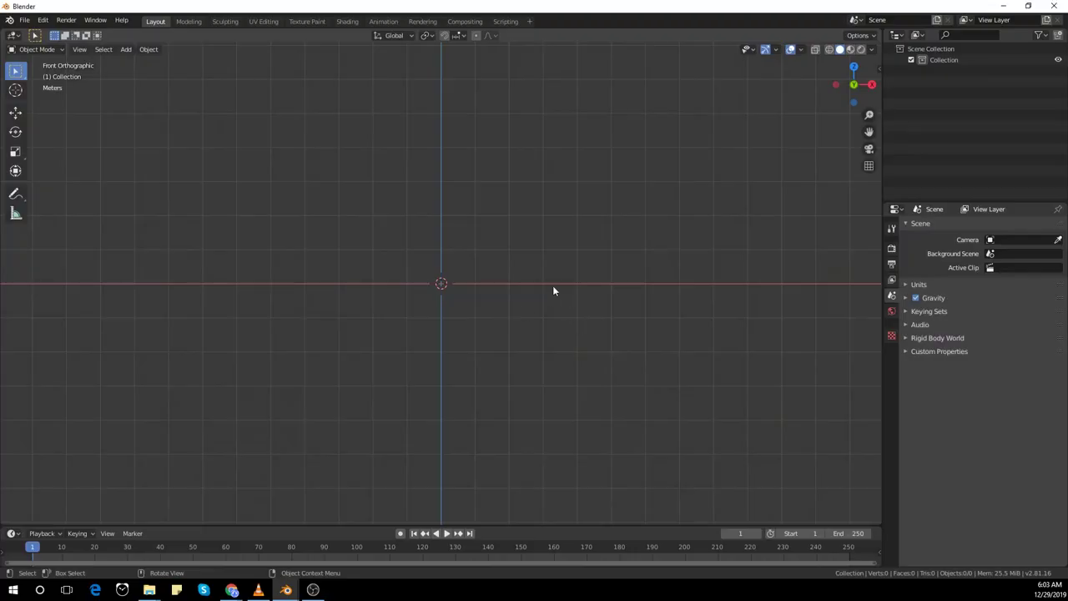
Add a plane mesh and raise it along Z to about 3.3 m above the origin.
{"action": "key", "text": "shift+a"}
{"action": "mouse_move", "coordinate": [552, 285]}
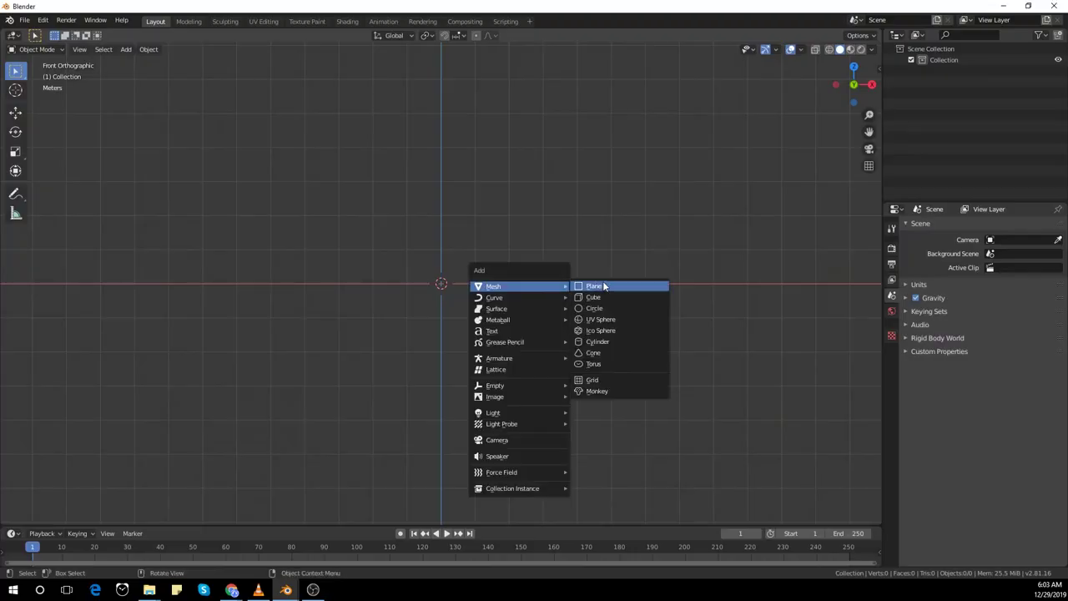
{"action": "left_click", "coordinate": [604, 284]}
{"action": "left_click", "coordinate": [594, 180]}
{"action": "middle_click_drag", "start_coordinate": [594, 181], "coordinate": [611, 265]}
Scale the plane to about 1.29 overall, then stretch it along Y to a scale of about 2.98.
{"action": "key", "text": "s"}
{"action": "left_click", "coordinate": [651, 295]}
{"action": "key", "text": "s"}
{"action": "key", "text": "y"}
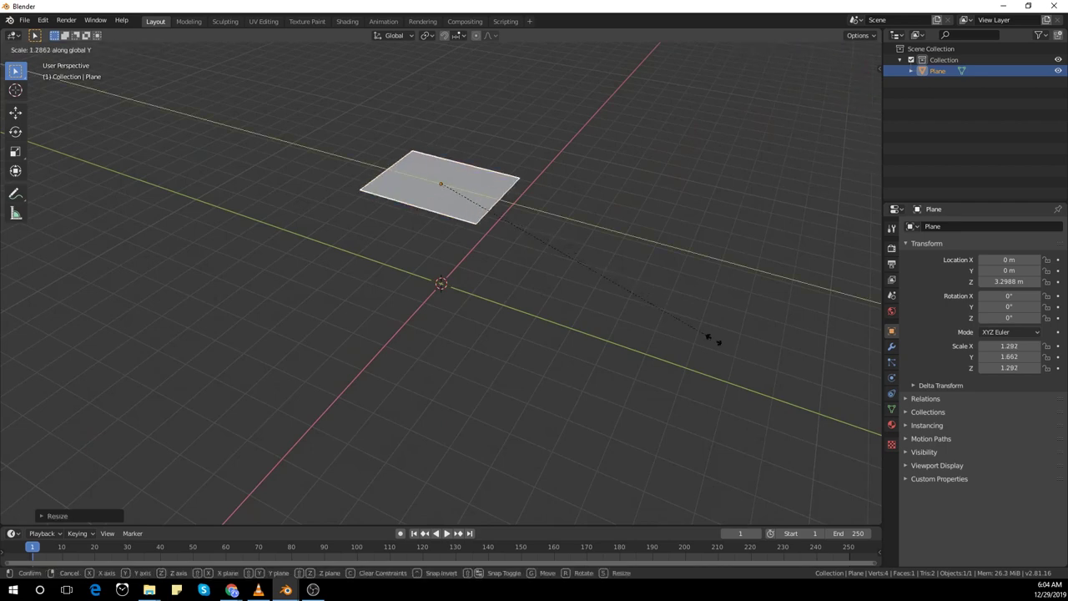
{"action": "left_click", "coordinate": [50, 461]}
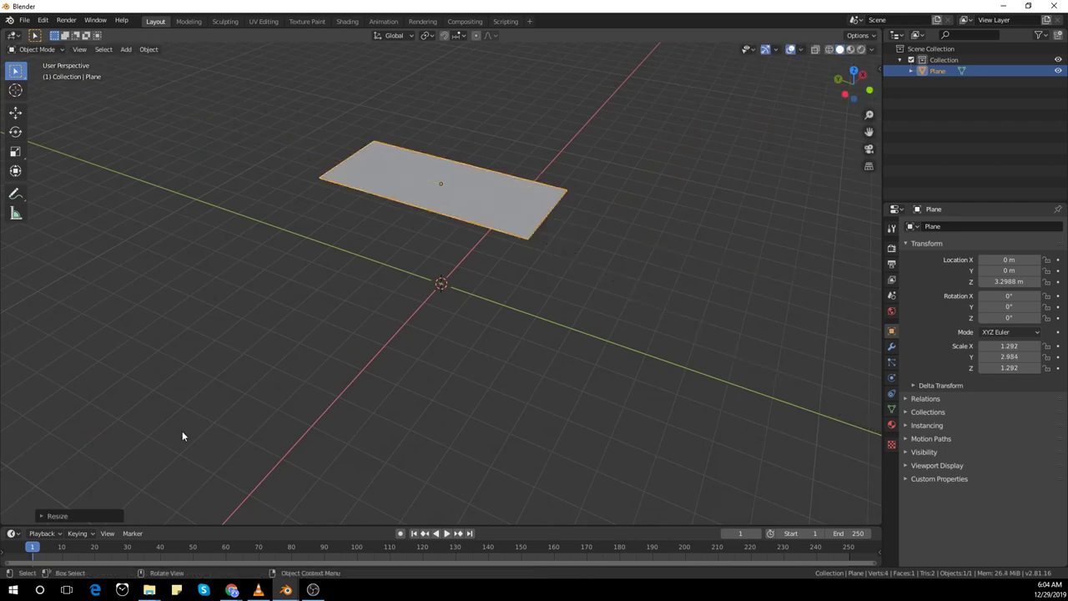
Add a UV sphere at the origin and scale it down to about 0.39.
{"action": "middle_click_drag", "start_coordinate": [309, 419], "coordinate": [242, 358]}
{"action": "middle_click_drag", "start_coordinate": [178, 292], "coordinate": [166, 351], "text": "shift"}
{"action": "key", "text": "KP_1"}
{"action": "scroll", "coordinate": [451, 279], "scroll_direction": "up", "scroll_amount": 1}
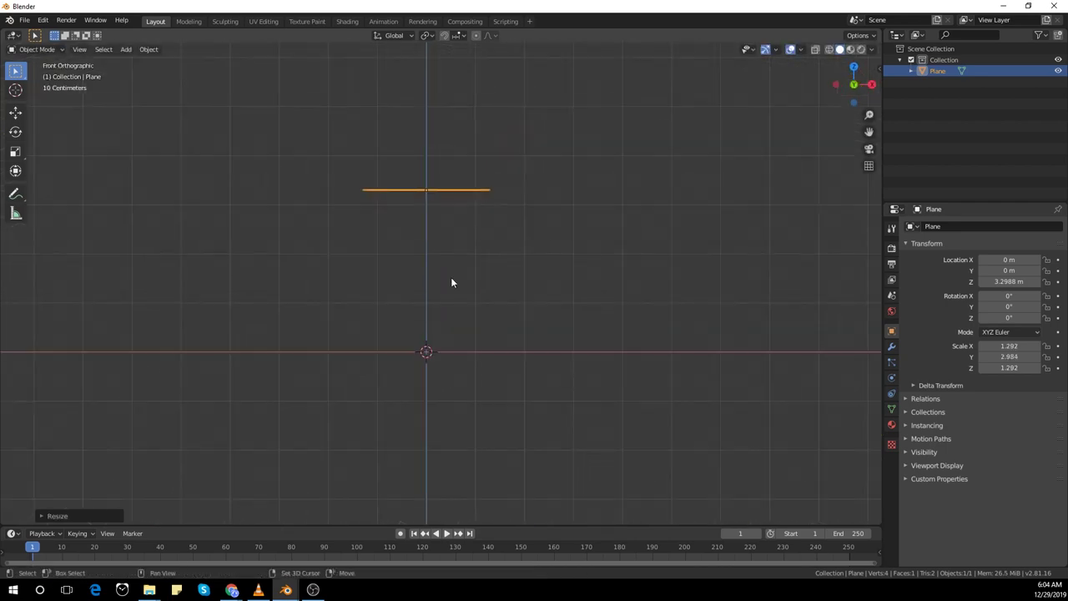
{"action": "key", "text": "shift+a"}
{"action": "left_click", "coordinate": [513, 302]}
{"action": "key", "text": "s"}
{"action": "left_click", "coordinate": [489, 381]}
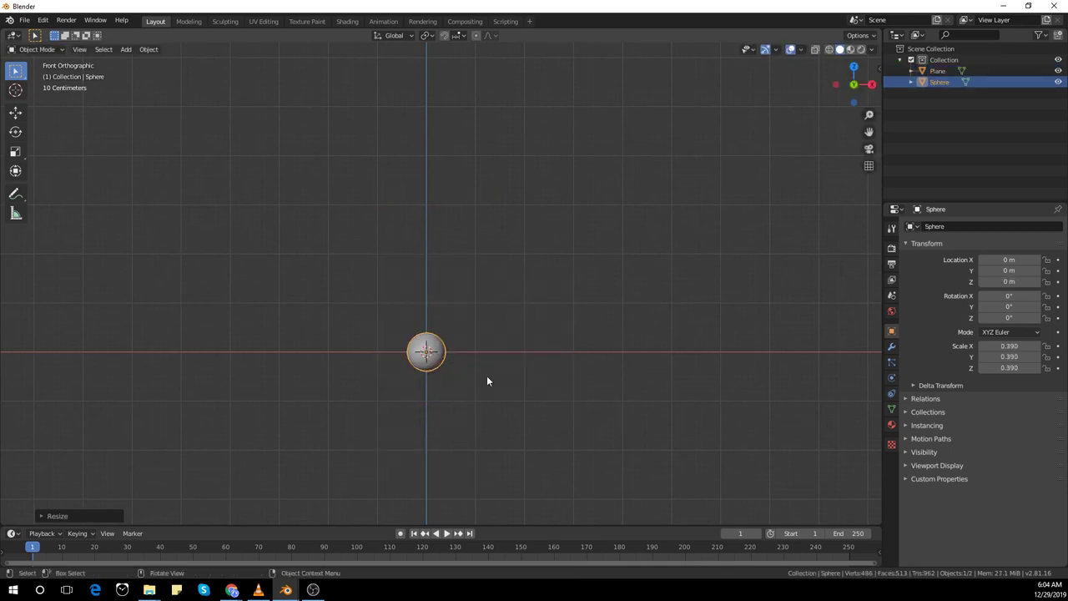
Raise the sphere along Z to about 2.64 m, just below the plane, and shrink it to a scale of about 0.24.
{"action": "key", "text": "g"}
{"action": "key", "text": "z"}
{"action": "left_click", "coordinate": [483, 159]}
{"action": "middle_click_drag", "start_coordinate": [483, 159], "coordinate": [583, 357]}
{"action": "key", "text": "s"}
{"action": "left_click", "coordinate": [517, 306]}
Duplicate the sphere, shrink the copy to a scale of about 0.125, and place it below the original at about X -0.45 m, Z 2.04 m.
{"action": "key", "text": "KP_1"}
{"action": "scroll", "coordinate": [513, 307], "scroll_direction": "up", "scroll_amount": 3}
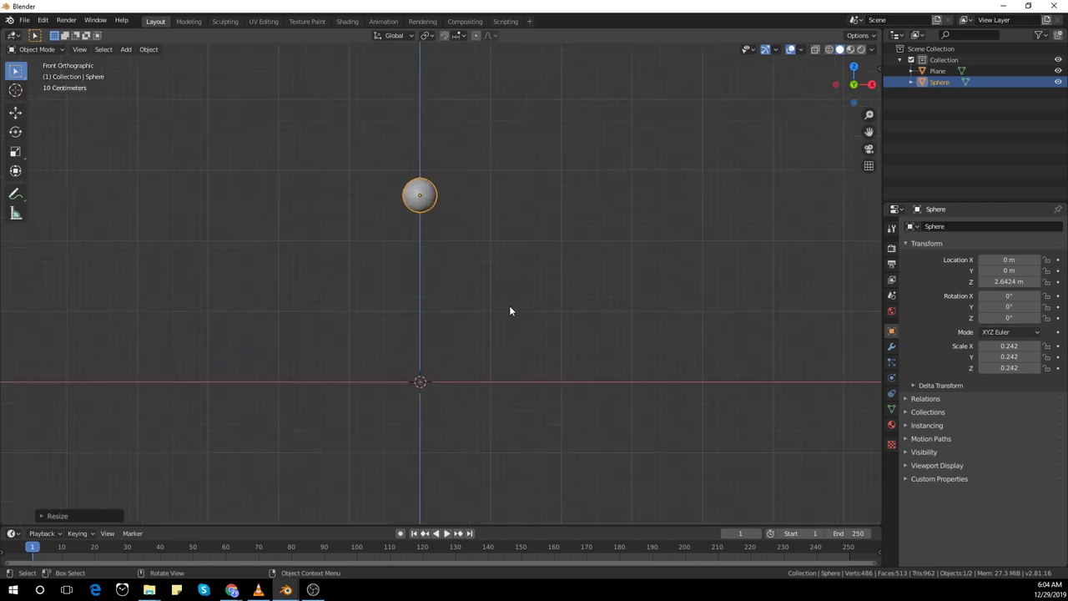
{"action": "scroll", "coordinate": [464, 267], "scroll_direction": "up", "scroll_amount": 1}
{"action": "key", "text": "shift+d"}
{"action": "key", "text": "z"}
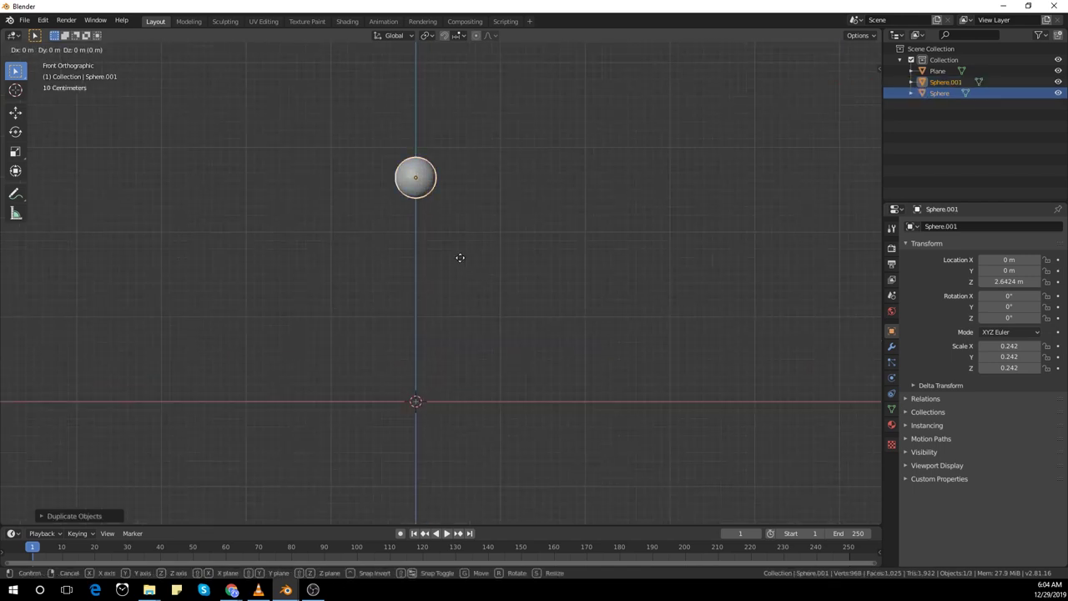
{"action": "left_click", "coordinate": [482, 316]}
{"action": "key", "text": "s"}
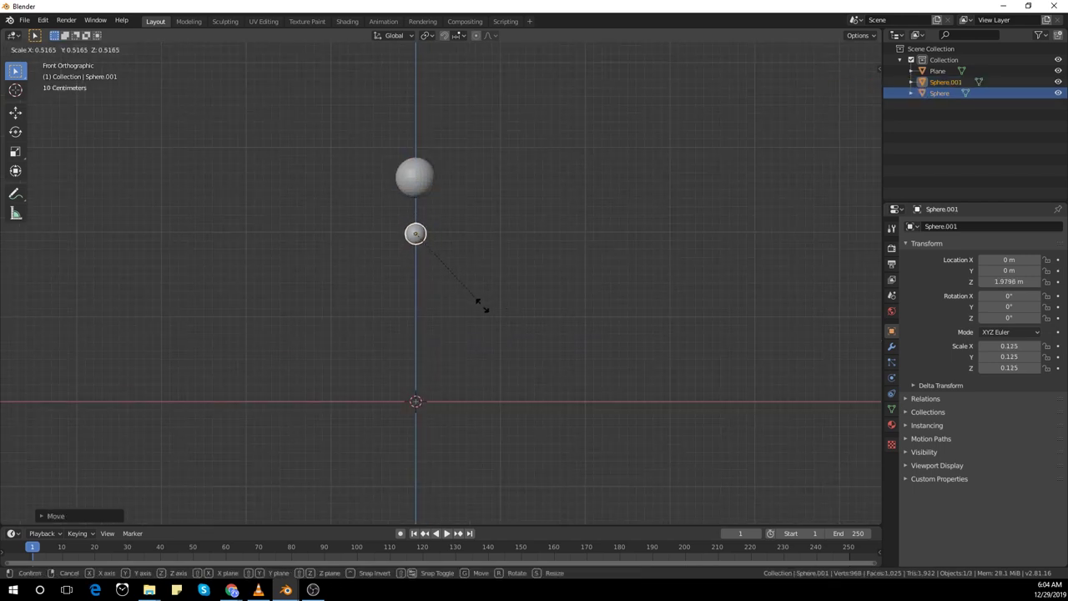
{"action": "left_click", "coordinate": [482, 304]}
{"action": "key", "text": "g"}
{"action": "left_click", "coordinate": [422, 242]}
Duplicate the small sphere and place the copy on the opposite side at about X 0.46 m, Z 2.05 m.
{"action": "key", "text": "shift+d"}
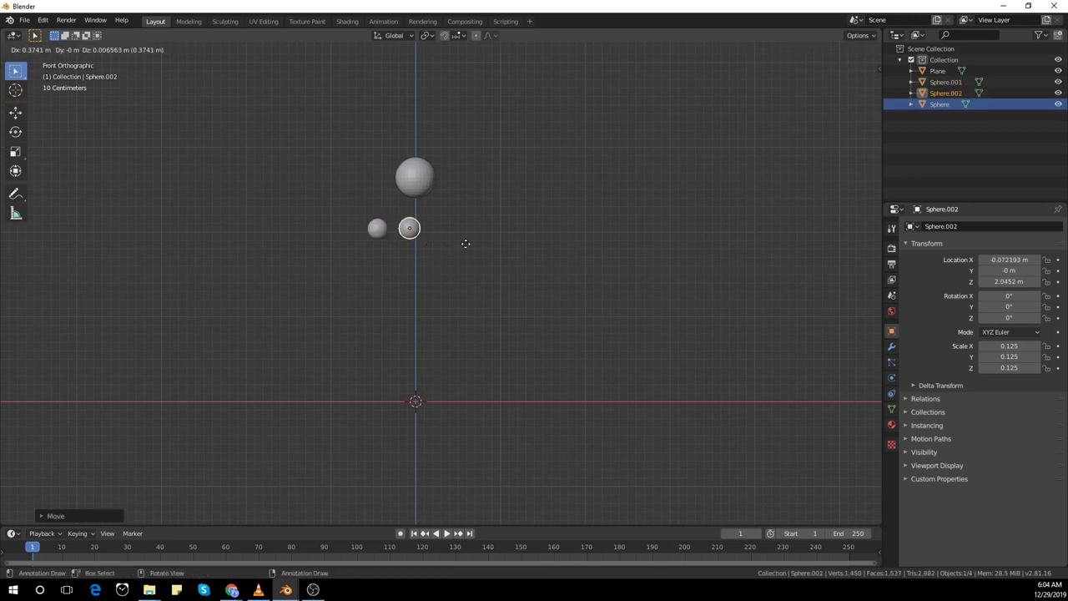
{"action": "left_click", "coordinate": [500, 243]}
{"action": "middle_click_drag", "start_coordinate": [500, 243], "coordinate": [467, 313]}
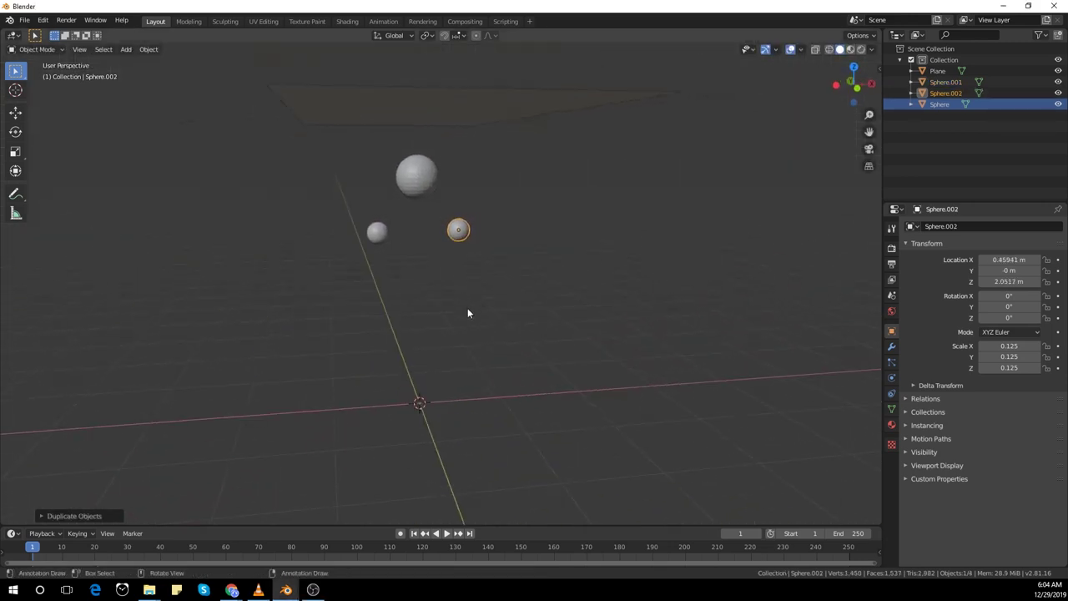
Scale all three spheres down together and stretch them along Z, giving the large one a scale of about 0.205 with Z 0.264.
{"action": "key", "text": "KP_1"}
{"action": "left_click_drag", "start_coordinate": [336, 129], "coordinate": [547, 323]}
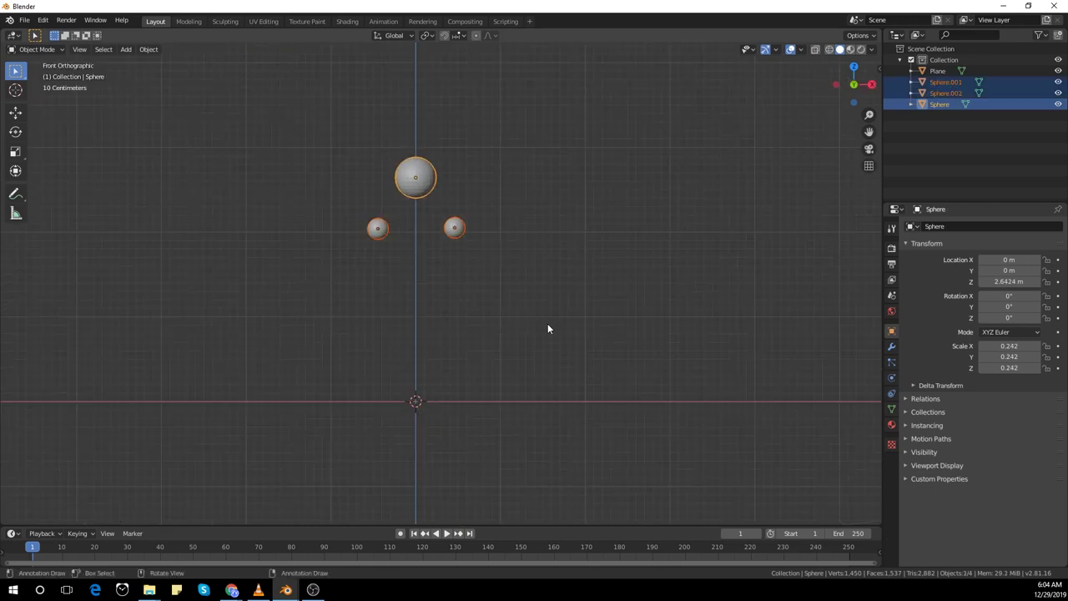
{"action": "key", "text": "s"}
{"action": "left_click", "coordinate": [527, 308]}
{"action": "middle_click_drag", "start_coordinate": [527, 308], "coordinate": [505, 328]}
{"action": "key", "text": "s"}
{"action": "key", "text": "z"}
{"action": "left_click", "coordinate": [547, 345]}
{"action": "left_click", "coordinate": [479, 265]}
Raise the two small spheres slightly along Z, closer to the large sphere.
{"action": "key", "text": "KP_1"}
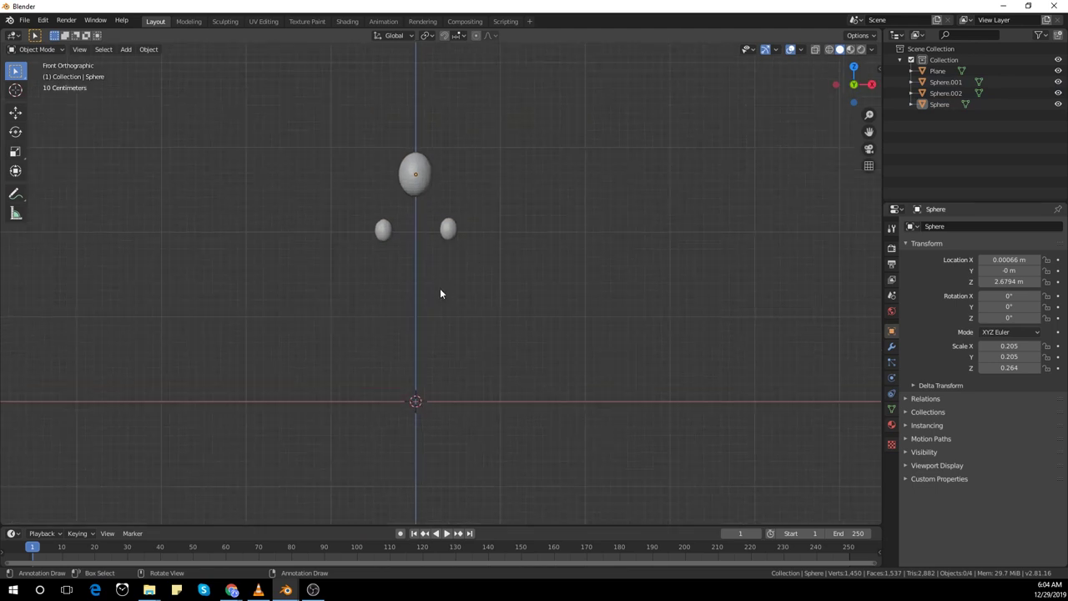
{"action": "scroll", "coordinate": [439, 288], "scroll_direction": "up", "scroll_amount": 1}
{"action": "left_click_drag", "start_coordinate": [341, 194], "coordinate": [321, 215]}
{"action": "key", "text": "g"}
{"action": "key", "text": "z"}
{"action": "left_click", "coordinate": [520, 279]}
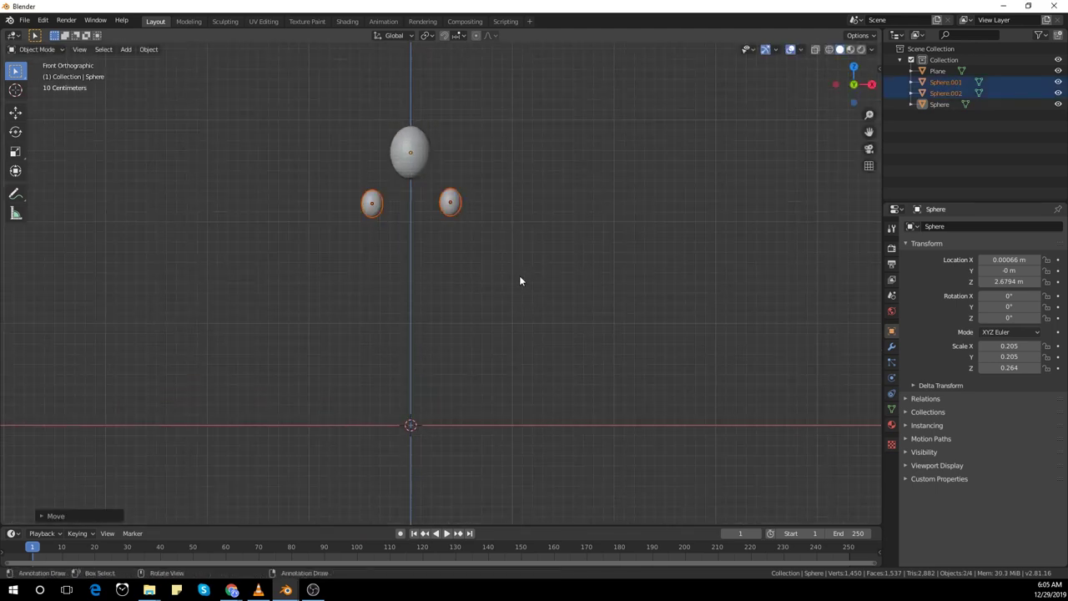
Subdivide the plane's mesh with 20 cuts.
{"action": "middle_click_drag", "start_coordinate": [520, 280], "coordinate": [554, 303]}
{"action": "left_click", "coordinate": [548, 164]}
{"action": "middle_click_drag", "start_coordinate": [551, 238], "coordinate": [558, 298]}
{"action": "key", "text": "Tab"}
{"action": "right_click", "coordinate": [530, 276]}
{"action": "left_click", "coordinate": [530, 275]}
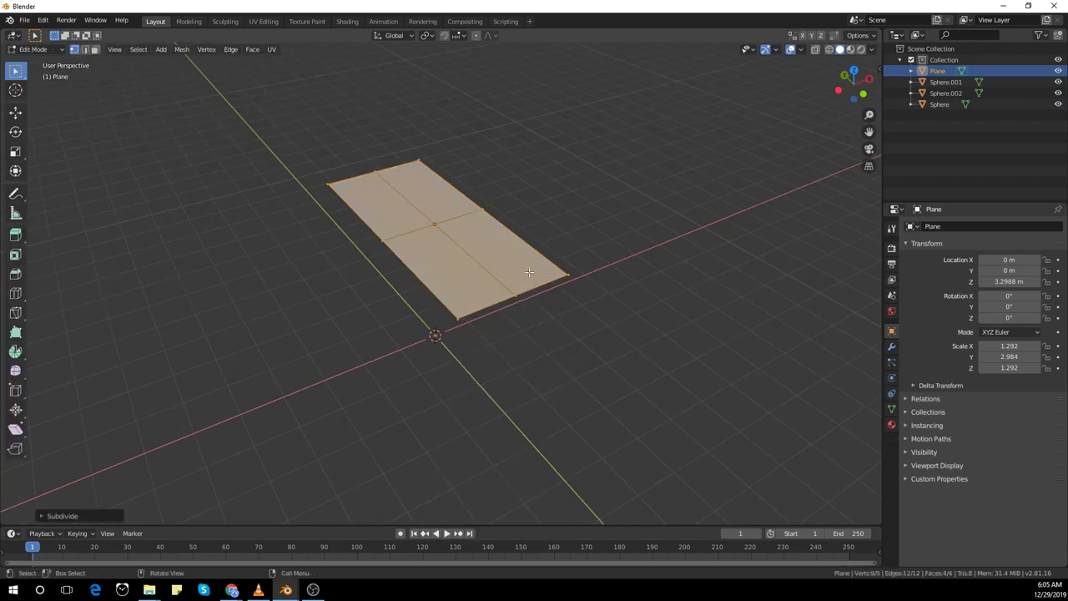
{"action": "key", "text": "n"}
{"action": "key", "text": "n"}
{"action": "middle_click_drag", "start_coordinate": [758, 222], "coordinate": [532, 257]}
{"action": "left_click", "coordinate": [48, 516]}
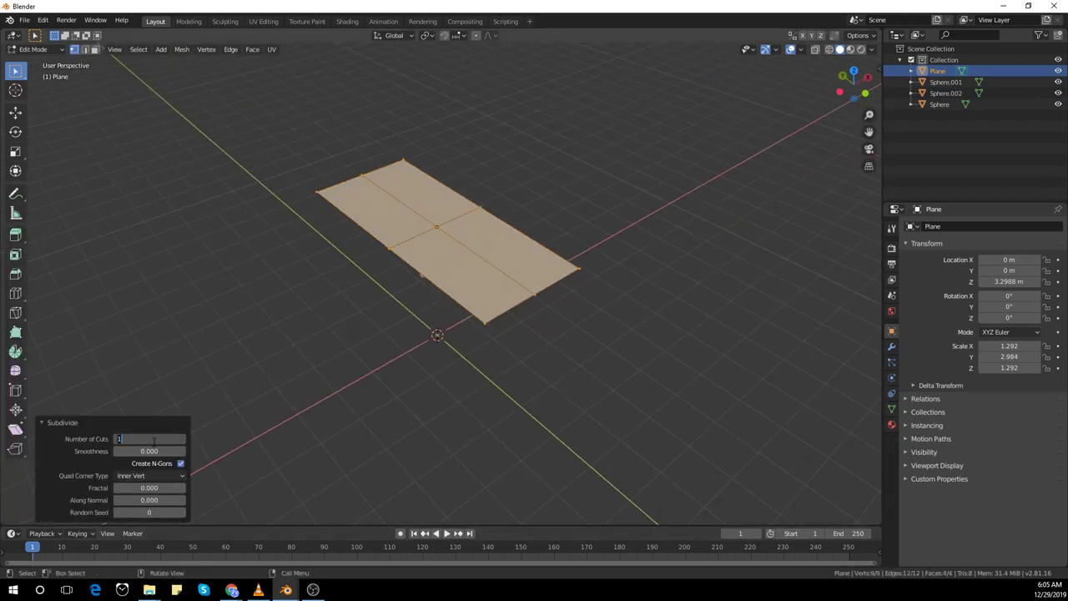
{"action": "key", "text": "Return"}
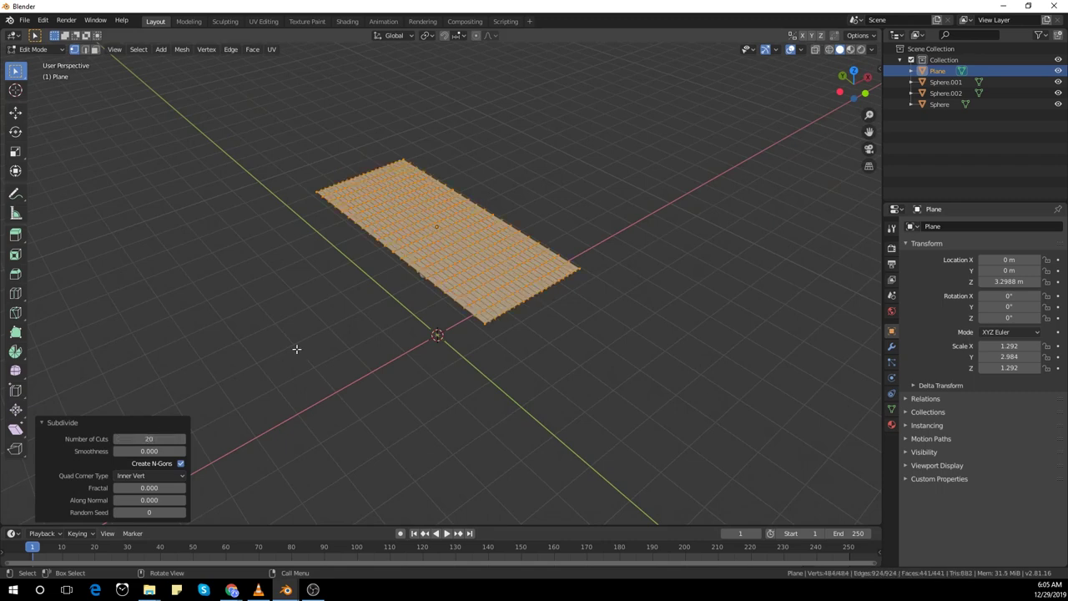
{"action": "left_click", "coordinate": [297, 349]}
Return to object mode and enable Collision physics on the large sphere.
{"action": "middle_click_drag", "start_coordinate": [420, 442], "coordinate": [441, 268]}
{"action": "scroll", "coordinate": [480, 420], "scroll_direction": "up", "scroll_amount": 1}
{"action": "key", "text": "Tab"}
{"action": "left_click", "coordinate": [424, 207]}
{"action": "left_click", "coordinate": [891, 349]}
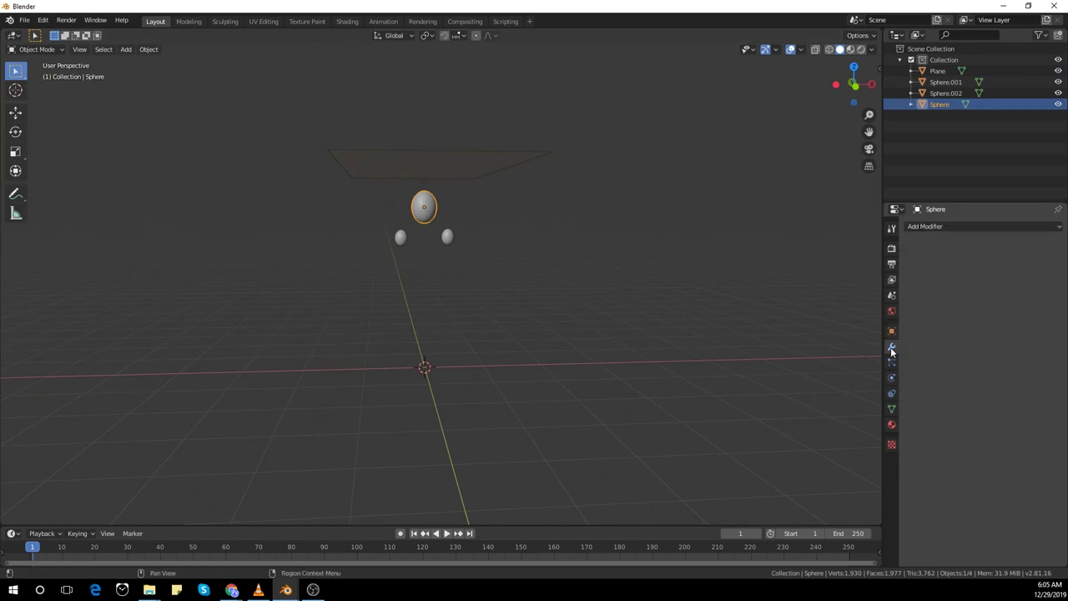
{"action": "left_click", "coordinate": [892, 377]}
{"action": "left_click", "coordinate": [947, 252]}
Enable Collision physics on each of the two small spheres.
{"action": "middle_click_drag", "start_coordinate": [584, 267], "coordinate": [526, 248]}
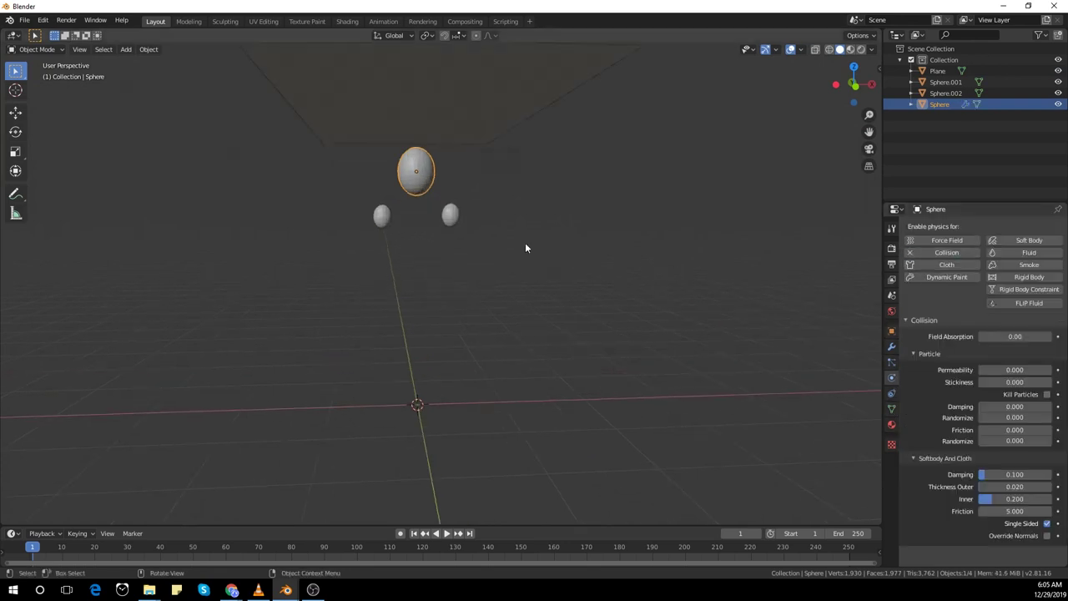
{"action": "left_click_drag", "start_coordinate": [412, 236], "coordinate": [412, 236]}
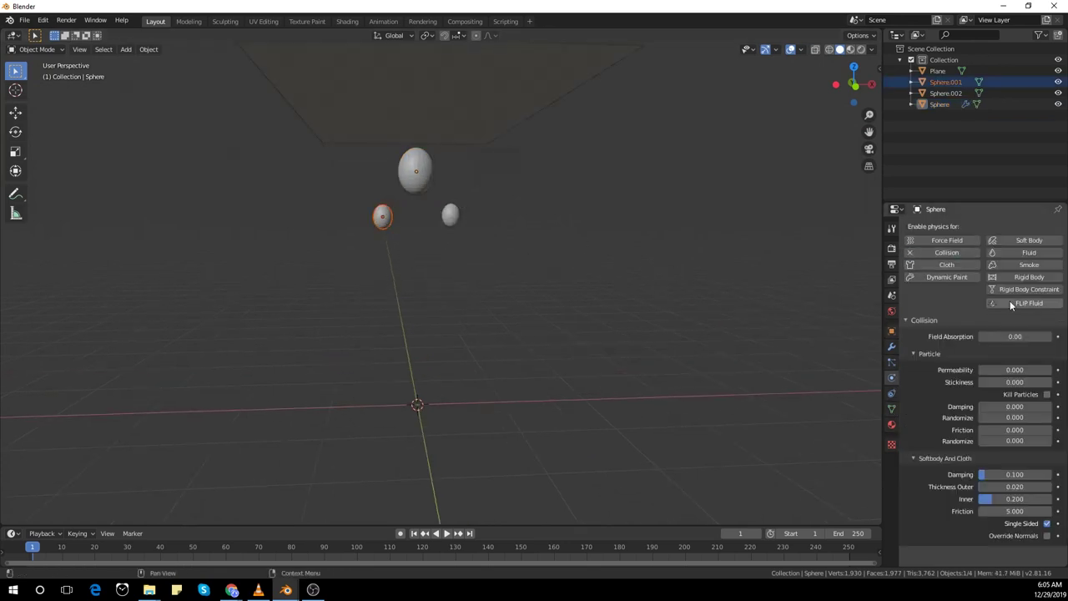
{"action": "left_click", "coordinate": [946, 253]}
{"action": "left_click", "coordinate": [451, 215]}
{"action": "left_click", "coordinate": [931, 253]}
Enable Cloth physics on the subdivided plane.
{"action": "scroll", "coordinate": [534, 246], "scroll_direction": "down", "scroll_amount": 2}
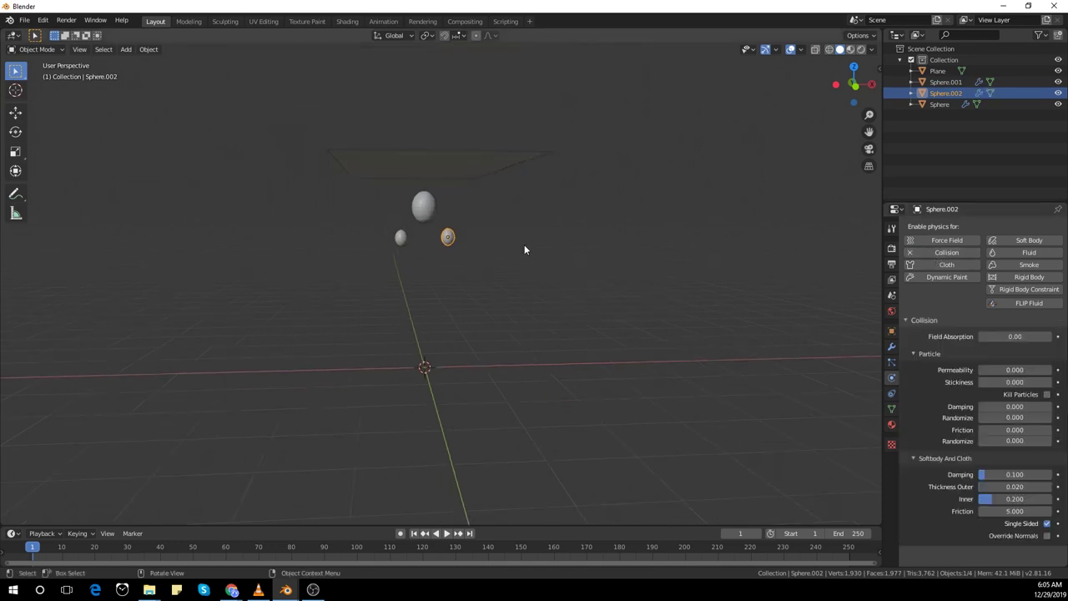
{"action": "left_click", "coordinate": [504, 165]}
{"action": "middle_click_drag", "start_coordinate": [594, 230], "coordinate": [622, 252]}
{"action": "left_click", "coordinate": [944, 265]}
Rename the plane to "cloth" and show the viewport and render restriction toggles in the outliner.
{"action": "middle_click_drag", "start_coordinate": [745, 273], "coordinate": [777, 335]}
{"action": "double_click", "coordinate": [938, 72]}
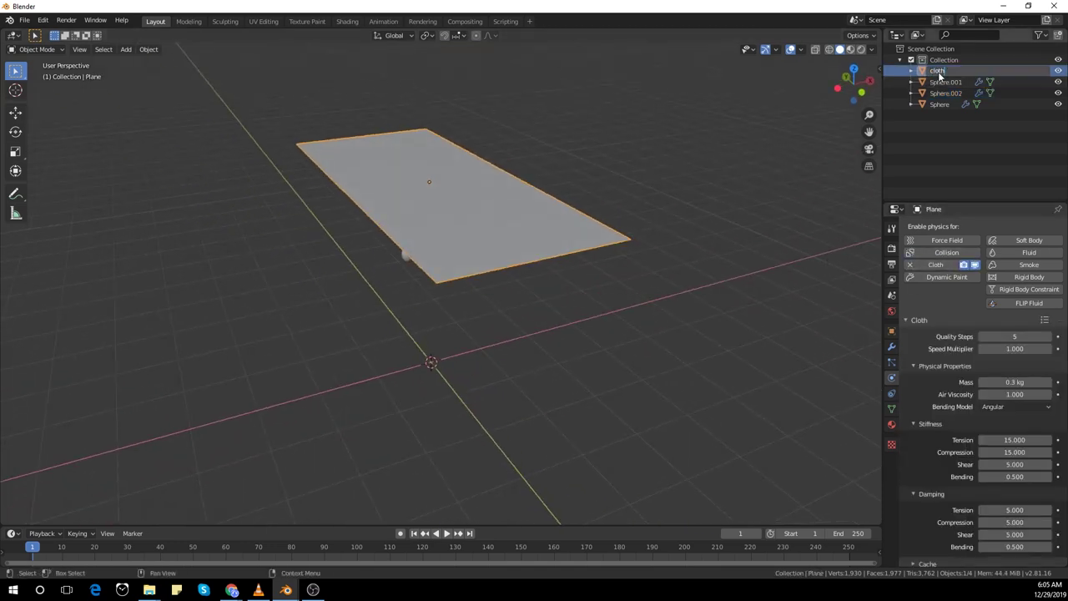
{"action": "left_click", "coordinate": [1039, 35]}
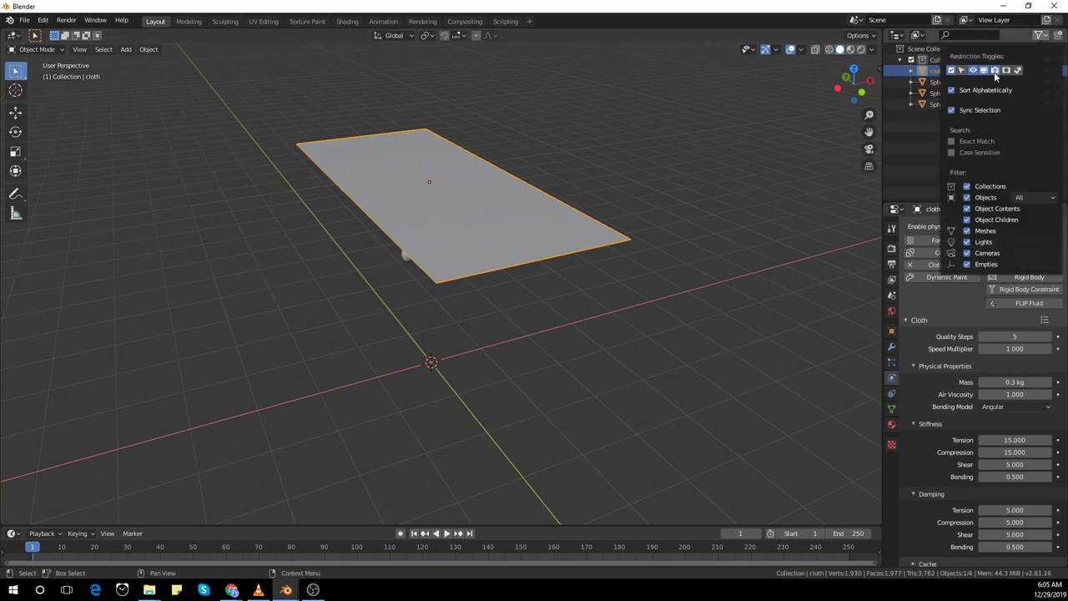
{"action": "middle_click_drag", "start_coordinate": [860, 100], "coordinate": [682, 212]}
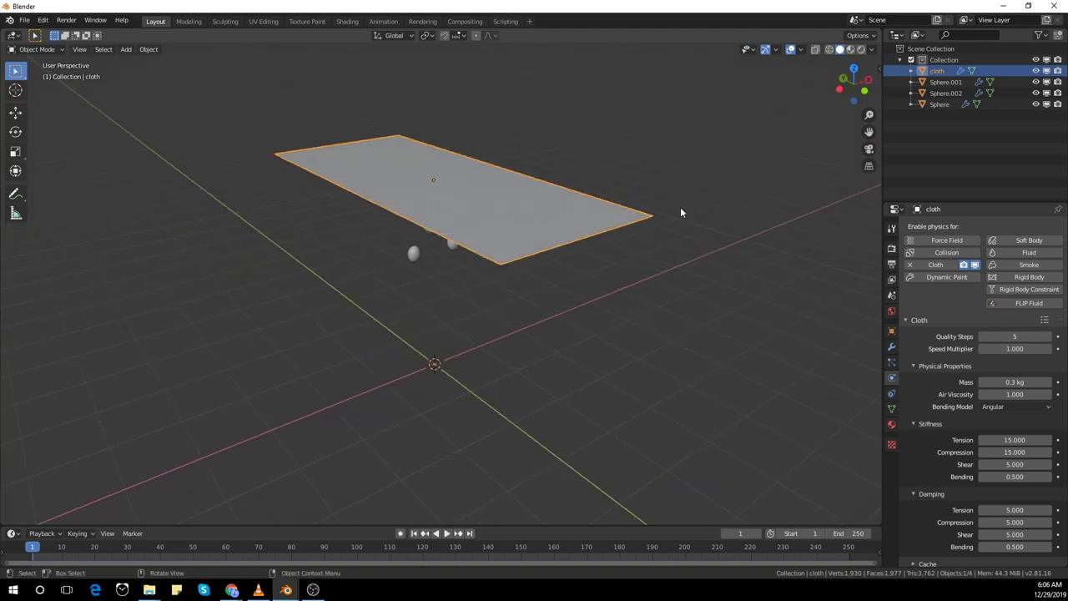
Subdivide the cloth's entire mesh once more in edit mode and return to object mode.
{"action": "left_click", "coordinate": [892, 346]}
{"action": "middle_click_drag", "start_coordinate": [756, 305], "coordinate": [562, 261]}
{"action": "key", "text": "Tab"}
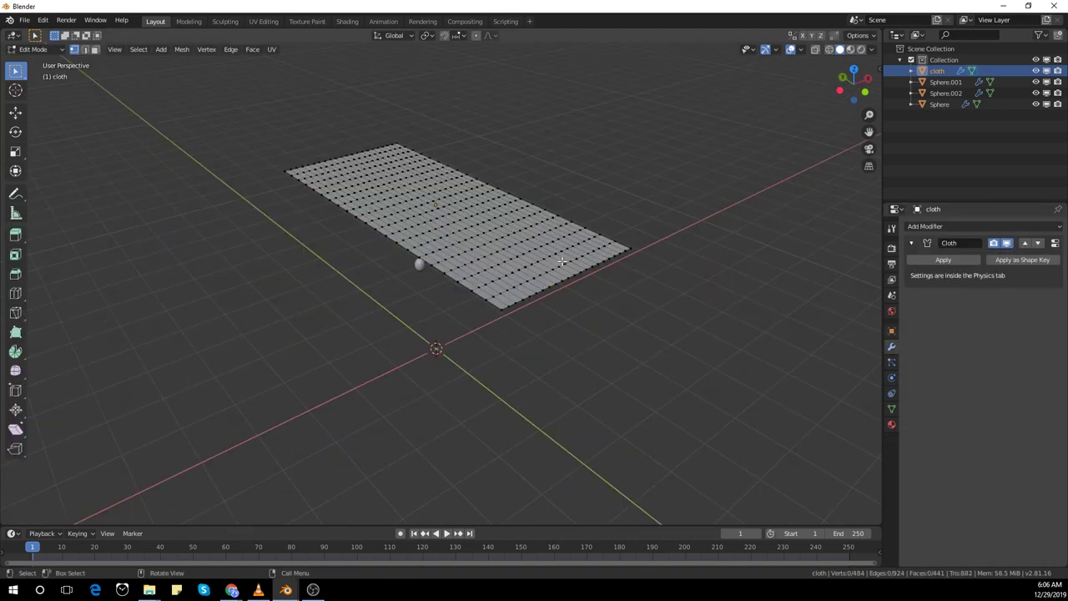
{"action": "key", "text": "a"}
{"action": "right_click", "coordinate": [562, 260]}
{"action": "left_click", "coordinate": [562, 260]}
{"action": "key", "text": "Tab"}
Play the cloth simulation to check how it drapes over the spheres, then rewind to frame 1.
{"action": "mouse_move", "coordinate": [692, 308]}
{"action": "middle_mouse_down"}
{"action": "mouse_move", "coordinate": [663, 292]}
{"action": "mouse_move", "coordinate": [690, 297]}
{"action": "middle_mouse_up"}
{"action": "left_click", "coordinate": [446, 532]}
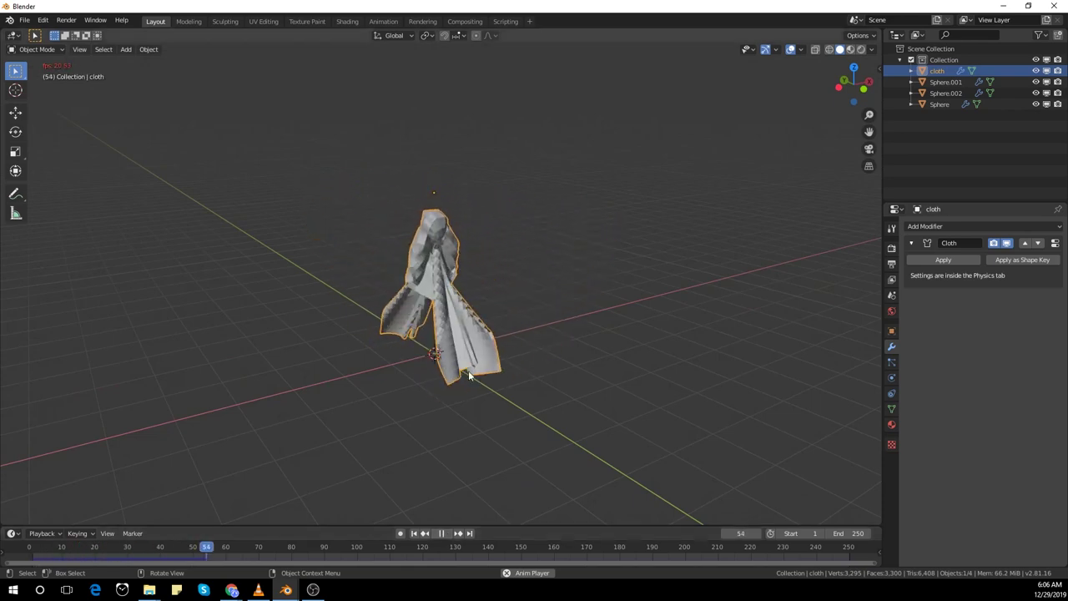
{"action": "key", "text": "Tab"}
{"action": "key", "text": "Tab"}
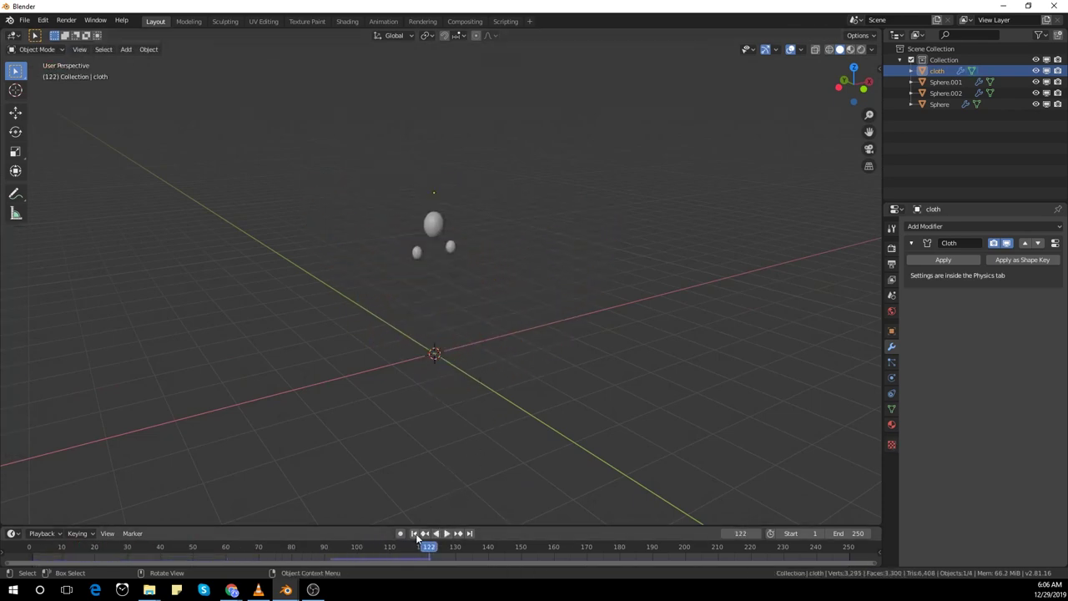
{"action": "left_click", "coordinate": [414, 534]}
Add a Subdivision Surface modifier to the cloth.
{"action": "middle_click_drag", "start_coordinate": [419, 435], "coordinate": [472, 428]}
{"action": "scroll", "coordinate": [534, 400], "scroll_direction": "up", "scroll_amount": 2}
{"action": "middle_click_drag", "start_coordinate": [673, 346], "coordinate": [555, 367]}
{"action": "left_click", "coordinate": [930, 226]}
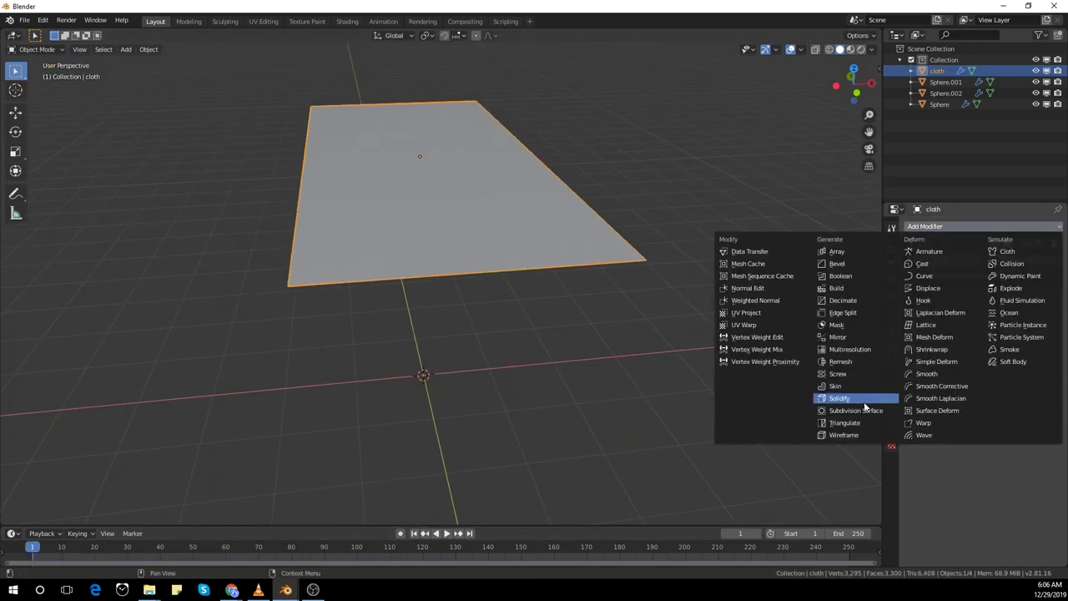
{"action": "left_click", "coordinate": [810, 398]}
Play the simulation of the smoothed cloth and stop it once the cloth has draped over the spheres.
{"action": "middle_click_drag", "start_coordinate": [813, 406], "coordinate": [802, 359]}
{"action": "left_click", "coordinate": [446, 533]}
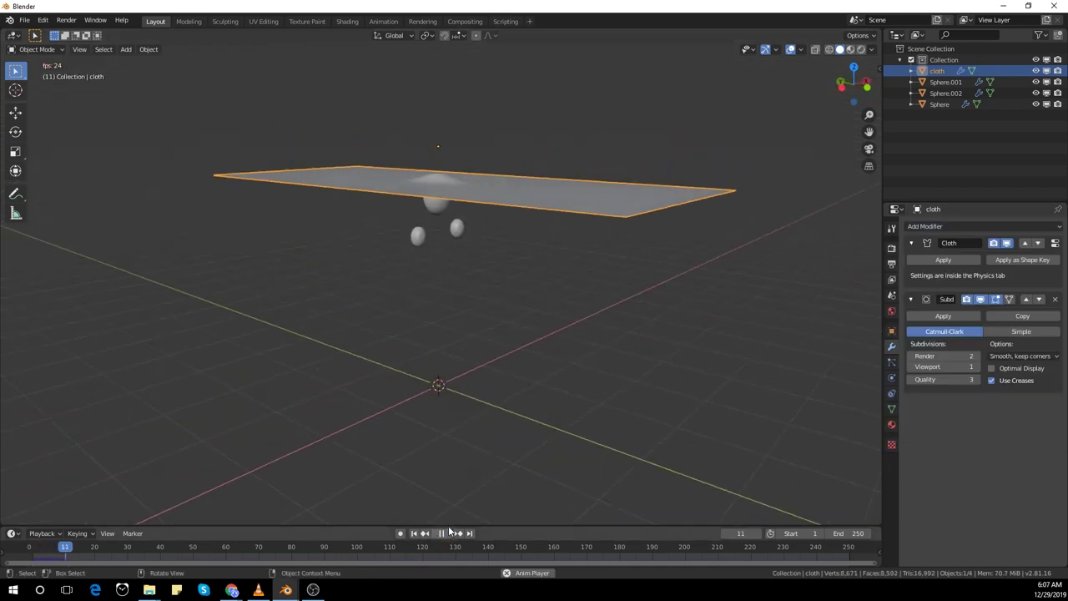
{"action": "left_click", "coordinate": [444, 533]}
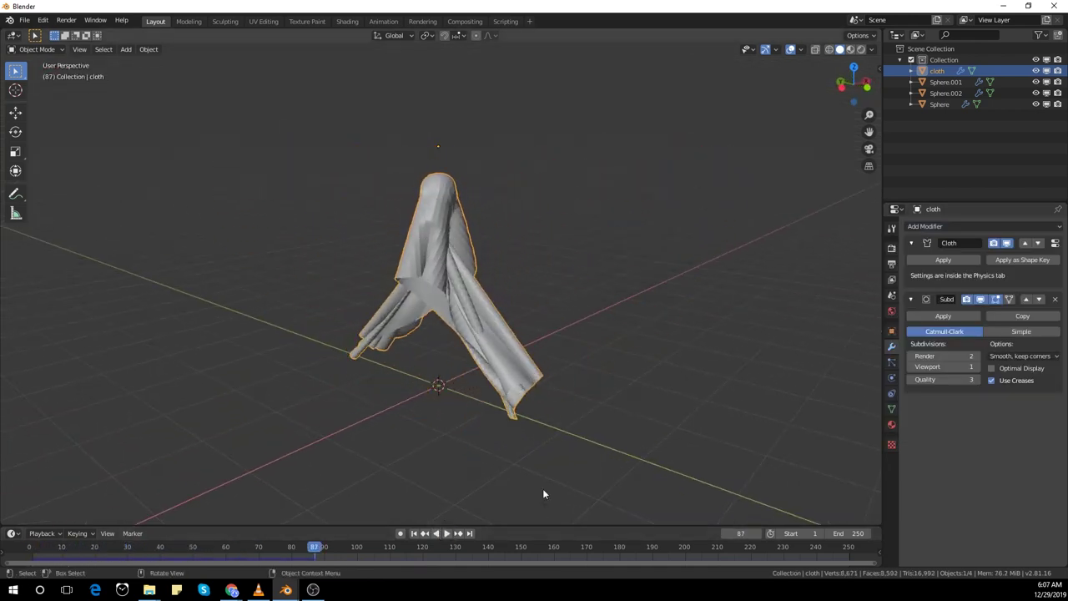
Set the cloth's collision quality to 4 and enable self collisions.
{"action": "left_click", "coordinate": [892, 377]}
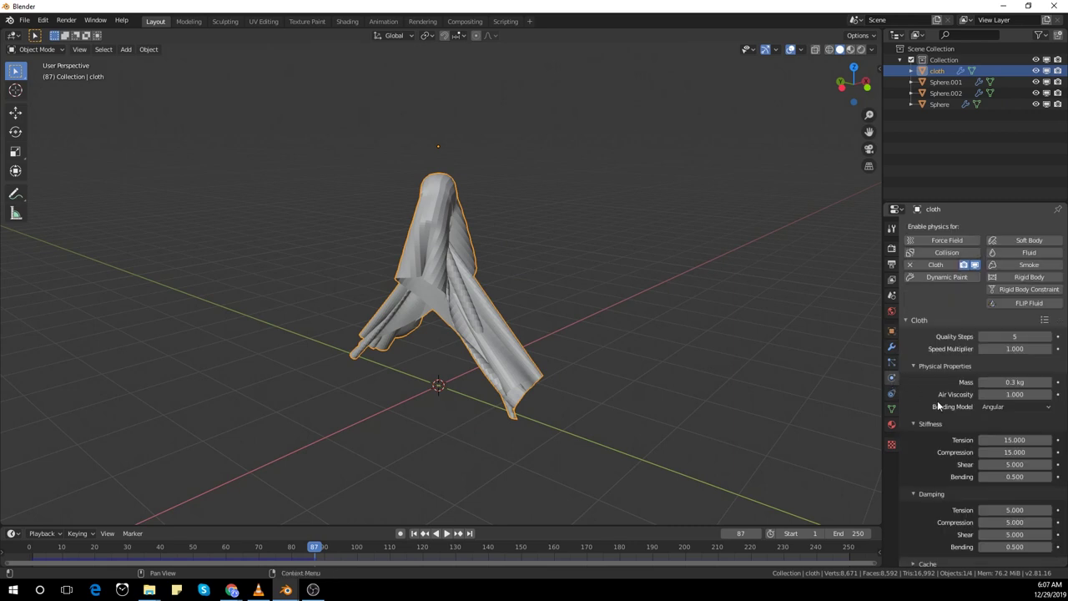
{"action": "scroll", "coordinate": [939, 400], "scroll_direction": "down", "scroll_amount": 4}
{"action": "left_click", "coordinate": [947, 533]}
{"action": "scroll", "coordinate": [952, 518], "scroll_direction": "down", "scroll_amount": 3}
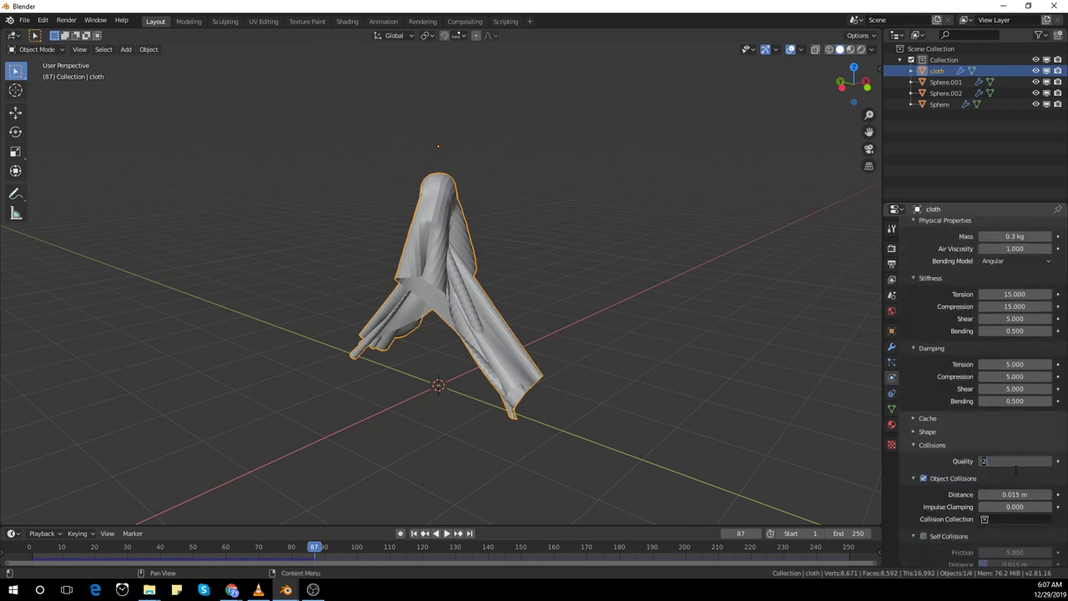
{"action": "type", "text": "4"}
{"action": "key", "text": "Return"}
{"action": "scroll", "coordinate": [1015, 469], "scroll_direction": "down", "scroll_amount": 4}
{"action": "left_click", "coordinate": [928, 476]}
Set the cloth's quality steps to 8.
{"action": "scroll", "coordinate": [943, 418], "scroll_direction": "up", "scroll_amount": 3}
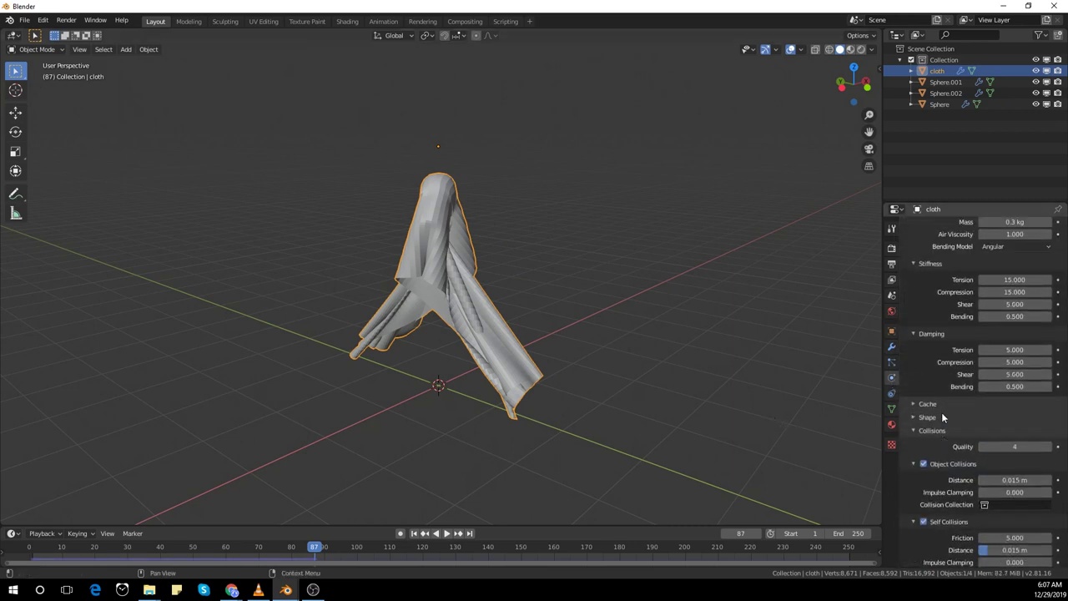
{"action": "scroll", "coordinate": [973, 443], "scroll_direction": "up", "scroll_amount": 5}
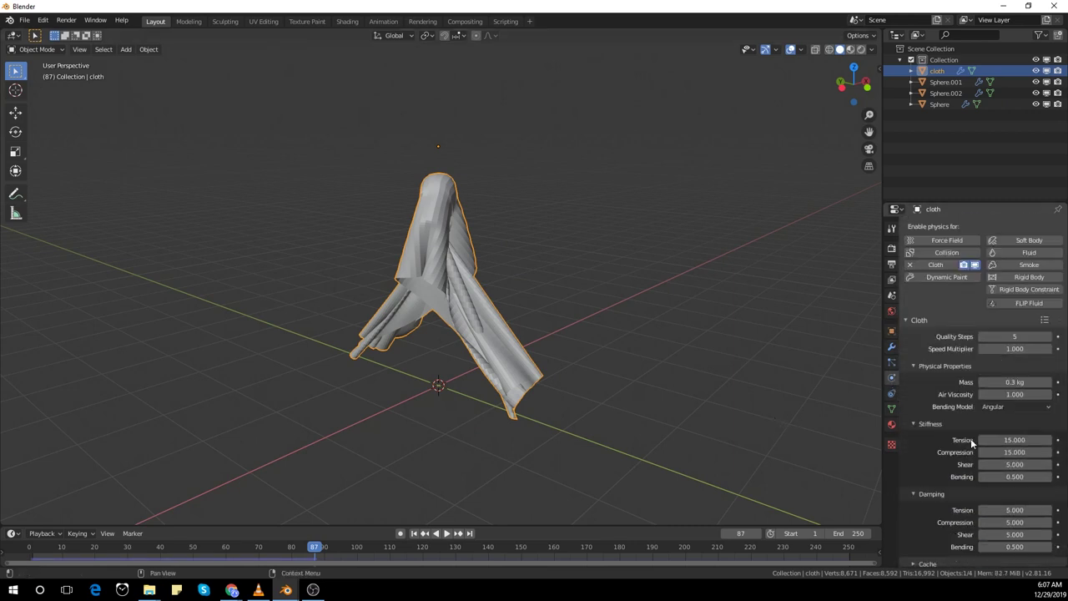
{"action": "left_click", "coordinate": [1051, 336]}
Replay the simulation from frame 1 with the new cloth settings, examine the draping, and rewind to the start.
{"action": "left_click", "coordinate": [414, 533]}
{"action": "left_click", "coordinate": [446, 533]}
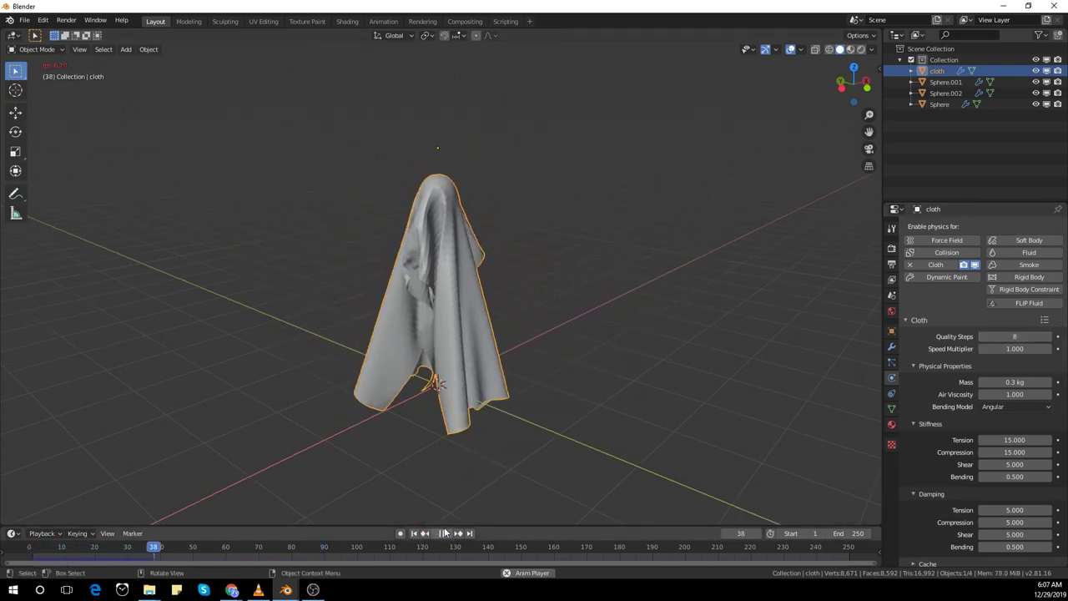
{"action": "left_click", "coordinate": [445, 534]}
{"action": "middle_click_drag", "start_coordinate": [454, 503], "coordinate": [447, 535]}
{"action": "left_click", "coordinate": [414, 534]}
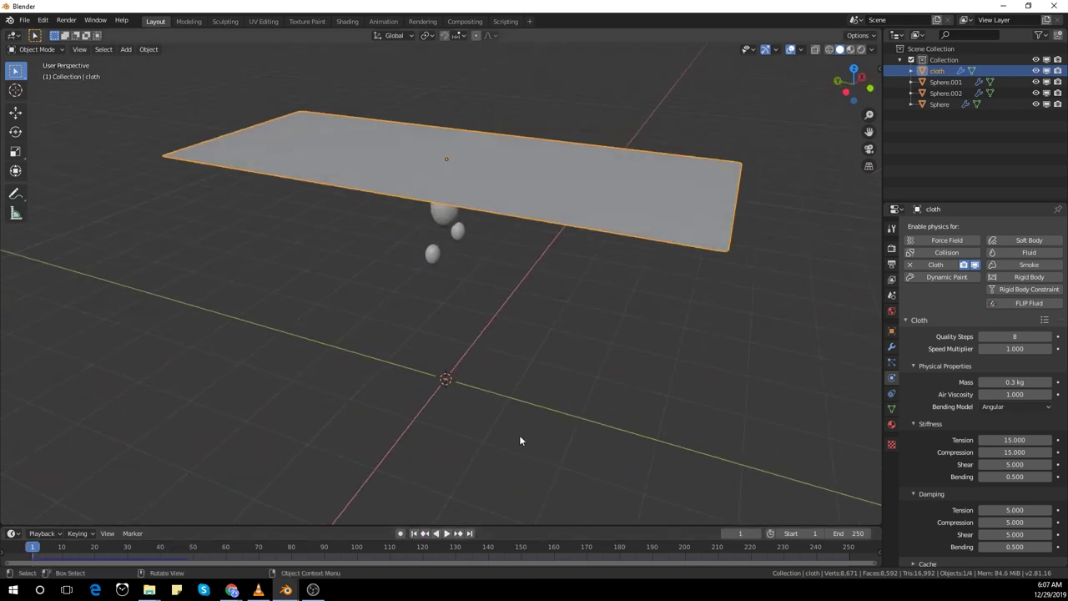
Scale the cloth about 1.49 times along the X axis and set its viewport subdivision level to 2.
{"action": "key", "text": "s"}
{"action": "key", "text": "x"}
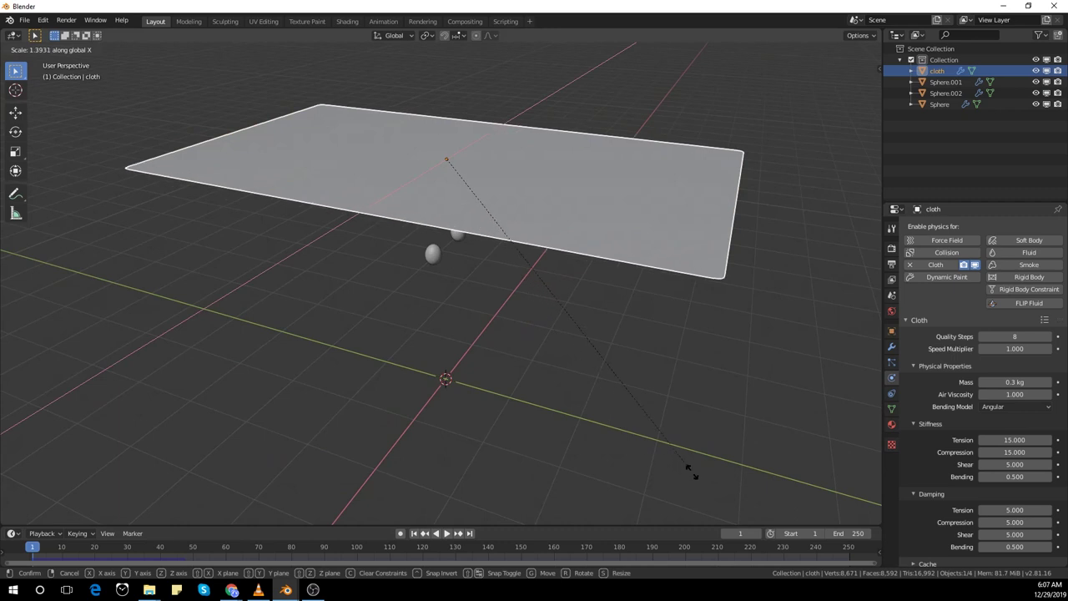
{"action": "left_click", "coordinate": [732, 477]}
{"action": "left_click", "coordinate": [892, 346]}
{"action": "left_click", "coordinate": [973, 366]}
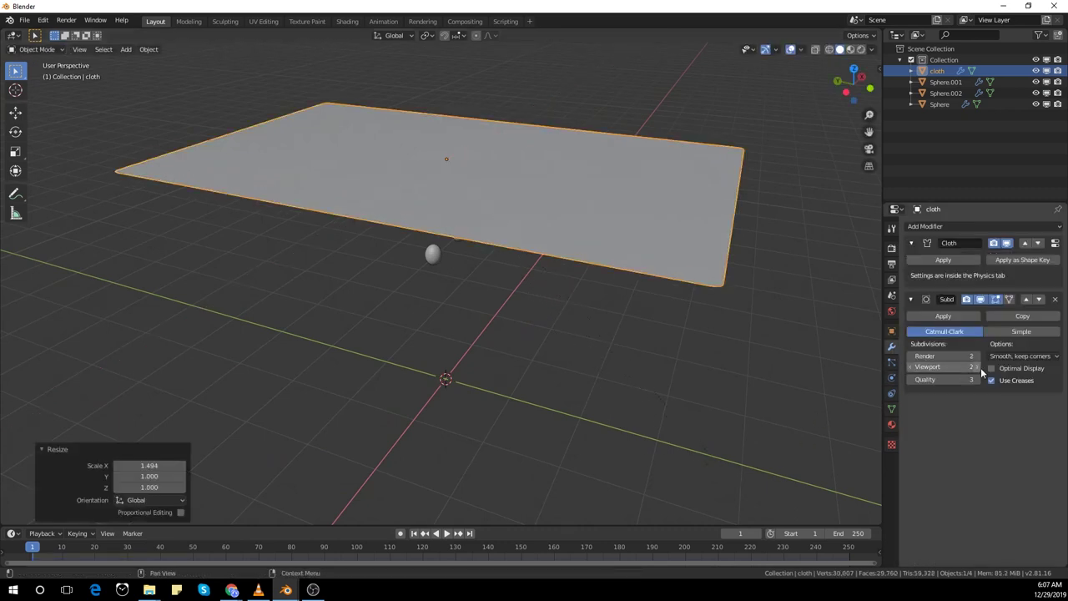
Run the cloth simulation, stop it at frame 48 with the cloth draped over the spheres, and inspect the drape.
{"action": "middle_click_drag", "start_coordinate": [834, 434], "coordinate": [555, 452]}
{"action": "middle_click_drag", "start_coordinate": [450, 501], "coordinate": [480, 424]}
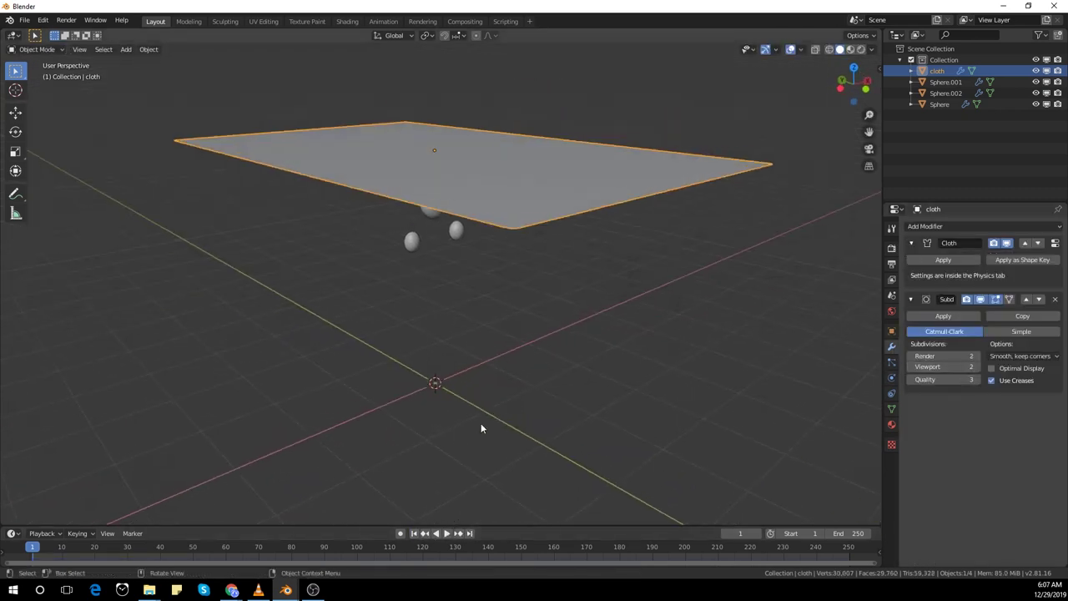
{"action": "key", "text": "space"}
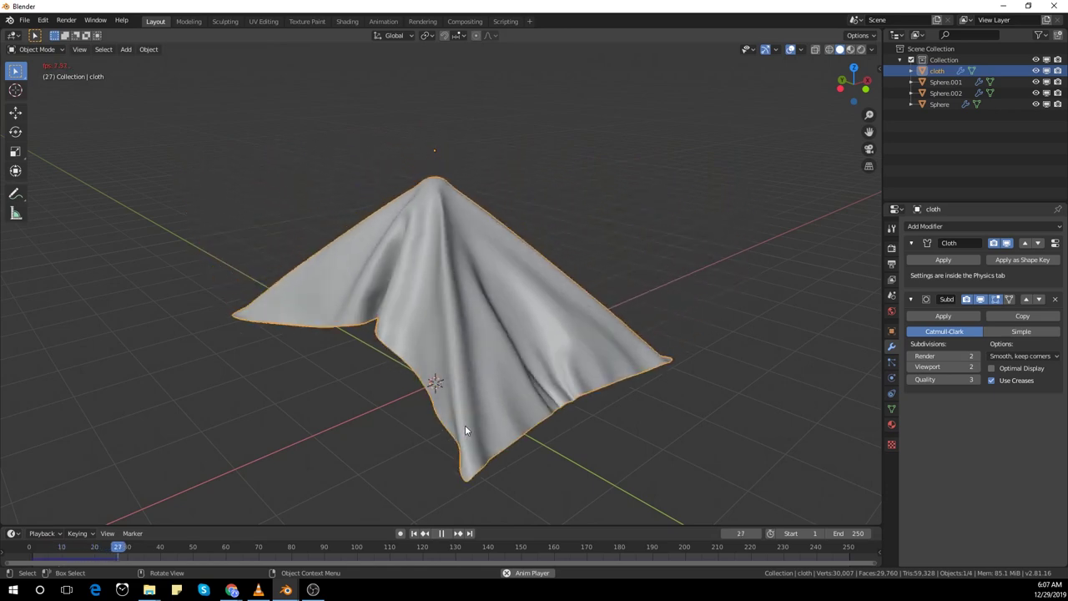
{"action": "key", "text": "space"}
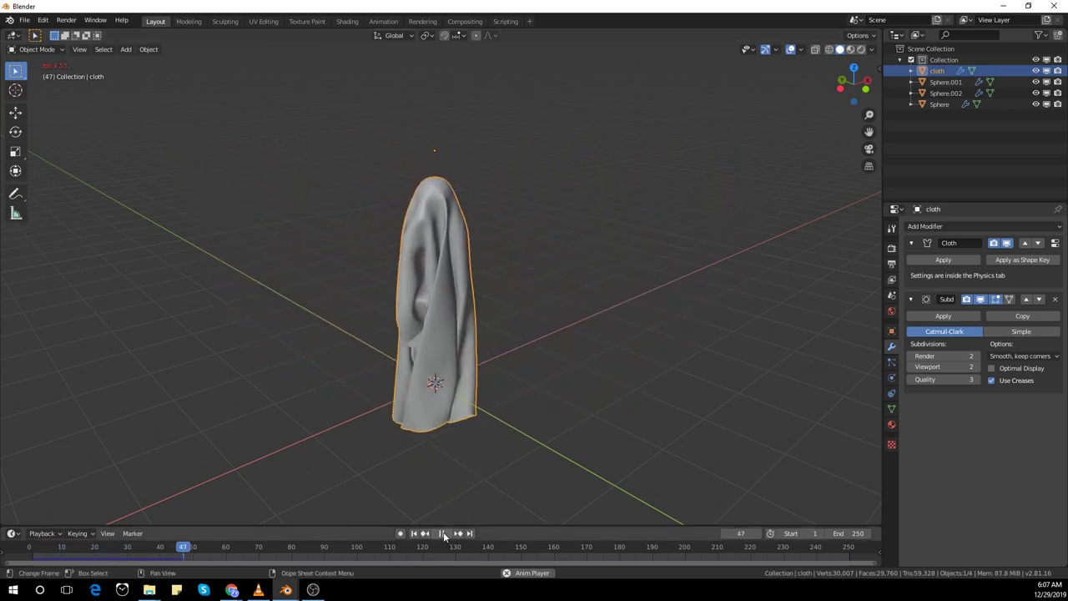
{"action": "middle_click_drag", "start_coordinate": [468, 317], "coordinate": [438, 299]}
{"action": "middle_click_drag", "start_coordinate": [768, 164], "coordinate": [753, 152]}
{"action": "left_click", "coordinate": [25, 20]}
{"action": "middle_click_drag", "start_coordinate": [535, 174], "coordinate": [668, 231]}
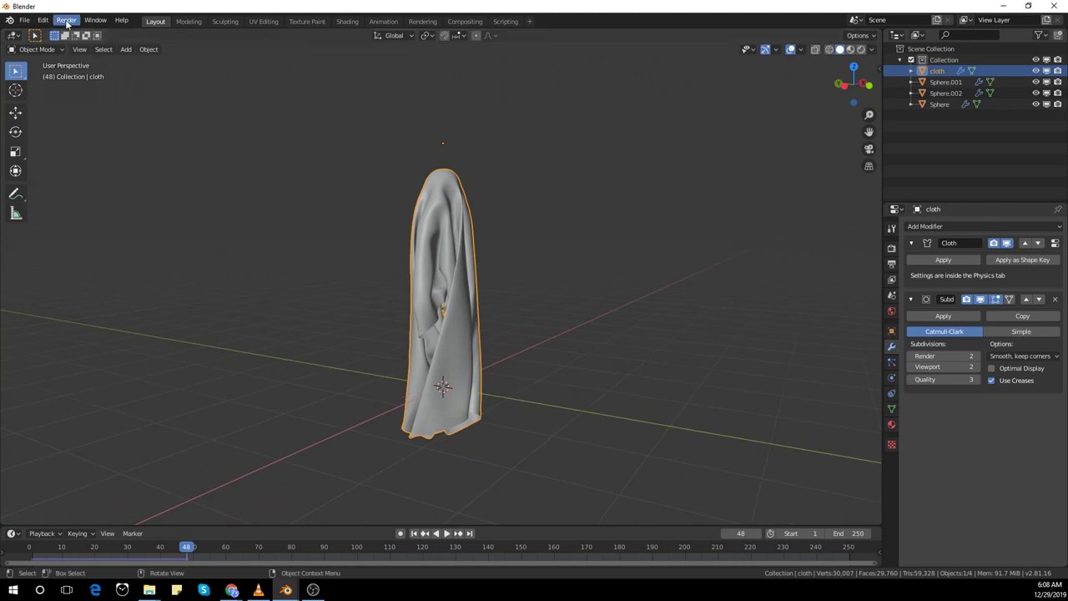
Switch to the Shading workspace in front view and create a material named Main cloth on the cloth.
{"action": "left_click", "coordinate": [347, 22]}
{"action": "key", "text": "KP_1"}
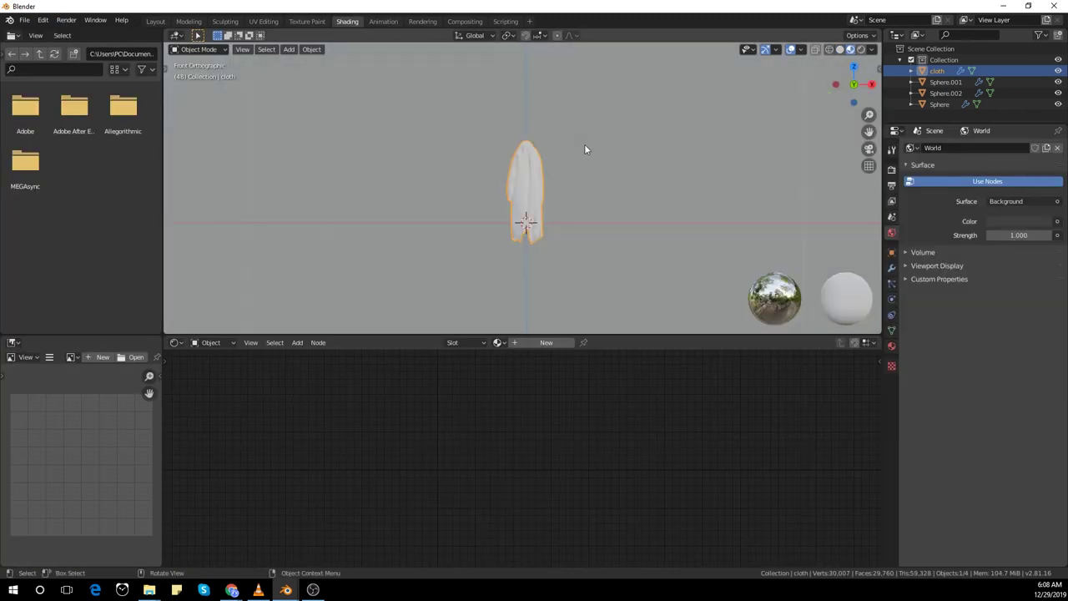
{"action": "left_click", "coordinate": [892, 345]}
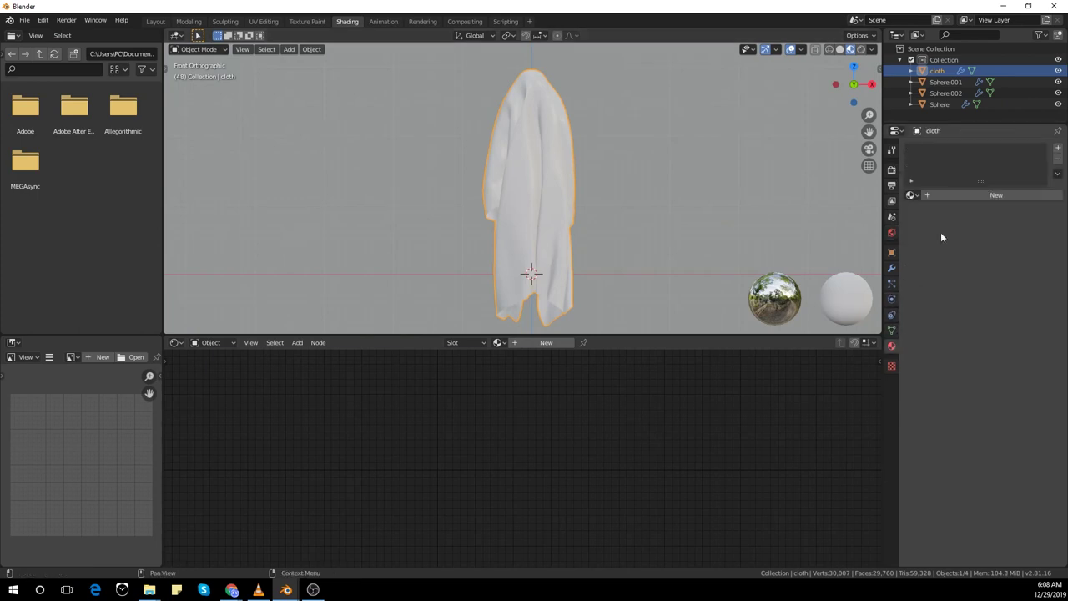
{"action": "left_click", "coordinate": [962, 197]}
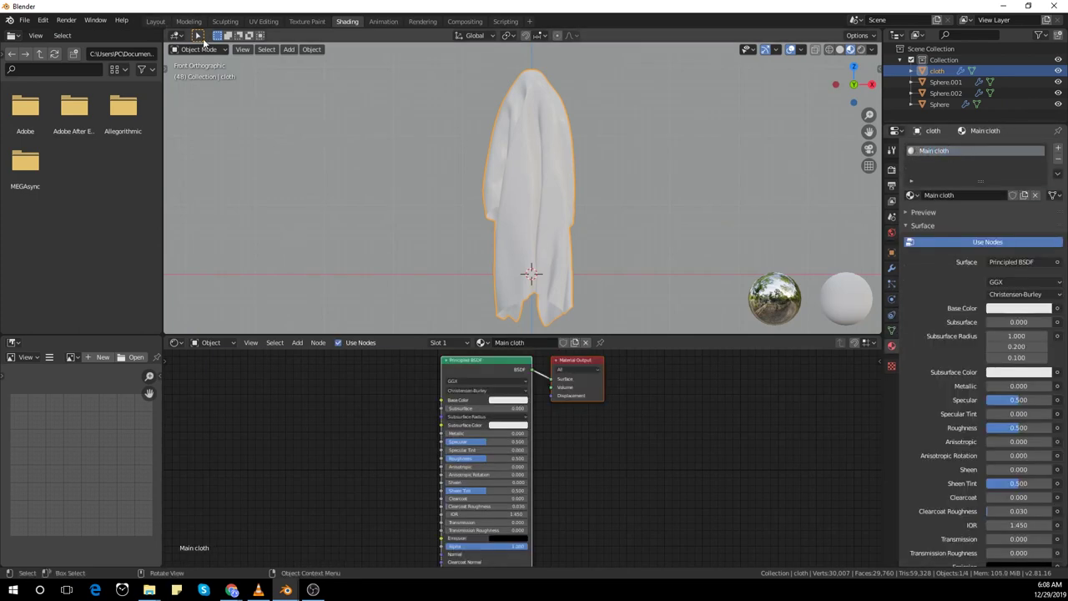
Darken the Main cloth material's base color to a dark grey.
{"action": "scroll", "coordinate": [596, 482], "scroll_direction": "down", "scroll_amount": 1}
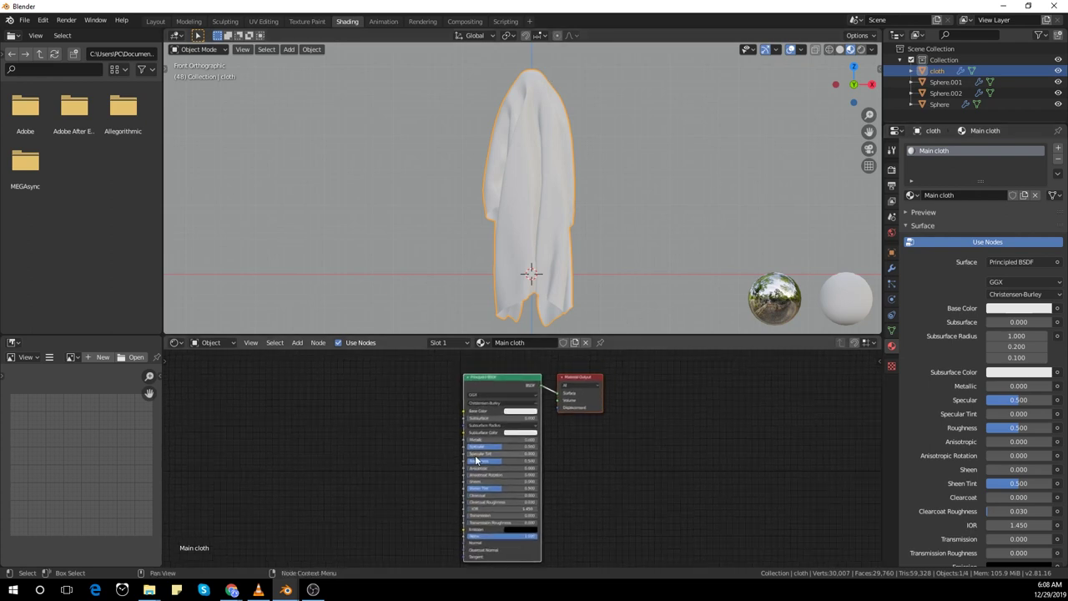
{"action": "scroll", "coordinate": [526, 425], "scroll_direction": "up", "scroll_amount": 1}
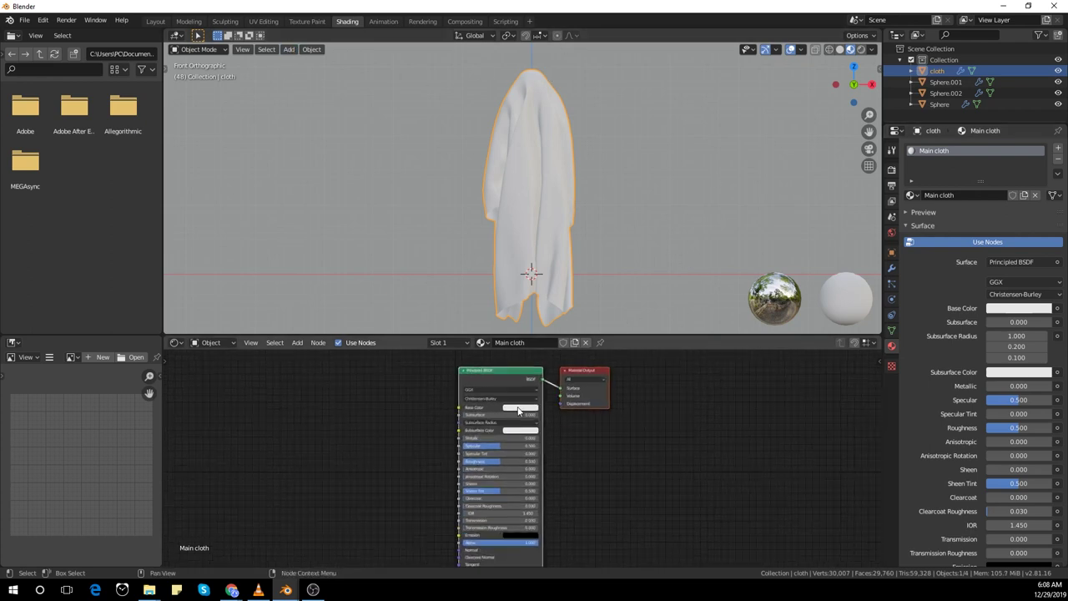
{"action": "left_click", "coordinate": [522, 409]}
{"action": "left_click_drag", "start_coordinate": [563, 313], "coordinate": [563, 345]}
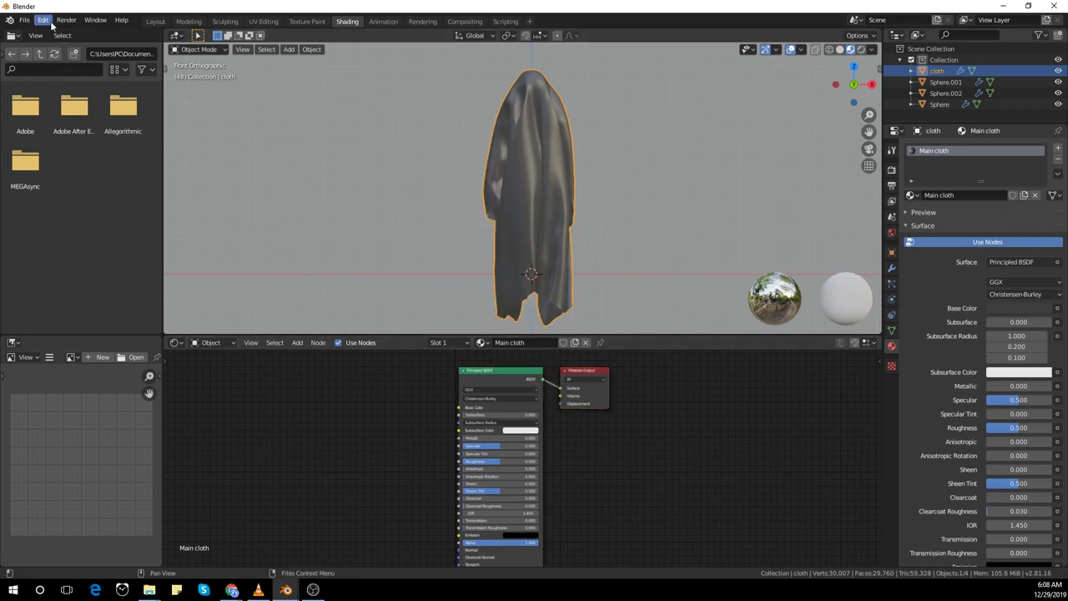
Save the scene to the Desktop as untitled.blend.
{"action": "left_click", "coordinate": [25, 20]}
{"action": "left_click", "coordinate": [64, 113]}
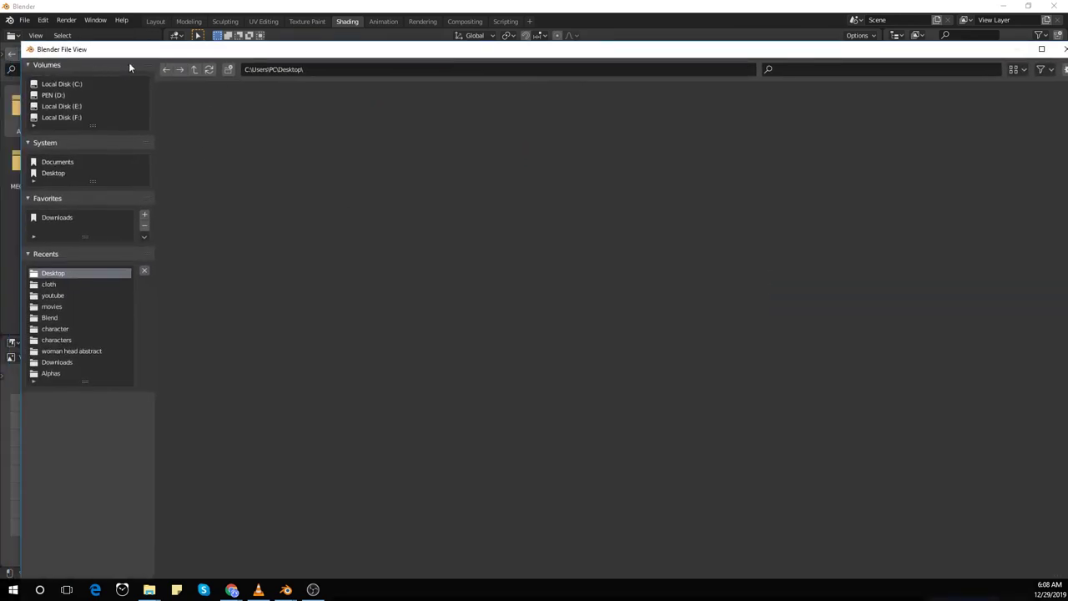
{"action": "left_click", "coordinate": [953, 569]}
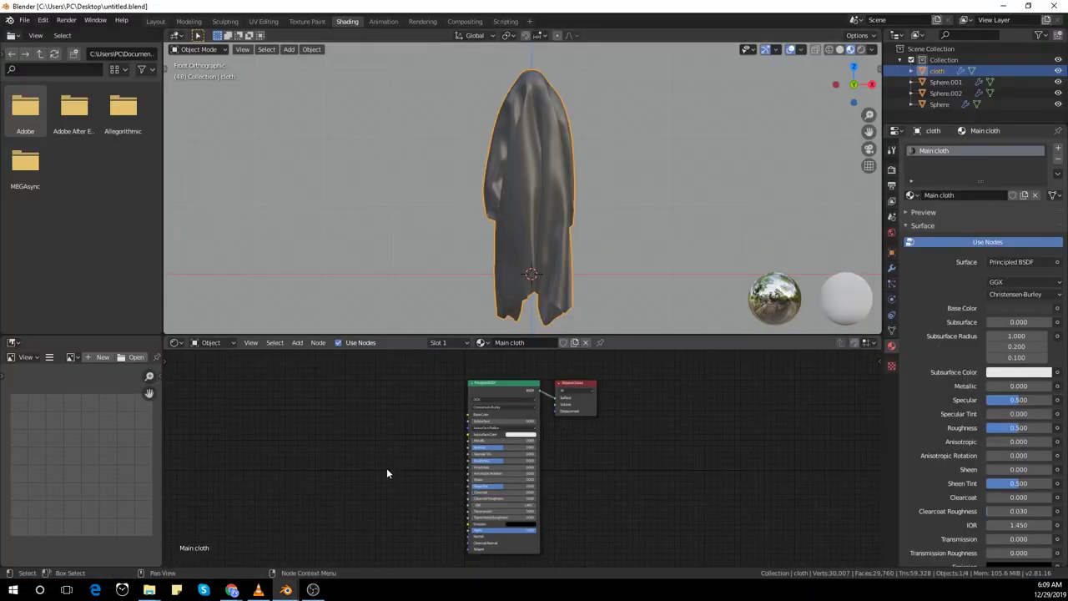
Add a Noise Texture node beside the Principled BSDF in the Main cloth node tree.
{"action": "key", "text": "shift+a"}
{"action": "mouse_move", "coordinate": [288, 467]}
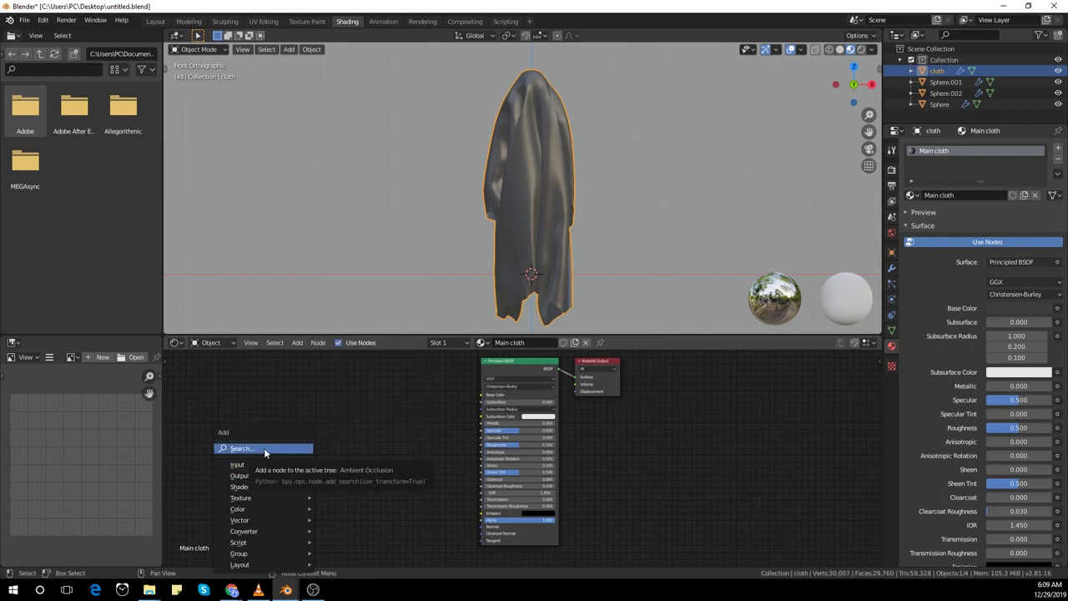
{"action": "left_click", "coordinate": [263, 451]}
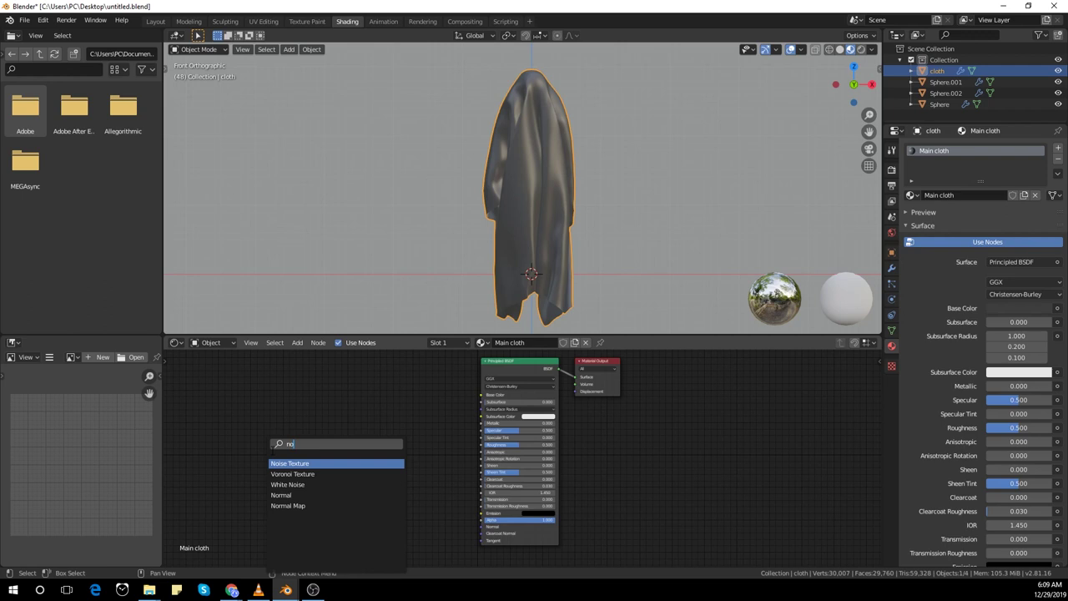
{"action": "key", "text": "Return"}
{"action": "left_click", "coordinate": [273, 440]}
{"action": "scroll", "coordinate": [351, 483], "scroll_direction": "up", "scroll_amount": 2}
{"action": "middle_click_drag", "start_coordinate": [352, 483], "coordinate": [398, 452]}
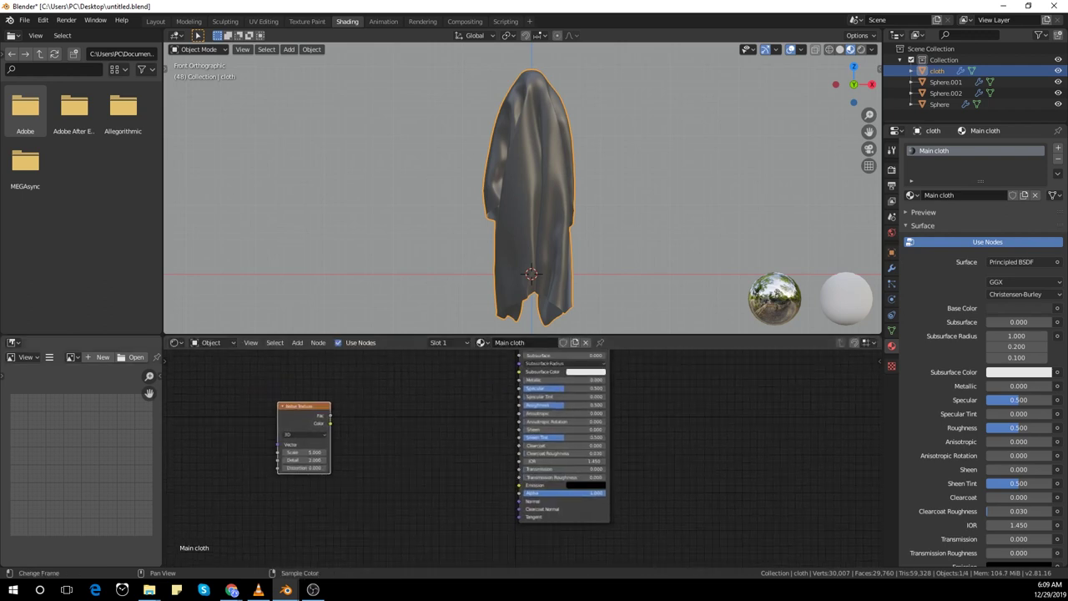
Add a ColorRamp node between the Noise Texture and the Principled BSDF.
{"action": "middle_click_drag", "start_coordinate": [397, 505], "coordinate": [391, 490]}
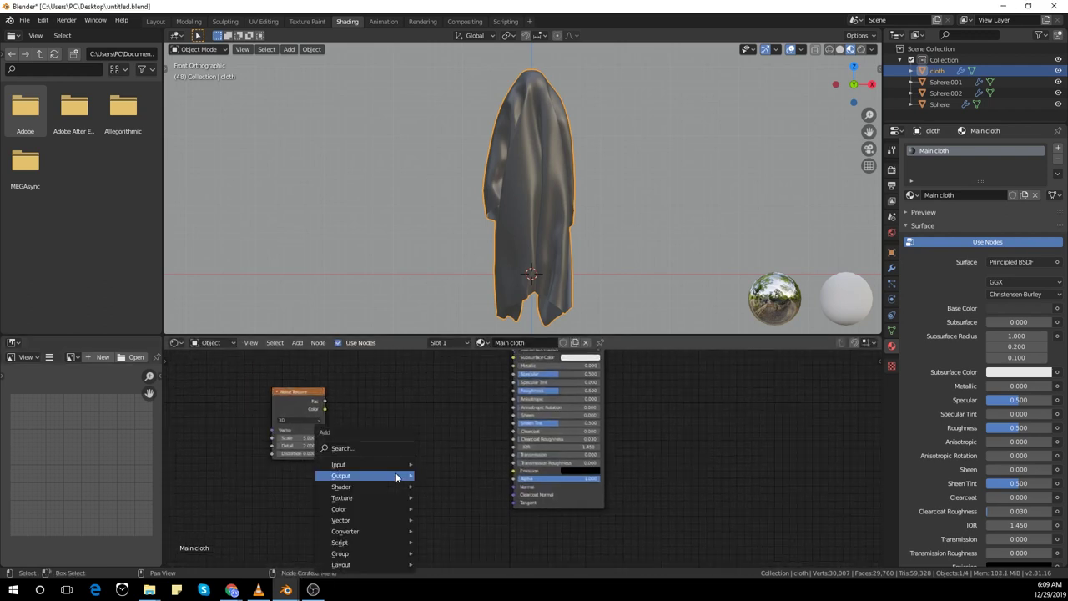
{"action": "left_click", "coordinate": [385, 449]}
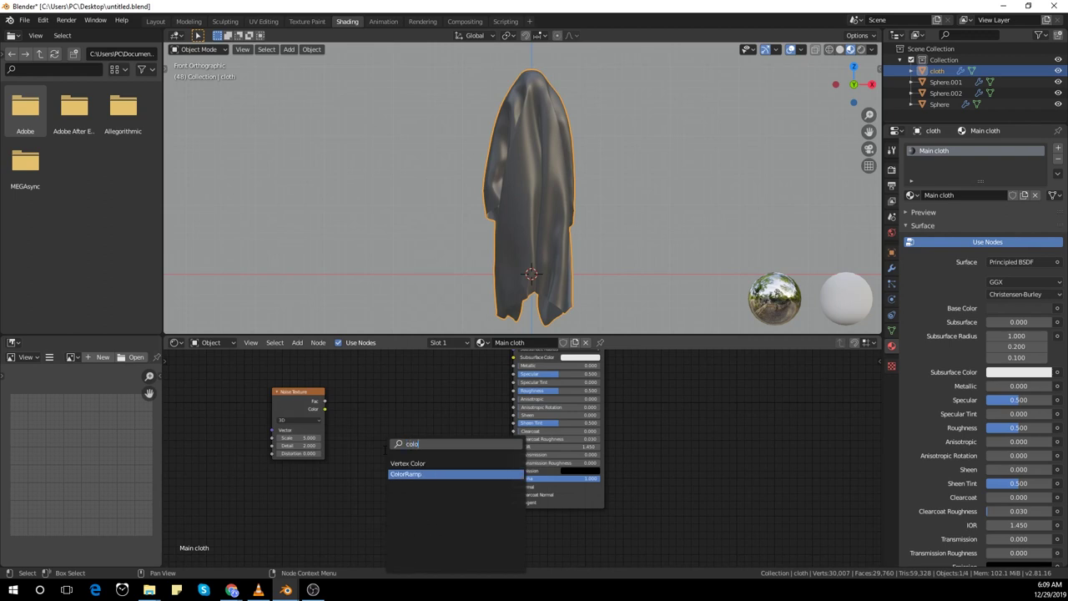
{"action": "key", "text": "Return"}
{"action": "left_click", "coordinate": [387, 394]}
Connect the noise Fac output to the ColorRamp's Fac and the ColorRamp's Color to the Principled BSDF's Alpha.
{"action": "left_click_drag", "start_coordinate": [294, 390], "coordinate": [334, 440]}
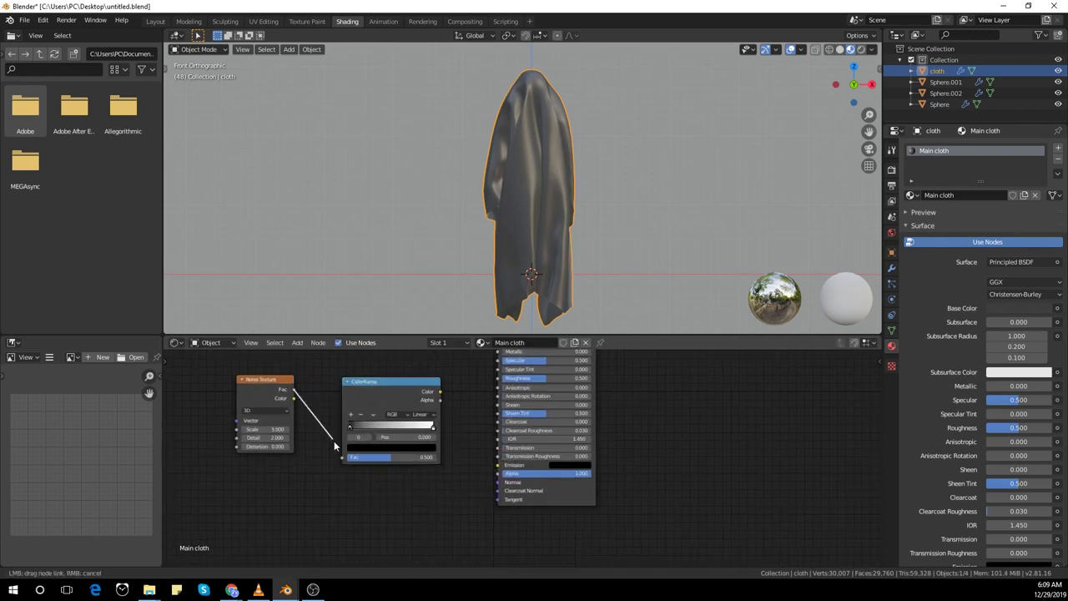
{"action": "left_click_drag", "start_coordinate": [394, 387], "coordinate": [386, 408]}
{"action": "left_click_drag", "start_coordinate": [487, 482], "coordinate": [493, 475]}
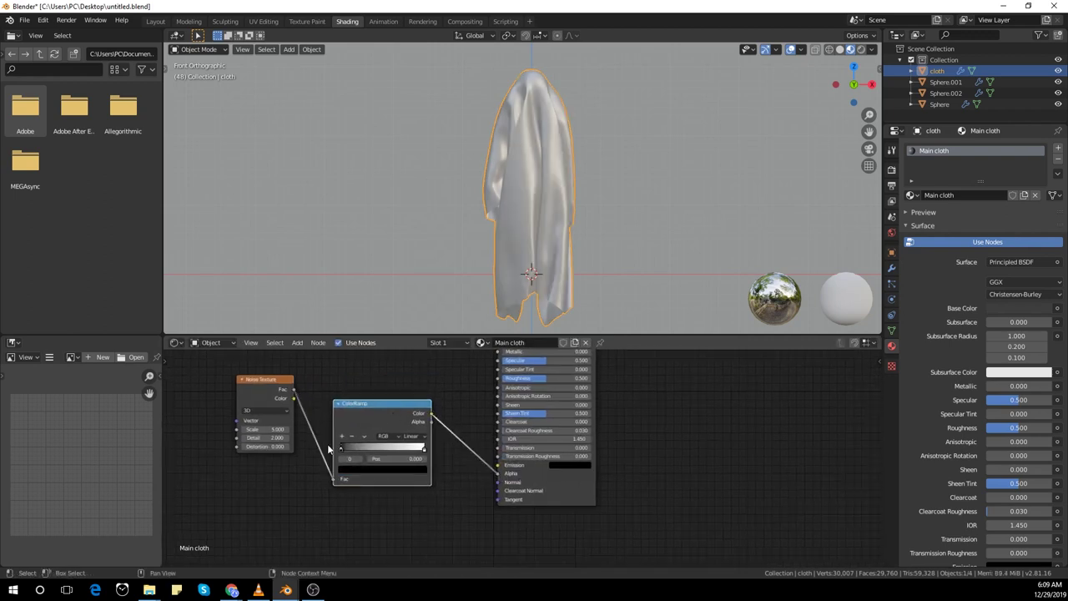
Preview the ColorRamp output directly on the cloth and expand the material preview.
{"action": "left_click", "coordinate": [372, 410], "text": "ctrl+shift"}
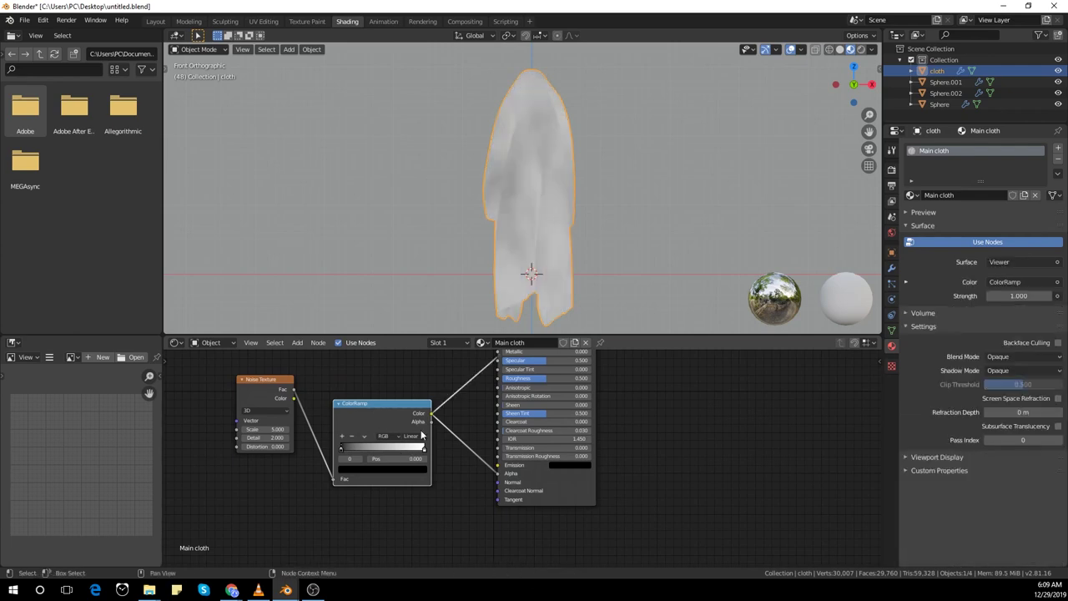
{"action": "left_click", "coordinate": [893, 269]}
{"action": "left_click", "coordinate": [892, 346]}
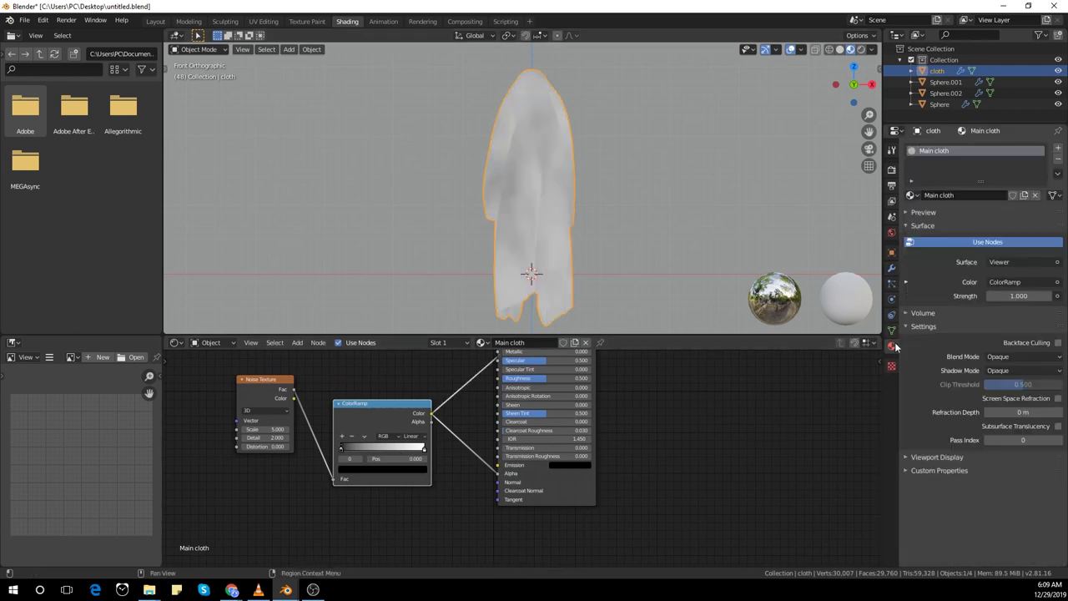
{"action": "left_click", "coordinate": [931, 213]}
{"action": "scroll", "coordinate": [374, 475], "scroll_direction": "up", "scroll_amount": 2}
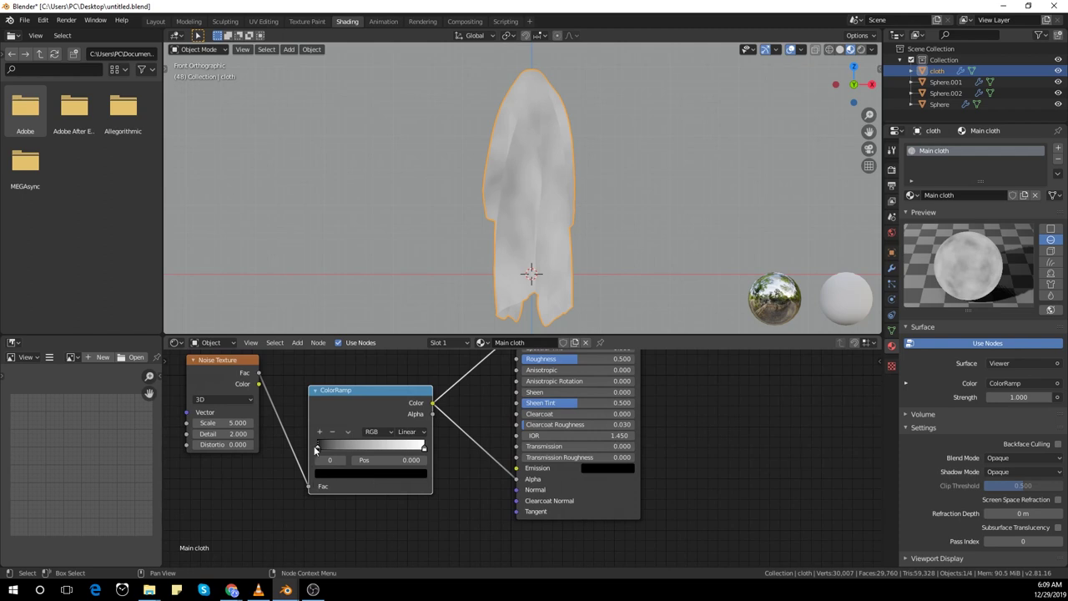
Move the ColorRamp's black stop to about 0.318 and its white stop to about 0.391 for hard-edged black patches.
{"action": "left_click_drag", "start_coordinate": [316, 449], "coordinate": [351, 451]}
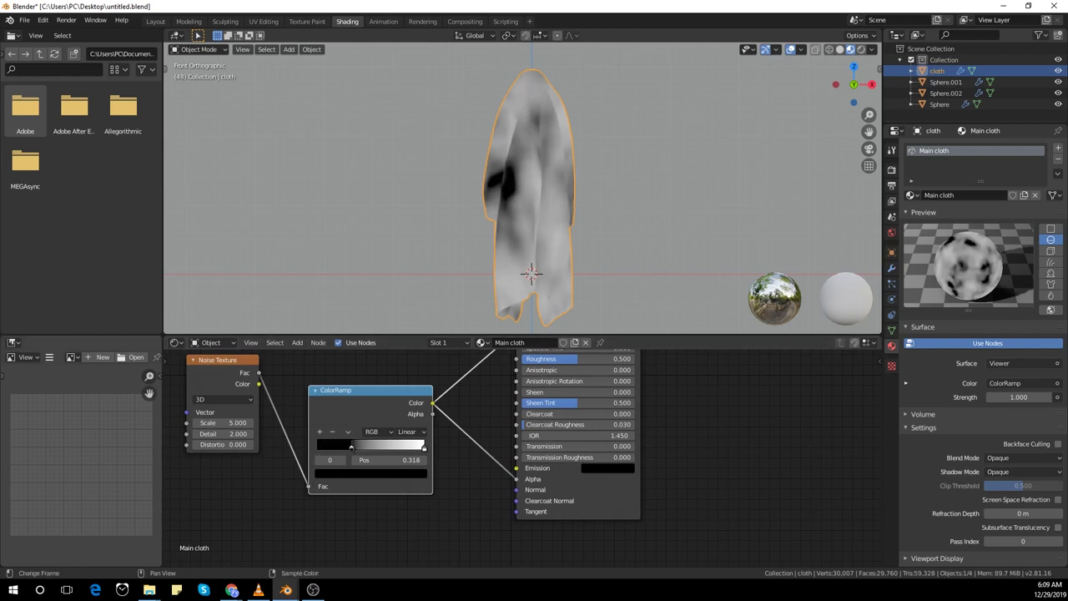
{"action": "scroll", "coordinate": [352, 451], "scroll_direction": "up", "scroll_amount": 1}
{"action": "left_click_drag", "start_coordinate": [411, 447], "coordinate": [340, 452]}
Set the Noise Texture's scale to 8, detail to 13 and distortion to 0.5.
{"action": "scroll", "coordinate": [307, 402], "scroll_direction": "down", "scroll_amount": 1}
{"action": "middle_click_drag", "start_coordinate": [279, 412], "coordinate": [392, 417]}
{"action": "scroll", "coordinate": [358, 422], "scroll_direction": "up", "scroll_amount": 1}
{"action": "left_click", "coordinate": [324, 427]}
{"action": "type", "text": "8"}
{"action": "key", "text": "Return"}
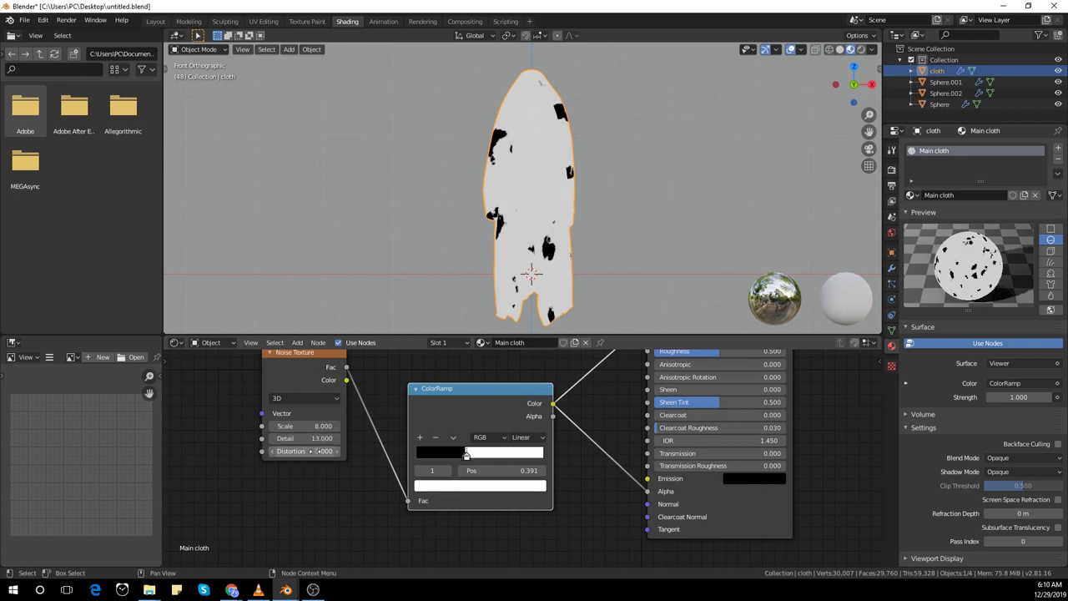
{"action": "key", "text": "Return"}
{"action": "scroll", "coordinate": [310, 427], "scroll_direction": "up", "scroll_amount": 1}
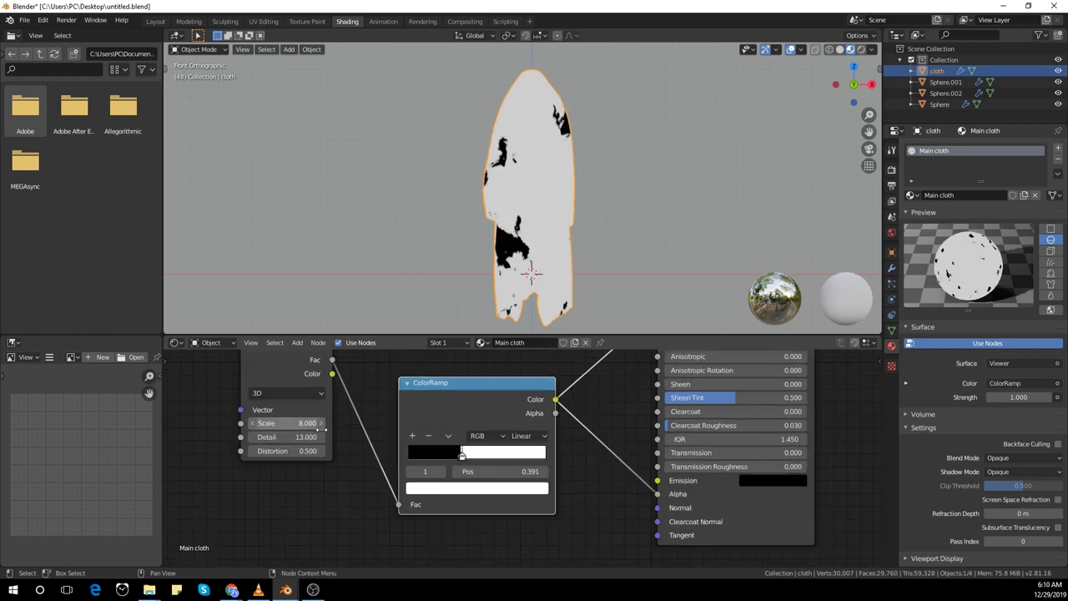
Try Noise Texture scales of 7, 6, 5 and 9 to compare the hole patterns on the cloth.
{"action": "left_click_drag", "start_coordinate": [309, 423], "coordinate": [288, 426]}
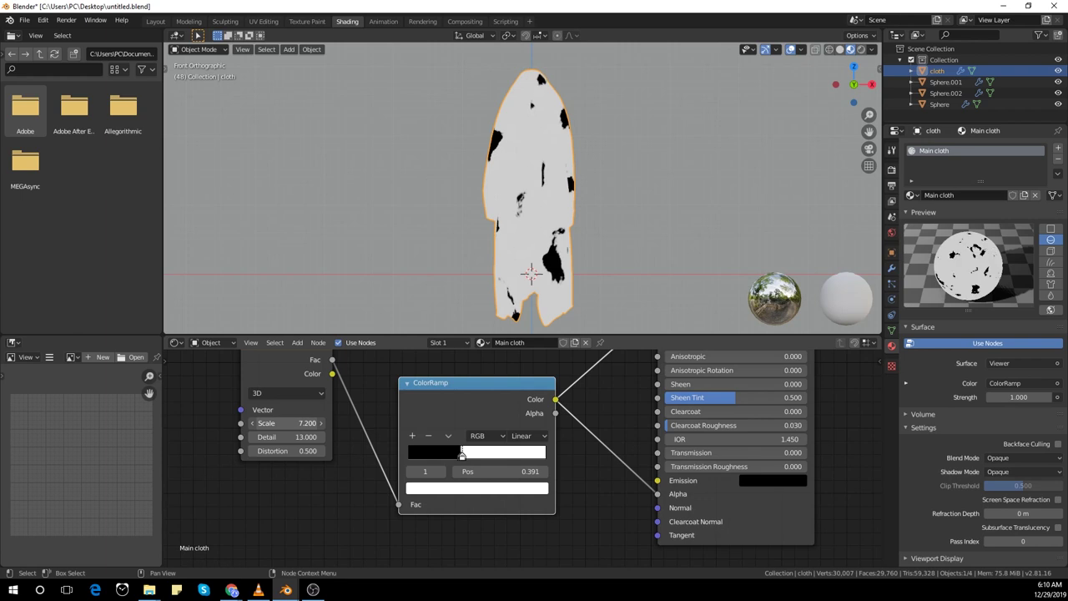
{"action": "type", "text": "7"}
{"action": "key", "text": "Return"}
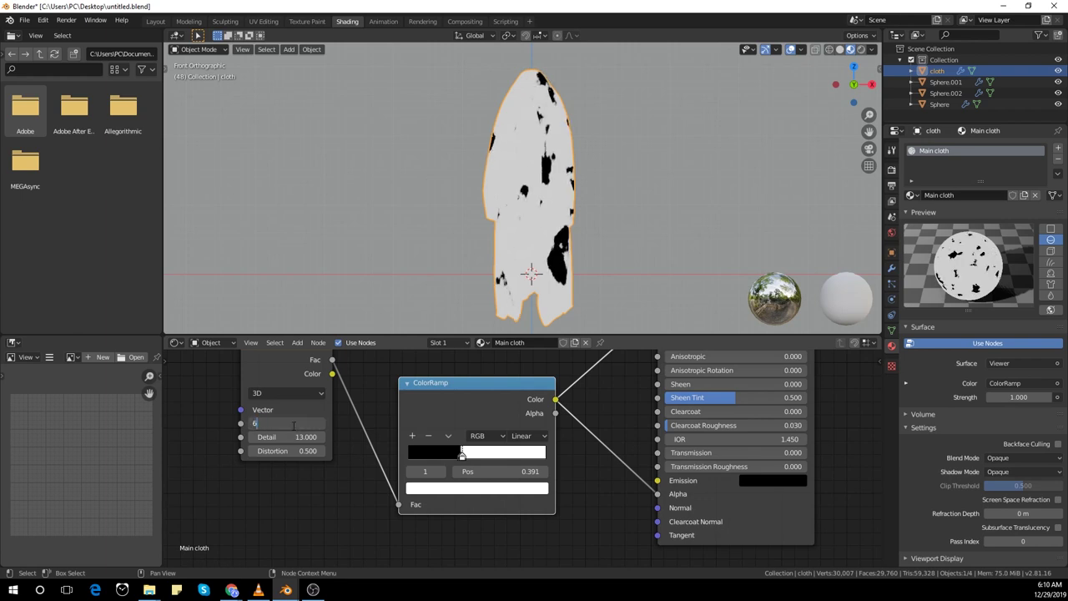
{"action": "key", "text": "Return"}
{"action": "type", "text": "5"}
{"action": "key", "text": "Return"}
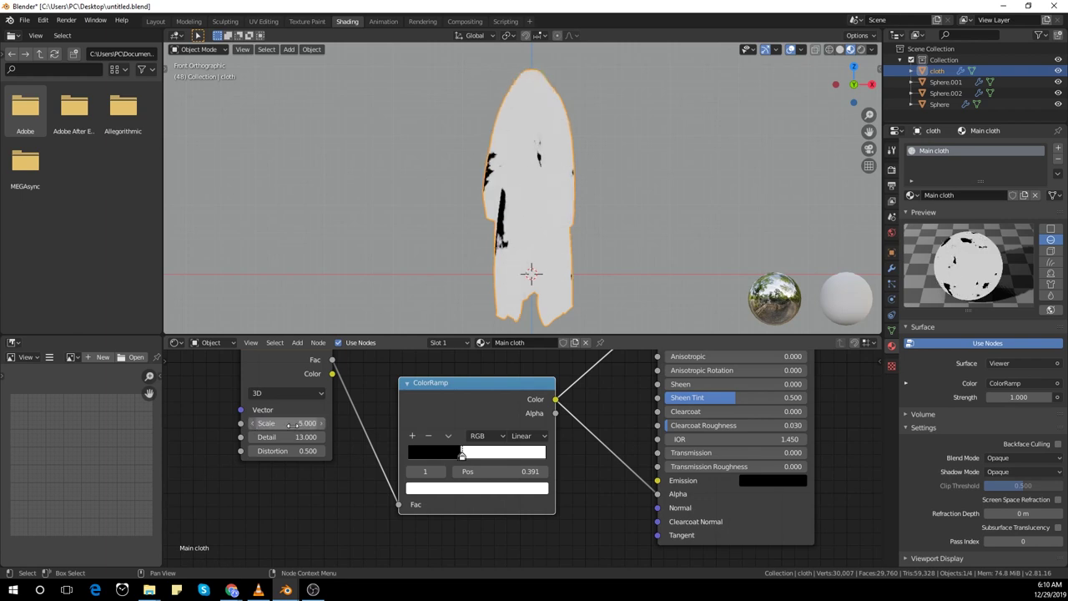
{"action": "left_click_drag", "start_coordinate": [267, 423], "coordinate": [312, 424]}
{"action": "left_click_drag", "start_coordinate": [288, 423], "coordinate": [295, 424]}
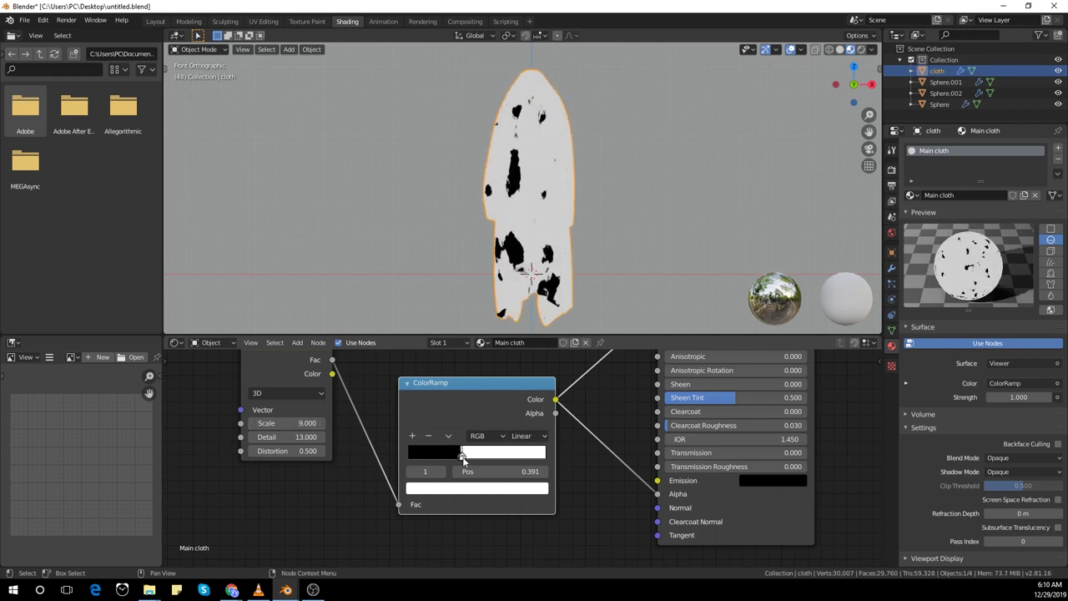
Move the ColorRamp's white stop to about 0.364 and set the Noise Texture's scale to 8.1 and detail to 13.5.
{"action": "left_click_drag", "start_coordinate": [463, 460], "coordinate": [458, 460]}
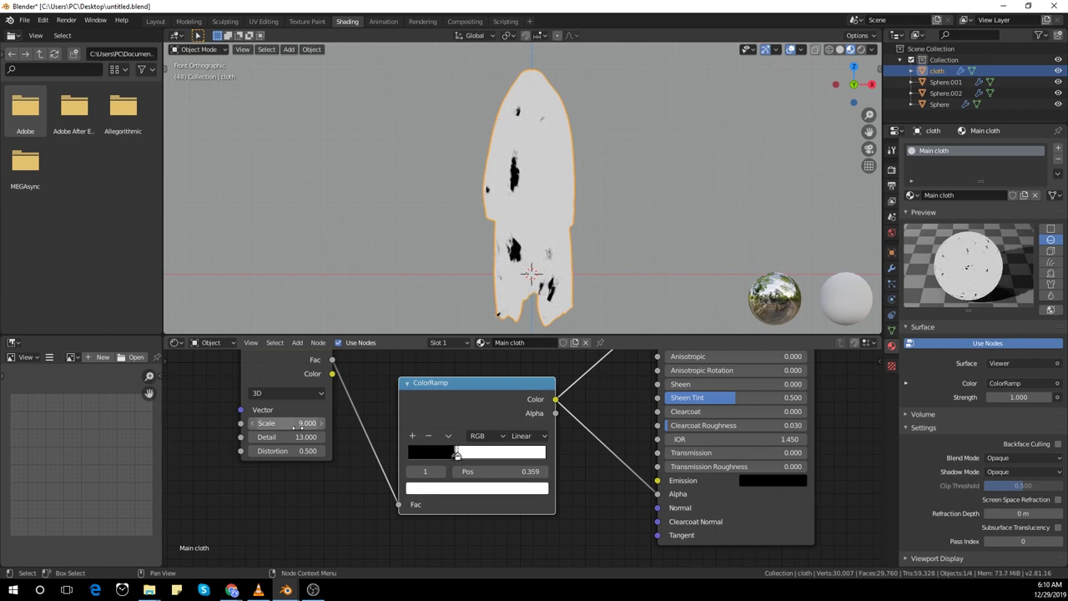
{"action": "left_click_drag", "start_coordinate": [294, 424], "coordinate": [303, 423]}
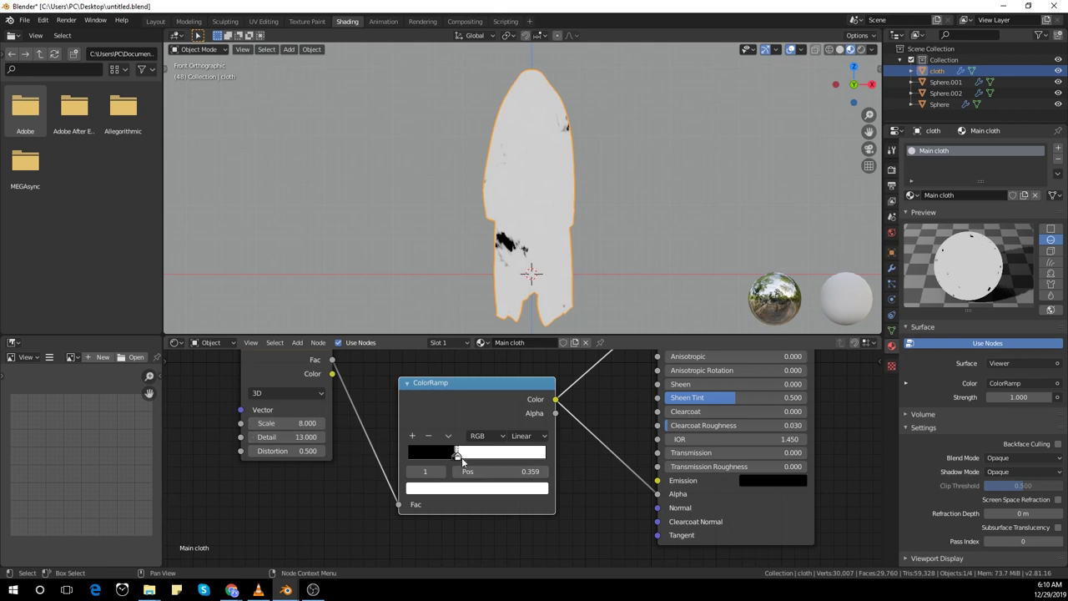
{"action": "left_click_drag", "start_coordinate": [454, 457], "coordinate": [459, 458]}
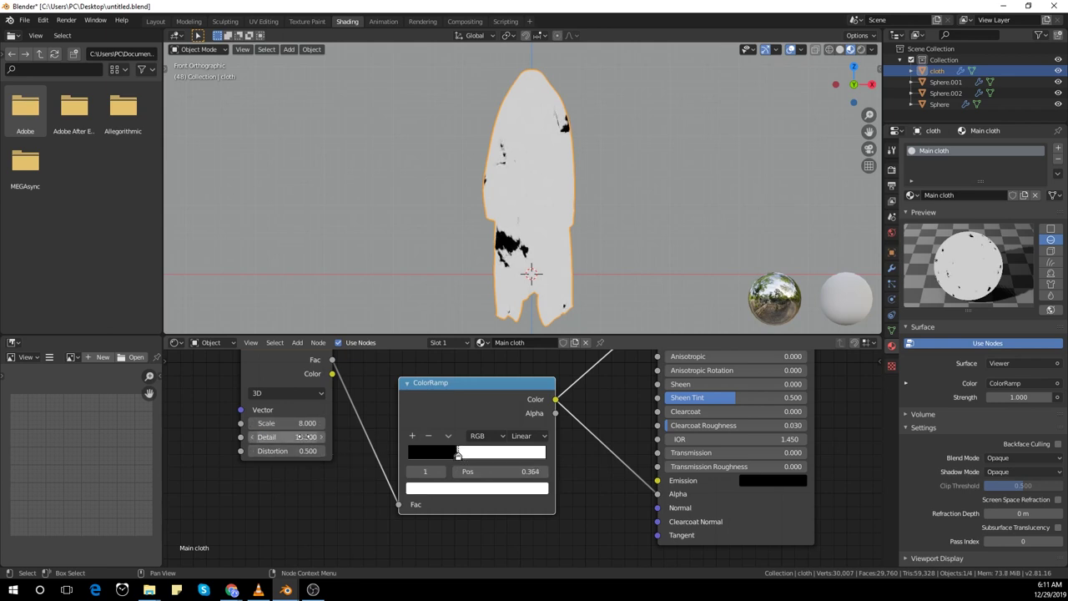
{"action": "left_click", "coordinate": [323, 425]}
{"action": "left_click", "coordinate": [323, 426]}
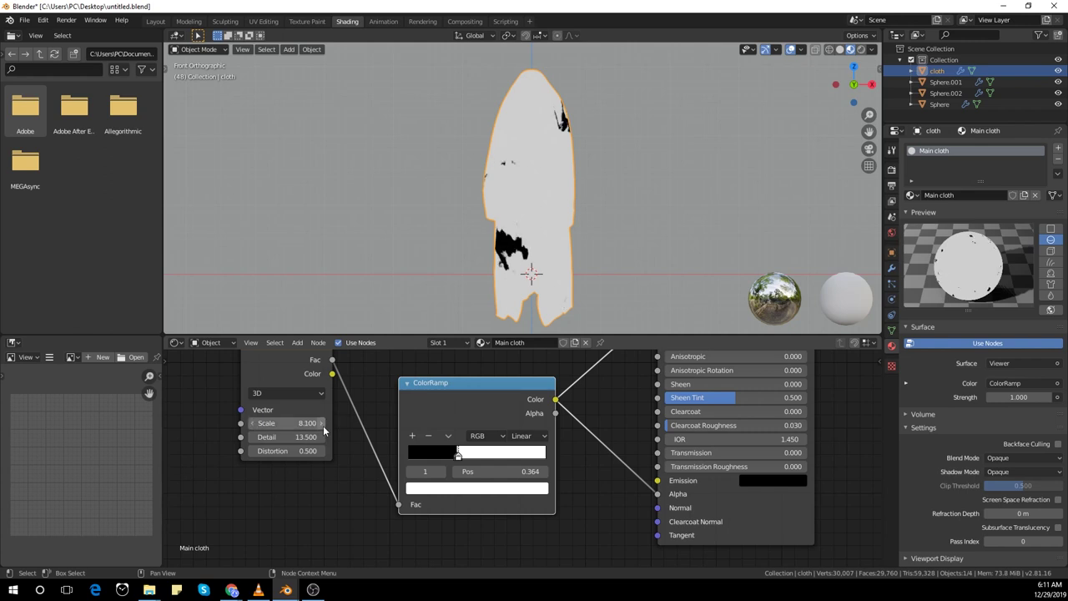
Set the Noise Texture's scale to 9 and move the ColorRamp's black stop to about 0.323 and white stop to about 0.332.
{"action": "left_click", "coordinate": [323, 426]}
{"action": "left_click", "coordinate": [323, 426]}
{"action": "left_click", "coordinate": [323, 426]}
{"action": "left_click", "coordinate": [323, 426]}
{"action": "left_click", "coordinate": [323, 426]}
{"action": "left_click", "coordinate": [323, 426]}
{"action": "left_click", "coordinate": [323, 424]}
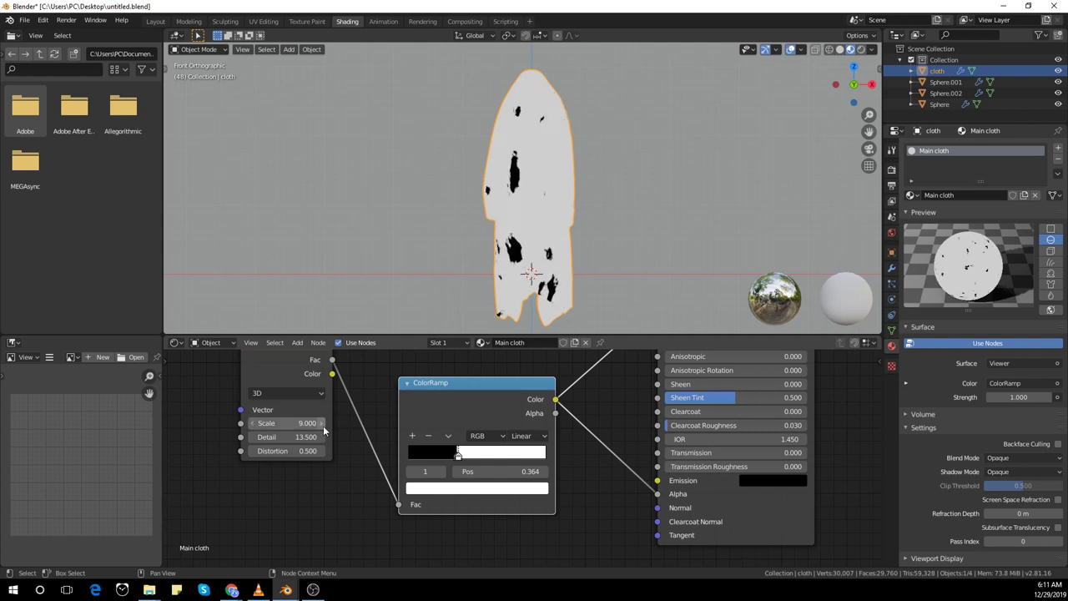
{"action": "left_click", "coordinate": [455, 457]}
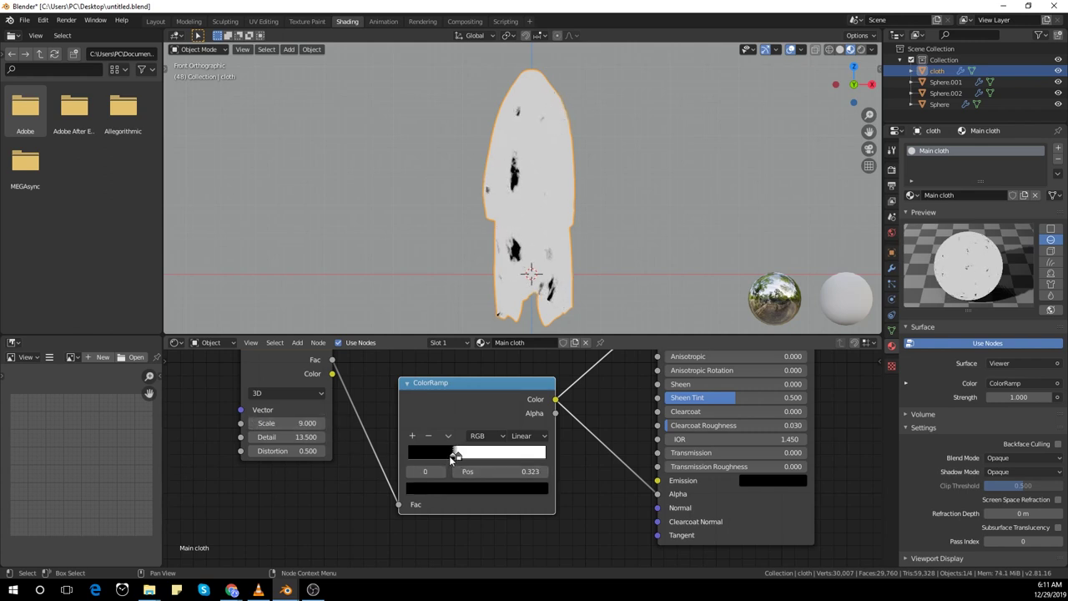
{"action": "left_click", "coordinate": [457, 457]}
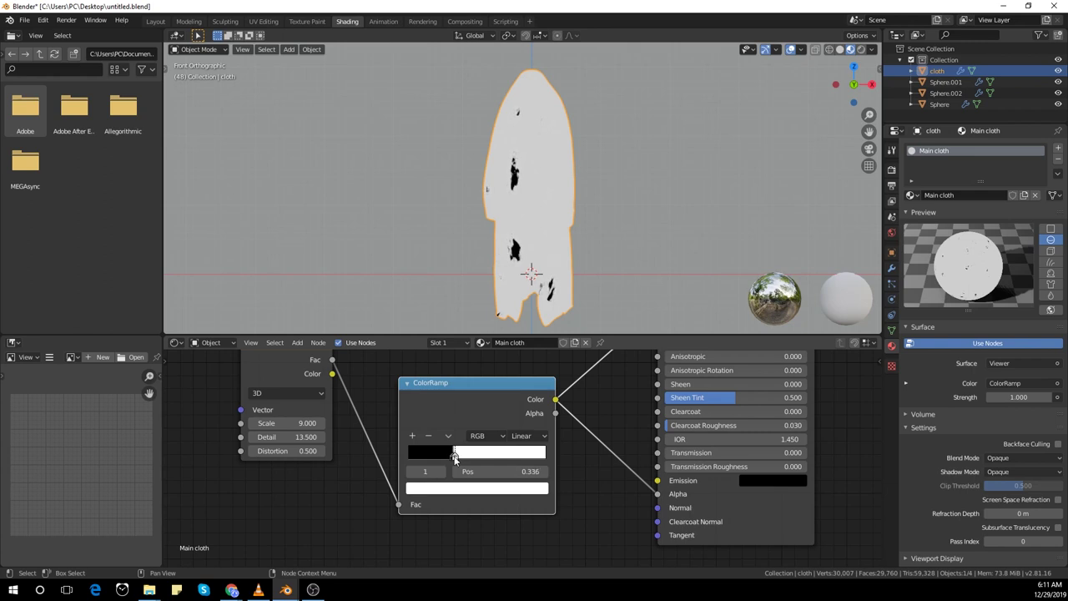
Preview the Principled BSDF on the cloth in place of the ColorRamp output.
{"action": "scroll", "coordinate": [601, 491], "scroll_direction": "down", "scroll_amount": 4}
{"action": "left_click", "coordinate": [680, 504], "text": "ctrl+shift"}
{"action": "scroll", "coordinate": [517, 477], "scroll_direction": "up", "scroll_amount": 11}
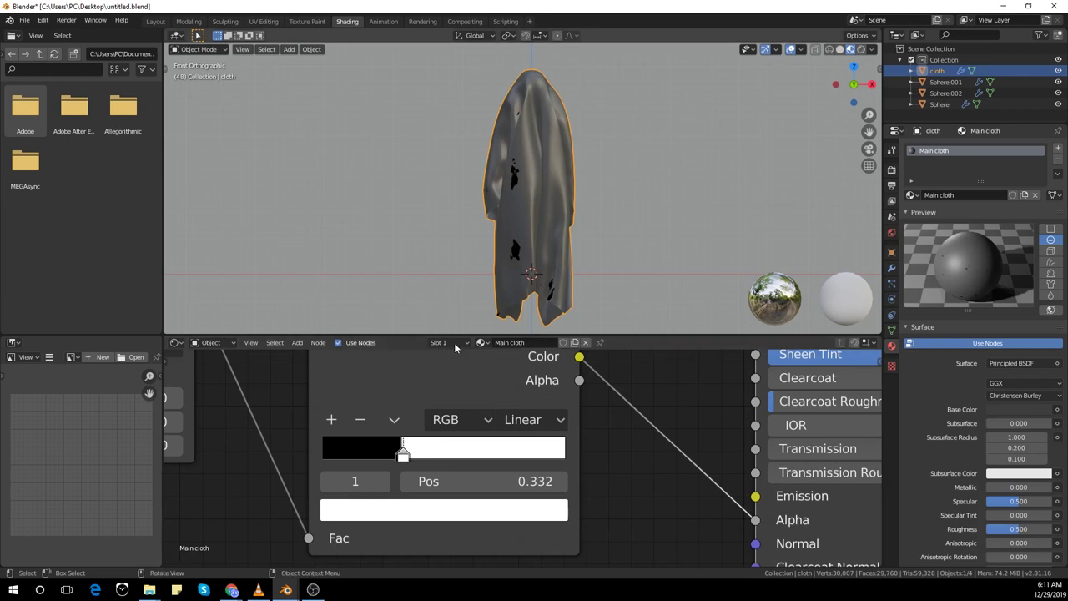
Try a Noise Texture scale of 10 on the shaded cloth.
{"action": "scroll", "coordinate": [509, 459], "scroll_direction": "down", "scroll_amount": 2}
{"action": "left_click", "coordinate": [249, 415]}
{"action": "type", "text": "9.110"}
{"action": "key", "text": "Return"}
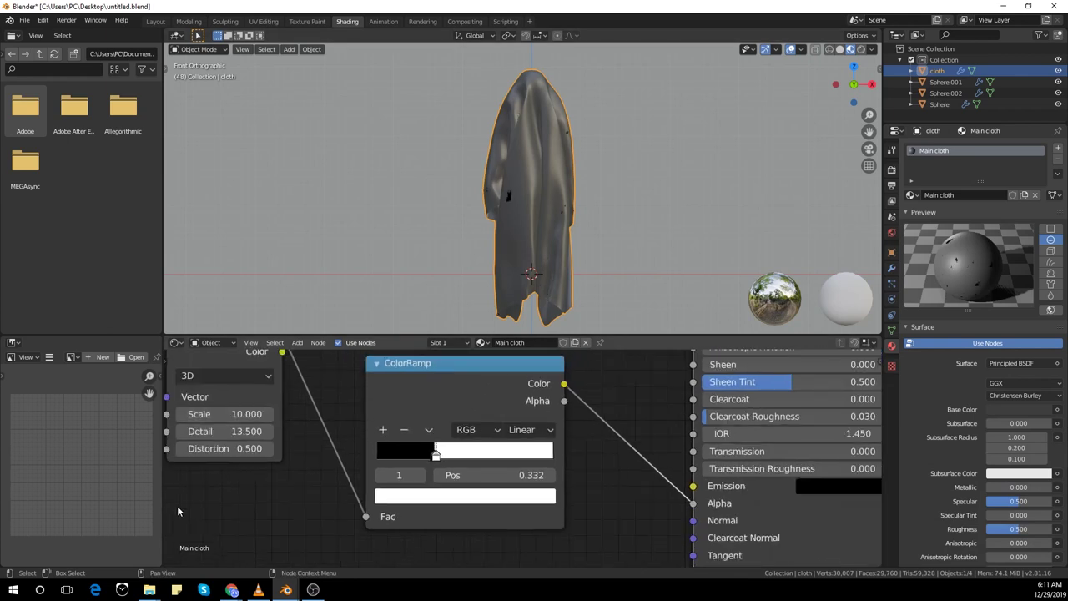
Move the ColorRamp's black stop to about 0.332 and white stop to about 0.359, and set the Noise Texture's scale to 9.
{"action": "left_click", "coordinate": [440, 457]}
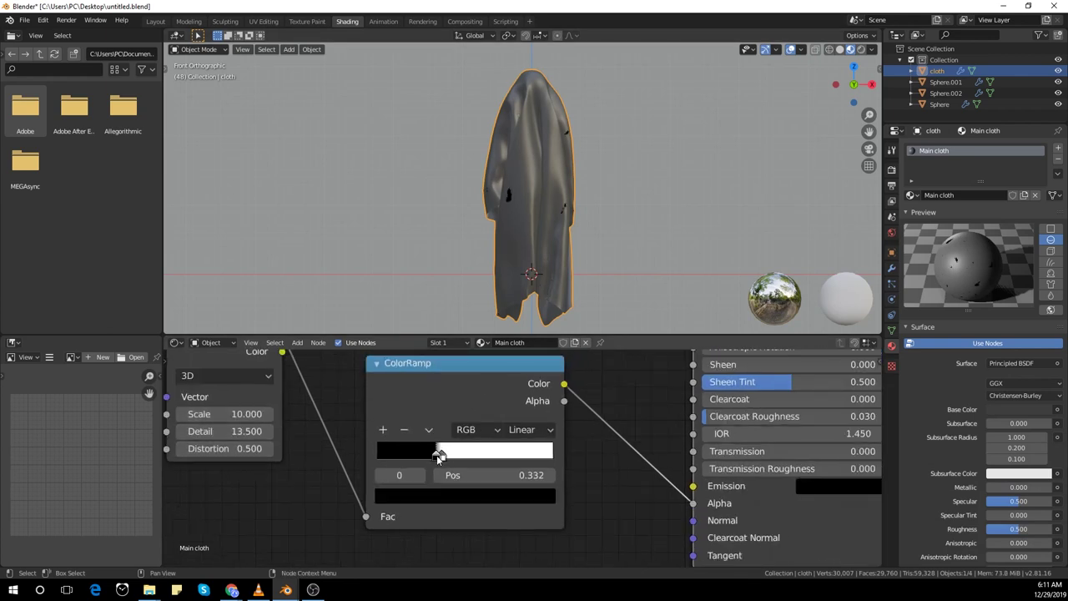
{"action": "left_click", "coordinate": [440, 456]}
{"action": "left_click", "coordinate": [249, 414]}
{"action": "type", "text": "9"}
{"action": "key", "text": "Return"}
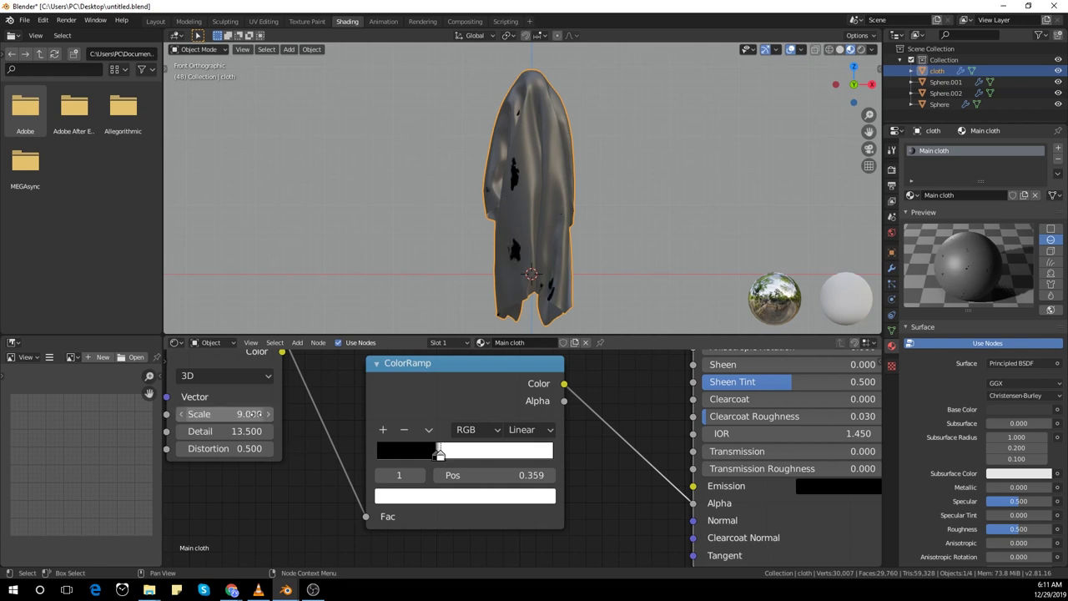
Examine the height, normal and roughness maps of the Worn and Ripped Cloth Fabric material on textures.com, and return to Blender.
{"action": "scroll", "coordinate": [262, 414], "scroll_direction": "down", "scroll_amount": 2}
{"action": "middle_click_drag", "start_coordinate": [592, 408], "coordinate": [449, 504]}
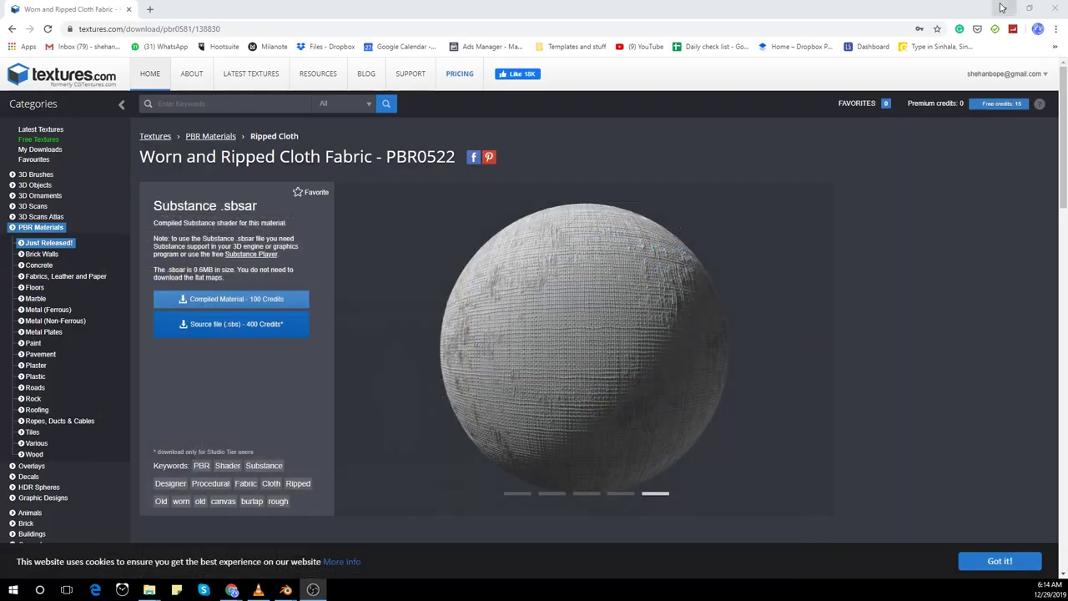
{"action": "scroll", "coordinate": [767, 303], "scroll_direction": "down", "scroll_amount": 2}
{"action": "scroll", "coordinate": [766, 303], "scroll_direction": "down", "scroll_amount": 10}
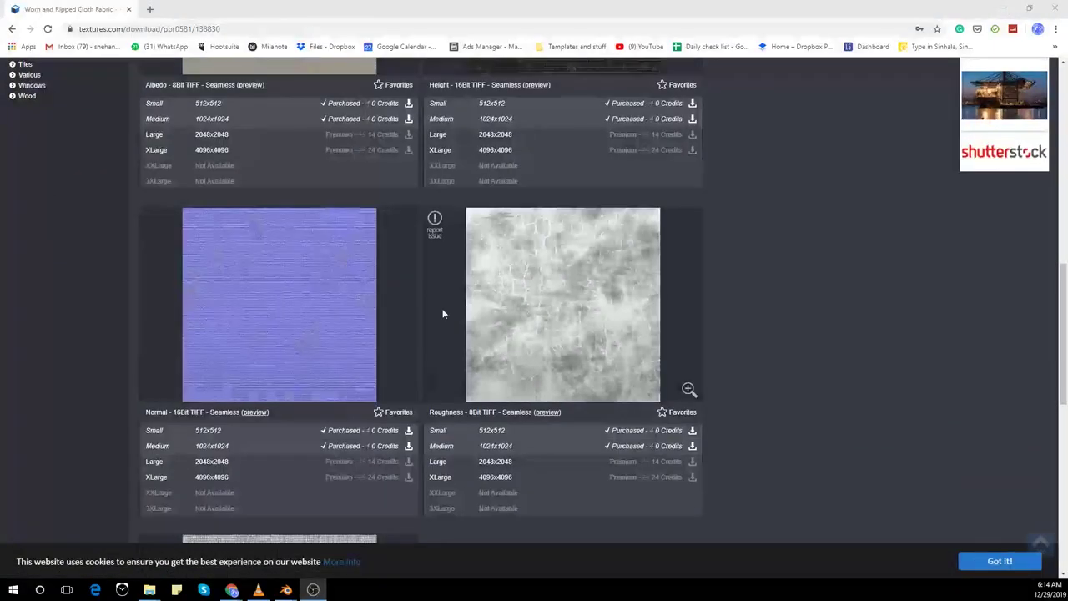
{"action": "scroll", "coordinate": [471, 429], "scroll_direction": "up", "scroll_amount": 10}
{"action": "scroll", "coordinate": [533, 295], "scroll_direction": "down", "scroll_amount": 5}
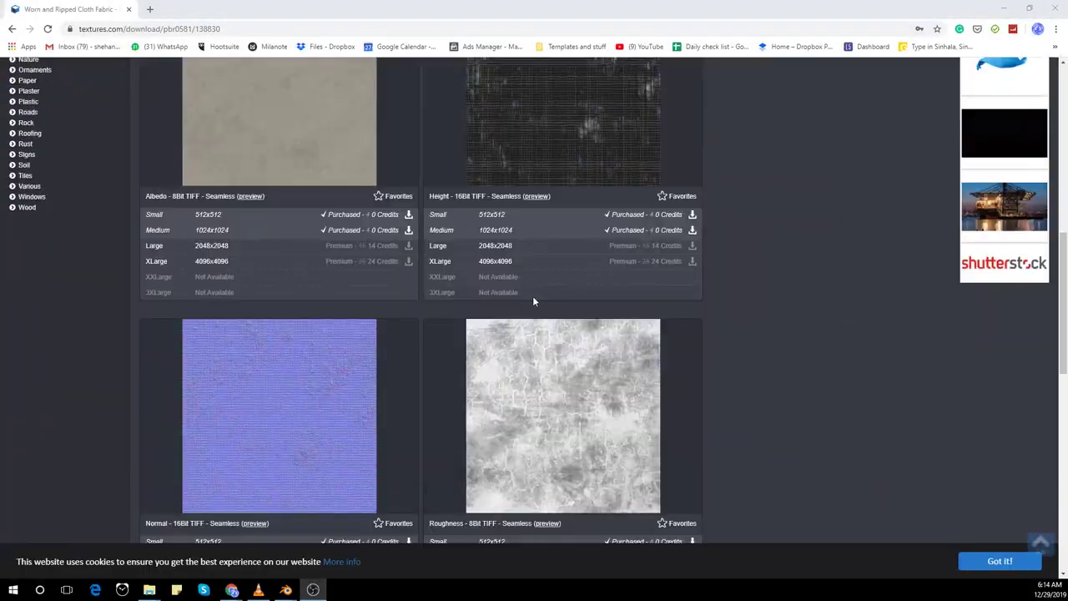
{"action": "scroll", "coordinate": [538, 243], "scroll_direction": "down", "scroll_amount": 4}
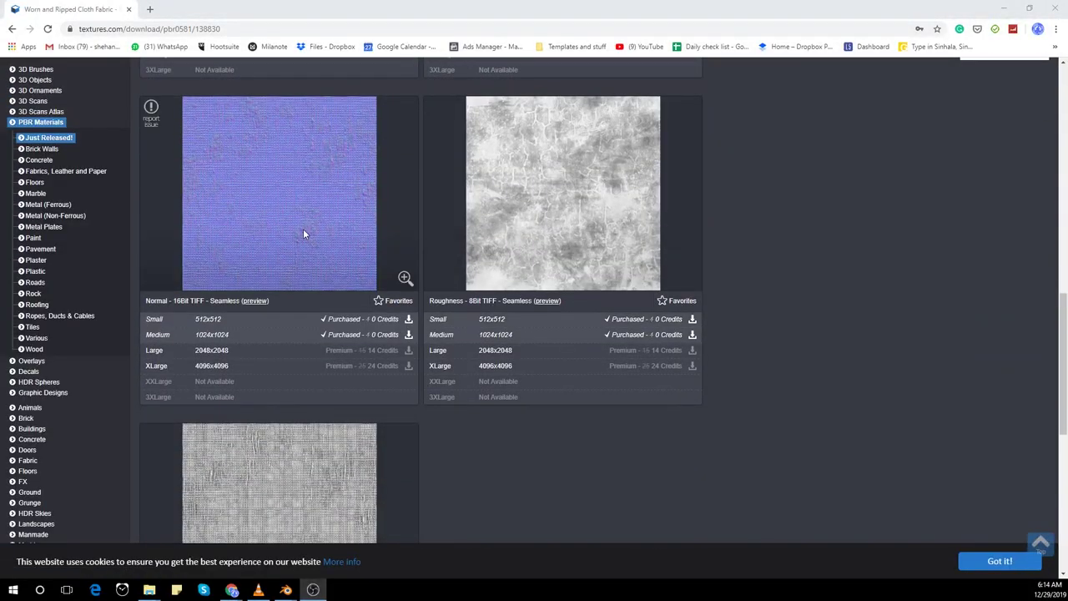
{"action": "scroll", "coordinate": [462, 368], "scroll_direction": "up", "scroll_amount": 2}
{"action": "scroll", "coordinate": [462, 368], "scroll_direction": "up", "scroll_amount": 1}
{"action": "mouse_move", "coordinate": [286, 589]}
{"action": "left_click", "coordinate": [365, 546]}
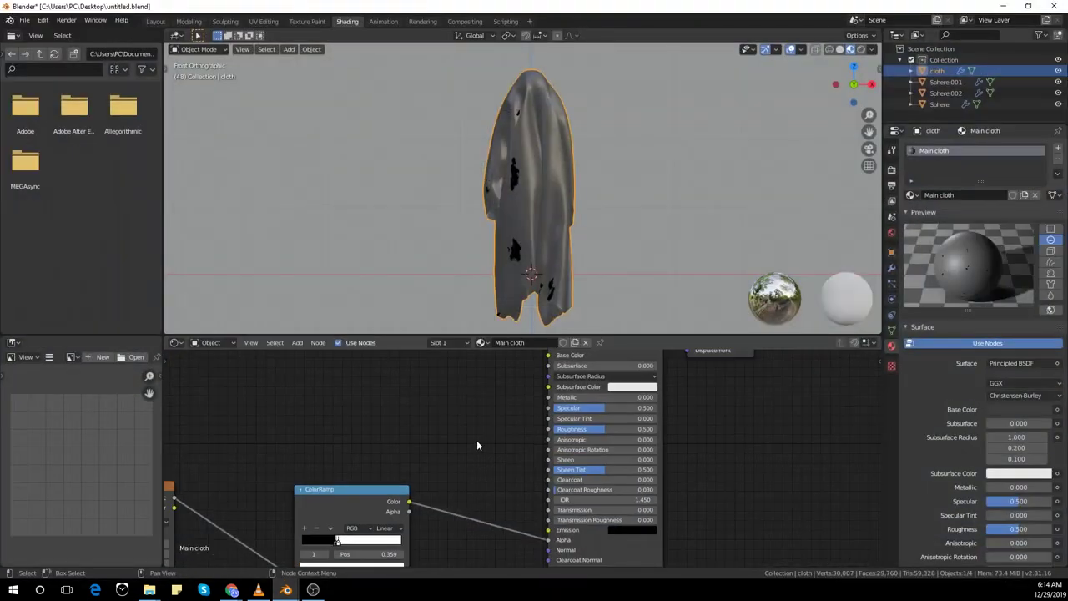
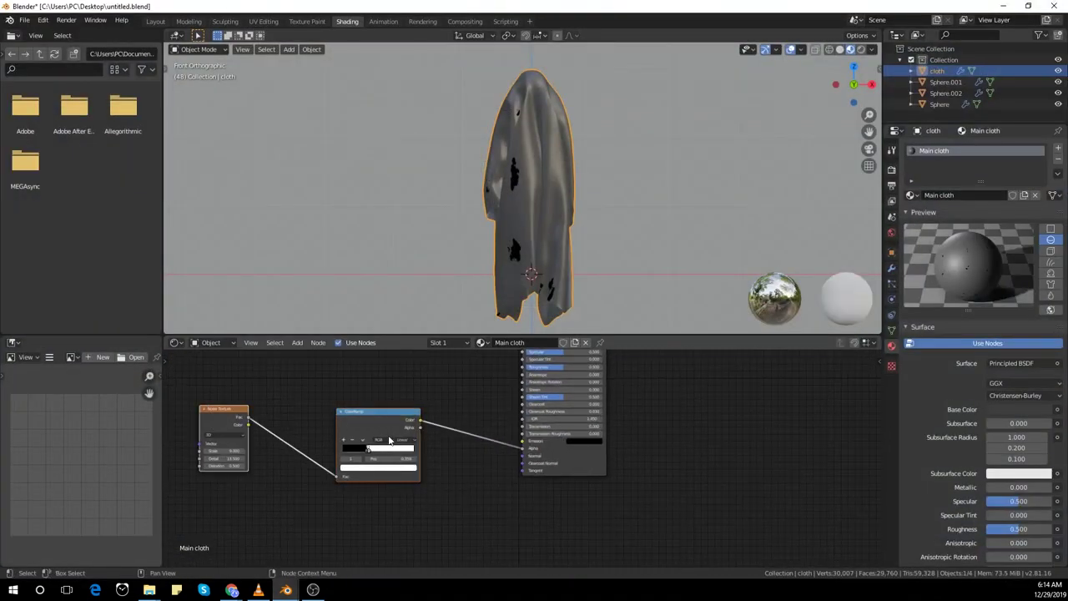
Add a Bump node and connect its Normal output to the Principled BSDF's Normal input.
{"action": "left_click", "coordinate": [325, 380]}
{"action": "scroll", "coordinate": [338, 482], "scroll_direction": "down", "scroll_amount": 1}
{"action": "key", "text": "shift+a"}
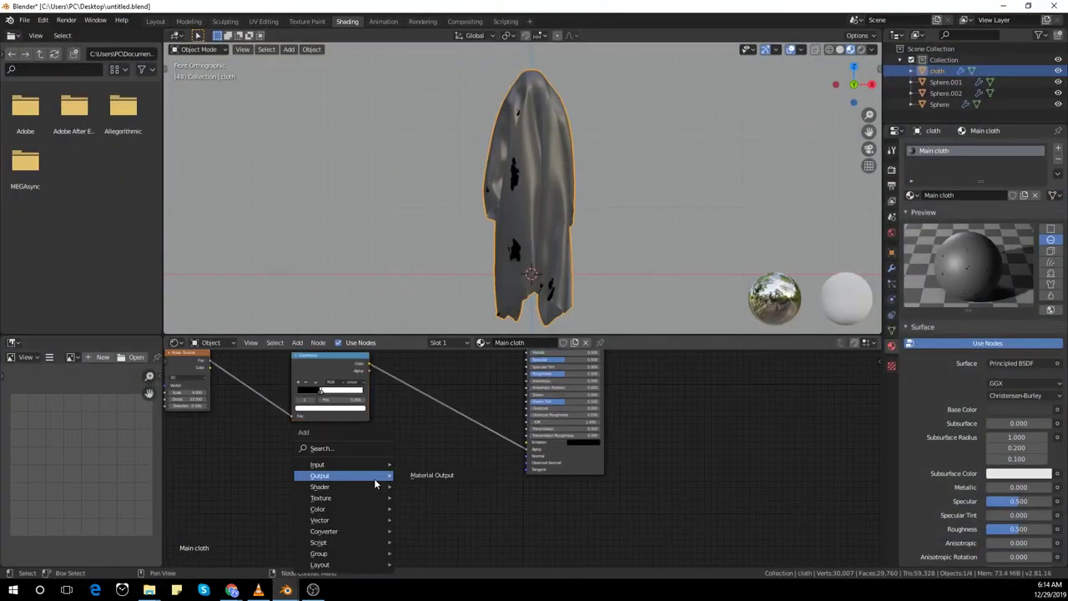
{"action": "type", "text": "bump"}
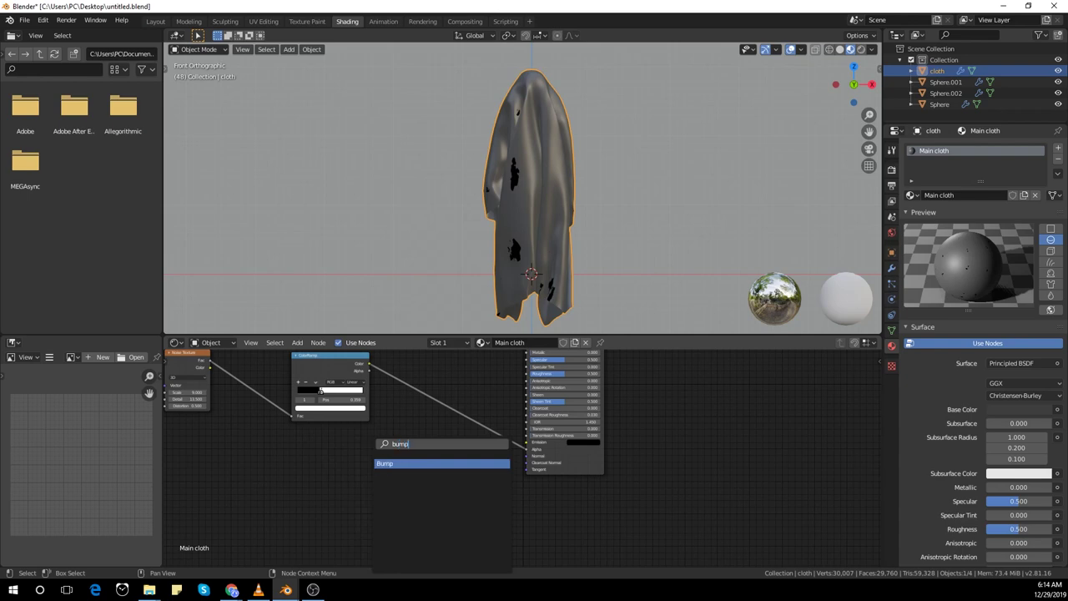
{"action": "key", "text": "Return"}
{"action": "left_click", "coordinate": [456, 476]}
{"action": "scroll", "coordinate": [456, 477], "scroll_direction": "up", "scroll_amount": 1}
{"action": "left_click_drag", "start_coordinate": [416, 475], "coordinate": [526, 456]}
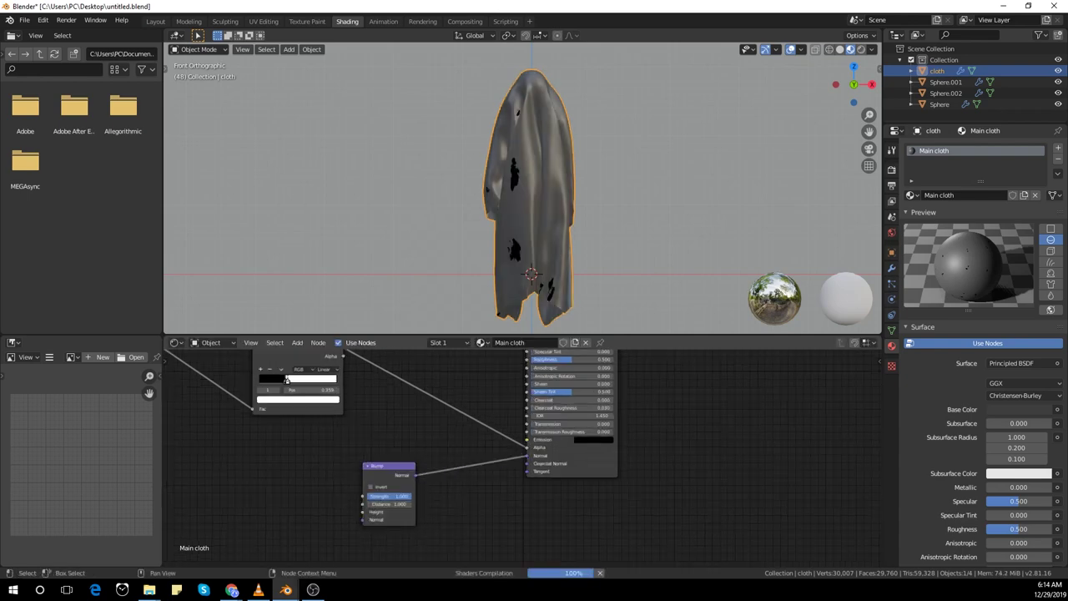
Add an Image Texture feeding the Bump node's Height, with Mapping and Texture Coordinate nodes connected to its vector.
{"action": "middle_click_drag", "start_coordinate": [241, 484], "coordinate": [305, 469]}
{"action": "key", "text": "shift+a"}
{"action": "left_click", "coordinate": [292, 449]}
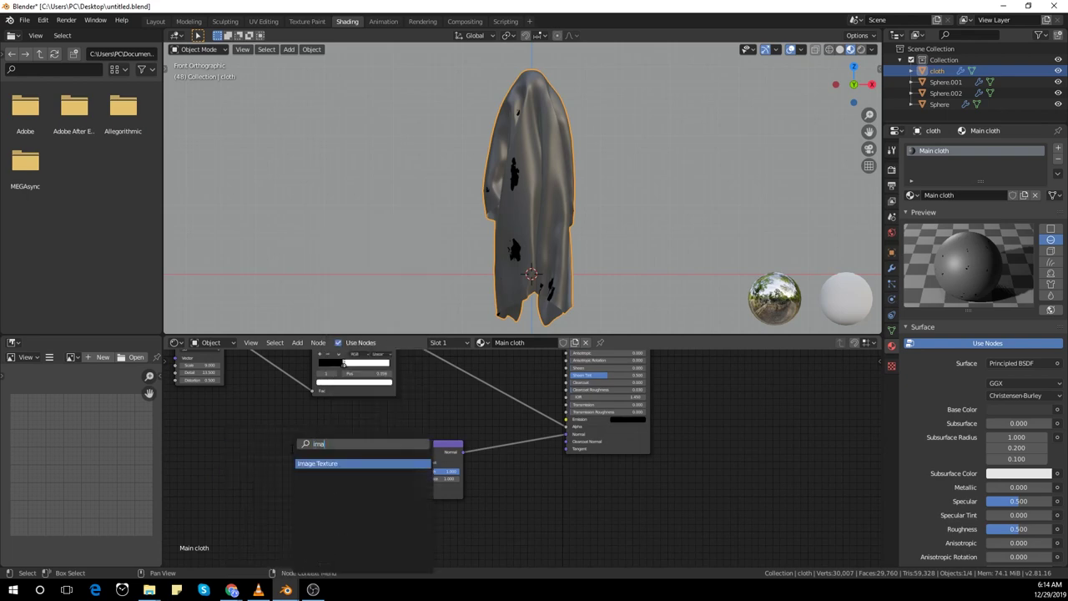
{"action": "key", "text": "Return"}
{"action": "left_click", "coordinate": [283, 445]}
{"action": "middle_click_drag", "start_coordinate": [399, 479], "coordinate": [426, 446]}
{"action": "scroll", "coordinate": [409, 444], "scroll_direction": "up", "scroll_amount": 1}
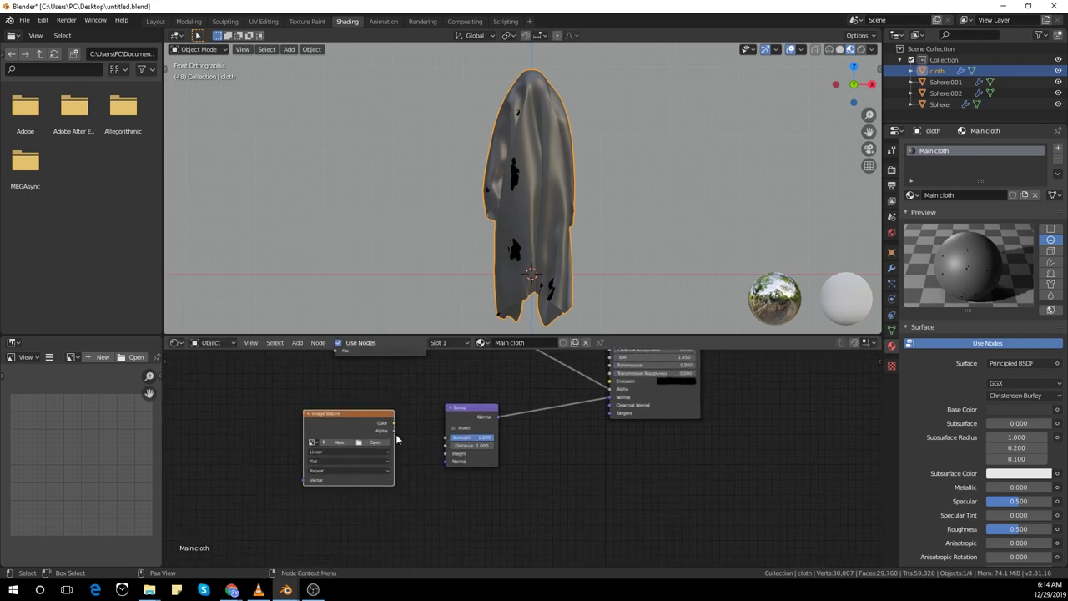
{"action": "left_click_drag", "start_coordinate": [448, 459], "coordinate": [446, 455]}
{"action": "key", "text": "Home"}
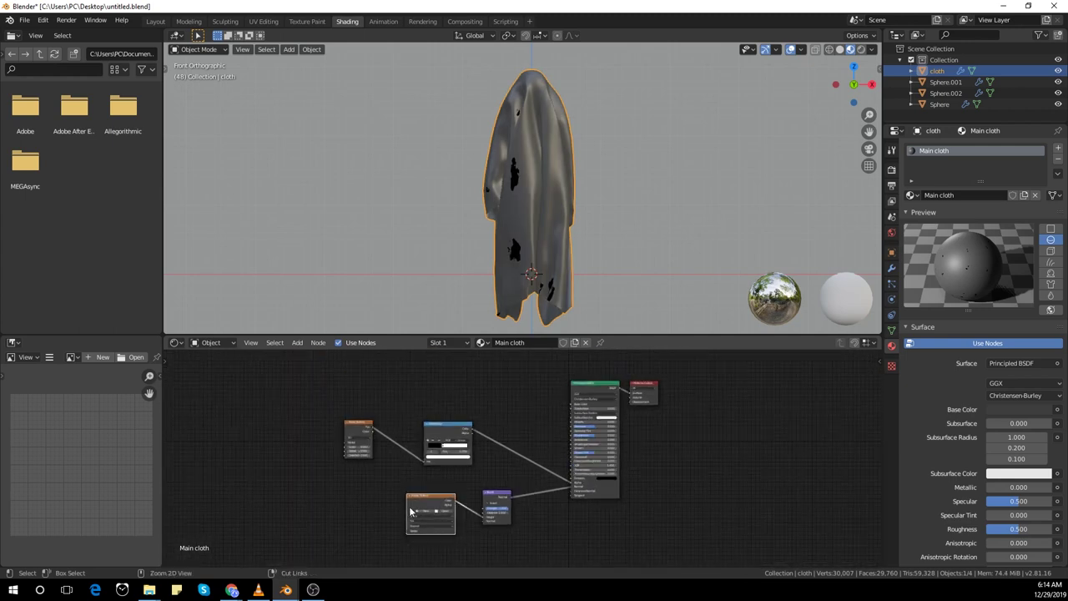
{"action": "key", "text": "ctrl+t"}
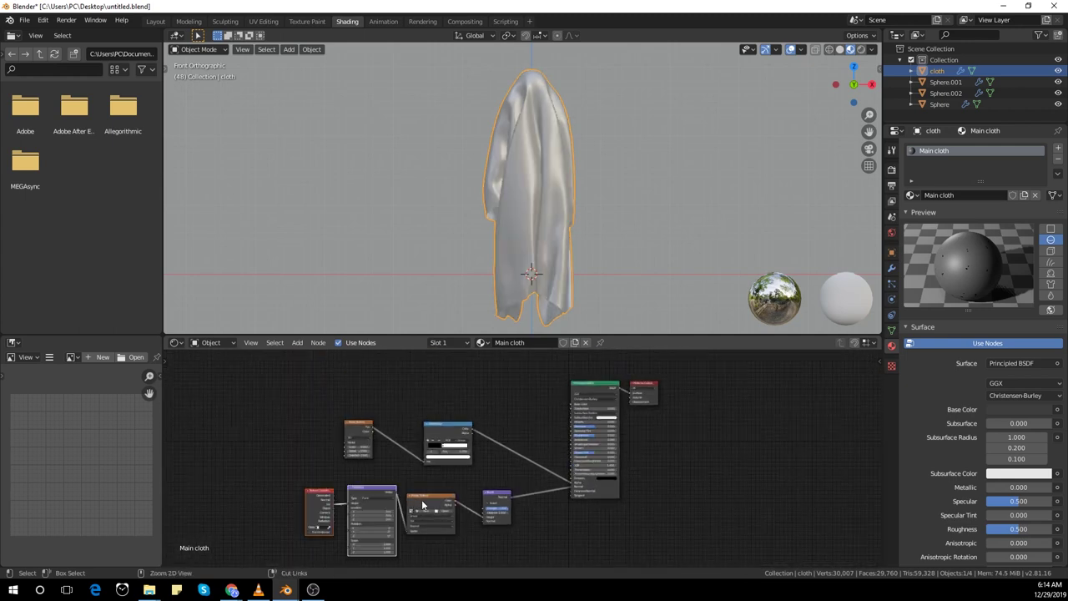
Duplicate the Image Texture node and connect the copy's Color output to the Principled BSDF's Roughness input.
{"action": "scroll", "coordinate": [424, 507], "scroll_direction": "up", "scroll_amount": 1}
{"action": "left_click", "coordinate": [427, 507]}
{"action": "key", "text": "shift+d"}
{"action": "left_click", "coordinate": [501, 369]}
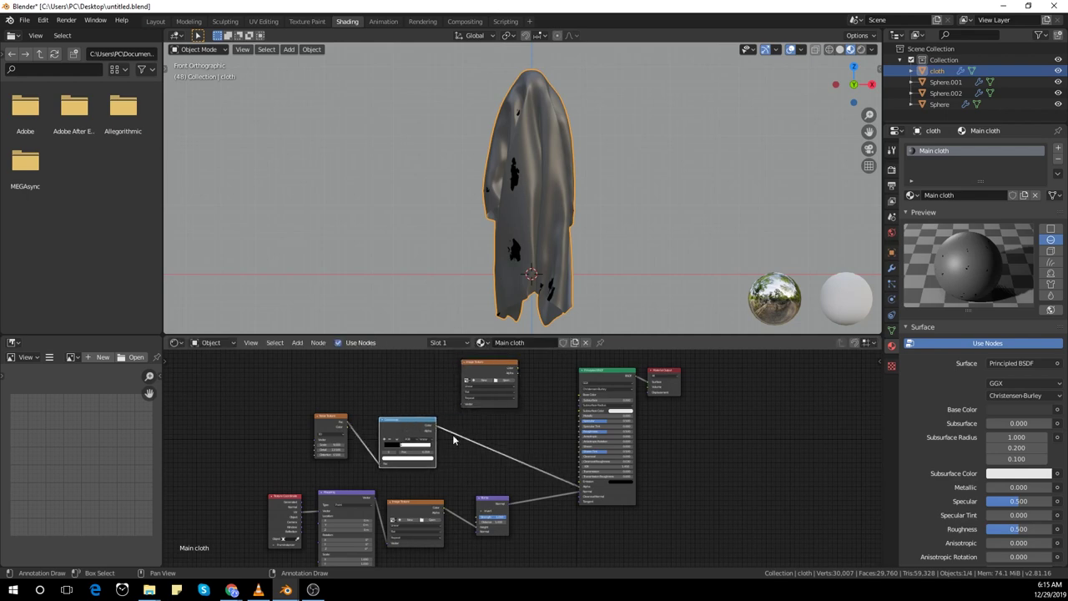
{"action": "scroll", "coordinate": [482, 441], "scroll_direction": "up", "scroll_amount": 3}
{"action": "left_click_drag", "start_coordinate": [473, 403], "coordinate": [485, 412]}
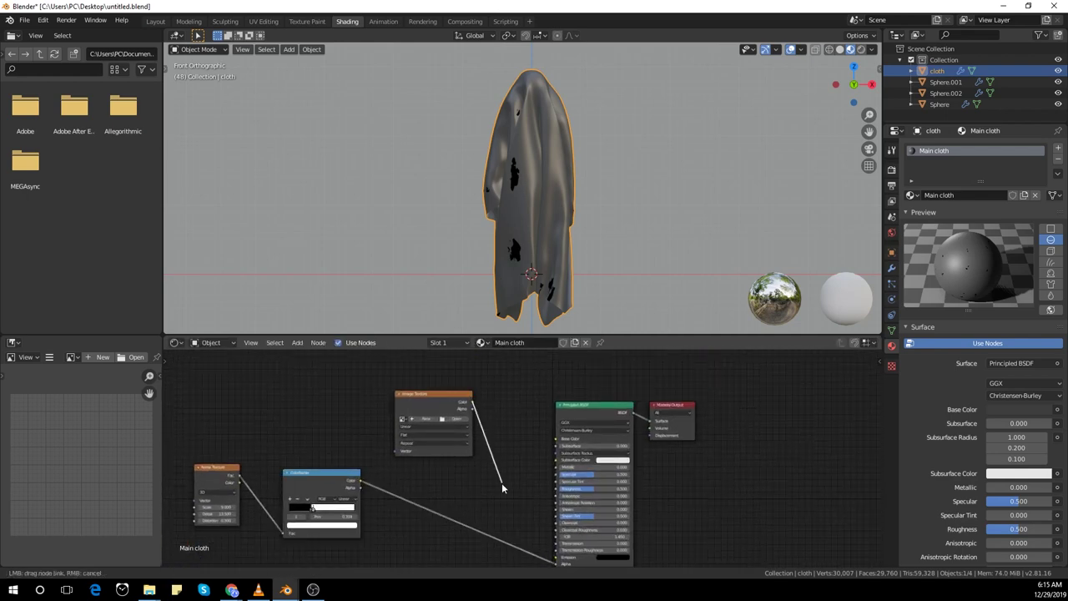
{"action": "left_click_drag", "start_coordinate": [529, 511], "coordinate": [556, 488]}
{"action": "scroll", "coordinate": [477, 492], "scroll_direction": "down", "scroll_amount": 2}
{"action": "scroll", "coordinate": [501, 472], "scroll_direction": "up", "scroll_amount": 2}
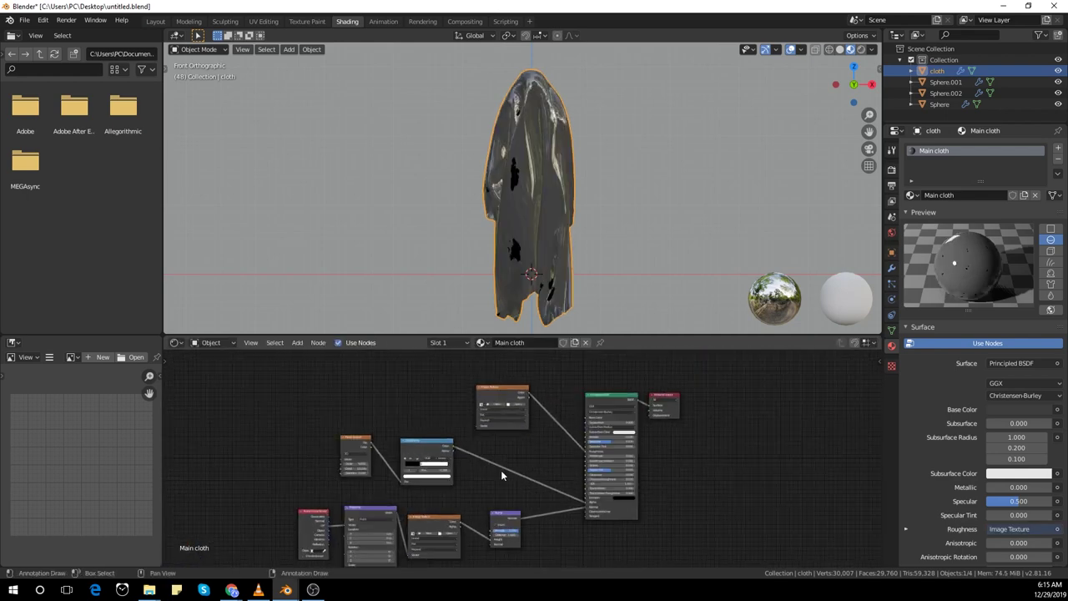
Link the Mapping node's Vector output to the roughness Image Texture's Vector input.
{"action": "left_click_drag", "start_coordinate": [505, 367], "coordinate": [507, 381]}
{"action": "scroll", "coordinate": [513, 455], "scroll_direction": "up", "scroll_amount": 3}
{"action": "left_click_drag", "start_coordinate": [371, 511], "coordinate": [481, 410]}
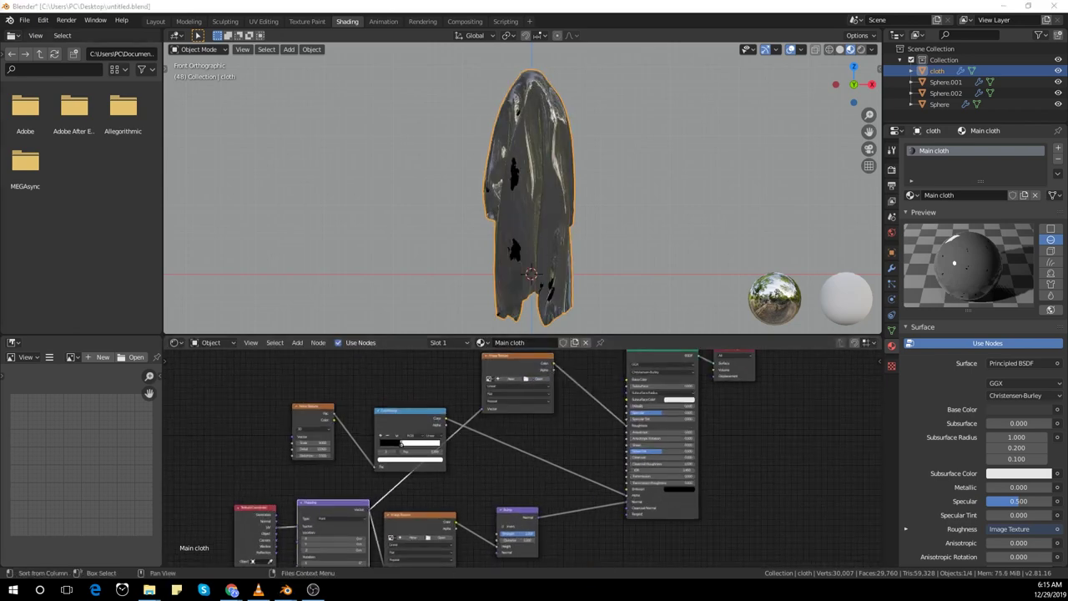
Load the ripped cloth roughness map into the roughness Image Texture and set its color space to Non-Color.
{"action": "left_click_drag", "start_coordinate": [0, 68], "coordinate": [626, 40]}
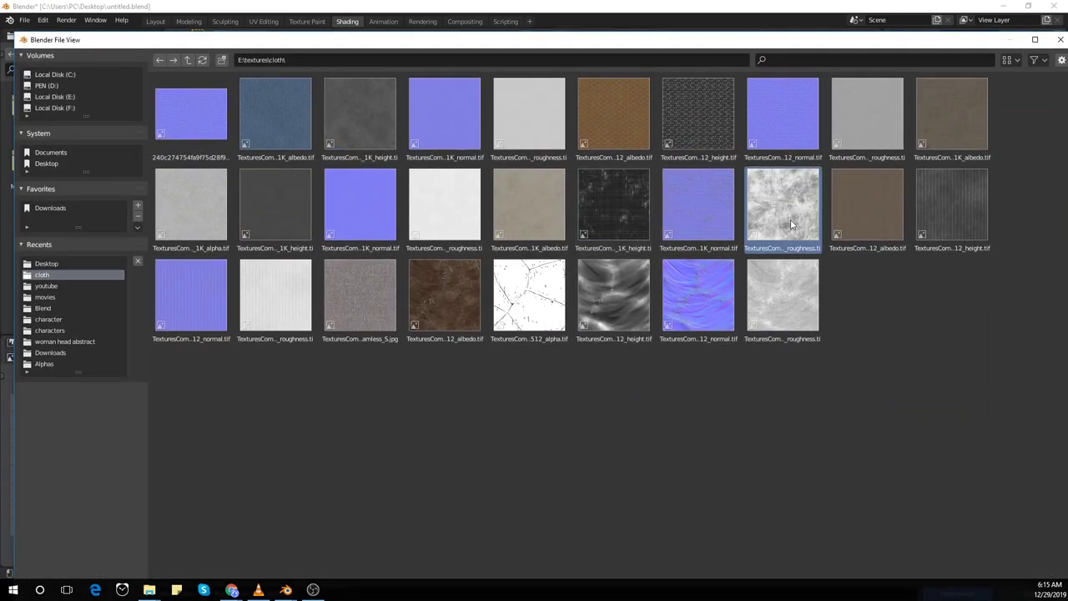
{"action": "double_click", "coordinate": [783, 204]}
{"action": "scroll", "coordinate": [519, 475], "scroll_direction": "up", "scroll_amount": 1}
{"action": "left_click", "coordinate": [534, 415]}
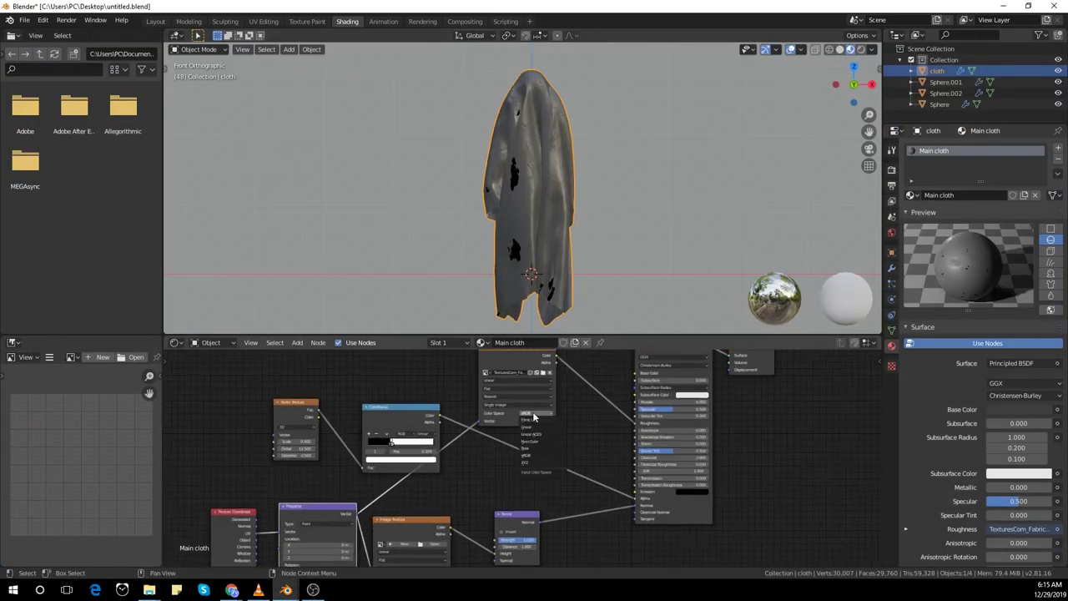
{"action": "left_click", "coordinate": [540, 444]}
Load the ripped cloth 1K height map into the bump Image Texture and set its color space to Non-Color.
{"action": "middle_click_drag", "start_coordinate": [459, 494], "coordinate": [495, 428]}
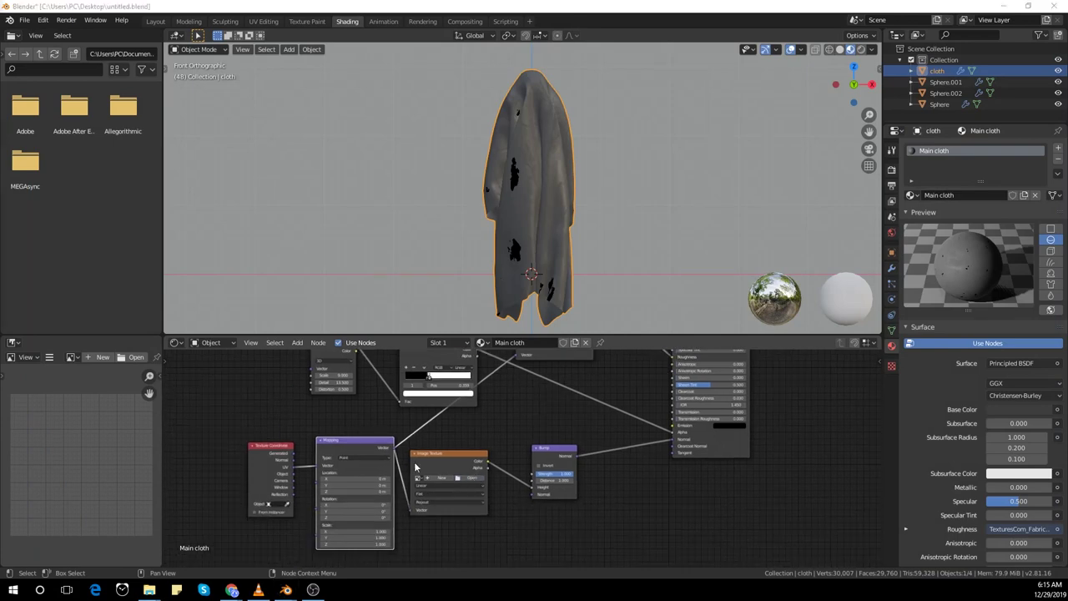
{"action": "left_click_drag", "start_coordinate": [0, 40], "coordinate": [265, 43]}
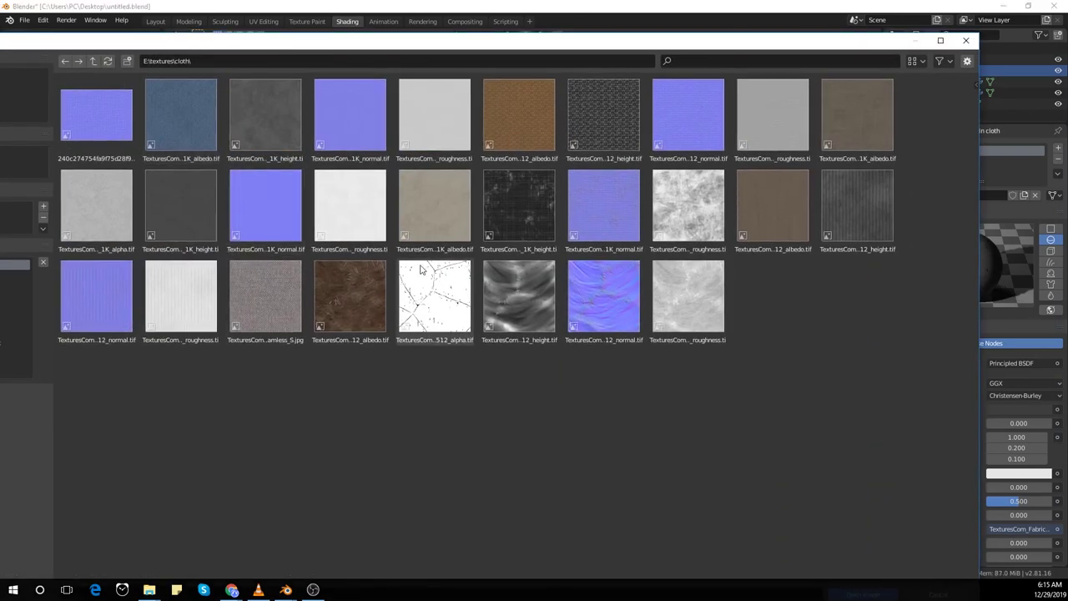
{"action": "double_click", "coordinate": [516, 212]}
{"action": "scroll", "coordinate": [526, 464], "scroll_direction": "up", "scroll_amount": 3}
{"action": "middle_click_drag", "start_coordinate": [467, 508], "coordinate": [506, 472]}
{"action": "left_click", "coordinate": [493, 498]}
{"action": "left_click", "coordinate": [506, 464]}
Try a Mapping node scale of 5 on X and Y for the cloth textures.
{"action": "scroll", "coordinate": [537, 424], "scroll_direction": "up", "scroll_amount": 2}
{"action": "middle_click_drag", "start_coordinate": [537, 424], "coordinate": [556, 412]}
{"action": "scroll", "coordinate": [423, 483], "scroll_direction": "up", "scroll_amount": 3}
{"action": "middle_click_drag", "start_coordinate": [422, 484], "coordinate": [501, 461]}
{"action": "type", "text": "5"}
{"action": "key", "text": "Return"}
{"action": "double_click", "coordinate": [452, 514]}
{"action": "type", "text": "5"}
{"action": "key", "text": "Return"}
Set the Mapping node's X and Y scale to 8 and inspect the weave on the cloth.
{"action": "scroll", "coordinate": [451, 447], "scroll_direction": "up", "scroll_amount": 4}
{"action": "middle_click_drag", "start_coordinate": [425, 508], "coordinate": [457, 482]}
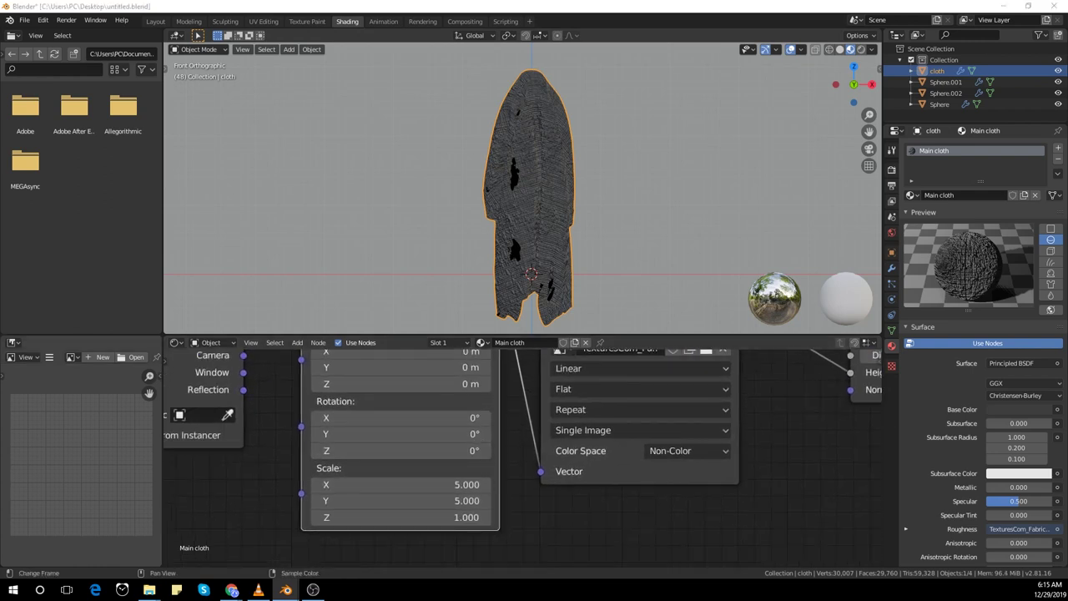
{"action": "scroll", "coordinate": [450, 468], "scroll_direction": "up", "scroll_amount": 2}
{"action": "double_click", "coordinate": [435, 493]}
{"action": "type", "text": "8"}
{"action": "key", "text": "Return"}
{"action": "double_click", "coordinate": [442, 515]}
{"action": "type", "text": "8"}
{"action": "key", "text": "Return"}
{"action": "scroll", "coordinate": [568, 198], "scroll_direction": "up", "scroll_amount": 3}
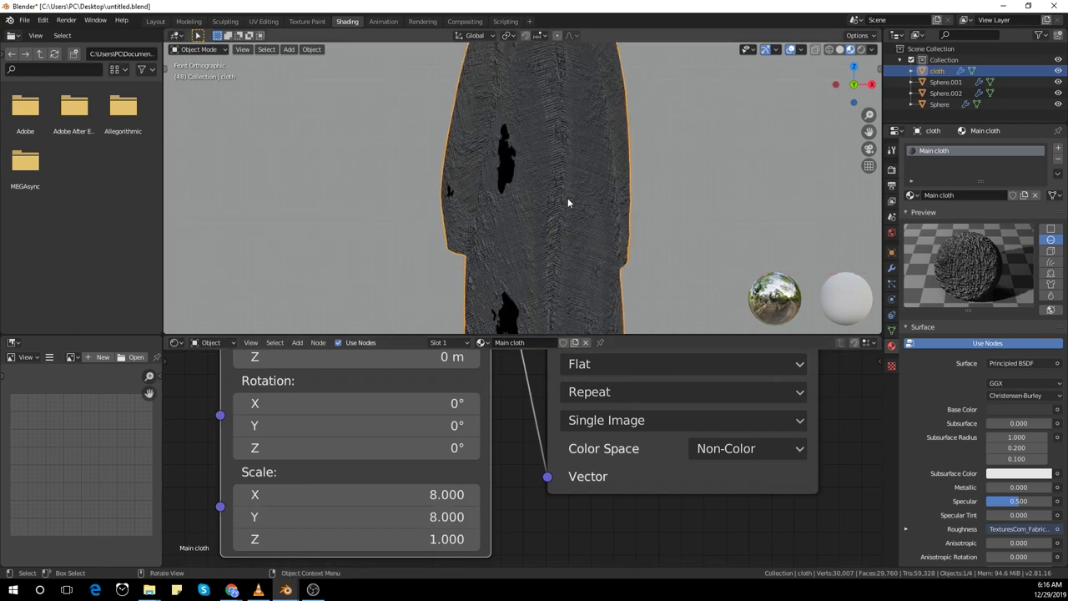
{"action": "scroll", "coordinate": [568, 196], "scroll_direction": "down", "scroll_amount": 5}
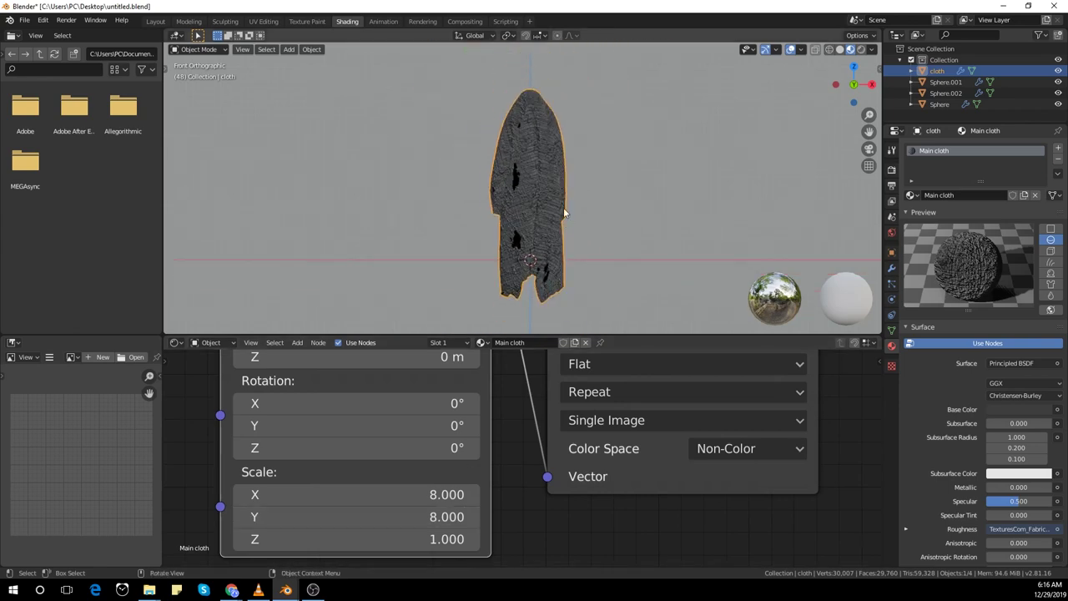
Set the Bump node's strength to 0.5.
{"action": "scroll", "coordinate": [584, 516], "scroll_direction": "down", "scroll_amount": 3}
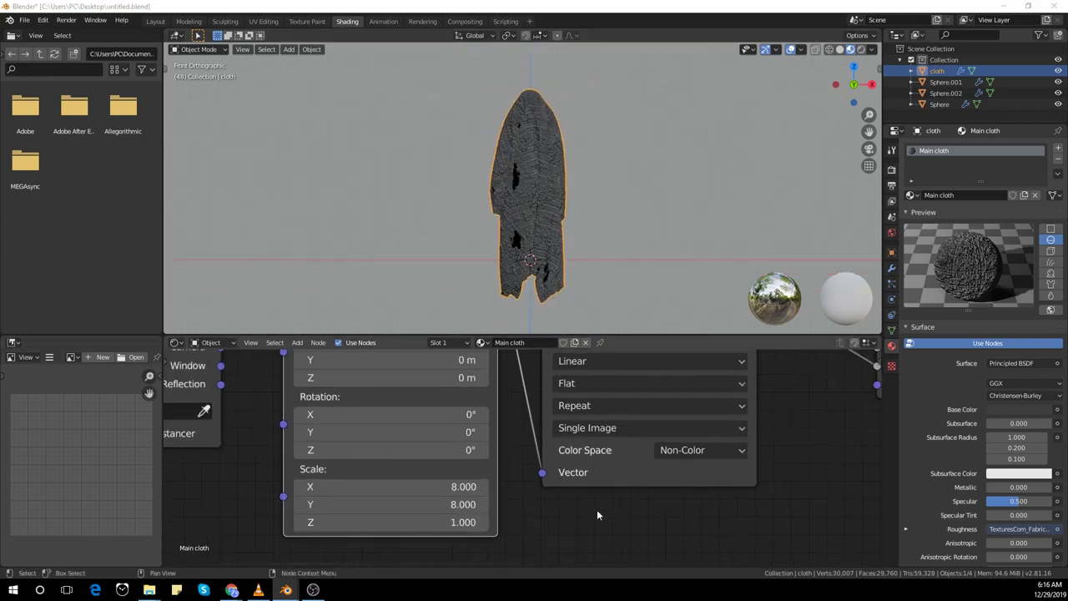
{"action": "middle_click_drag", "start_coordinate": [609, 507], "coordinate": [501, 564]}
{"action": "middle_click_drag", "start_coordinate": [758, 491], "coordinate": [622, 547]}
{"action": "left_click", "coordinate": [702, 447]}
{"action": "type", "text": "0.5"}
{"action": "key", "text": "Return"}
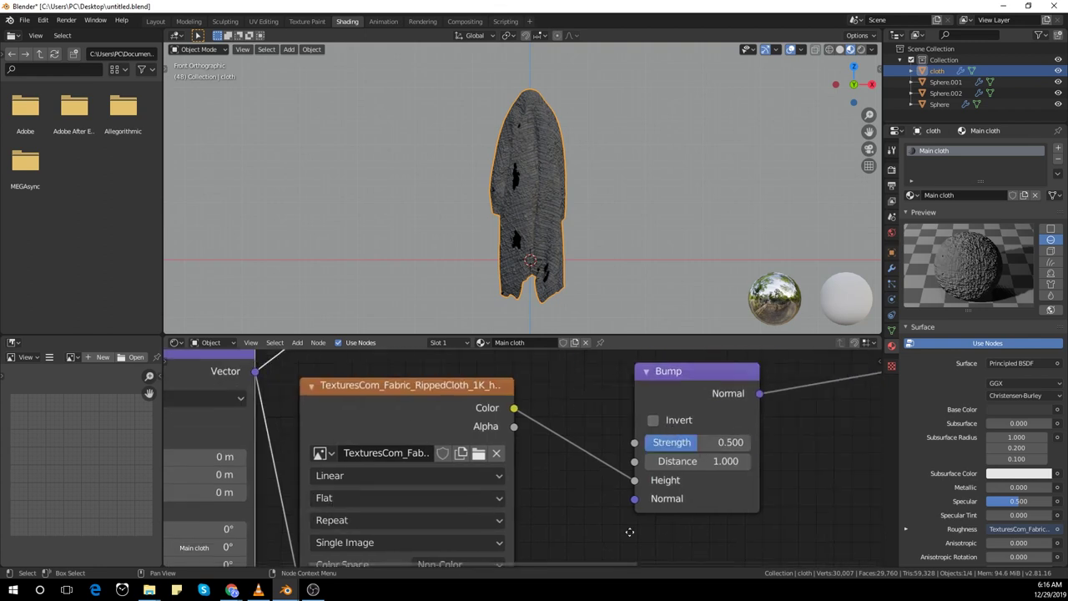
{"action": "middle_click_drag", "start_coordinate": [637, 537], "coordinate": [737, 439]}
{"action": "scroll", "coordinate": [612, 460], "scroll_direction": "down", "scroll_amount": 4}
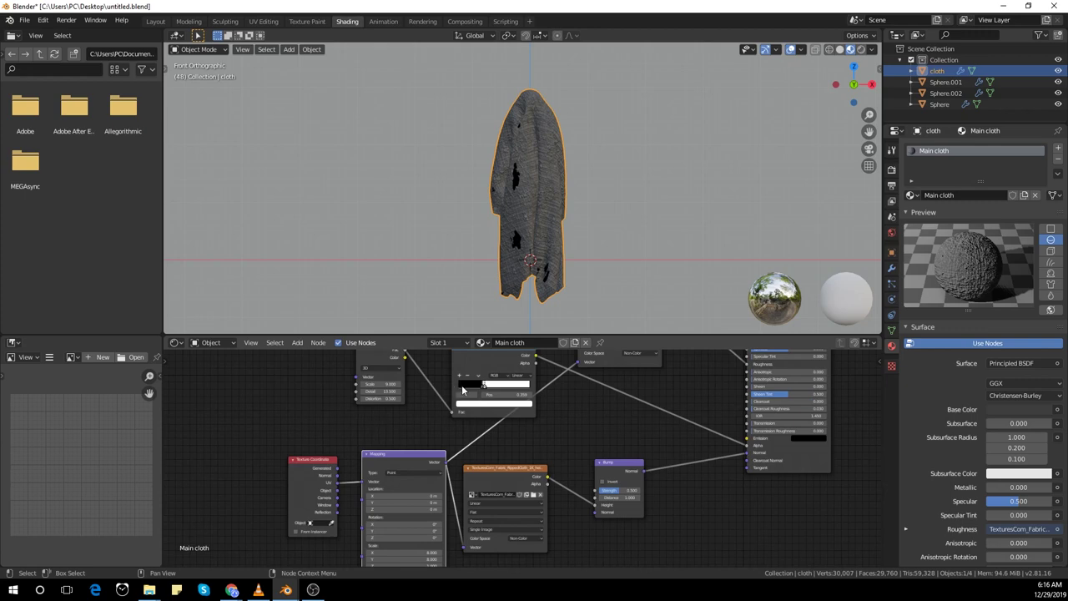
Add a circle mesh at the base of the cloth figure and enlarge it until it surrounds the cloth widely.
{"action": "scroll", "coordinate": [487, 391], "scroll_direction": "down", "scroll_amount": 1}
{"action": "middle_click_drag", "start_coordinate": [401, 172], "coordinate": [638, 243]}
{"action": "key", "text": "shift+a"}
{"action": "mouse_move", "coordinate": [616, 247]}
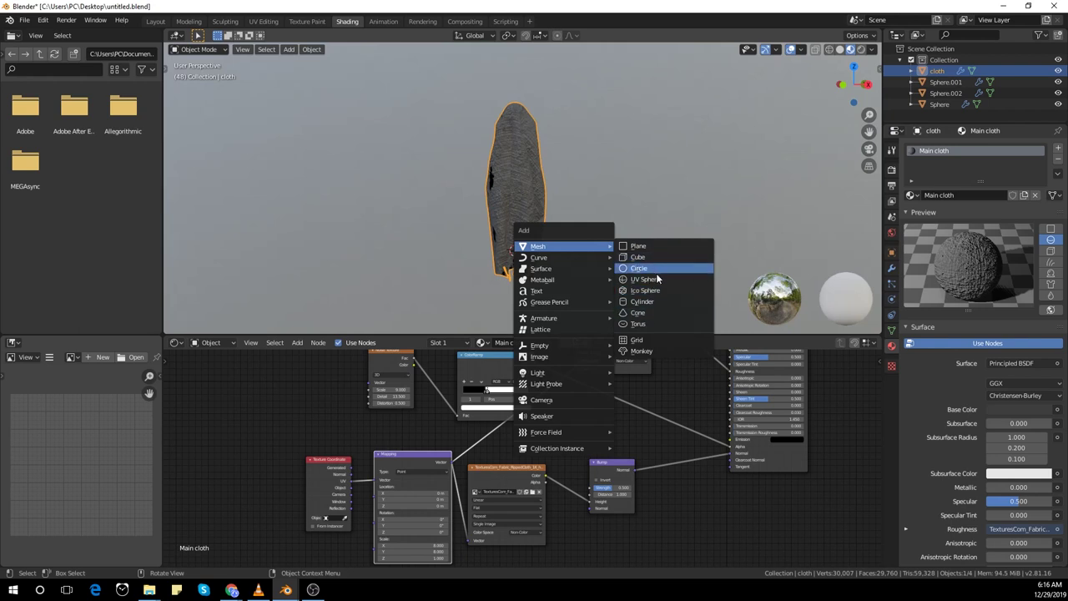
{"action": "left_click", "coordinate": [660, 269]}
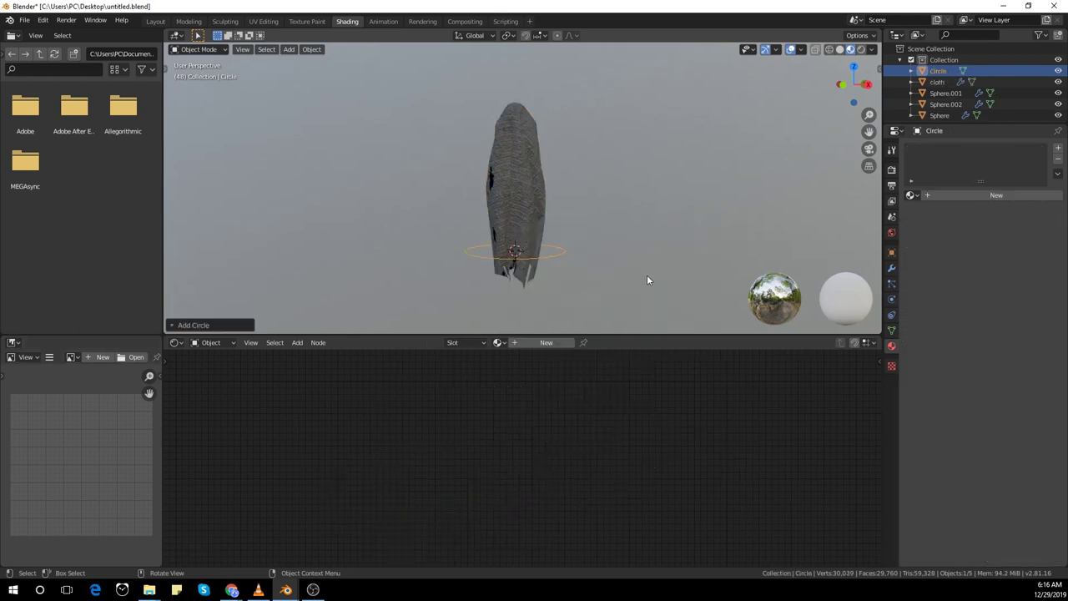
{"action": "key", "text": "s"}
{"action": "left_click", "coordinate": [752, 292]}
Extrude the circle's edge in place and scale it inward to form a flat ring.
{"action": "key", "text": "Tab"}
{"action": "key", "text": "e"}
{"action": "right_click", "coordinate": [746, 294]}
{"action": "key", "text": "s"}
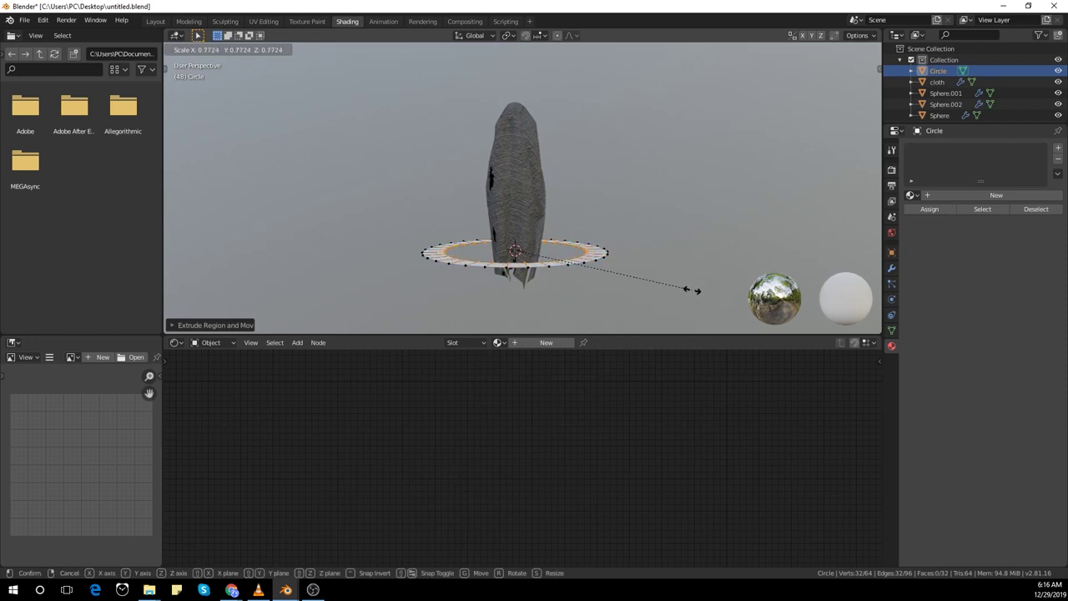
{"action": "left_click", "coordinate": [683, 278]}
{"action": "key", "text": "Tab"}
Tilt the ring diagonally around the cloth with free trackball rotation and a rotation about the X axis.
{"action": "key", "text": "r"}
{"action": "key", "text": "r"}
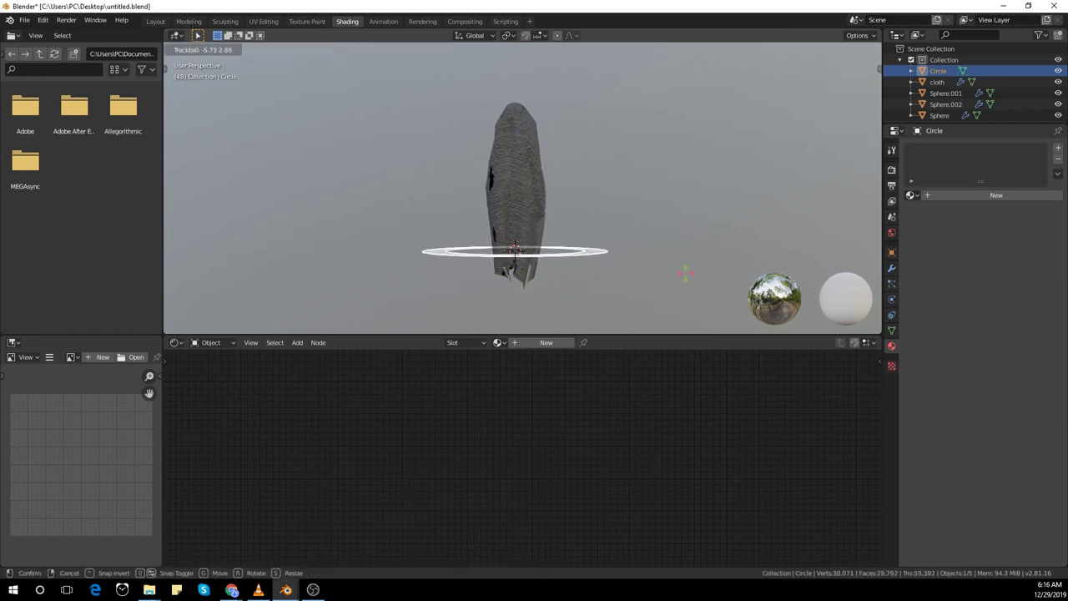
{"action": "left_click", "coordinate": [681, 285]}
{"action": "key", "text": "r"}
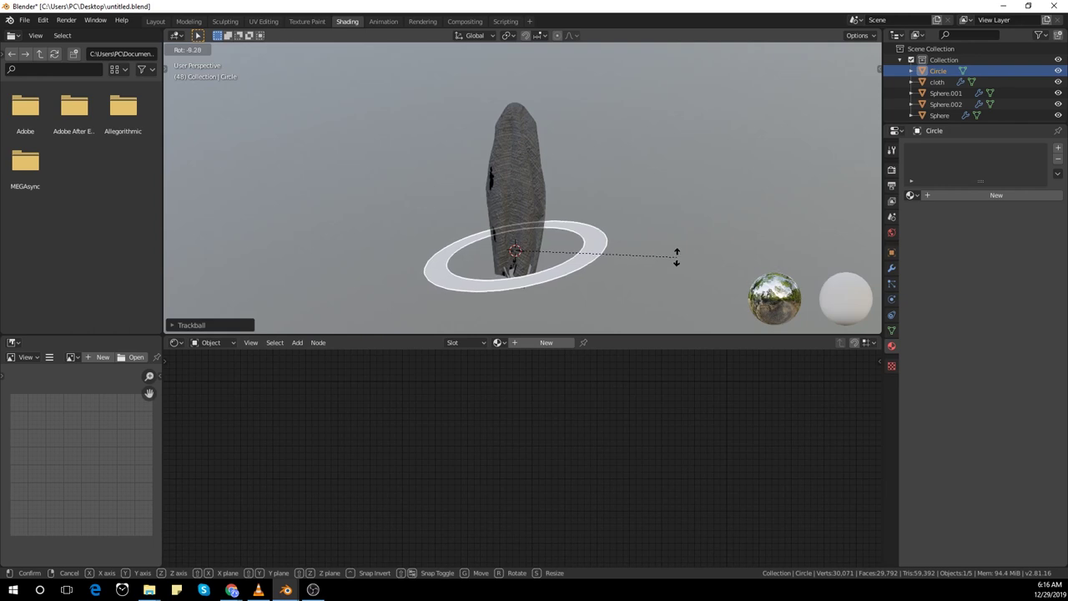
{"action": "left_click", "coordinate": [676, 255]}
{"action": "key", "text": "r"}
{"action": "key", "text": "x"}
{"action": "left_click", "coordinate": [697, 251]}
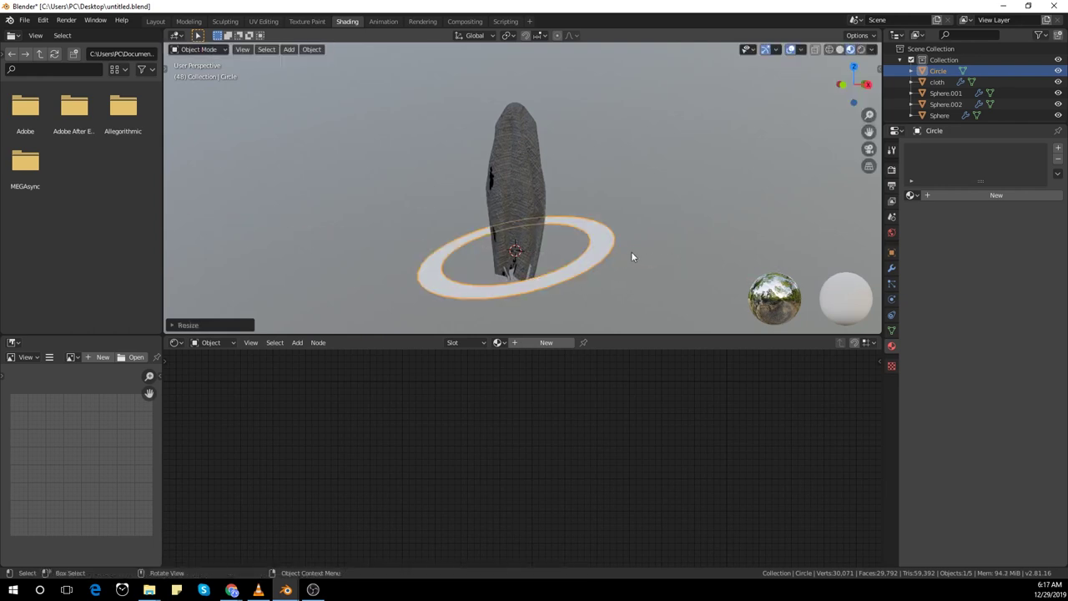
Adjust the ring's band width and overall size, and raise it slightly around the lower part of the cloth.
{"action": "key", "text": "Tab"}
{"action": "key", "text": "Tab"}
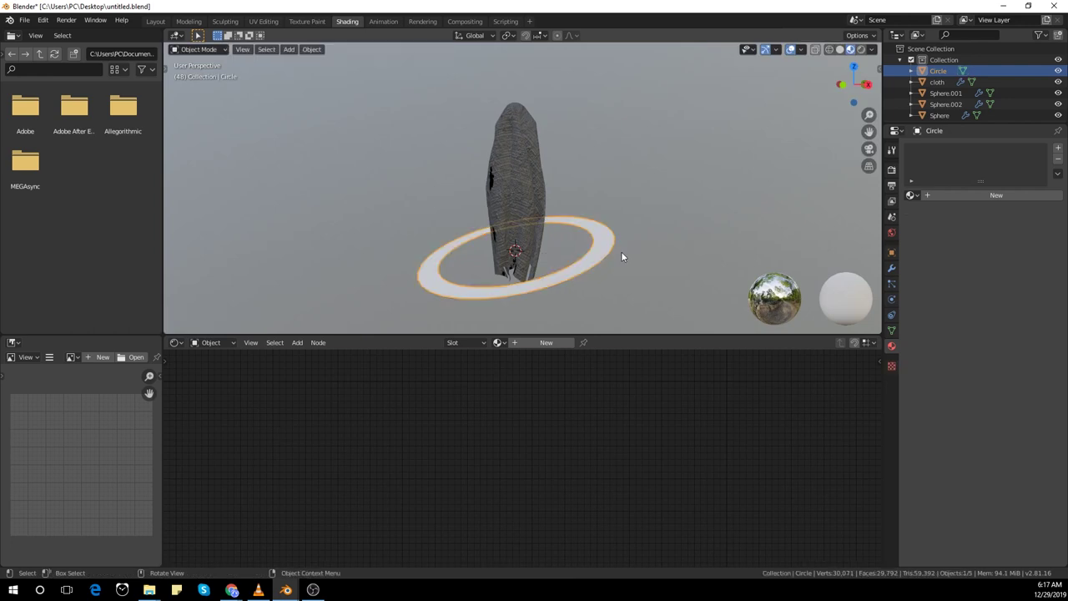
{"action": "scroll", "coordinate": [621, 252], "scroll_direction": "up", "scroll_amount": 1}
{"action": "middle_click_drag", "start_coordinate": [621, 250], "coordinate": [610, 235], "text": "shift"}
{"action": "key", "text": "s"}
{"action": "left_click", "coordinate": [637, 265]}
{"action": "key", "text": "g"}
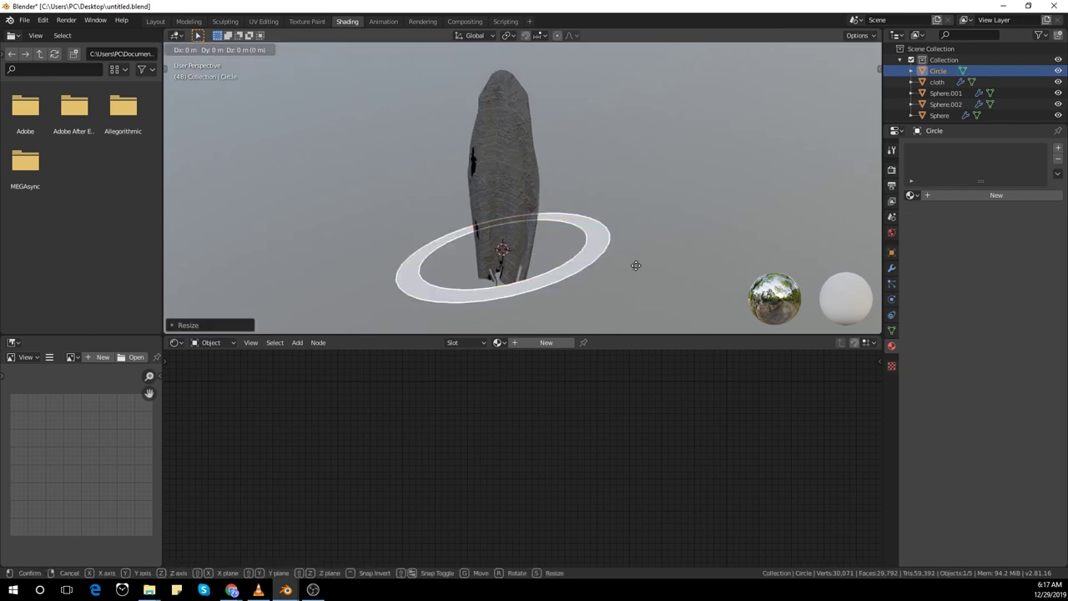
{"action": "left_click", "coordinate": [636, 247]}
Give the ring a new material named circle.
{"action": "left_click", "coordinate": [546, 342]}
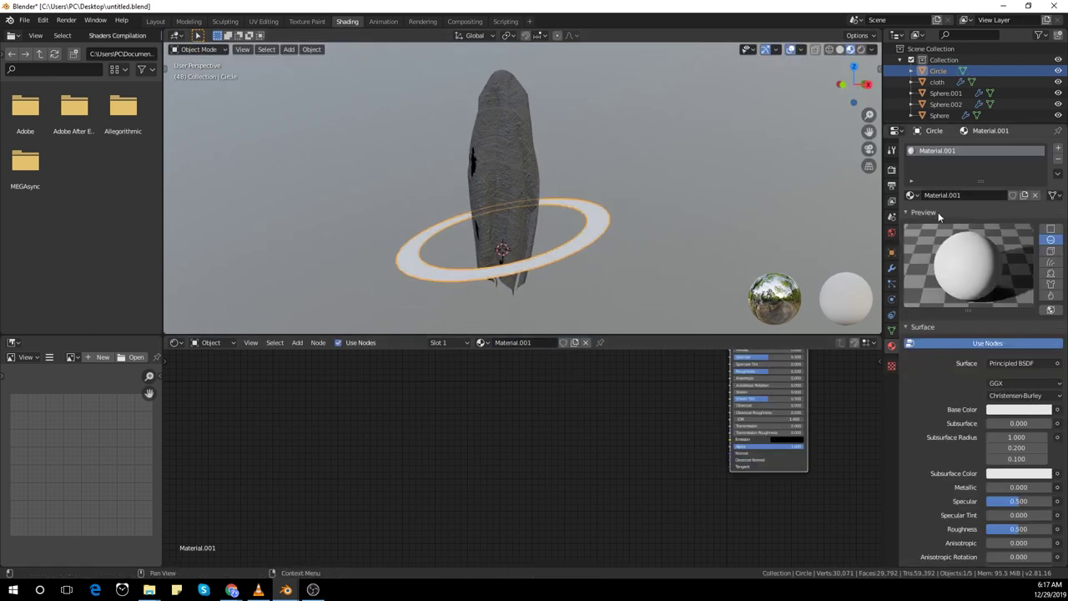
{"action": "key", "text": "Return"}
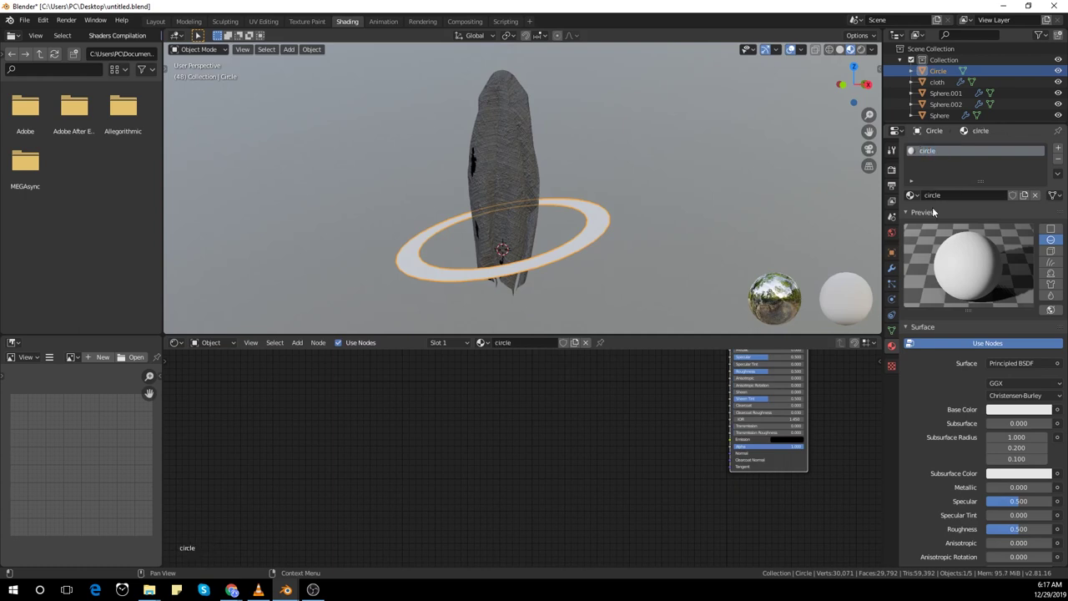
Set the ring material's Metallic to 1.0, Specular to 0.5 and Roughness to 0.1.
{"action": "scroll", "coordinate": [668, 409], "scroll_direction": "down", "scroll_amount": 4}
{"action": "middle_click_drag", "start_coordinate": [666, 411], "coordinate": [451, 460]}
{"action": "scroll", "coordinate": [534, 447], "scroll_direction": "up", "scroll_amount": 3}
{"action": "middle_click_drag", "start_coordinate": [518, 454], "coordinate": [553, 445]}
{"action": "scroll", "coordinate": [457, 422], "scroll_direction": "up", "scroll_amount": 1}
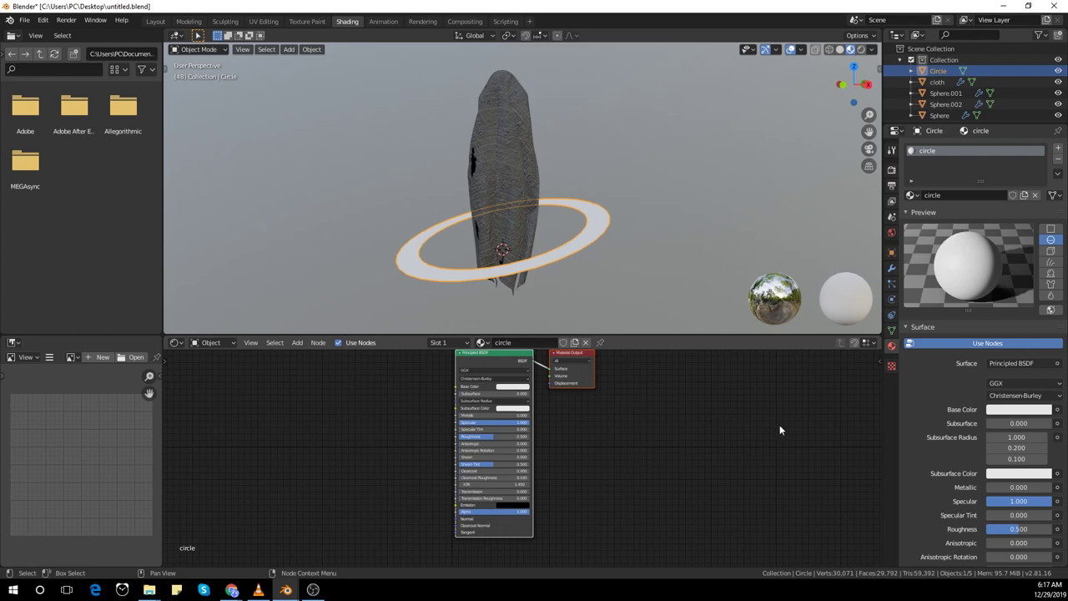
{"action": "scroll", "coordinate": [603, 430], "scroll_direction": "up", "scroll_amount": 1}
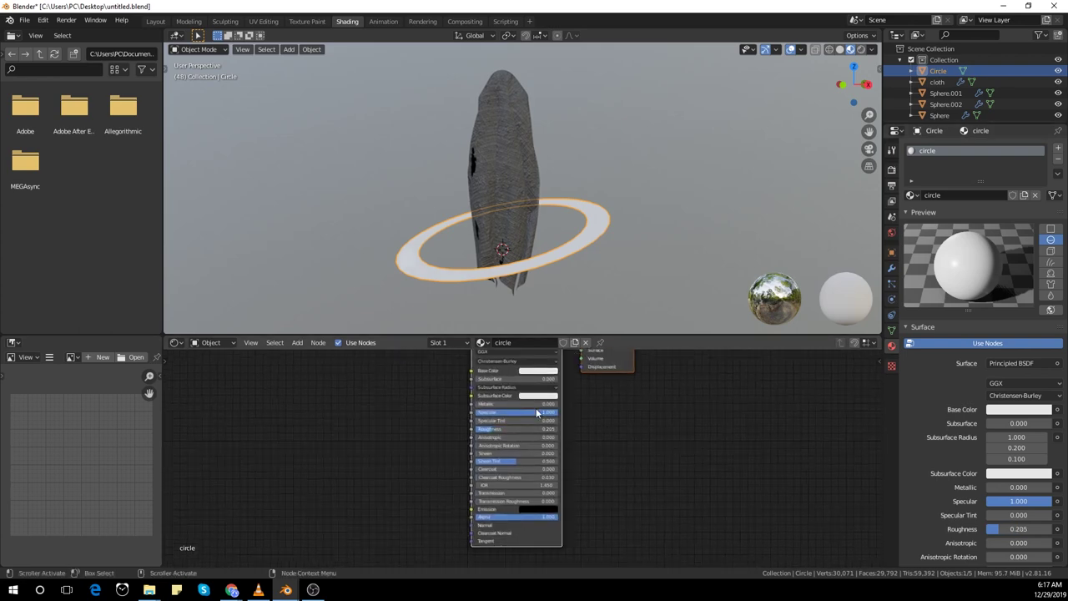
{"action": "left_click_drag", "start_coordinate": [490, 404], "coordinate": [558, 404]}
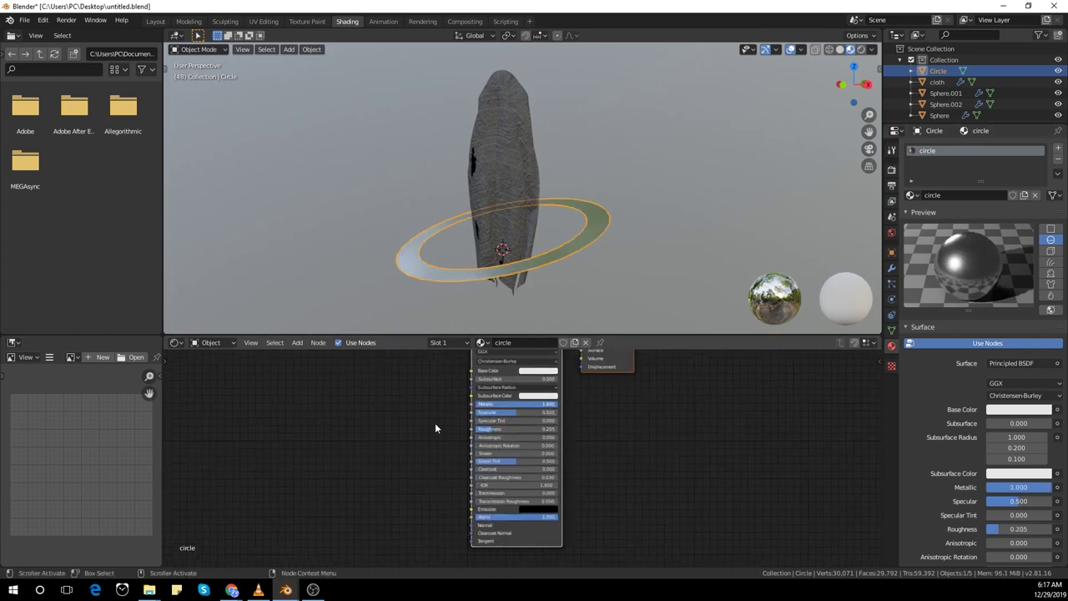
{"action": "left_click", "coordinate": [504, 424]}
{"action": "type", "text": "0.1"}
{"action": "key", "text": "Return"}
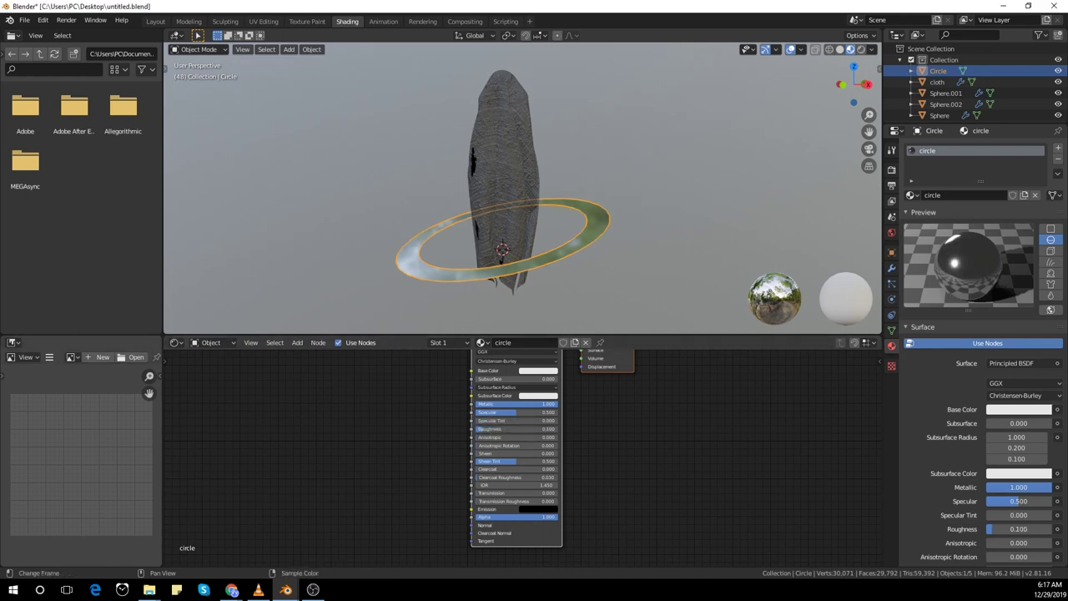
Add a Bump node to the ring material and connect it to the Principled BSDF's Normal input.
{"action": "middle_click_drag", "start_coordinate": [351, 488], "coordinate": [356, 473]}
{"action": "key", "text": "shift+a"}
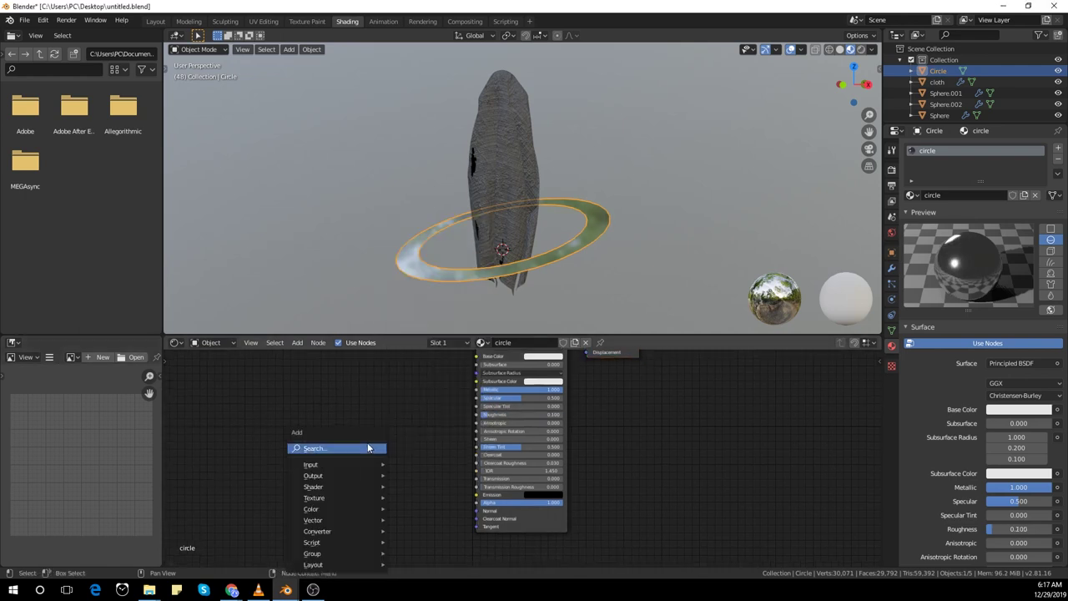
{"action": "left_click", "coordinate": [368, 446]}
{"action": "type", "text": "bum"}
{"action": "key", "text": "Return"}
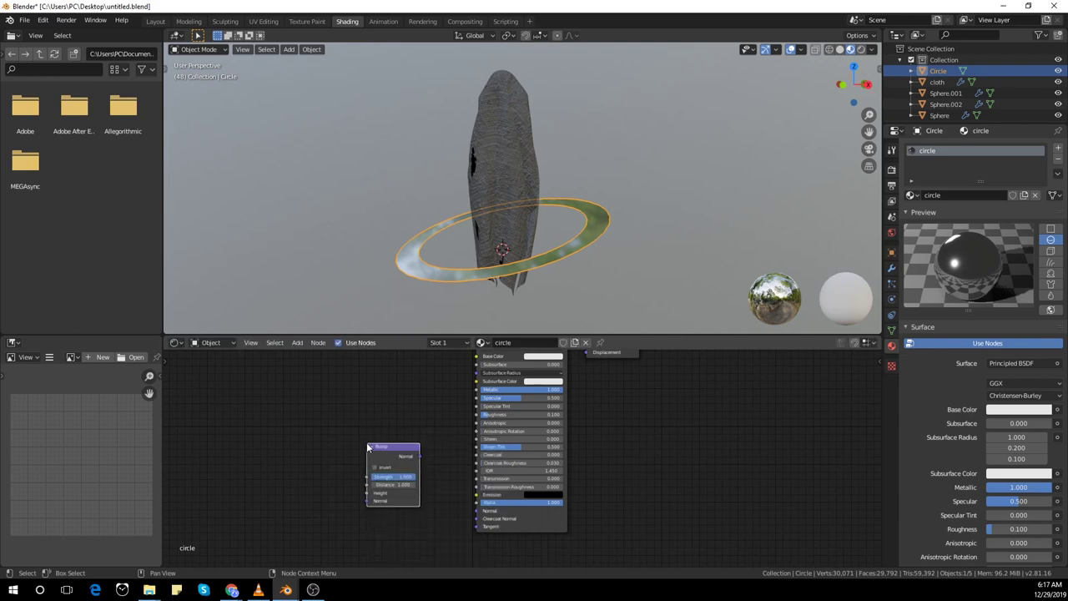
{"action": "left_click_drag", "start_coordinate": [507, 452], "coordinate": [507, 452]}
Add a Voronoi Texture node and connect its Distance output to the Bump node's Height.
{"action": "middle_click_drag", "start_coordinate": [474, 496], "coordinate": [508, 480]}
{"action": "key", "text": "shift+a"}
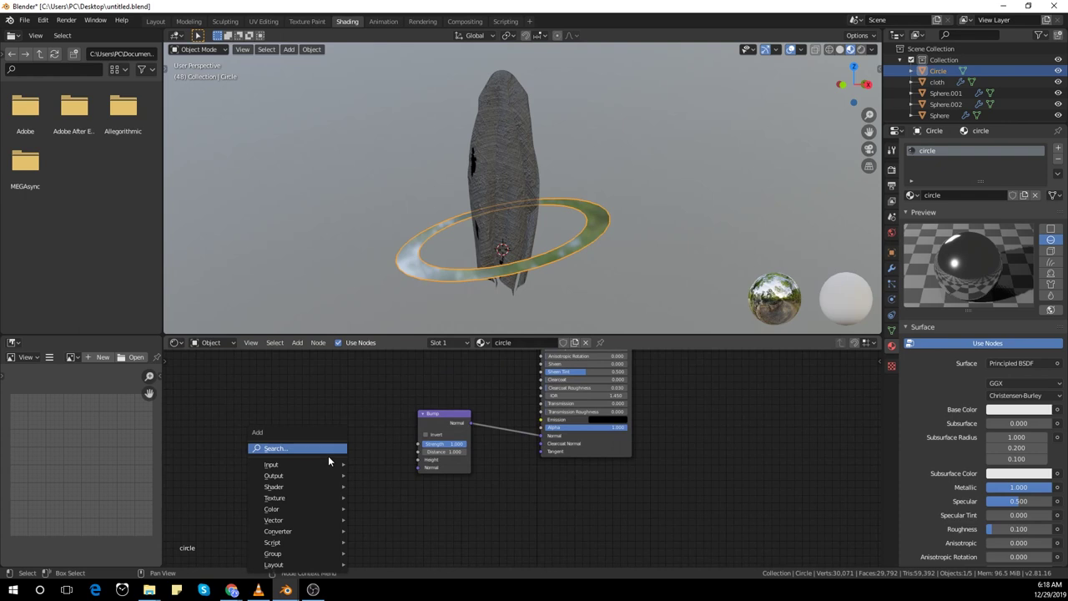
{"action": "left_click", "coordinate": [328, 454]}
{"action": "type", "text": "vor"}
{"action": "key", "text": "Return"}
{"action": "left_click", "coordinate": [314, 442]}
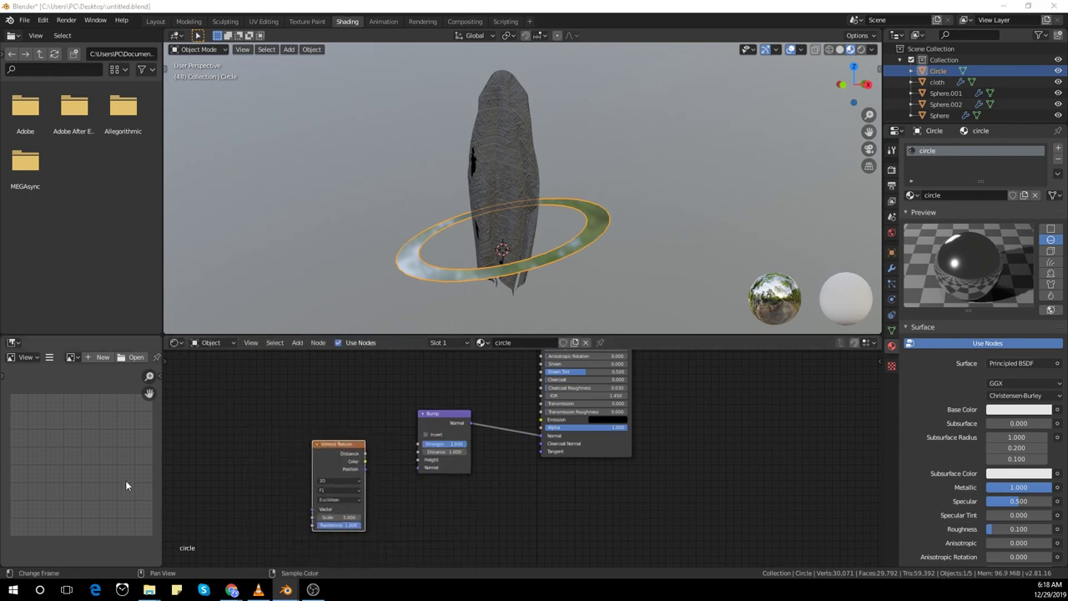
{"action": "middle_click_drag", "start_coordinate": [252, 504], "coordinate": [291, 479]}
{"action": "scroll", "coordinate": [482, 476], "scroll_direction": "up", "scroll_amount": 1}
{"action": "left_click_drag", "start_coordinate": [394, 426], "coordinate": [451, 434]}
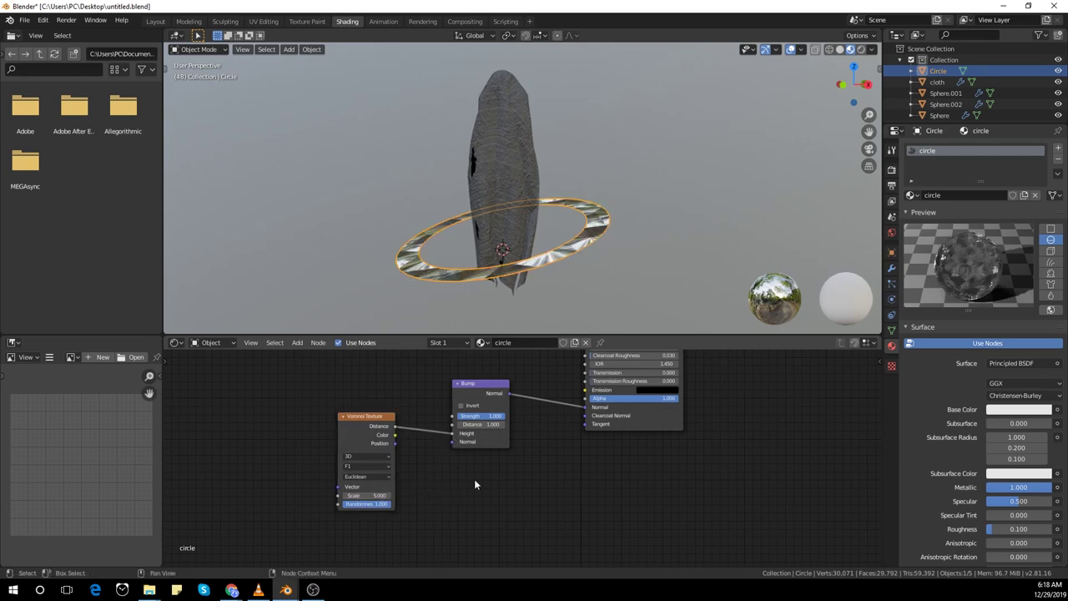
Add a Musgrave Texture node and connect its Fac output to the Voronoi Texture's Vector input.
{"action": "key", "text": "shift+a"}
{"action": "left_click", "coordinate": [456, 447]}
{"action": "type", "text": "mus"}
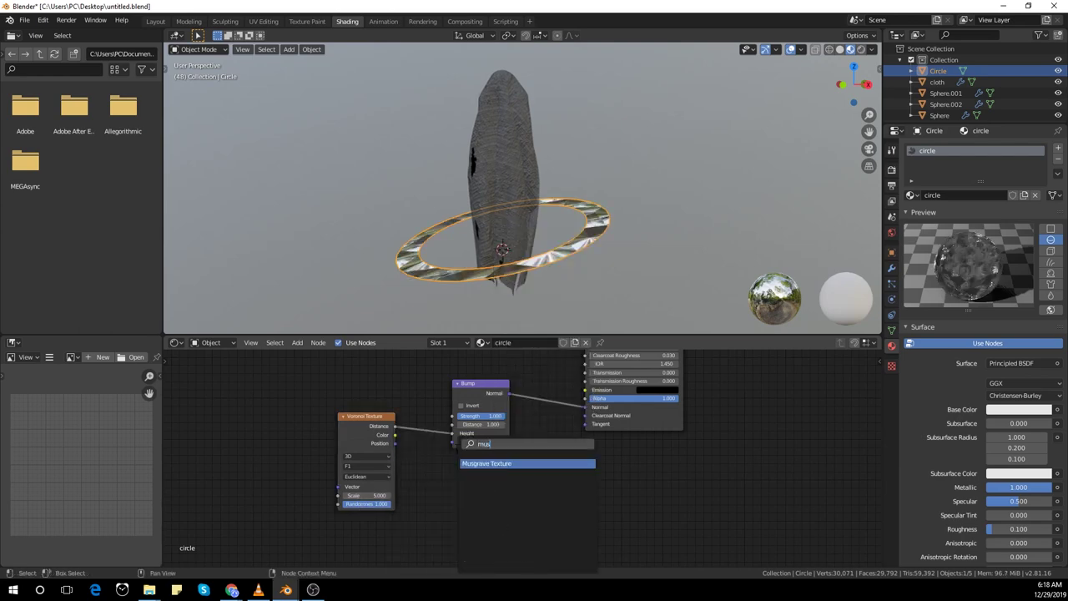
{"action": "key", "text": "Return"}
{"action": "left_click_drag", "start_coordinate": [342, 494], "coordinate": [340, 491]}
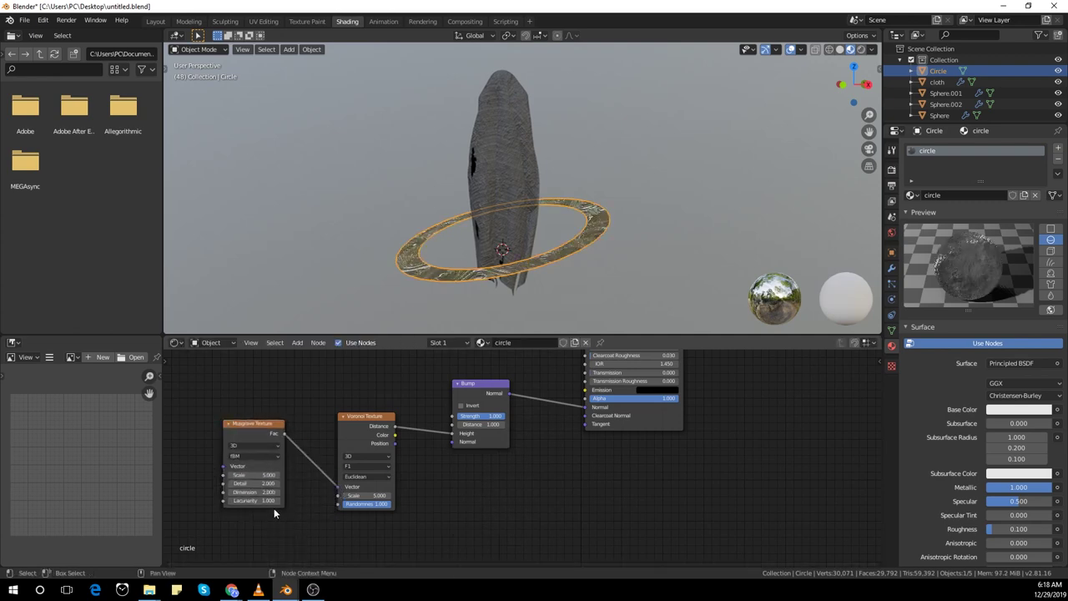
Set the Voronoi Texture's scale to 80 and inspect the bumpy surface on the ring.
{"action": "left_click_drag", "start_coordinate": [369, 495], "coordinate": [383, 495]}
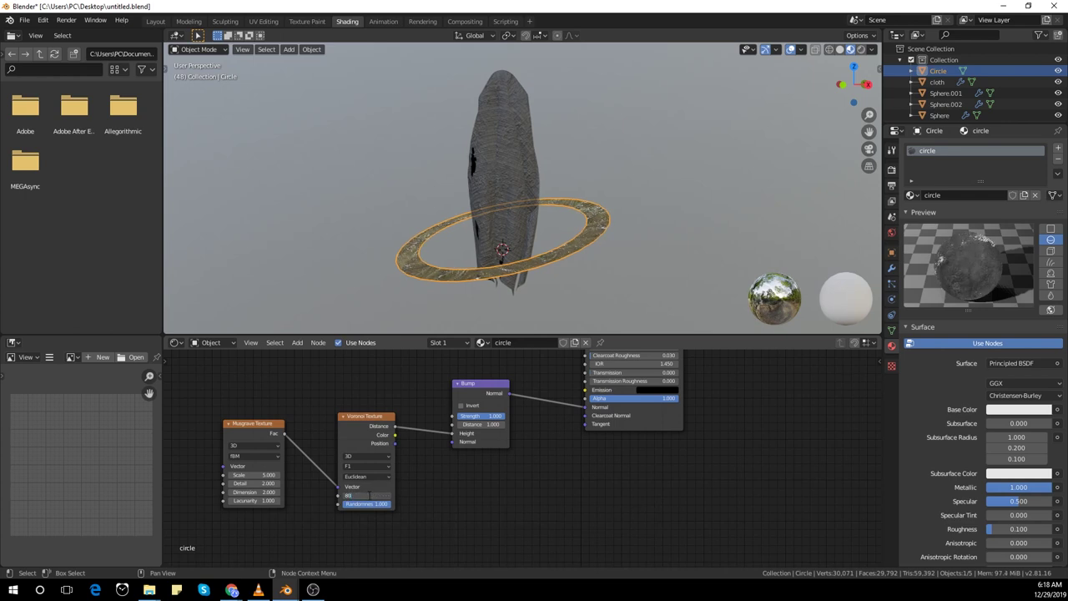
{"action": "scroll", "coordinate": [553, 209], "scroll_direction": "up", "scroll_amount": 3}
{"action": "scroll", "coordinate": [554, 210], "scroll_direction": "down", "scroll_amount": 1}
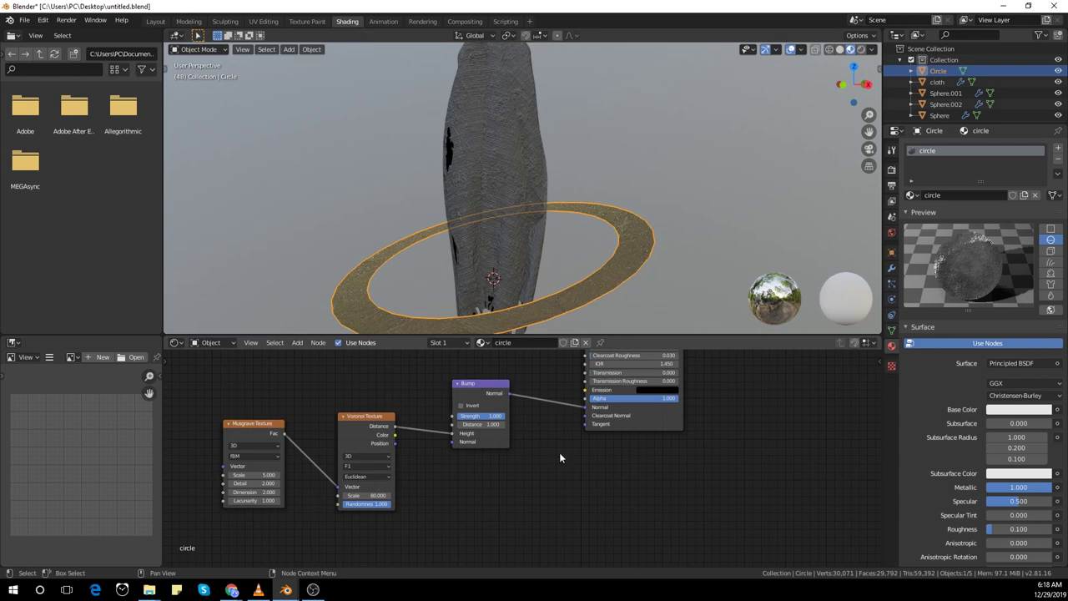
{"action": "middle_click_drag", "start_coordinate": [559, 458], "coordinate": [527, 510]}
{"action": "middle_click_drag", "start_coordinate": [543, 181], "coordinate": [582, 229]}
{"action": "scroll", "coordinate": [587, 250], "scroll_direction": "up", "scroll_amount": 3}
{"action": "scroll", "coordinate": [587, 249], "scroll_direction": "down", "scroll_amount": 3}
Give the ring a fresh Subdivision Surface modifier with 2 render and 2 viewport subdivisions.
{"action": "key", "text": "ctrl+1"}
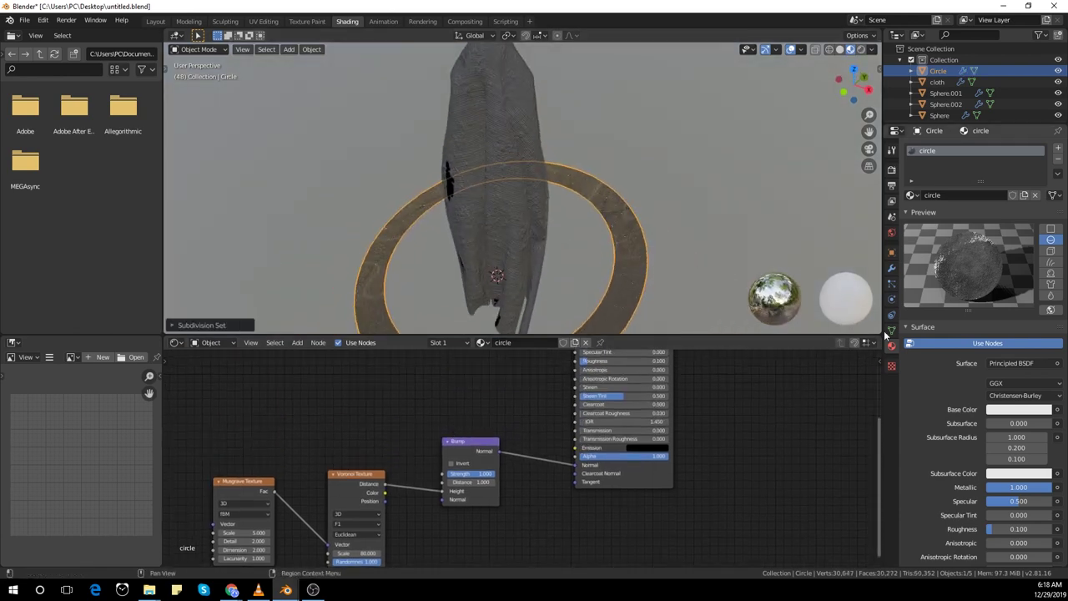
{"action": "left_click", "coordinate": [891, 269]}
{"action": "left_click", "coordinate": [1055, 164]}
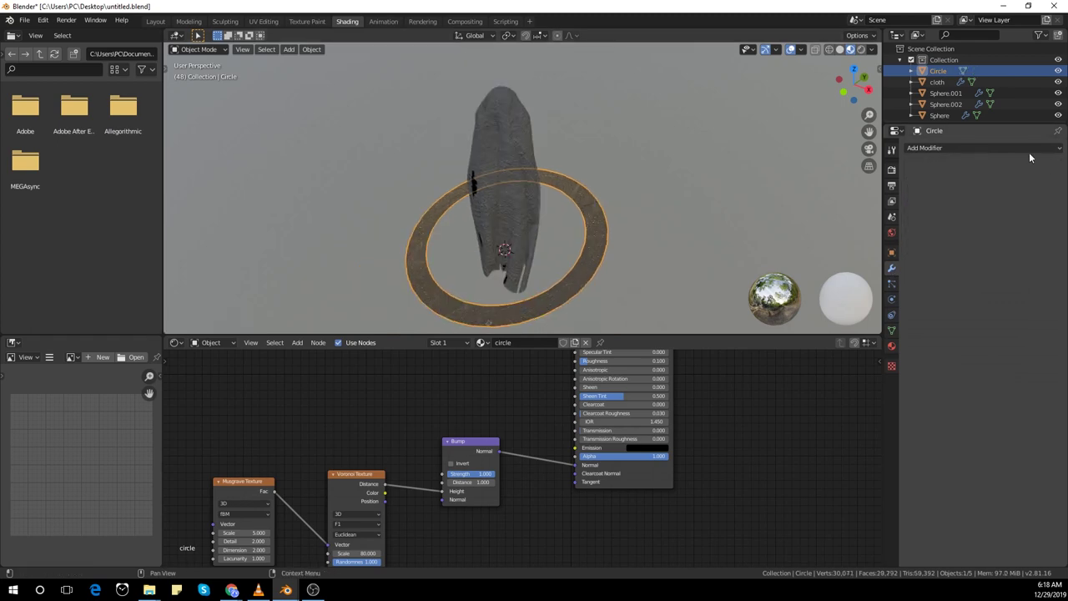
{"action": "left_click", "coordinate": [985, 148]}
{"action": "left_click", "coordinate": [856, 333]}
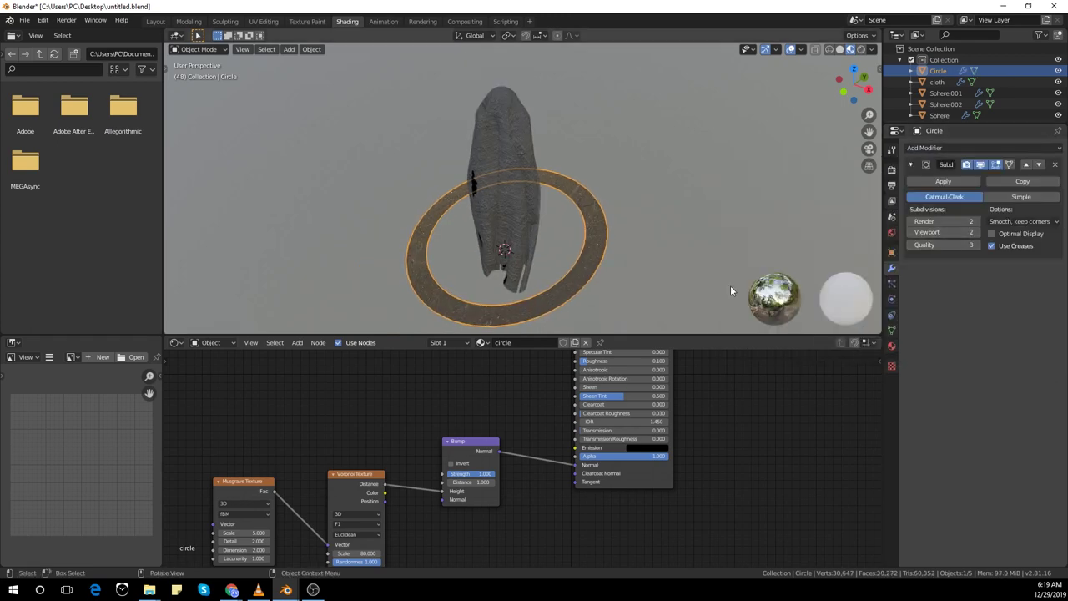
Tilt the ring slightly in the front view so it slants across the lower cloth.
{"action": "key", "text": "KP_1"}
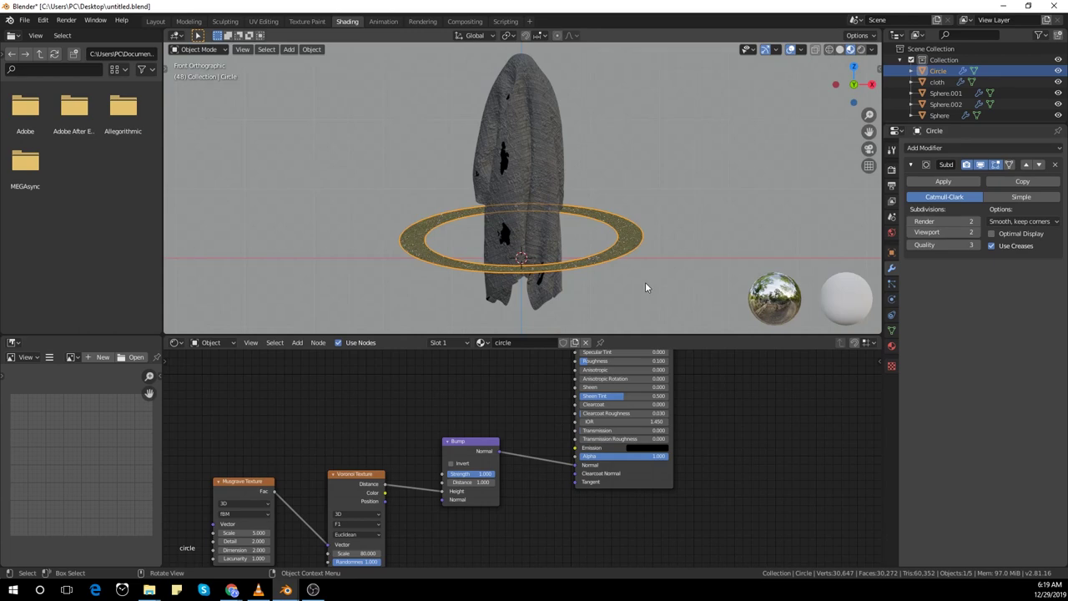
{"action": "key", "text": "shift+d"}
{"action": "key", "text": "r"}
{"action": "left_click", "coordinate": [656, 262]}
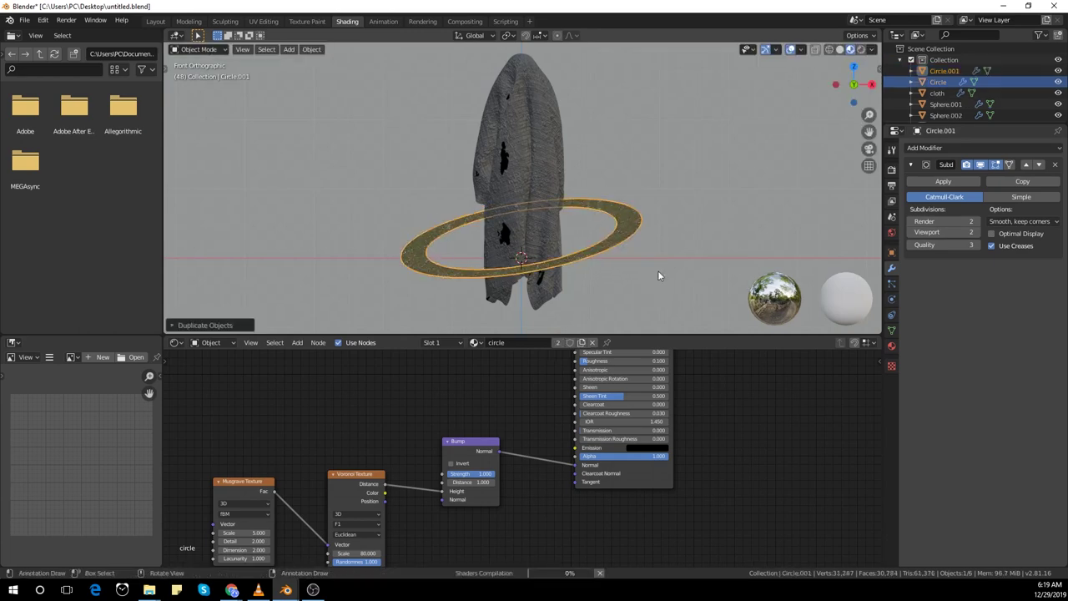
Duplicate the ring, place the copy around the upper cloth, make it smaller and tilt it the opposite way.
{"action": "key", "text": "shift+d"}
{"action": "left_click", "coordinate": [663, 200]}
{"action": "key", "text": "r"}
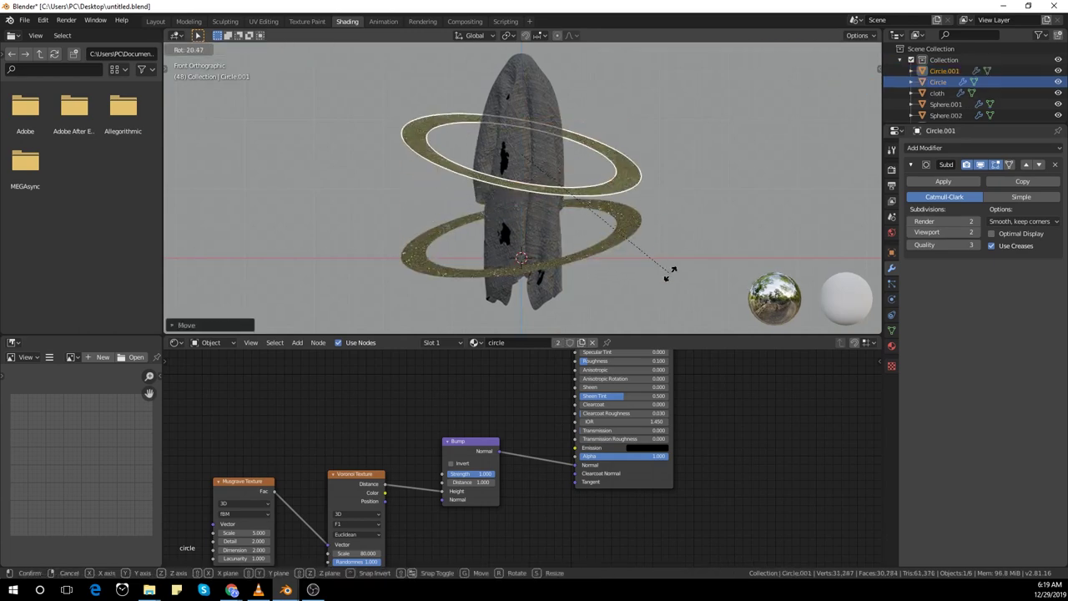
{"action": "left_click", "coordinate": [662, 270]}
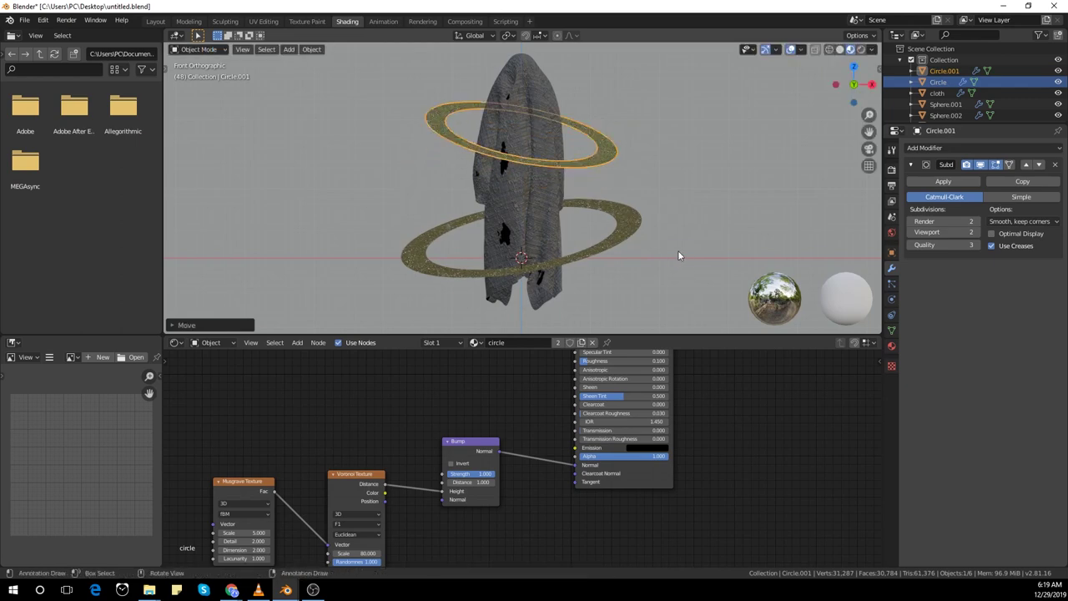
{"action": "key", "text": "r"}
{"action": "left_click", "coordinate": [689, 269]}
{"action": "key", "text": "r"}
{"action": "left_click", "coordinate": [685, 264]}
Check the cloth and both rings in rendered shading, then return to material preview.
{"action": "scroll", "coordinate": [643, 293], "scroll_direction": "down", "scroll_amount": 1}
{"action": "scroll", "coordinate": [503, 415], "scroll_direction": "down", "scroll_amount": 3}
{"action": "middle_click_drag", "start_coordinate": [503, 415], "coordinate": [493, 471]}
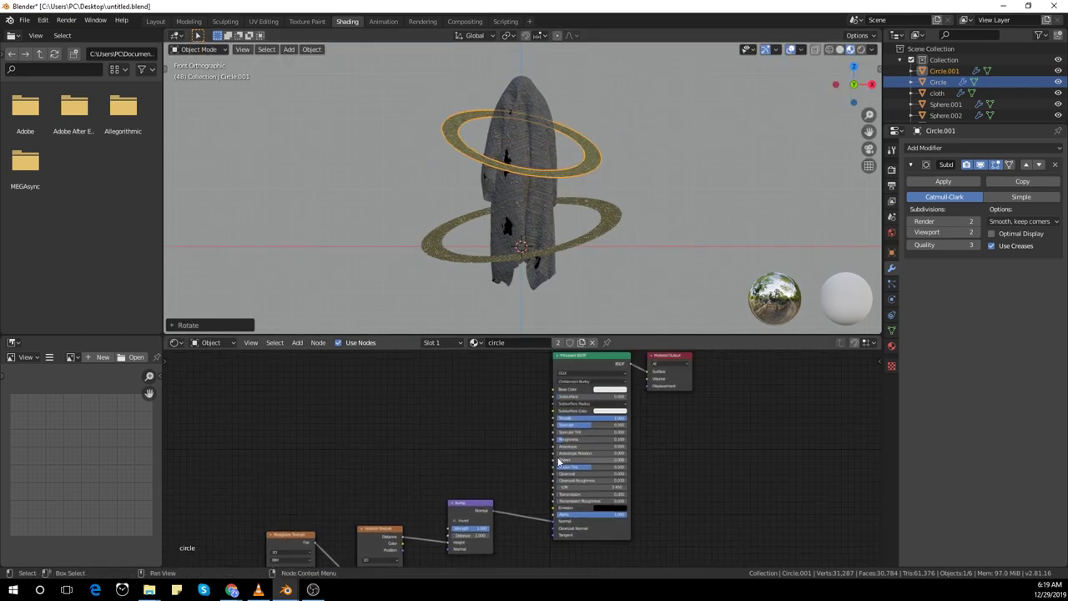
{"action": "left_click", "coordinate": [863, 50]}
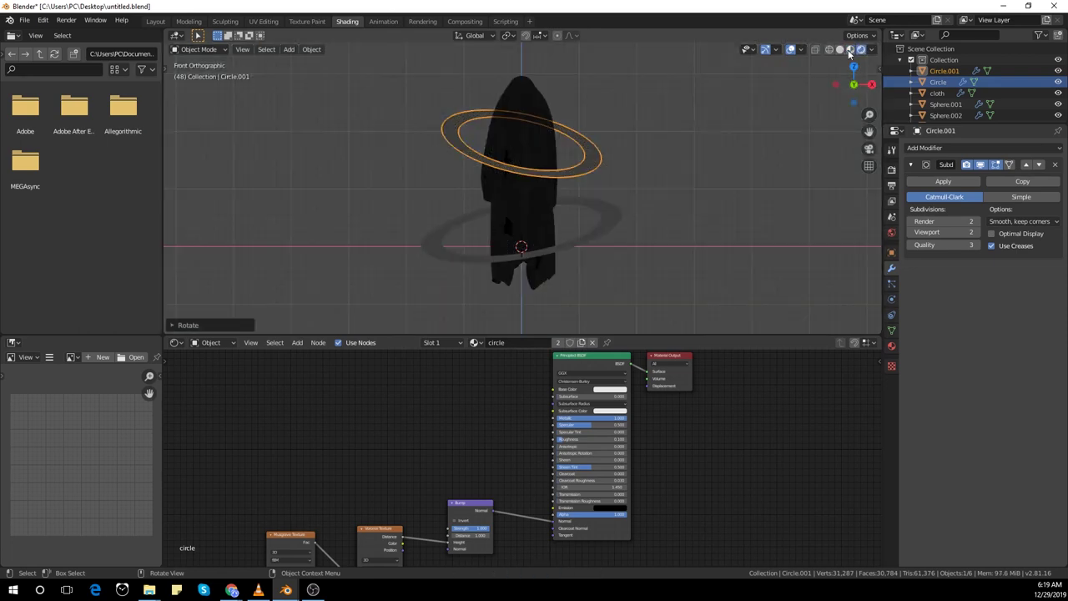
{"action": "left_click", "coordinate": [850, 50]}
Add an area light, place it above and to one side of the figure, and rotate it toward the cloth.
{"action": "scroll", "coordinate": [626, 217], "scroll_direction": "down", "scroll_amount": 4}
{"action": "key", "text": "shift+a"}
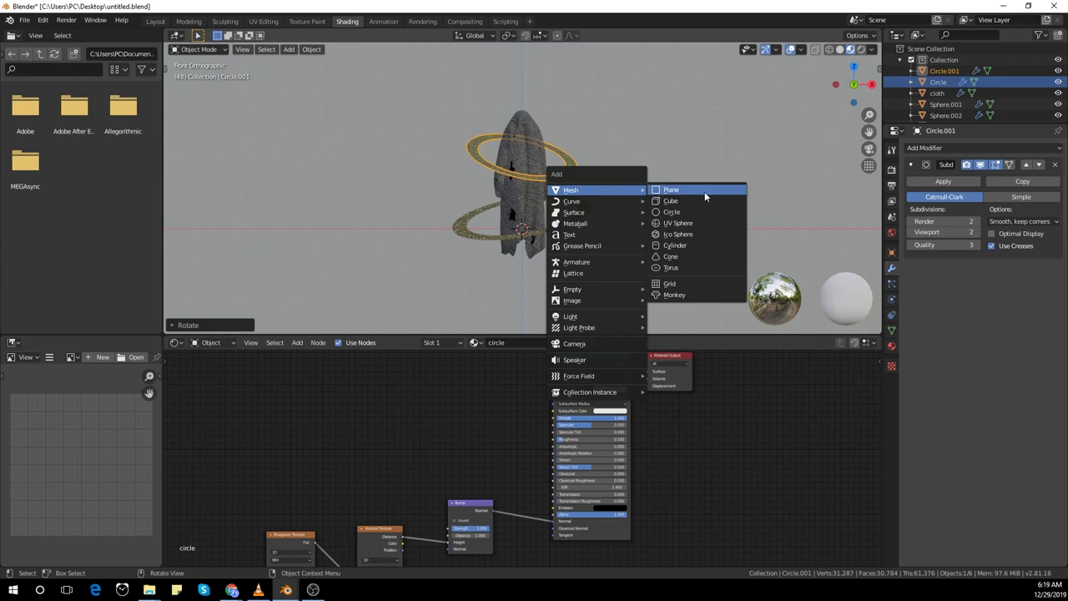
{"action": "mouse_move", "coordinate": [618, 320]}
{"action": "left_click", "coordinate": [668, 355]}
{"action": "key", "text": "g"}
{"action": "left_click", "coordinate": [709, 143]}
{"action": "key", "text": "r"}
{"action": "left_click", "coordinate": [624, 270]}
{"action": "key", "text": "s"}
{"action": "right_click", "coordinate": [721, 129]}
Change the light to a spot with 150 W power and show the scene in rendered shading.
{"action": "left_click", "coordinate": [892, 299]}
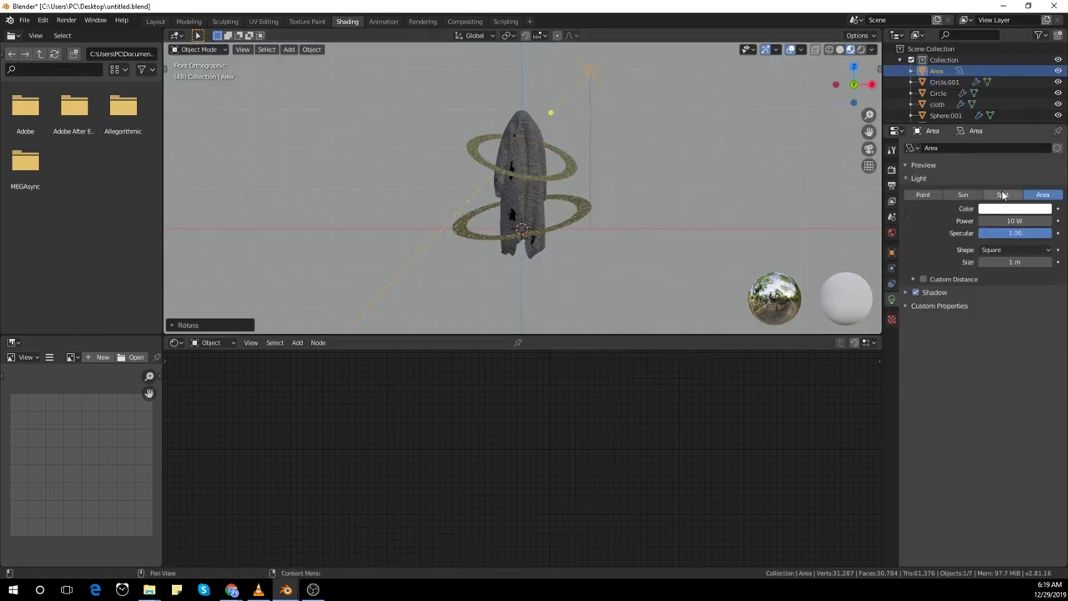
{"action": "left_click", "coordinate": [1002, 195]}
{"action": "left_click", "coordinate": [1015, 221]}
{"action": "type", "text": "150"}
{"action": "key", "text": "Return"}
{"action": "left_click", "coordinate": [862, 49]}
{"action": "scroll", "coordinate": [696, 192], "scroll_direction": "up", "scroll_amount": 1}
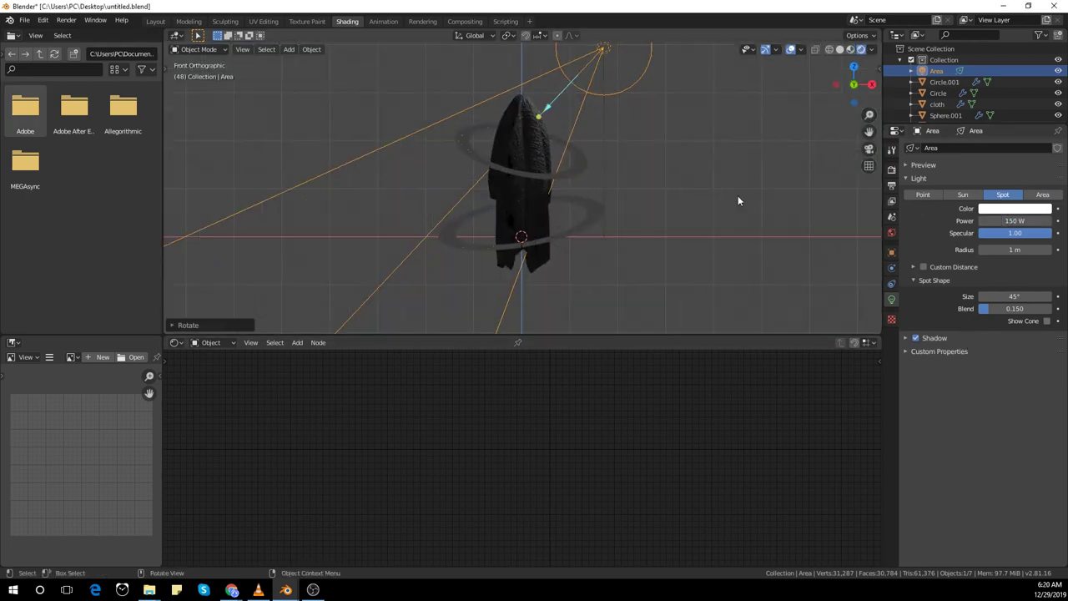
Set the world background colour to black and show the figure in front view.
{"action": "left_click", "coordinate": [891, 233]}
{"action": "left_click", "coordinate": [1020, 220]}
{"action": "left_click_drag", "start_coordinate": [1041, 125], "coordinate": [1042, 148]}
{"action": "left_click", "coordinate": [758, 179]}
{"action": "left_click", "coordinate": [891, 170]}
{"action": "middle_click_drag", "start_coordinate": [668, 188], "coordinate": [737, 191]}
{"action": "key", "text": "KP_1"}
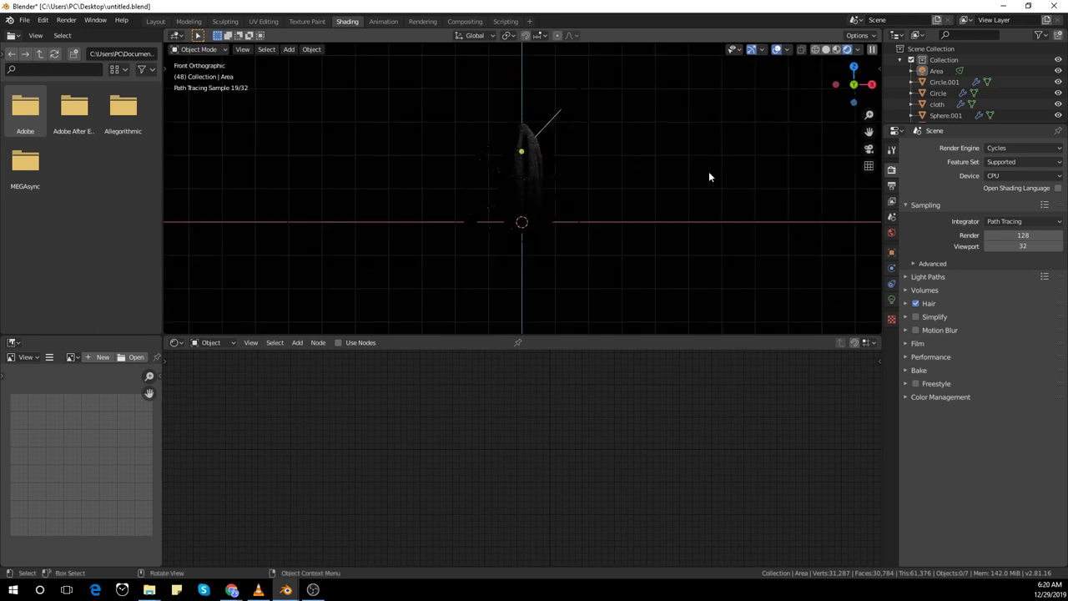
Return to material preview, add a second area light, and place it behind and to one side of the upper cloth.
{"action": "left_click", "coordinate": [836, 49]}
{"action": "scroll", "coordinate": [708, 160], "scroll_direction": "up", "scroll_amount": 3}
{"action": "scroll", "coordinate": [708, 161], "scroll_direction": "down", "scroll_amount": 3}
{"action": "scroll", "coordinate": [216, 260], "scroll_direction": "up", "scroll_amount": 1}
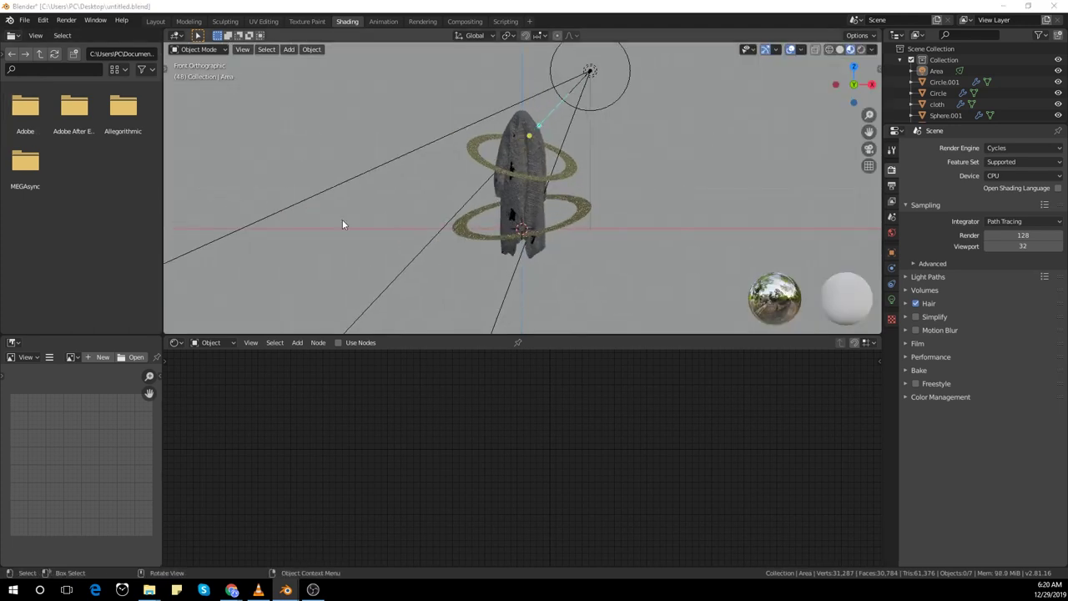
{"action": "middle_click_drag", "start_coordinate": [185, 258], "coordinate": [393, 242]}
{"action": "key", "text": "shift+a"}
{"action": "mouse_move", "coordinate": [393, 241]}
{"action": "left_click", "coordinate": [506, 279]}
{"action": "key", "text": "g"}
{"action": "left_click", "coordinate": [502, 194]}
{"action": "middle_click_drag", "start_coordinate": [502, 195], "coordinate": [378, 225]}
{"action": "key", "text": "KP_1"}
{"action": "key", "text": "g"}
{"action": "left_click", "coordinate": [383, 184]}
Rotate the second area light 45° about the X axis, then adjust its tilt so it aims at the cloth.
{"action": "type", "text": "rx45"}
{"action": "left_click", "coordinate": [387, 184]}
{"action": "middle_click_drag", "start_coordinate": [386, 184], "coordinate": [480, 252]}
{"action": "key", "text": "KP_3"}
{"action": "key", "text": "r"}
{"action": "left_click", "coordinate": [404, 256]}
{"action": "middle_click_drag", "start_coordinate": [404, 262], "coordinate": [442, 246]}
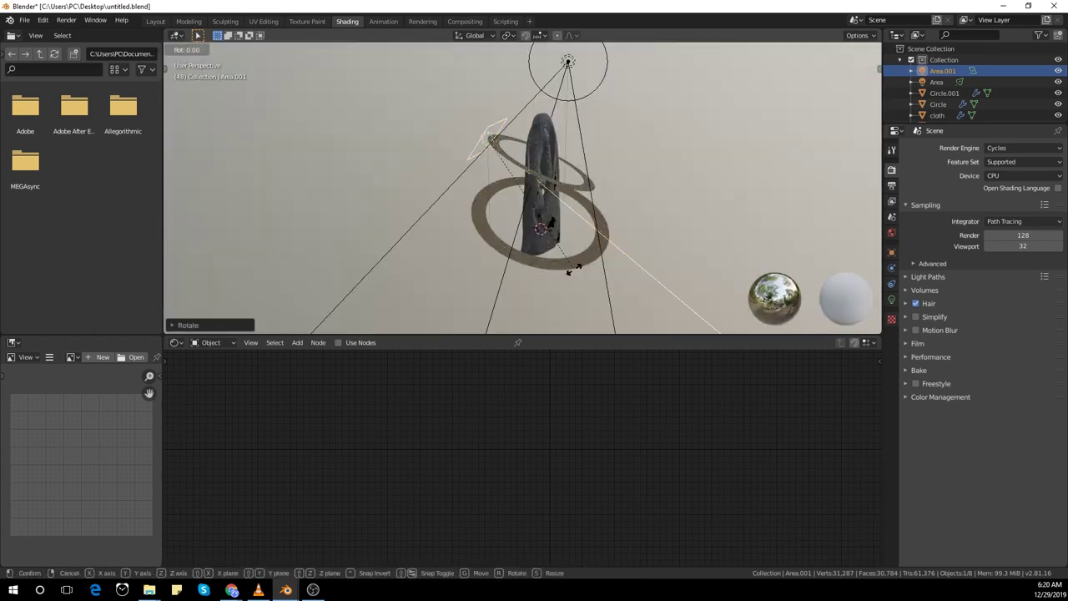
{"action": "middle_click_drag", "start_coordinate": [461, 190], "coordinate": [588, 276]}
{"action": "key", "text": "KP_1"}
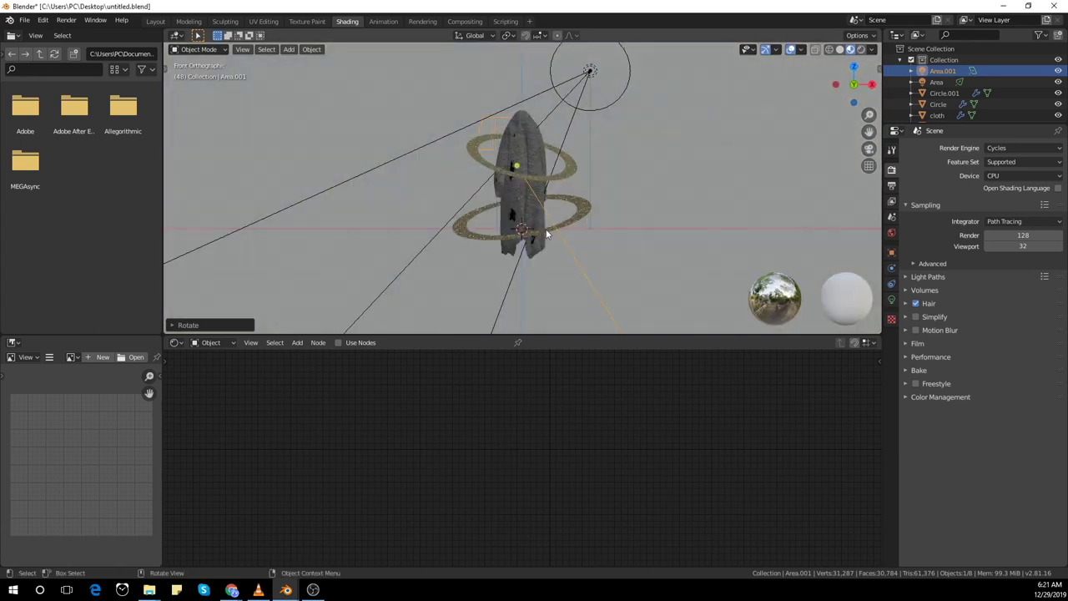
Enlarge the second area light to a scale of about 1.29.
{"action": "left_click", "coordinate": [892, 299]}
{"action": "key", "text": "s"}
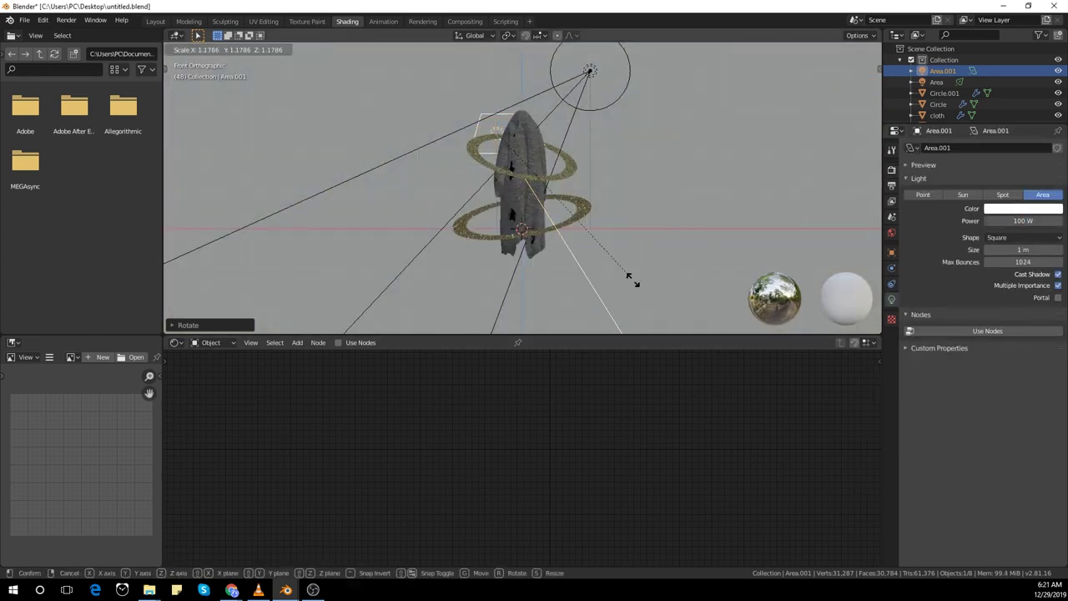
{"action": "left_click", "coordinate": [638, 261]}
{"action": "key", "text": "z"}
{"action": "scroll", "coordinate": [689, 189], "scroll_direction": "up", "scroll_amount": 2}
{"action": "middle_click_drag", "start_coordinate": [689, 189], "coordinate": [658, 227], "text": "shift"}
{"action": "scroll", "coordinate": [686, 214], "scroll_direction": "down", "scroll_amount": 1}
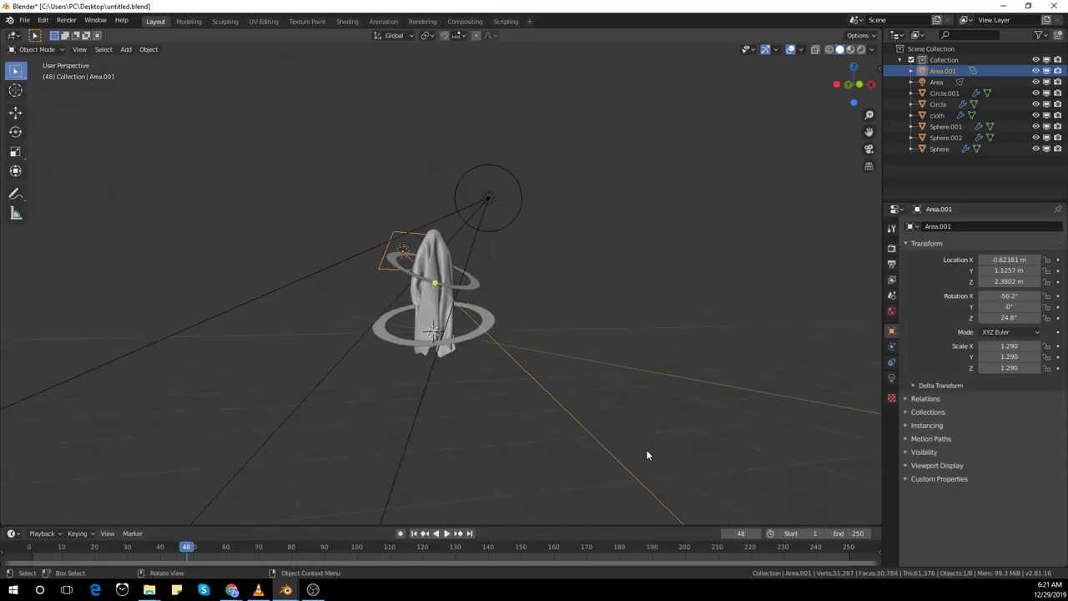
In the Layout workspace, play the cloth animation briefly, set the timeline to frame 46, and show the scene in rendered shading.
{"action": "left_click", "coordinate": [443, 533]}
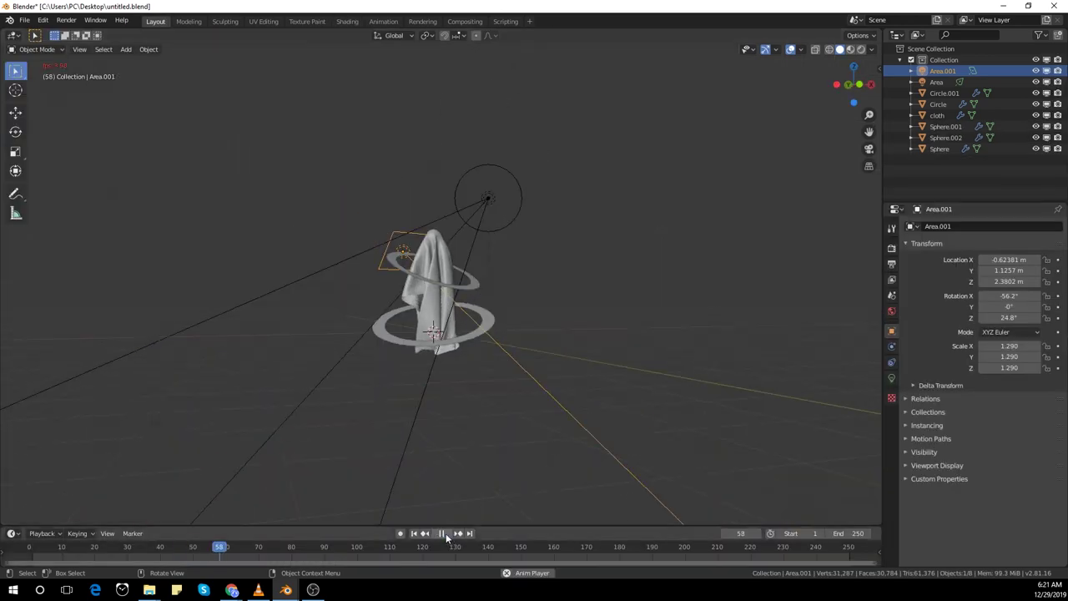
{"action": "left_click", "coordinate": [446, 533]}
{"action": "key", "text": "KP_1"}
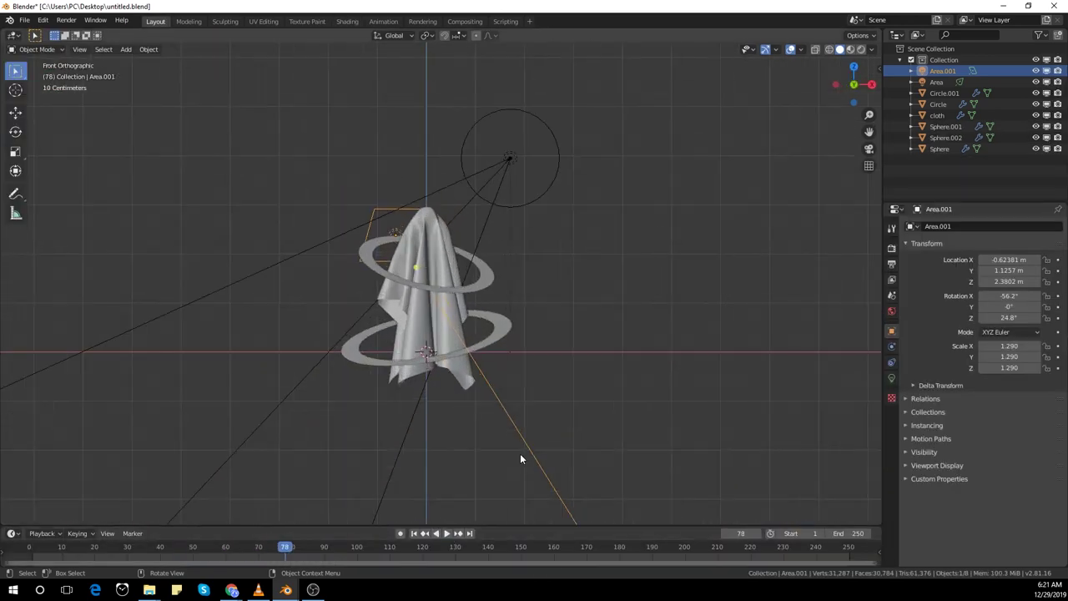
{"action": "left_click_drag", "start_coordinate": [286, 551], "coordinate": [180, 551]}
{"action": "middle_click_drag", "start_coordinate": [327, 424], "coordinate": [348, 407]}
{"action": "key", "text": "KP_1"}
{"action": "left_click", "coordinate": [861, 49]}
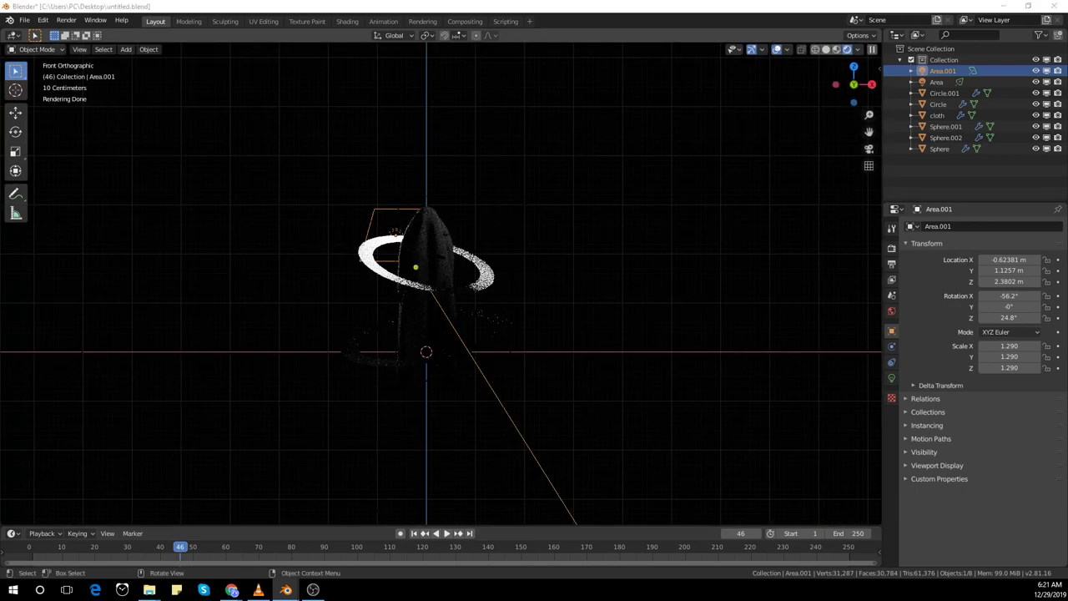
Rotate the second area light about the X axis to an X rotation of about -64°.
{"action": "middle_click_drag", "start_coordinate": [591, 359], "coordinate": [508, 382]}
{"action": "key", "text": "r"}
{"action": "key", "text": "x"}
{"action": "left_click", "coordinate": [518, 357]}
{"action": "left_click", "coordinate": [691, 278]}
{"action": "key", "text": "KP_1"}
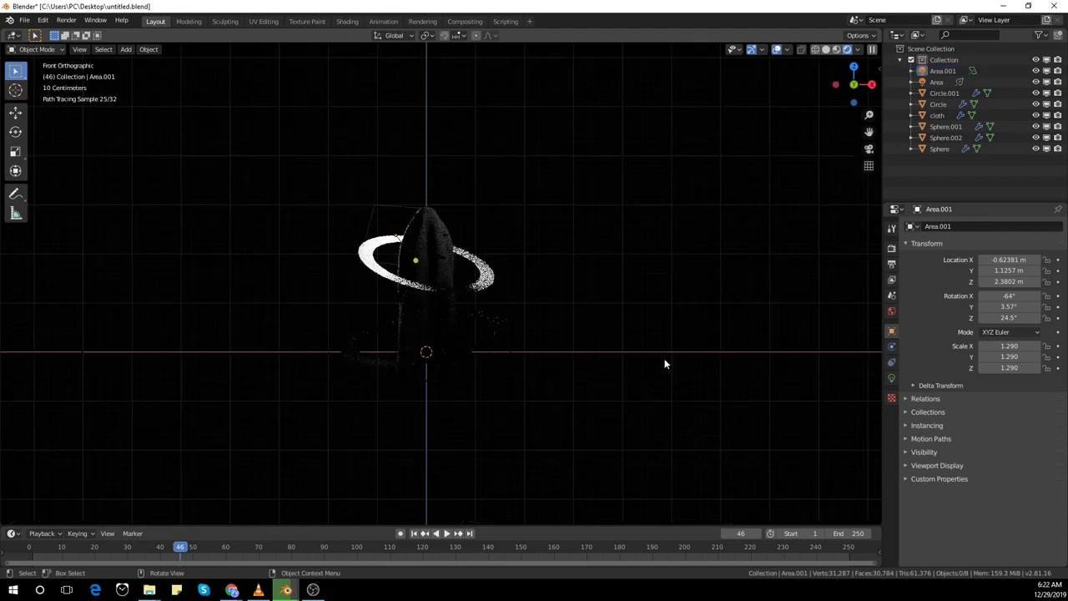
Move the second area light farther behind the figure and higher, to about Y 4.25 m and Z 2.9 m.
{"action": "left_click", "coordinate": [377, 208]}
{"action": "key", "text": "g"}
{"action": "key", "text": "y"}
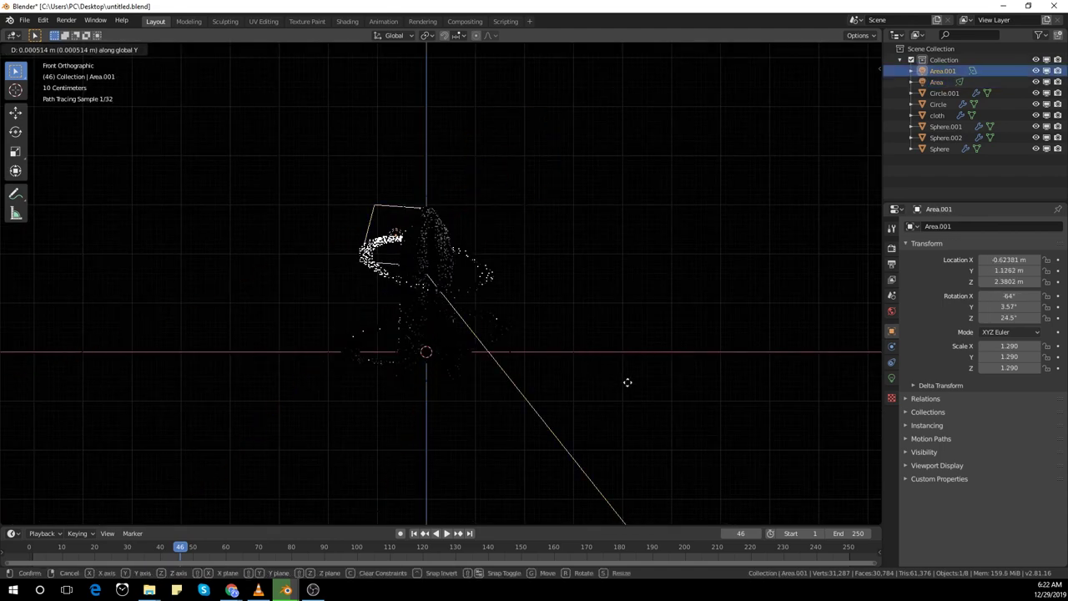
{"action": "left_click", "coordinate": [664, 442]}
{"action": "key", "text": "g"}
{"action": "key", "text": "z"}
{"action": "middle_click_drag", "start_coordinate": [649, 436], "coordinate": [593, 427]}
{"action": "key", "text": "g"}
{"action": "key", "text": "y"}
{"action": "left_click", "coordinate": [706, 427]}
Scale the second area light up by a factor of about 1.82.
{"action": "key", "text": "KP_1"}
{"action": "key", "text": "s"}
{"action": "left_click", "coordinate": [4, 472]}
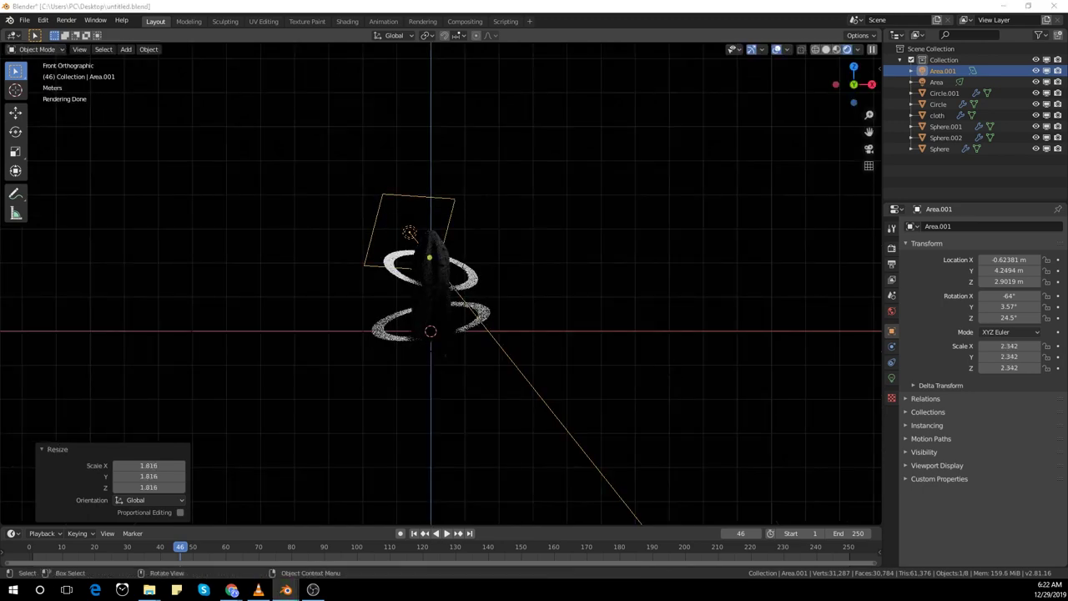
Inspect the backlighting on the cloth and rings in rendered shading, then return to material preview.
{"action": "left_click", "coordinate": [271, 224]}
{"action": "middle_click_drag", "start_coordinate": [271, 224], "coordinate": [315, 237]}
{"action": "middle_click_drag", "start_coordinate": [324, 382], "coordinate": [298, 396]}
{"action": "key", "text": "KP_1"}
{"action": "scroll", "coordinate": [456, 322], "scroll_direction": "up", "scroll_amount": 3}
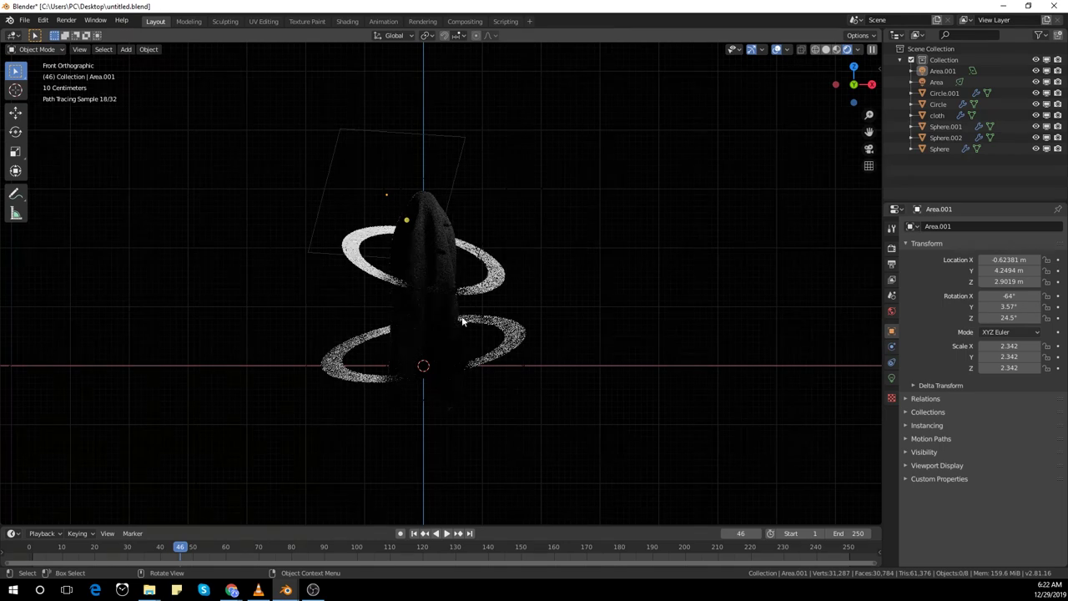
{"action": "middle_click_drag", "start_coordinate": [248, 312], "coordinate": [354, 332]}
{"action": "left_click", "coordinate": [837, 50]}
{"action": "scroll", "coordinate": [668, 233], "scroll_direction": "down", "scroll_amount": 3}
{"action": "middle_click_drag", "start_coordinate": [668, 234], "coordinate": [553, 244]}
{"action": "key", "text": "KP_1"}
{"action": "scroll", "coordinate": [553, 248], "scroll_direction": "up", "scroll_amount": 5}
Add a point light and place it beside the lower cloth, at about X 0.89 m and Z 0.48 m.
{"action": "key", "text": "shift+a"}
{"action": "left_click", "coordinate": [588, 312]}
{"action": "key", "text": "g"}
{"action": "left_click", "coordinate": [521, 353]}
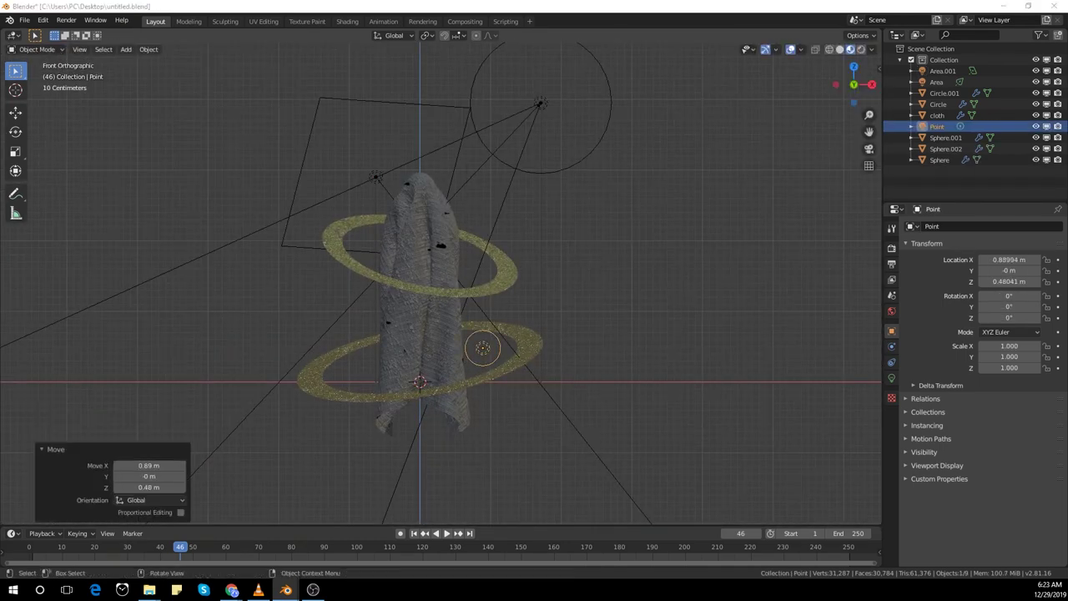
{"action": "scroll", "coordinate": [600, 457], "scroll_direction": "up", "scroll_amount": 1}
Change the point light's power and colour, and show the result in rendered shading.
{"action": "left_click", "coordinate": [892, 378]}
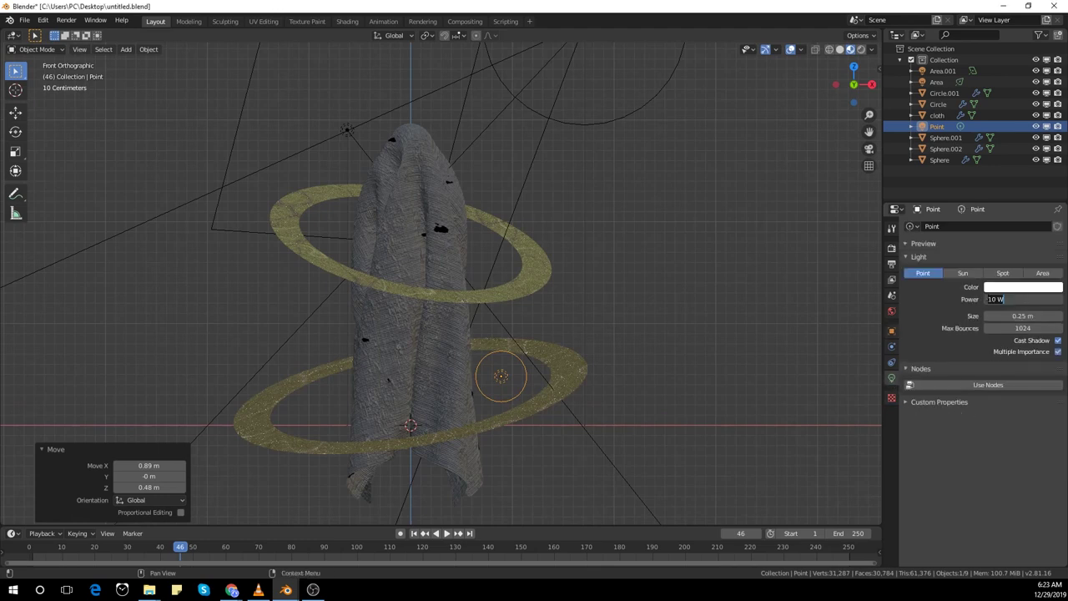
{"action": "left_click", "coordinate": [1010, 288]}
{"action": "left_click", "coordinate": [1000, 190]}
{"action": "left_click", "coordinate": [784, 205]}
{"action": "left_click", "coordinate": [862, 49]}
{"action": "scroll", "coordinate": [576, 321], "scroll_direction": "down", "scroll_amount": 2}
Return to material preview, add a camera, align it to the front view, and move it 2.2 m along Y.
{"action": "left_click", "coordinate": [836, 49]}
{"action": "scroll", "coordinate": [716, 200], "scroll_direction": "down", "scroll_amount": 3}
{"action": "middle_click_drag", "start_coordinate": [717, 202], "coordinate": [676, 230]}
{"action": "key", "text": "KP_1"}
{"action": "key", "text": "shift+a"}
{"action": "left_click", "coordinate": [626, 256]}
{"action": "key", "text": "ctrl+alt+KP_0"}
{"action": "key", "text": "g"}
{"action": "left_click", "coordinate": [652, 309]}
{"action": "key", "text": "KP_0"}
Add a plane and rotate it 90° about the X axis so it stands upright.
{"action": "key", "text": "shift+a"}
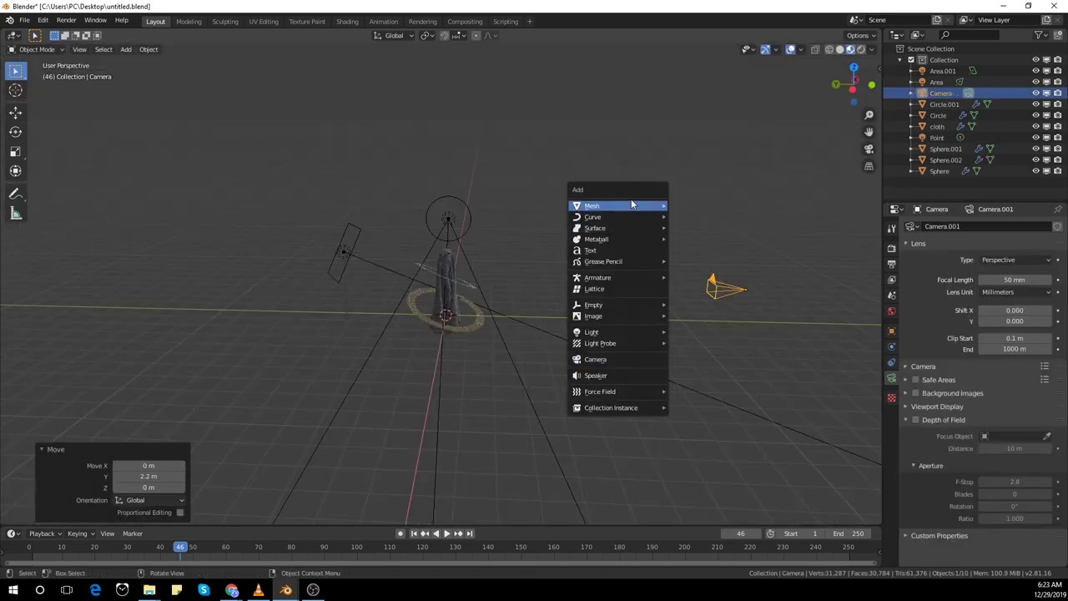
{"action": "mouse_move", "coordinate": [632, 206]}
{"action": "left_click", "coordinate": [685, 211]}
{"action": "key", "text": "r"}
{"action": "key", "text": "x"}
{"action": "key", "text": "9"}
{"action": "key", "text": "0"}
{"action": "key", "text": "Return"}
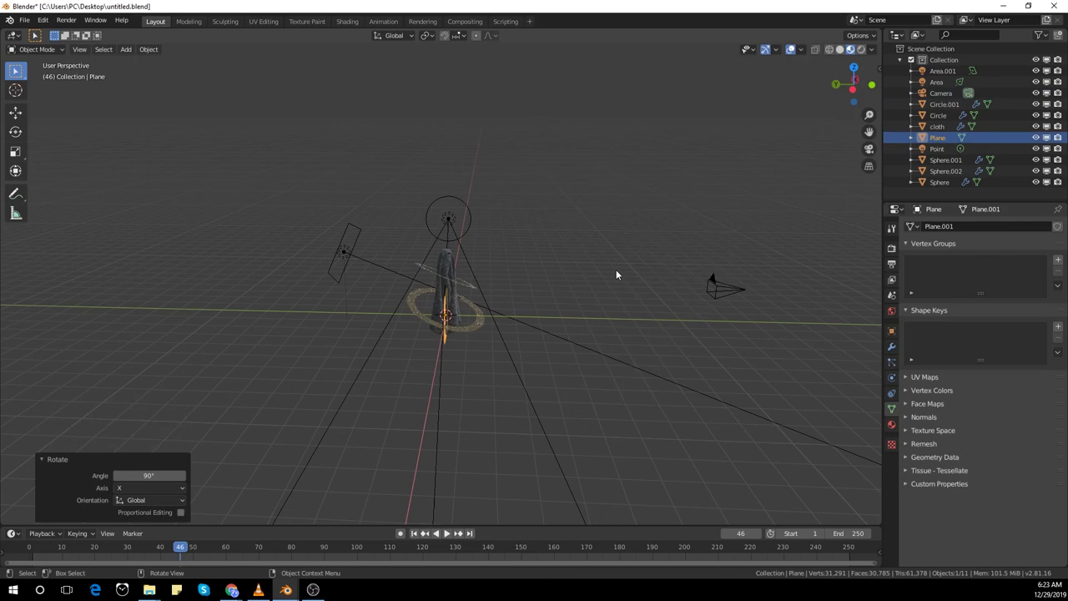
Move the plane behind the figure as a backdrop and scale it up by about 6.44.
{"action": "key", "text": "KP_3"}
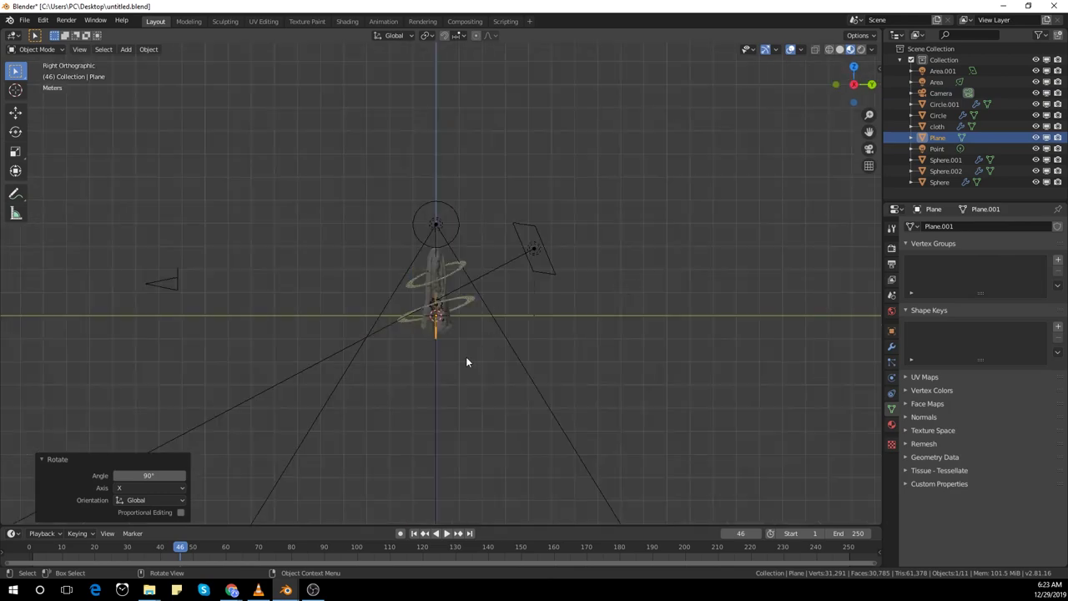
{"action": "key", "text": "g"}
{"action": "left_click", "coordinate": [566, 319]}
{"action": "key", "text": "s"}
{"action": "left_click", "coordinate": [142, 209]}
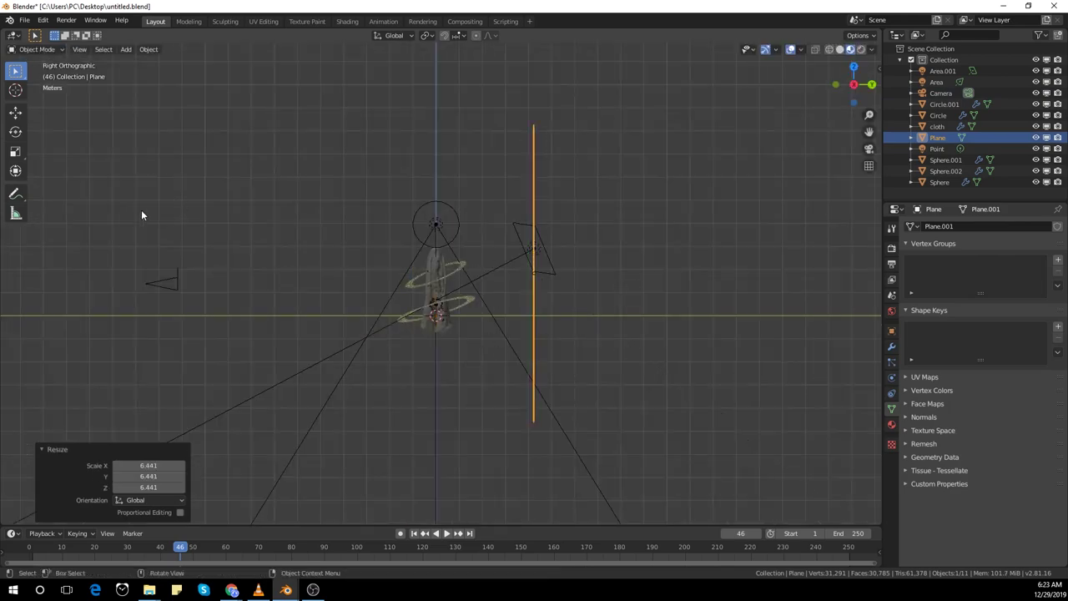
Resize the backdrop plane in camera view and shift it about 0.2 m in X and -0.24 m in Z to cover the frame.
{"action": "key", "text": "KP_0"}
{"action": "key", "text": "s"}
{"action": "left_click", "coordinate": [516, 480]}
{"action": "key", "text": "g"}
{"action": "left_click", "coordinate": [522, 487]}
{"action": "middle_click_drag", "start_coordinate": [523, 487], "coordinate": [476, 425]}
{"action": "key", "text": "KP_1"}
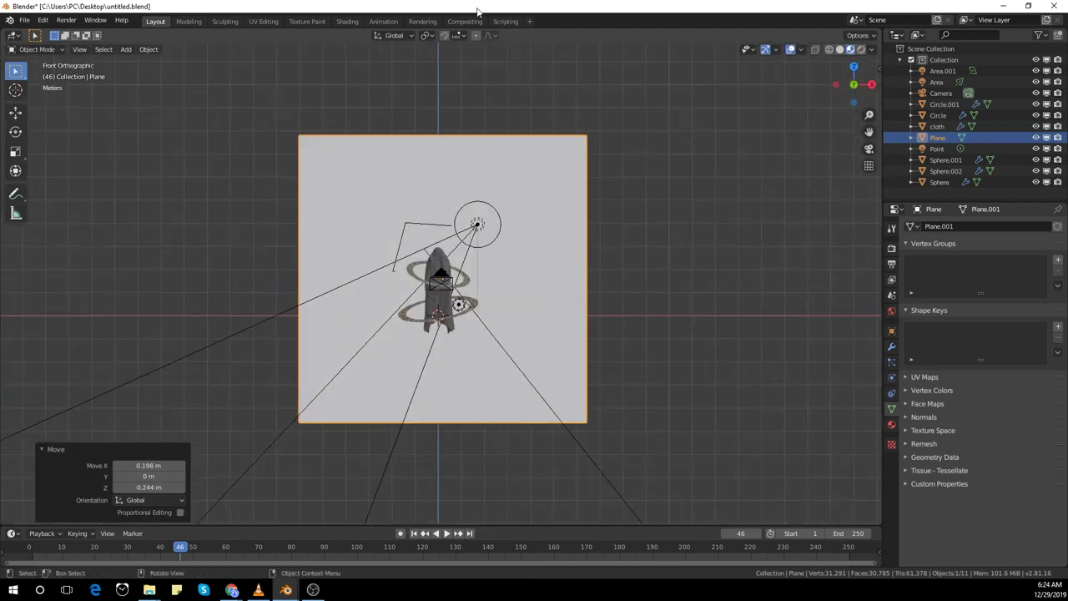
{"action": "left_click", "coordinate": [665, 198]}
{"action": "key", "text": "KP_0"}
{"action": "left_click", "coordinate": [445, 132]}
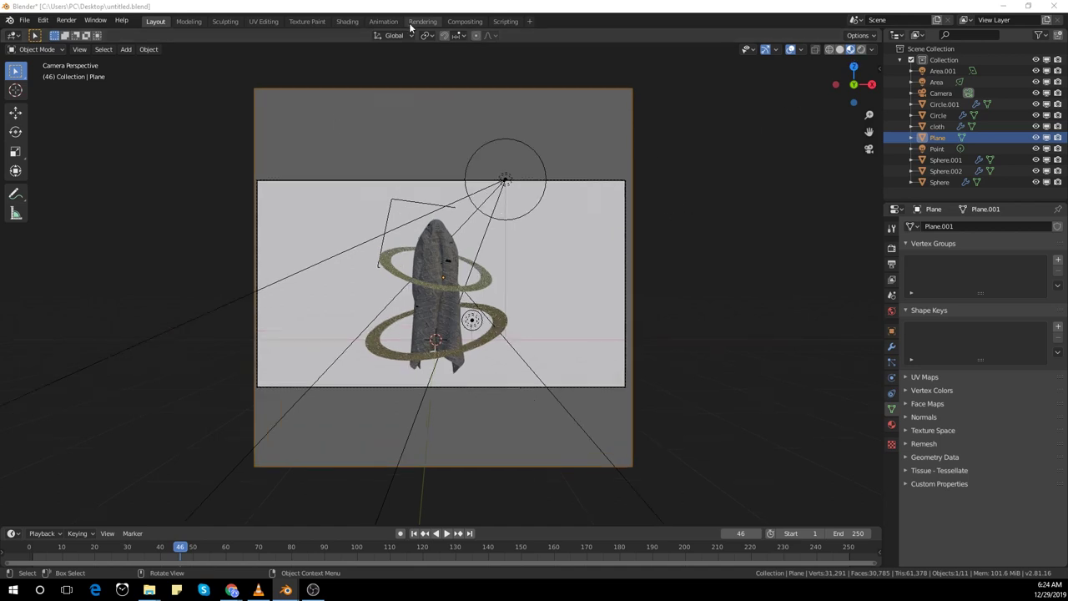
Switch to the Shading workspace, select the cloth, and locate it in the scene's object list.
{"action": "left_click", "coordinate": [347, 21]}
{"action": "left_click", "coordinate": [506, 157]}
{"action": "scroll", "coordinate": [991, 84], "scroll_direction": "down", "scroll_amount": 2}
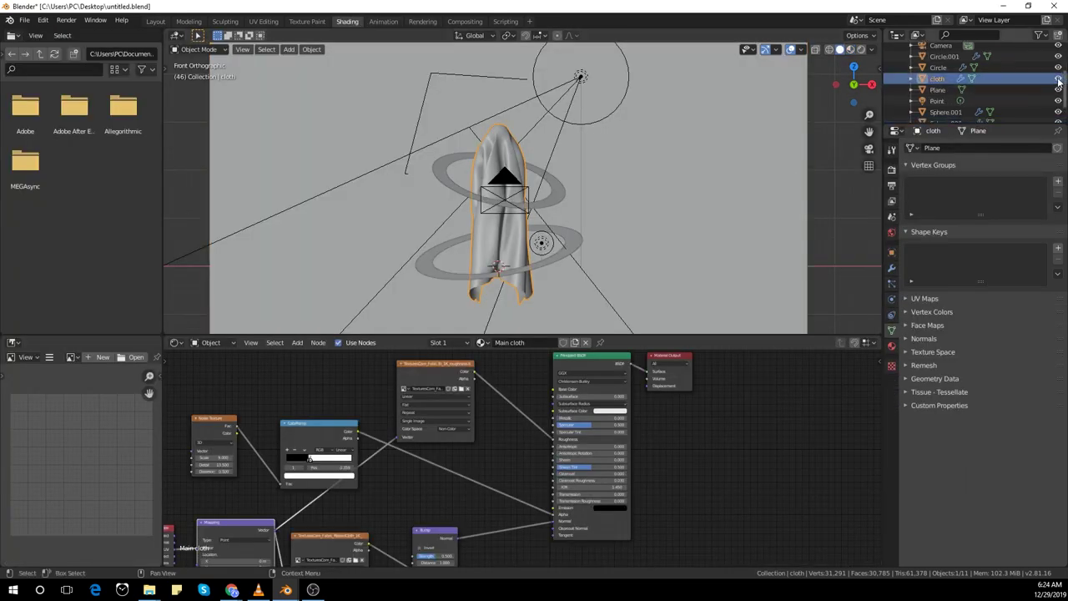
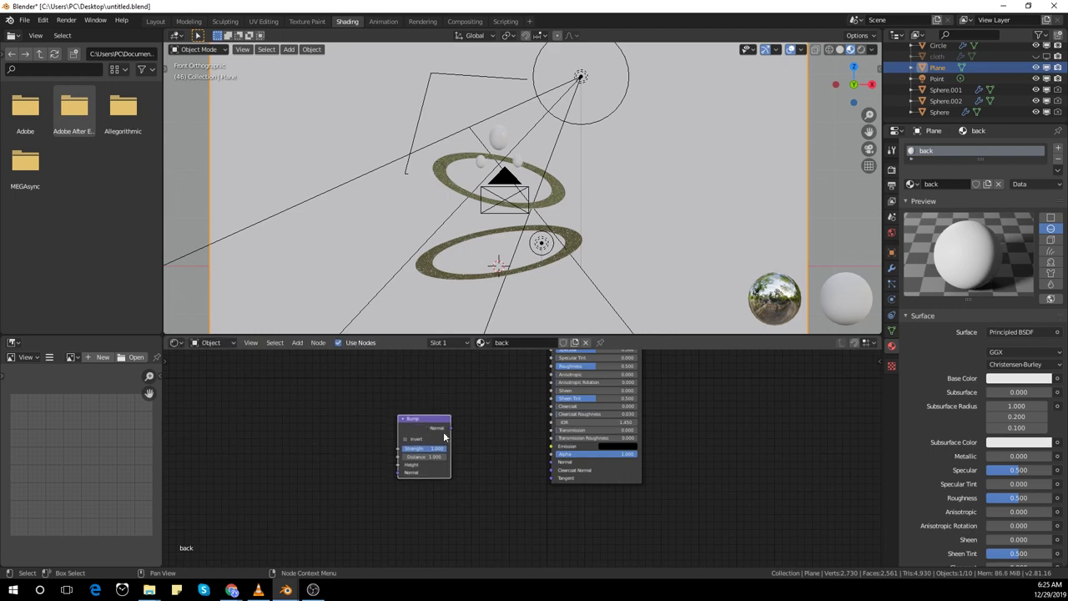
Connect the Bump node to the backdrop shader's Normal and add a Voronoi Texture with its Distance feeding the Bump Height.
{"action": "middle_click_drag", "start_coordinate": [455, 474], "coordinate": [493, 475]}
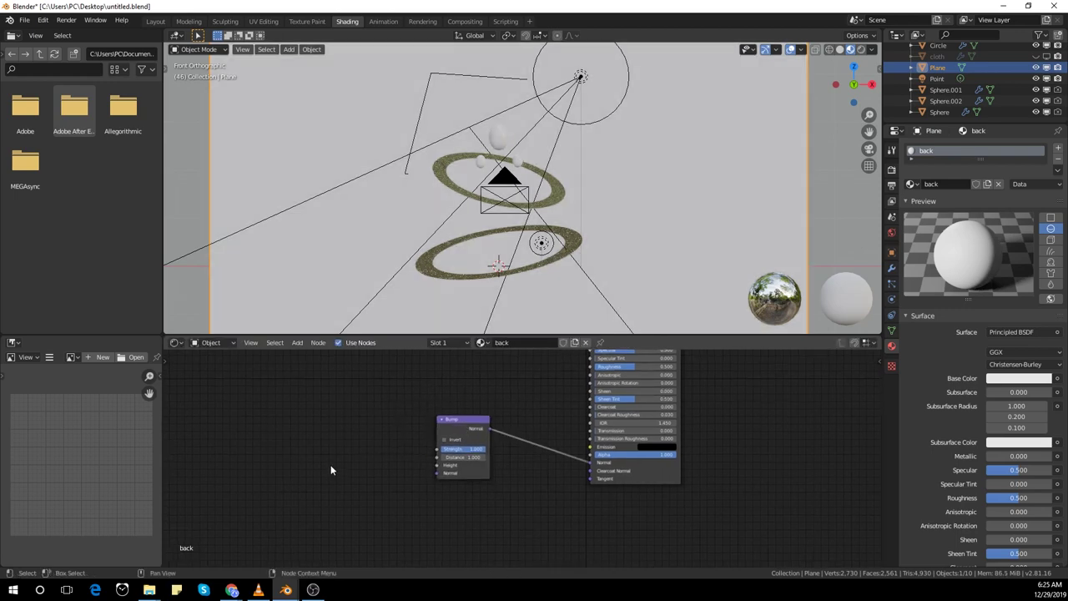
{"action": "key", "text": "shift+a"}
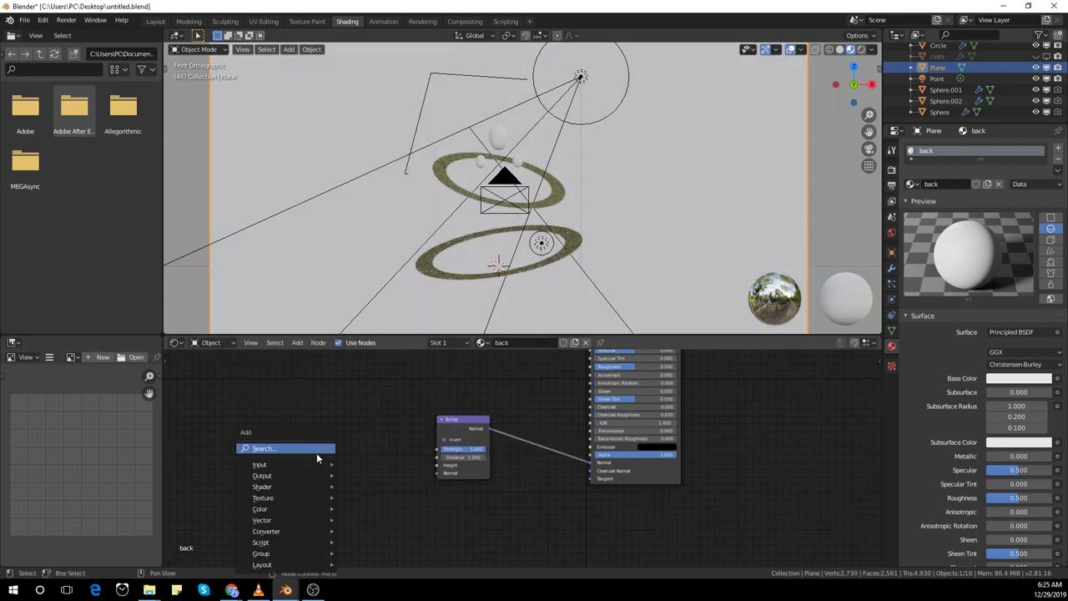
{"action": "left_click", "coordinate": [316, 449]}
{"action": "type", "text": "voro"}
{"action": "key", "text": "Return"}
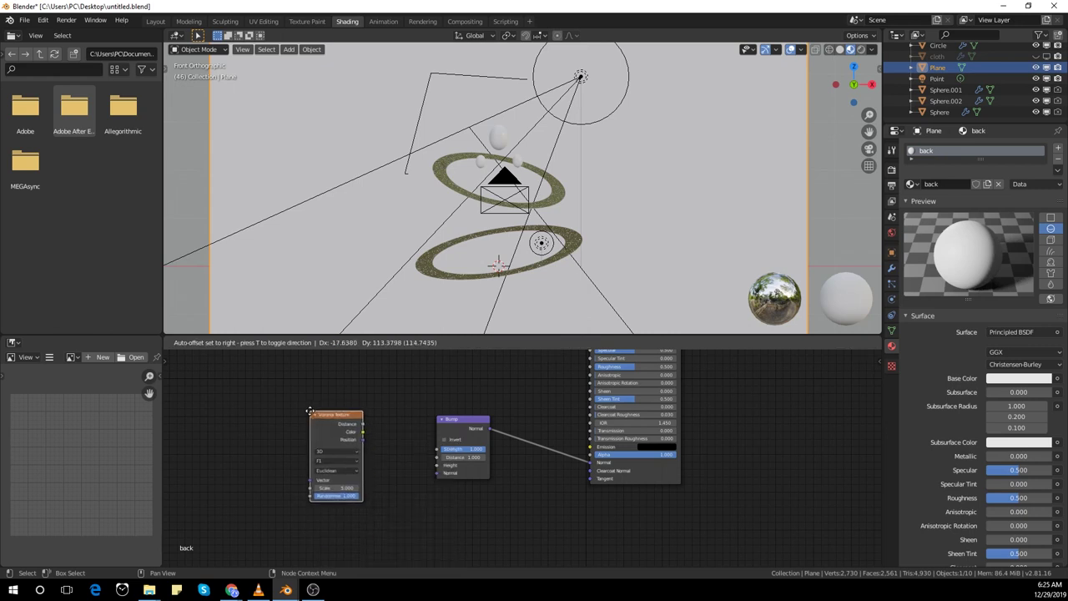
{"action": "left_click", "coordinate": [310, 412]}
{"action": "left_click_drag", "start_coordinate": [363, 424], "coordinate": [437, 465]}
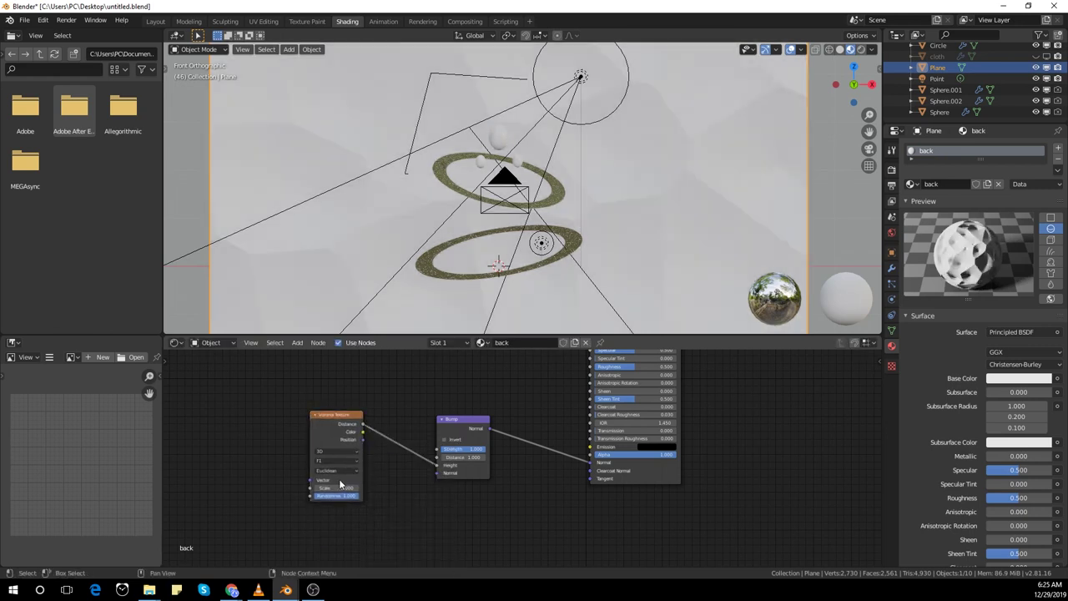
Set the Voronoi Texture to Distance To Edge and change its scale.
{"action": "left_click", "coordinate": [340, 471]}
{"action": "left_click", "coordinate": [342, 461]}
{"action": "left_click", "coordinate": [352, 489]}
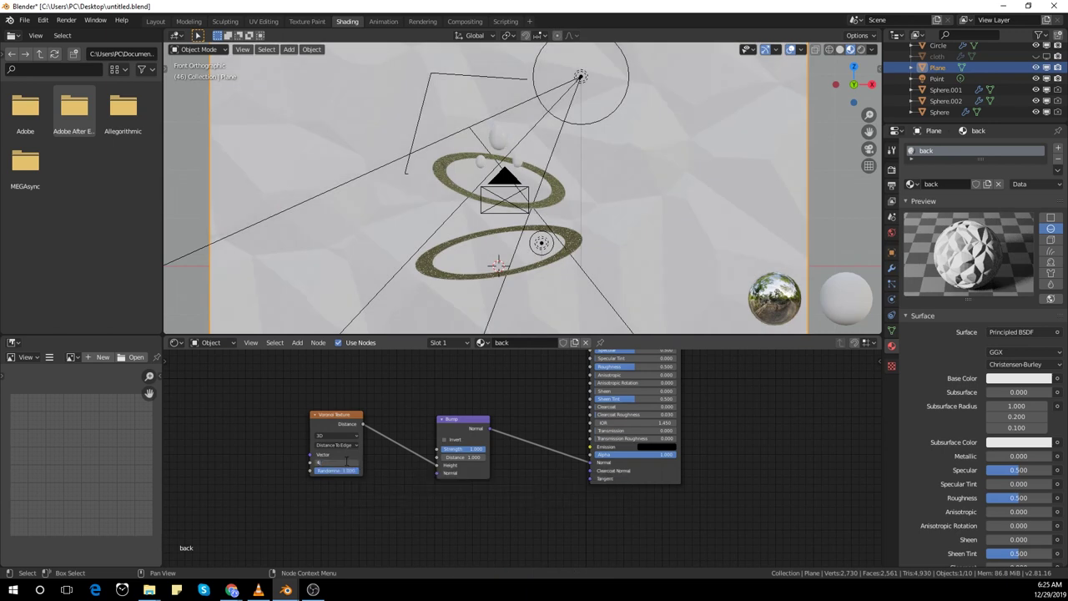
{"action": "key", "text": "Return"}
{"action": "scroll", "coordinate": [244, 459], "scroll_direction": "down", "scroll_amount": 2}
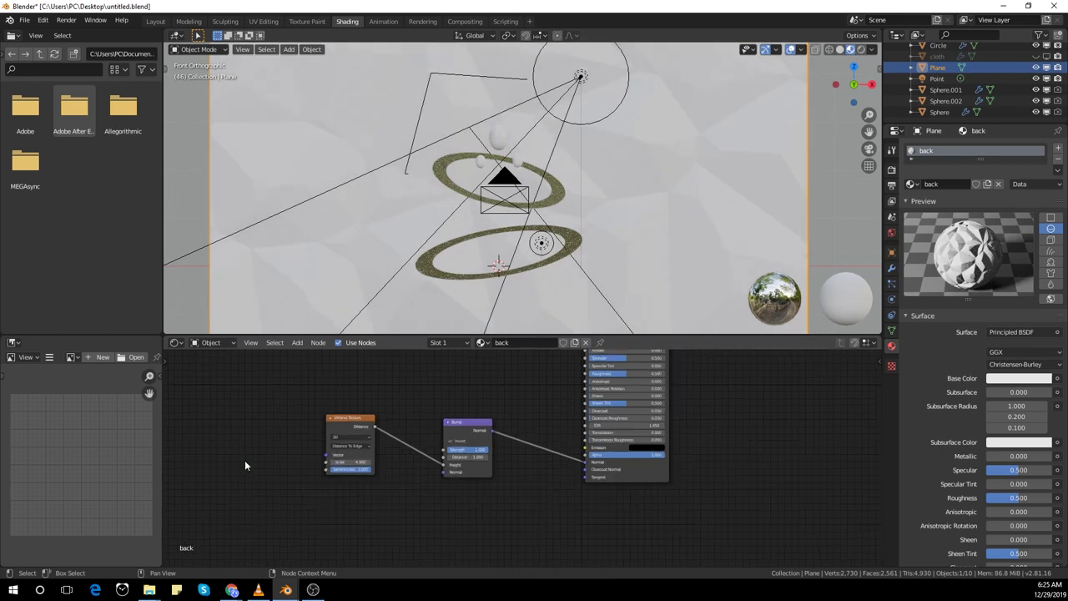
Darken the backdrop material's Base Color to a dark grey.
{"action": "middle_click_drag", "start_coordinate": [255, 459], "coordinate": [223, 537]}
{"action": "left_click", "coordinate": [613, 408]}
{"action": "left_click", "coordinate": [645, 357]}
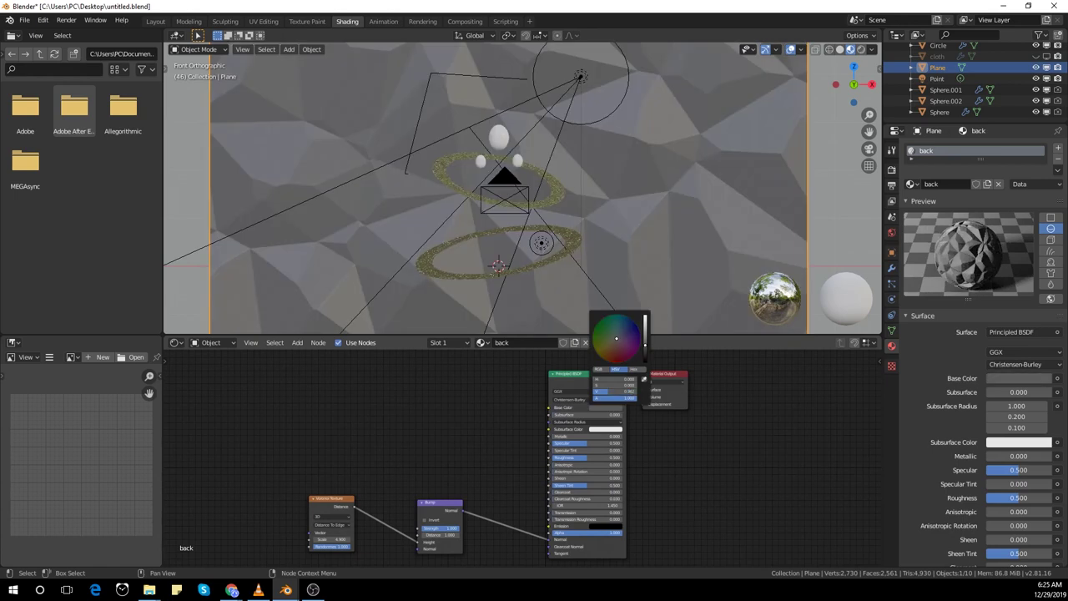
Add Mapping and Texture Coordinate nodes in front of the Voronoi Texture.
{"action": "middle_click_drag", "start_coordinate": [342, 477], "coordinate": [442, 432]}
{"action": "middle_click_drag", "start_coordinate": [351, 452], "coordinate": [369, 450]}
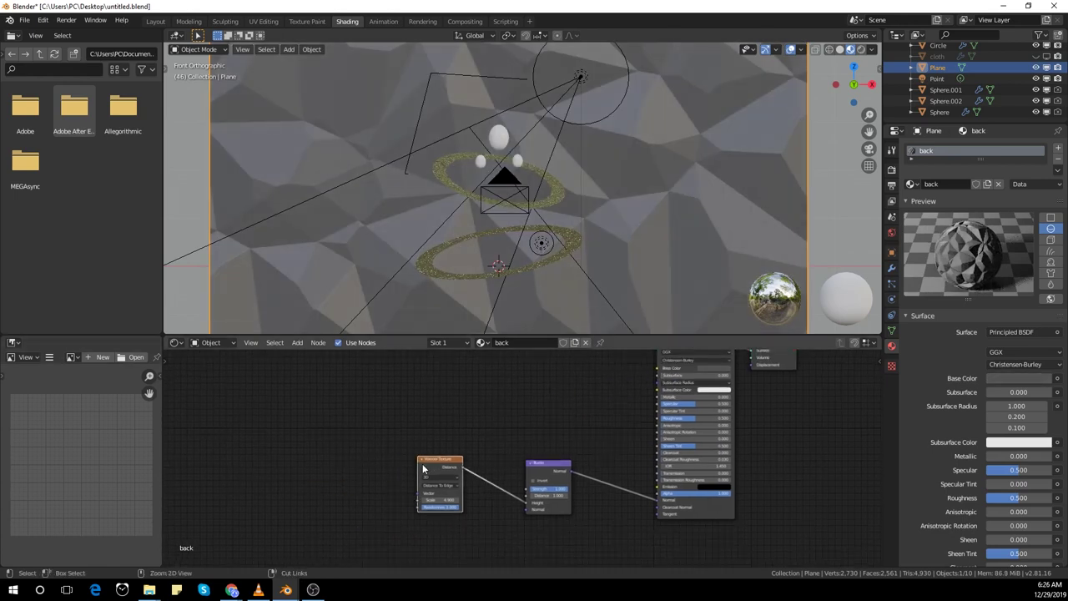
{"action": "key", "text": "ctrl+t"}
{"action": "middle_click_drag", "start_coordinate": [385, 424], "coordinate": [411, 398]}
{"action": "middle_click_drag", "start_coordinate": [302, 498], "coordinate": [336, 484]}
{"action": "left_click", "coordinate": [335, 483]}
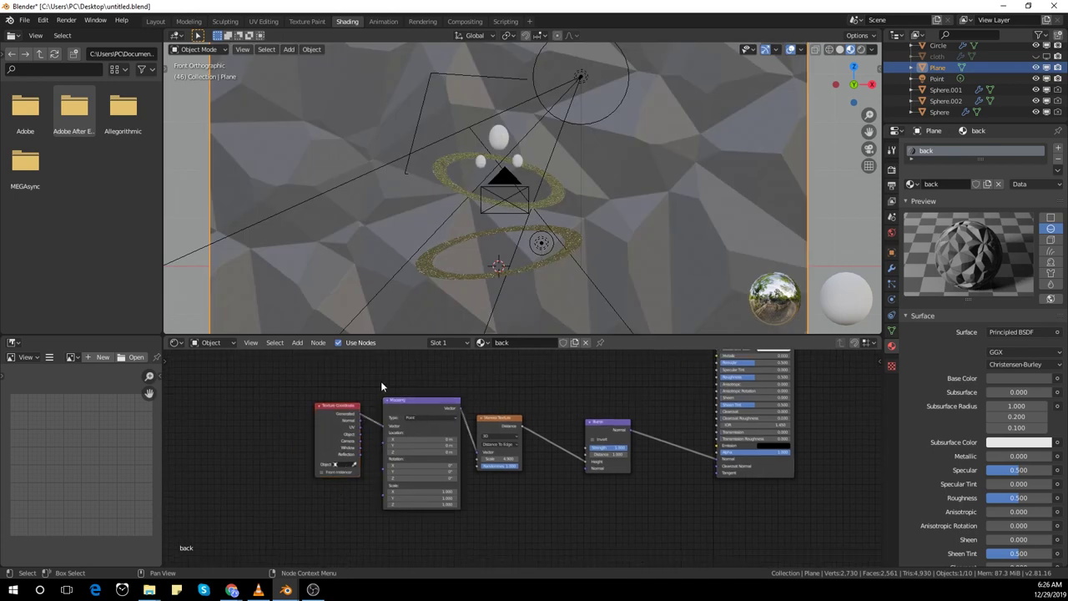
{"action": "key", "text": "Home"}
{"action": "key", "text": "shift+a"}
{"action": "left_click", "coordinate": [350, 422]}
{"action": "type", "text": "mapp"}
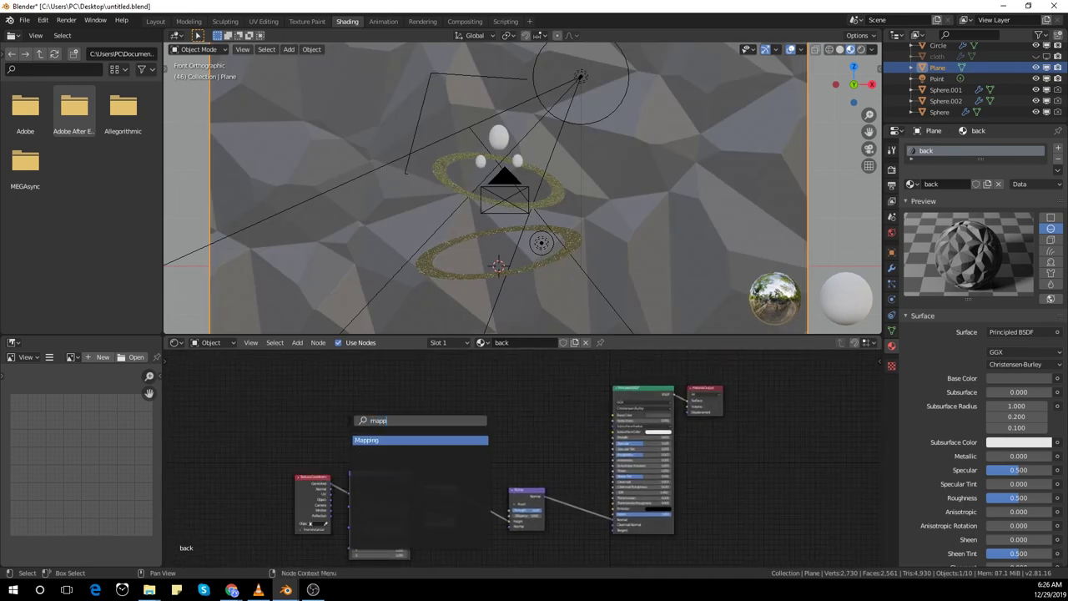
{"action": "key", "text": "Return"}
{"action": "right_click", "coordinate": [359, 393]}
{"action": "key", "text": "shift+a"}
{"action": "left_click", "coordinate": [363, 393]}
{"action": "type", "text": "te"}
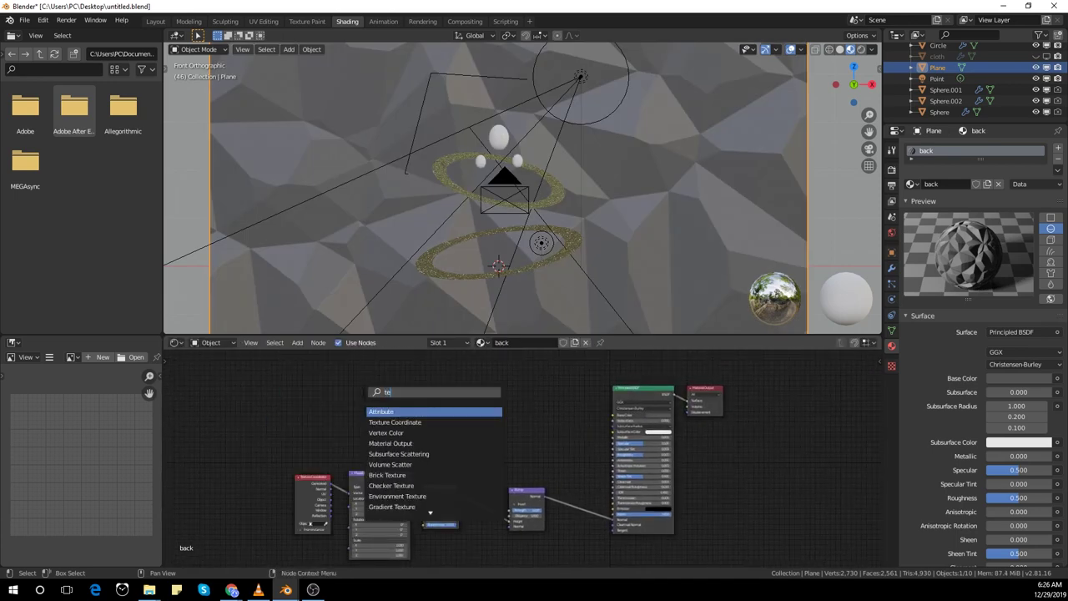
{"action": "type", "text": "x"}
{"action": "key", "text": "Return"}
{"action": "right_click", "coordinate": [362, 392]}
{"action": "scroll", "coordinate": [362, 395], "scroll_direction": "down", "scroll_amount": 2}
{"action": "middle_click_drag", "start_coordinate": [354, 424], "coordinate": [433, 400]}
{"action": "scroll", "coordinate": [389, 400], "scroll_direction": "up", "scroll_amount": 5}
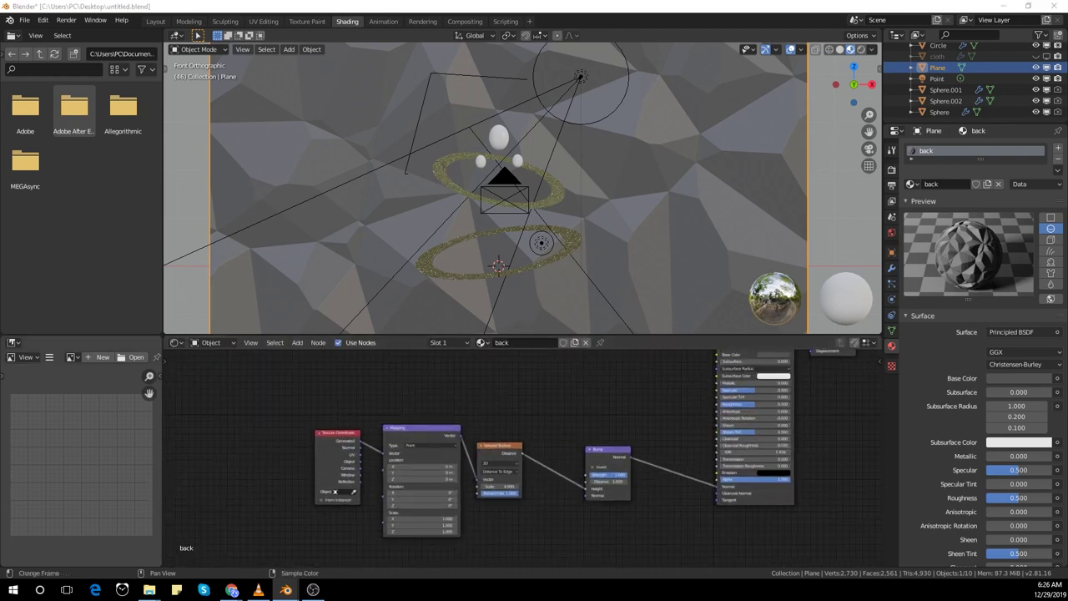
Insert a Noise Texture between the Texture Coordinate and Mapping nodes, with the Object output feeding its Vector.
{"action": "left_click_drag", "start_coordinate": [337, 434], "coordinate": [214, 446]}
{"action": "key", "text": "shift+a"}
{"action": "left_click", "coordinate": [298, 426]}
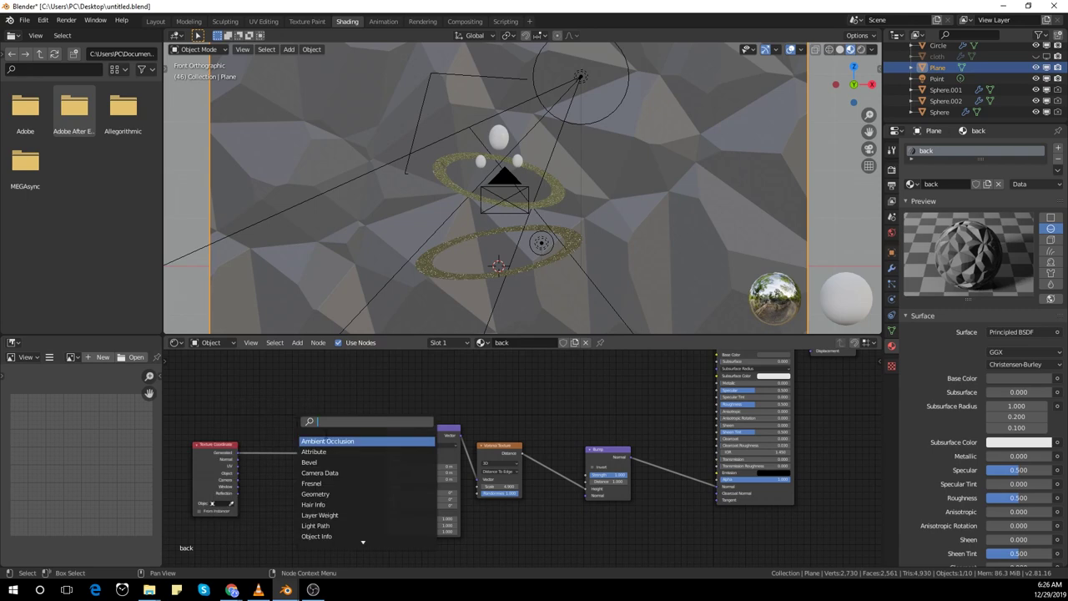
{"action": "type", "text": "noise"}
{"action": "key", "text": "Return"}
{"action": "left_click", "coordinate": [293, 421]}
{"action": "scroll", "coordinate": [212, 477], "scroll_direction": "up", "scroll_amount": 2}
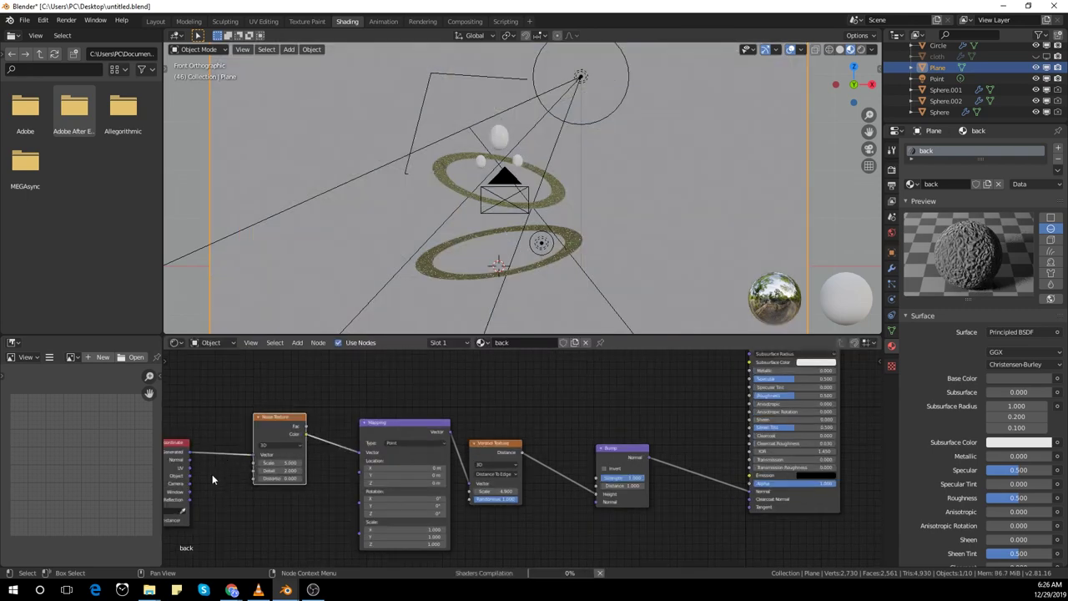
{"action": "left_click_drag", "start_coordinate": [190, 476], "coordinate": [260, 499]}
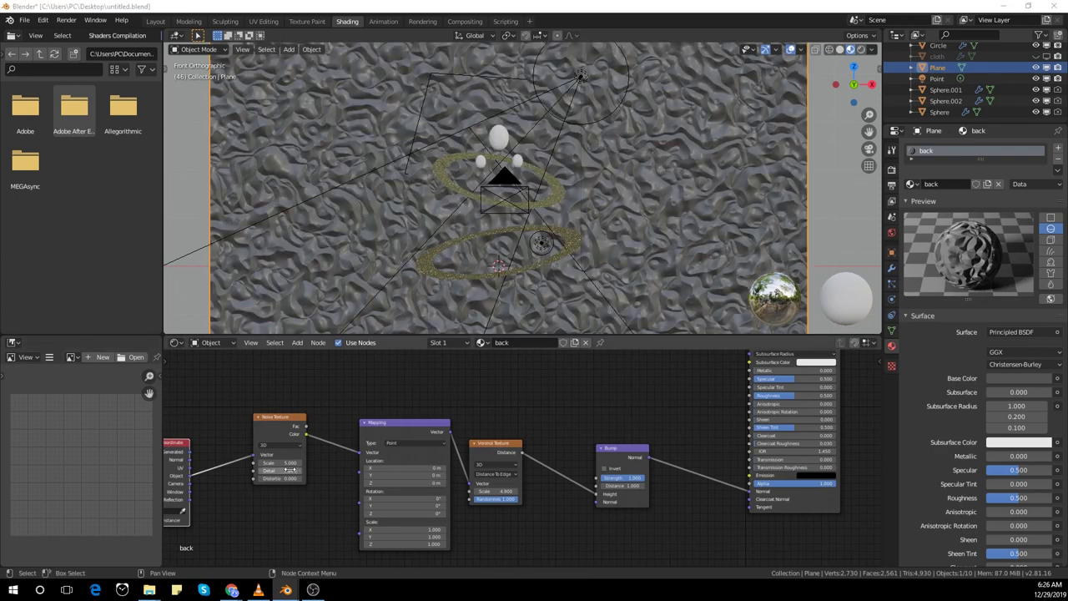
Set the Noise Texture's Scale to 2 and Detail to 7.
{"action": "mouse_move", "coordinate": [286, 463]}
{"action": "left_mouse_down"}
{"action": "mouse_move", "coordinate": [259, 463]}
{"action": "mouse_move", "coordinate": [286, 470]}
{"action": "left_mouse_up"}
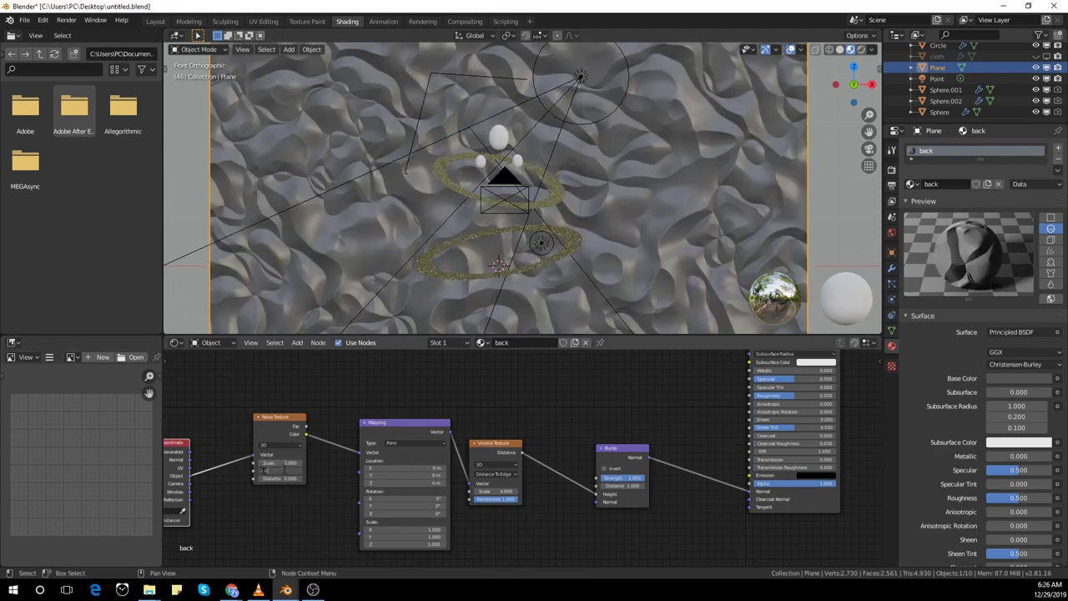
{"action": "scroll", "coordinate": [290, 497], "scroll_direction": "down", "scroll_amount": 1}
{"action": "middle_click_drag", "start_coordinate": [290, 496], "coordinate": [355, 489]}
{"action": "scroll", "coordinate": [329, 495], "scroll_direction": "down", "scroll_amount": 1}
Move the Texture Coordinate and Noise Texture nodes away from the Mapping node to make room.
{"action": "left_click_drag", "start_coordinate": [422, 502], "coordinate": [321, 438]}
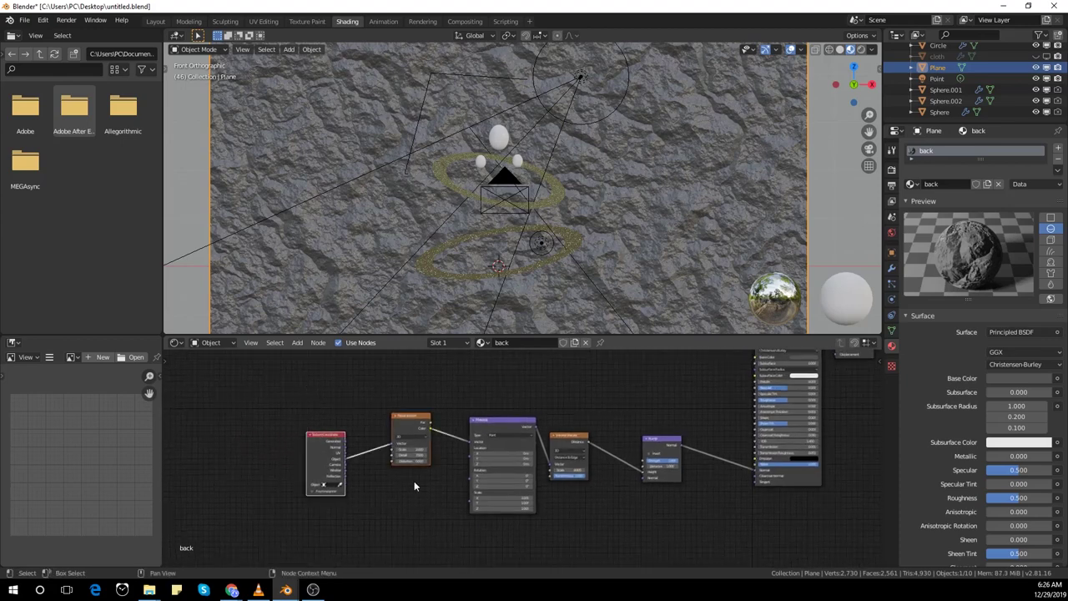
{"action": "key", "text": "g"}
{"action": "left_click", "coordinate": [341, 474]}
{"action": "left_click", "coordinate": [418, 475]}
Insert a MixRGB node between Noise Texture and Mapping, and connect the Object coordinates to its Color2.
{"action": "key", "text": "shift+a"}
{"action": "left_click", "coordinate": [430, 443]}
{"action": "type", "text": "mix"}
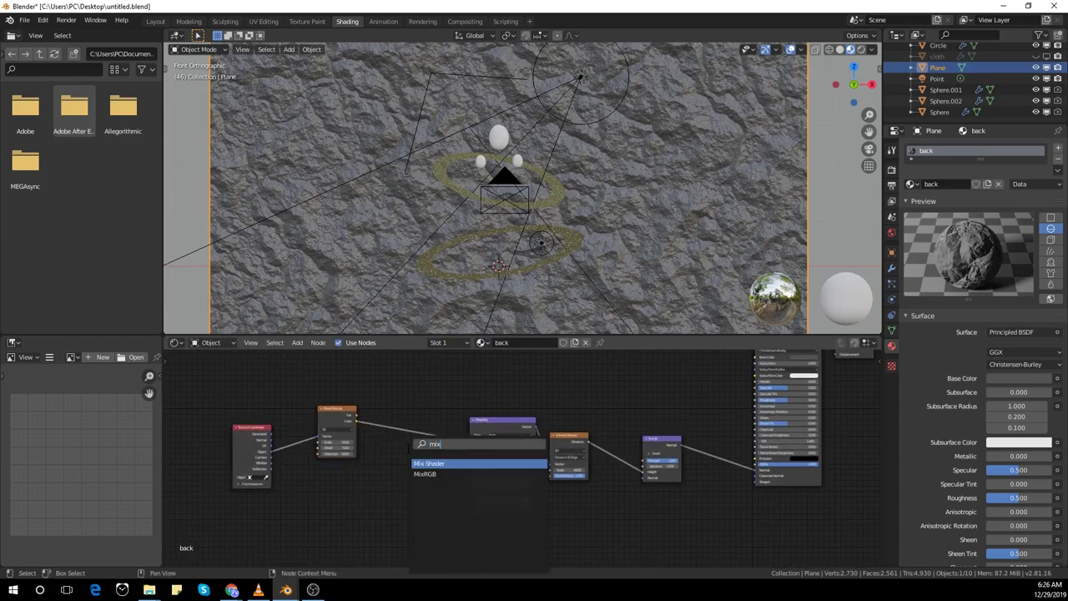
{"action": "left_click", "coordinate": [430, 474]}
{"action": "left_click", "coordinate": [401, 444]}
{"action": "scroll", "coordinate": [386, 487], "scroll_direction": "up", "scroll_amount": 1}
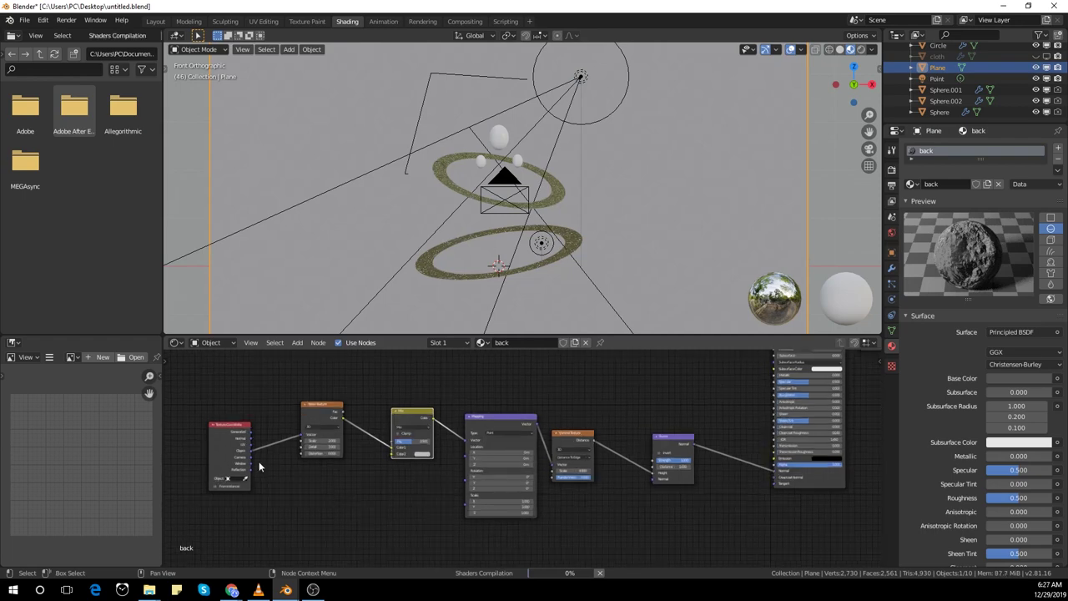
{"action": "left_click_drag", "start_coordinate": [252, 451], "coordinate": [392, 455]}
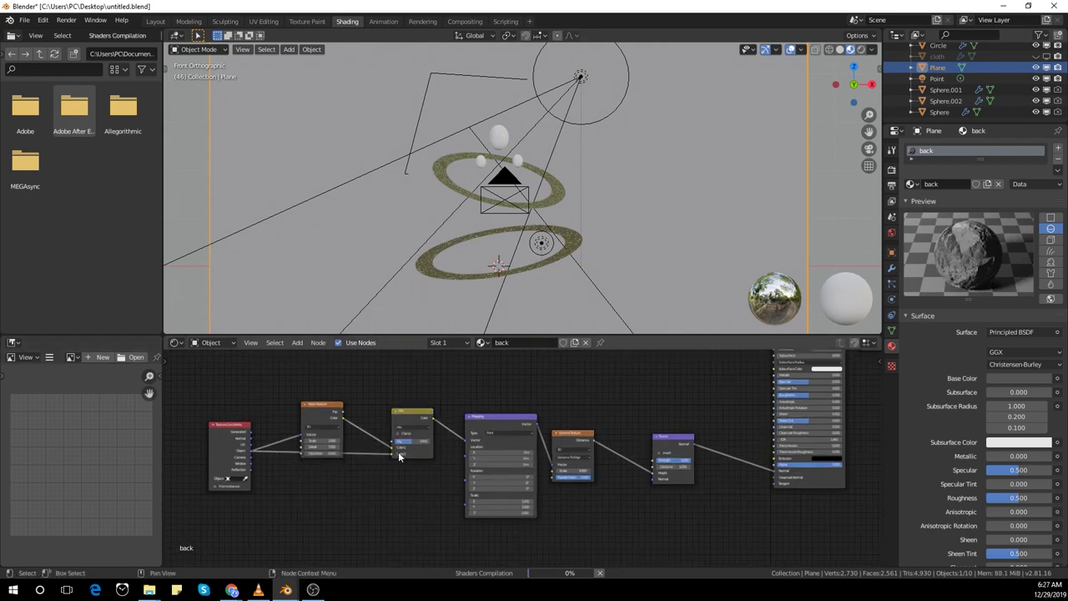
Set the Mix node's Fac to 0.7.
{"action": "scroll", "coordinate": [398, 451], "scroll_direction": "up", "scroll_amount": 2}
{"action": "scroll", "coordinate": [390, 505], "scroll_direction": "up", "scroll_amount": 3}
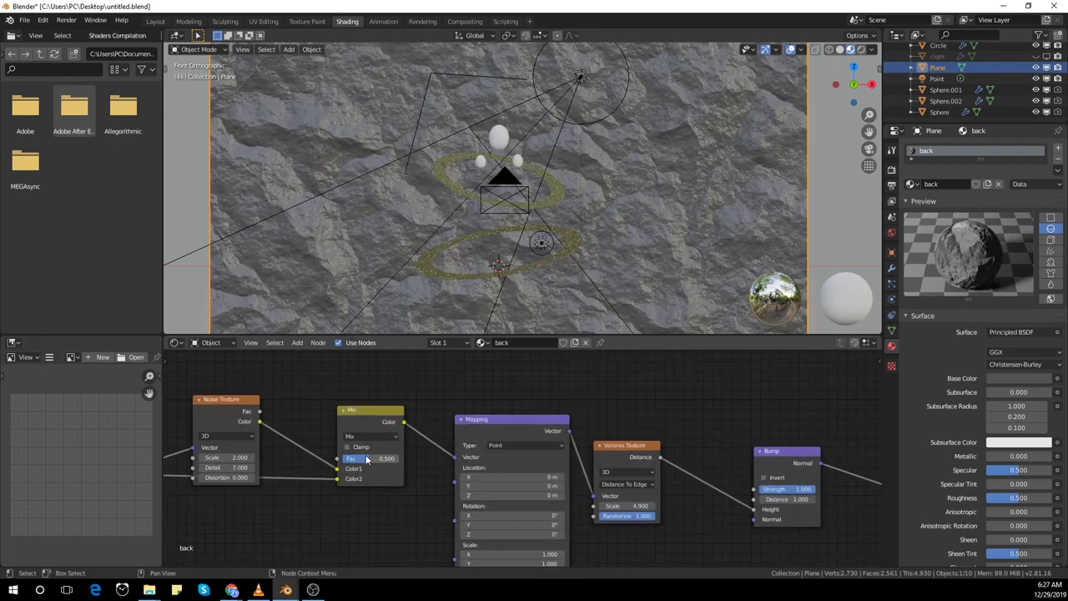
{"action": "left_click_drag", "start_coordinate": [368, 458], "coordinate": [385, 458]}
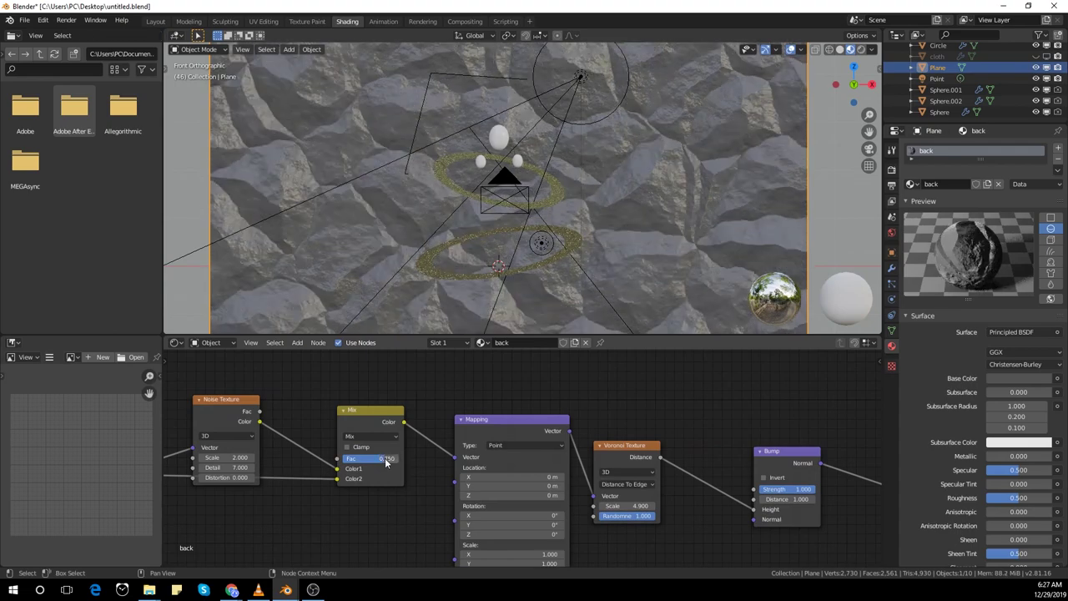
{"action": "left_click", "coordinate": [384, 459]}
{"action": "type", "text": "0.7"}
{"action": "key", "text": "Return"}
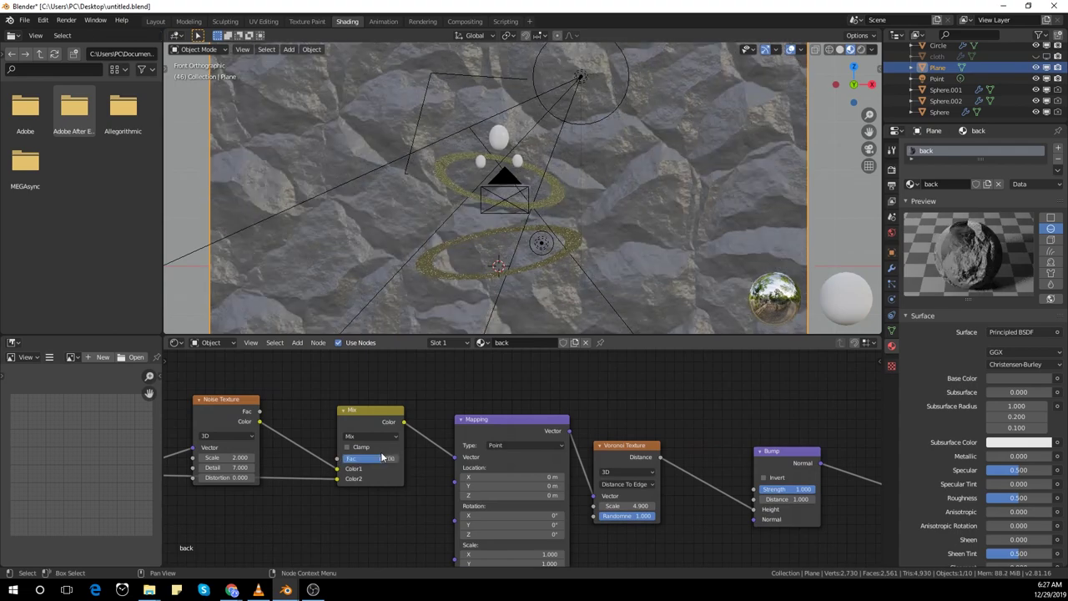
Space out the Texture Coordinate node and insert a duplicate of the Noise Texture between it and the original noise.
{"action": "scroll", "coordinate": [320, 516], "scroll_direction": "down", "scroll_amount": 2}
{"action": "middle_click_drag", "start_coordinate": [320, 516], "coordinate": [421, 505]}
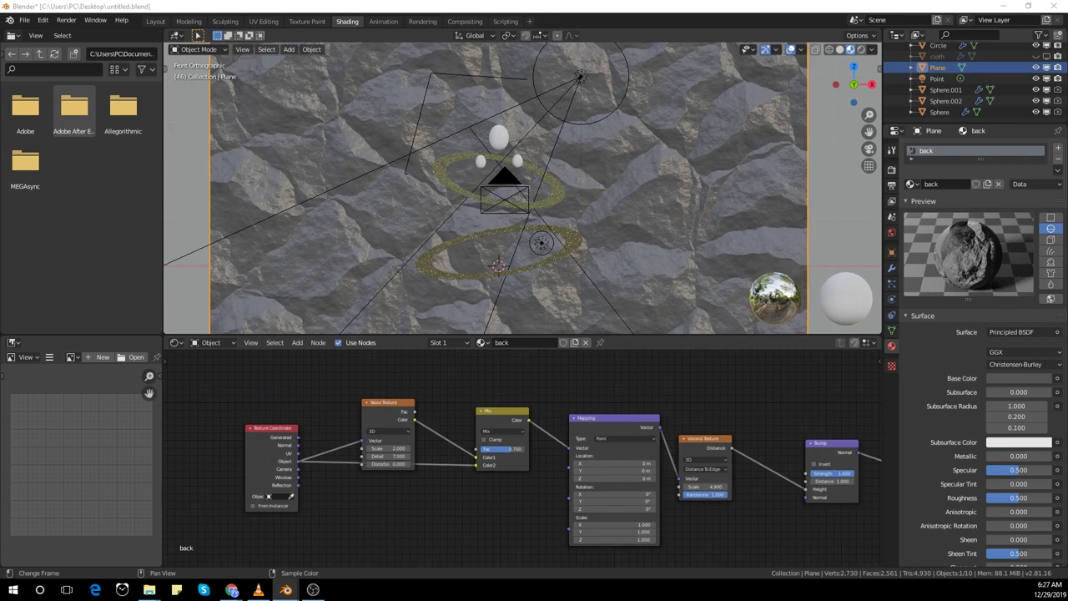
{"action": "scroll", "coordinate": [357, 524], "scroll_direction": "down", "scroll_amount": 3}
{"action": "left_click_drag", "start_coordinate": [314, 453], "coordinate": [229, 462]}
{"action": "middle_click_drag", "start_coordinate": [393, 510], "coordinate": [370, 510]}
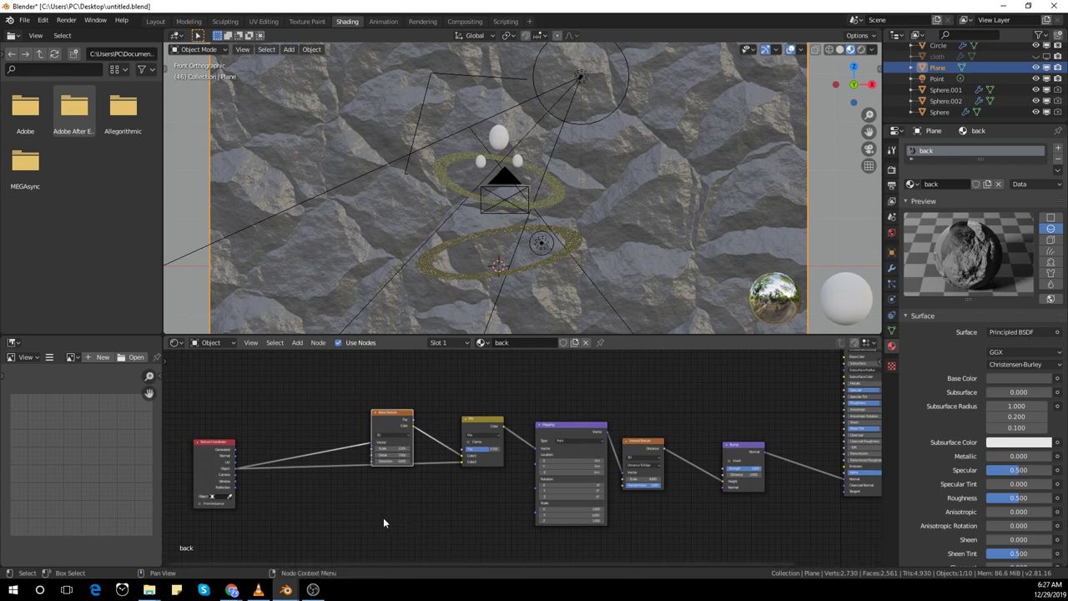
{"action": "key", "text": "shift+a"}
{"action": "mouse_move", "coordinate": [383, 487]}
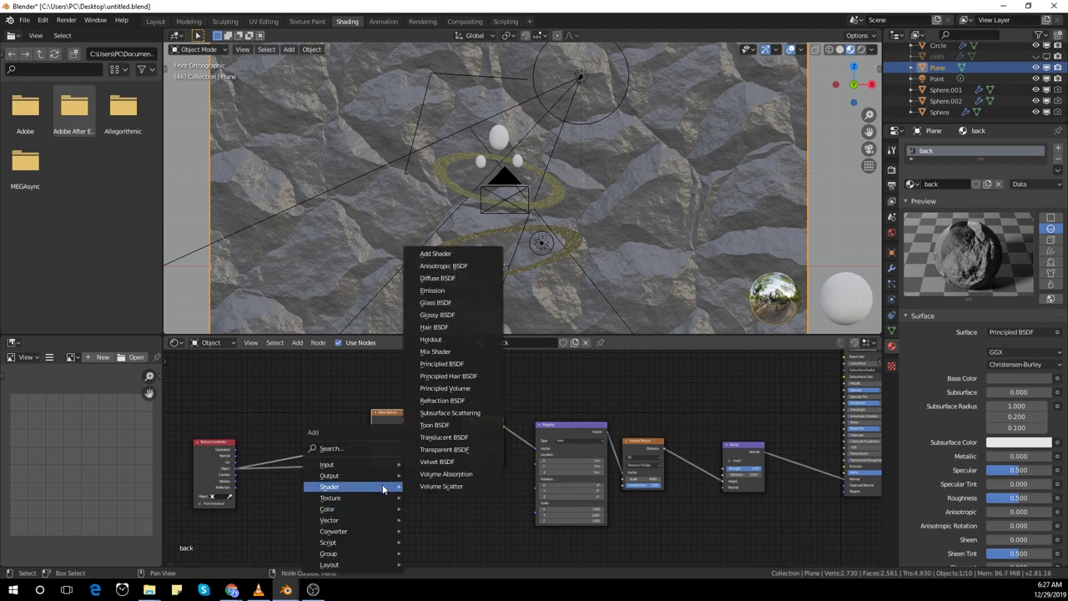
{"action": "key", "text": "shift+d"}
{"action": "left_click", "coordinate": [298, 440]}
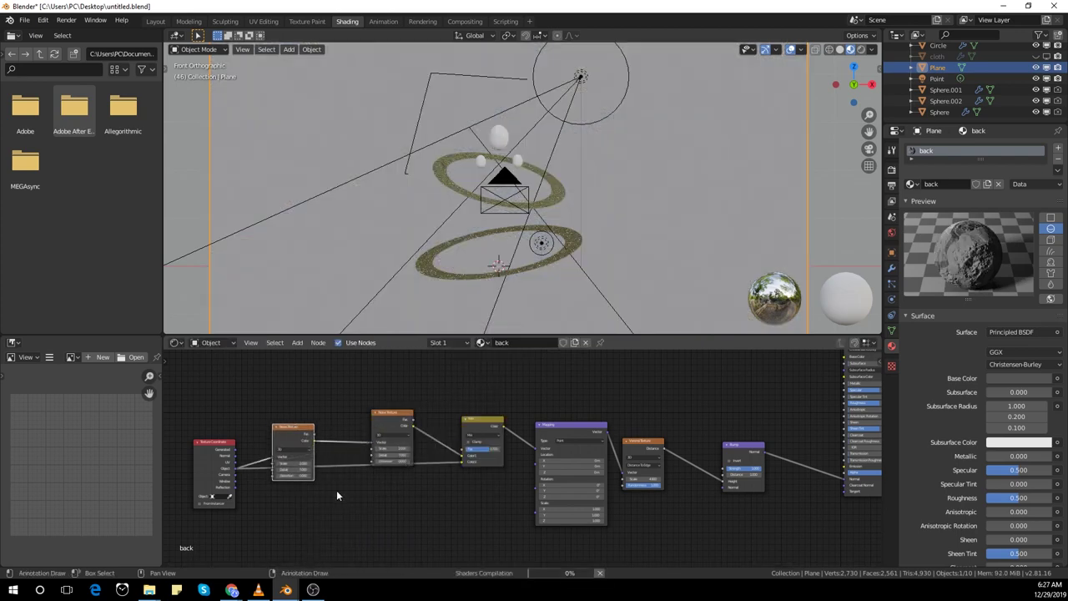
{"action": "scroll", "coordinate": [416, 511], "scroll_direction": "up", "scroll_amount": 5}
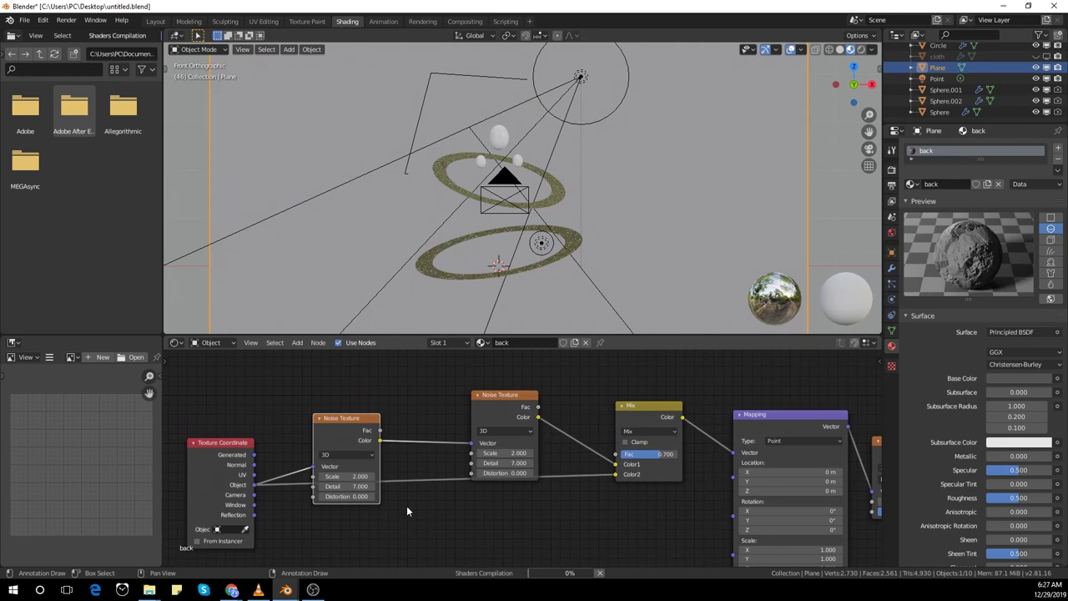
Set the duplicated Noise Texture's Scale to 19 and Detail to 2.
{"action": "scroll", "coordinate": [413, 506], "scroll_direction": "down", "scroll_amount": 2}
{"action": "left_click", "coordinate": [378, 474]}
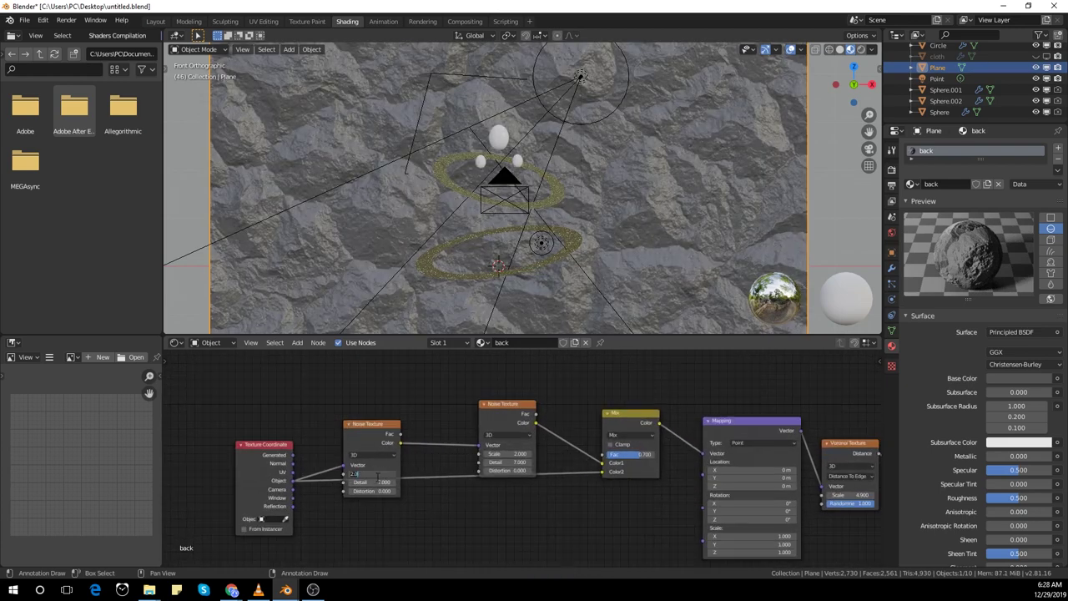
{"action": "type", "text": "19"}
{"action": "key", "text": "Return"}
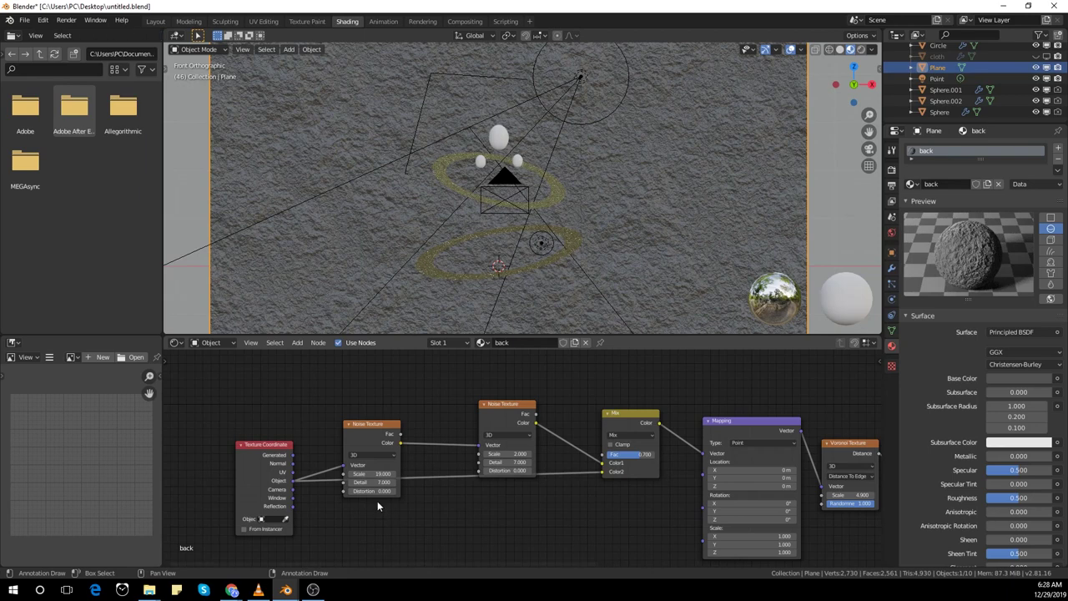
{"action": "type", "text": "2"}
{"action": "key", "text": "Return"}
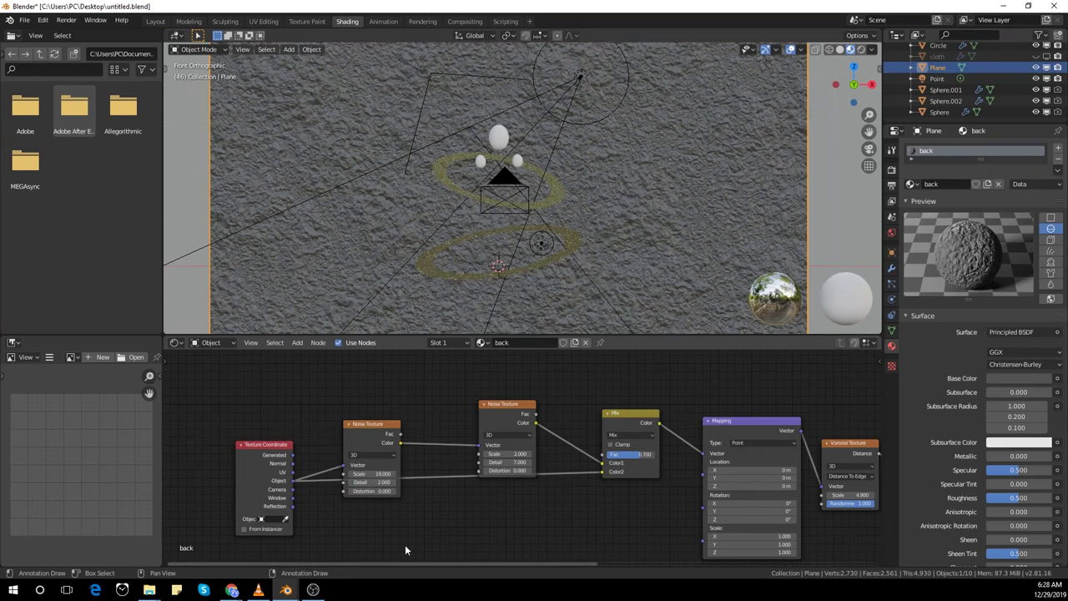
{"action": "key", "text": "shift+a"}
{"action": "left_click", "coordinate": [399, 451]}
{"action": "type", "text": "mix"}
{"action": "key", "text": "Return"}
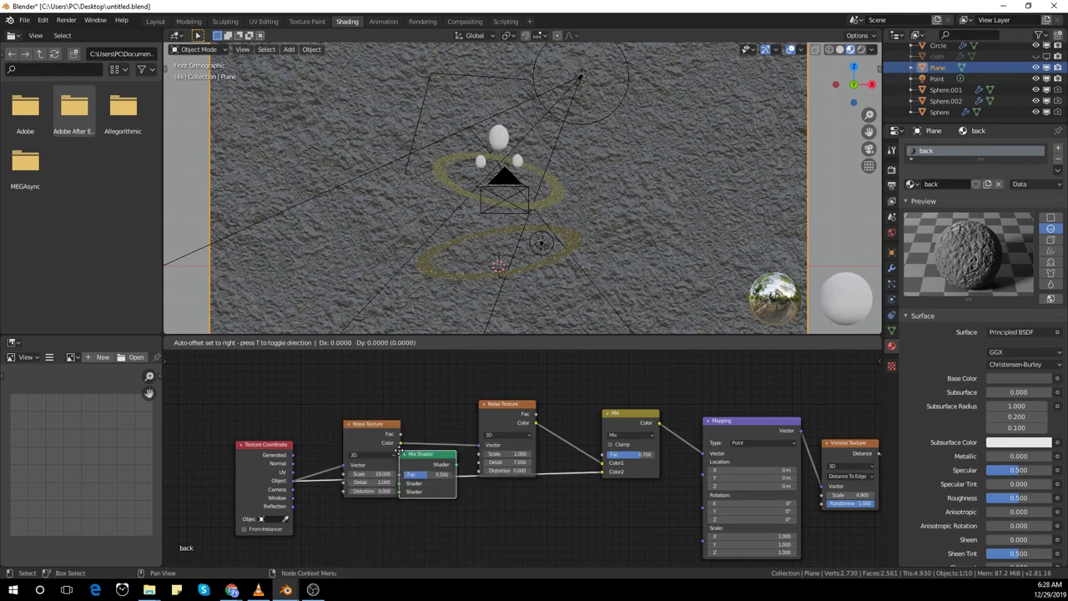
{"action": "right_click", "coordinate": [399, 452]}
Insert a MixRGB node between the two Noise Textures and connect the Object coordinates to its Color2.
{"action": "key", "text": "shift+a"}
{"action": "left_click", "coordinate": [385, 445]}
{"action": "type", "text": "mix"}
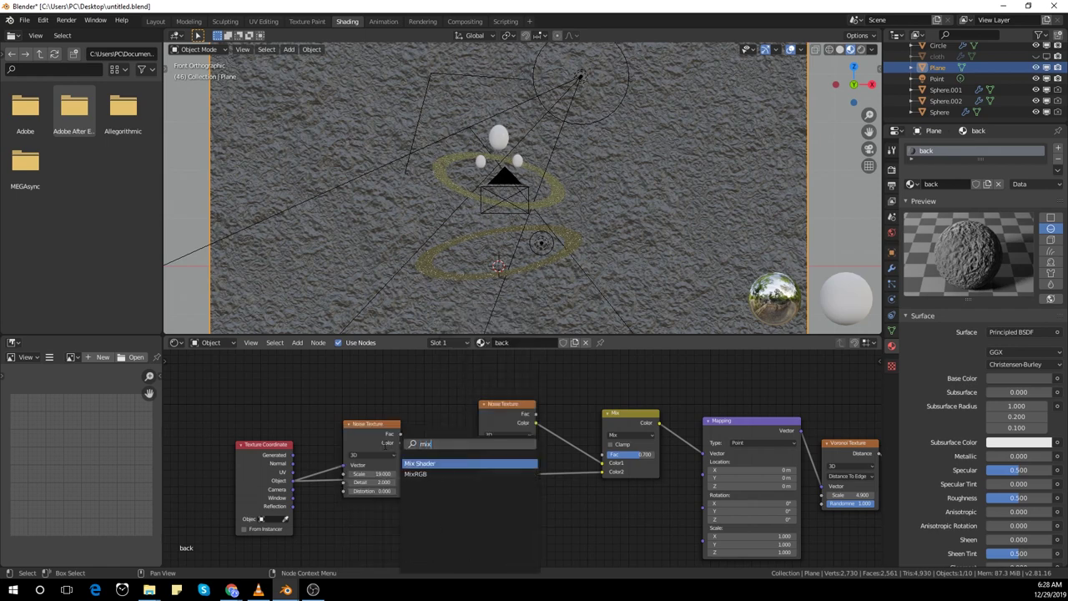
{"action": "key", "text": "Down"}
{"action": "key", "text": "Return"}
{"action": "left_click", "coordinate": [412, 402]}
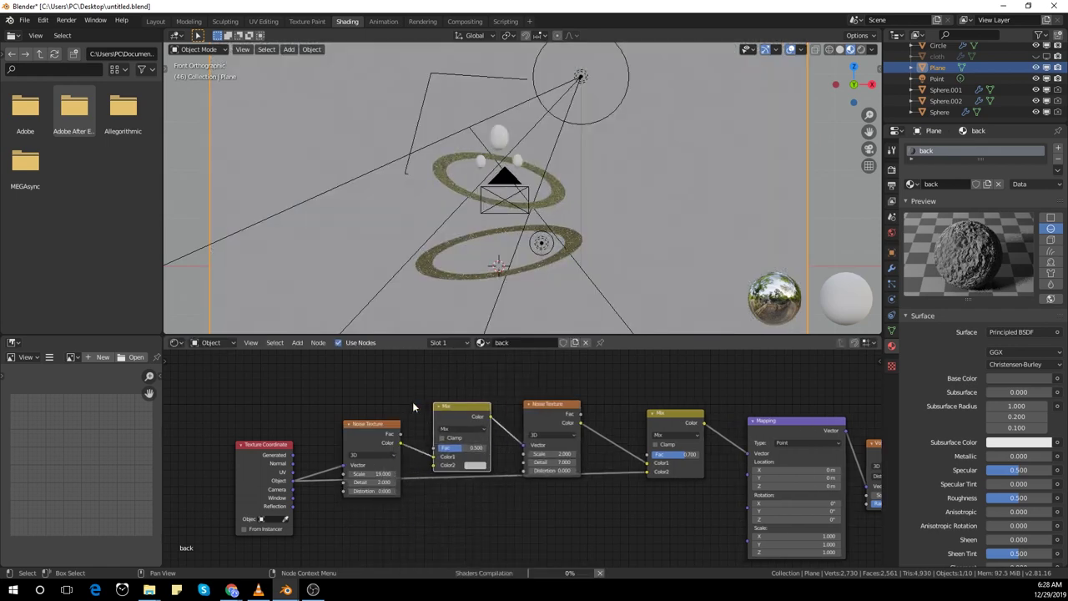
{"action": "left_click_drag", "start_coordinate": [292, 481], "coordinate": [436, 477]}
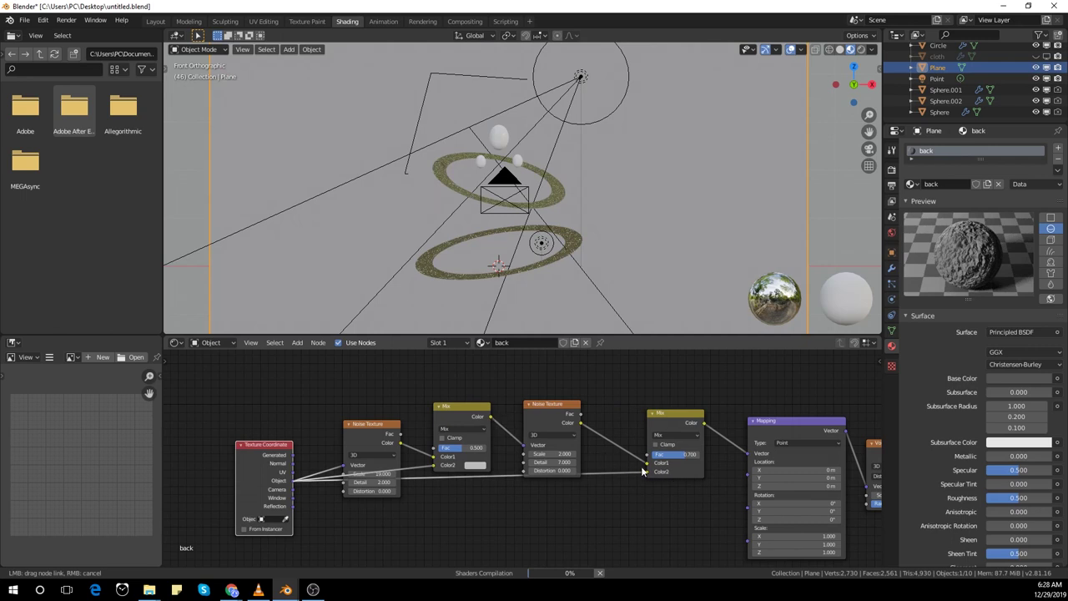
Feed the new Mix node's Color into Color2 of the Mix node before Mapping, and raise the new Mix's Fac.
{"action": "left_click_drag", "start_coordinate": [643, 471], "coordinate": [646, 472]}
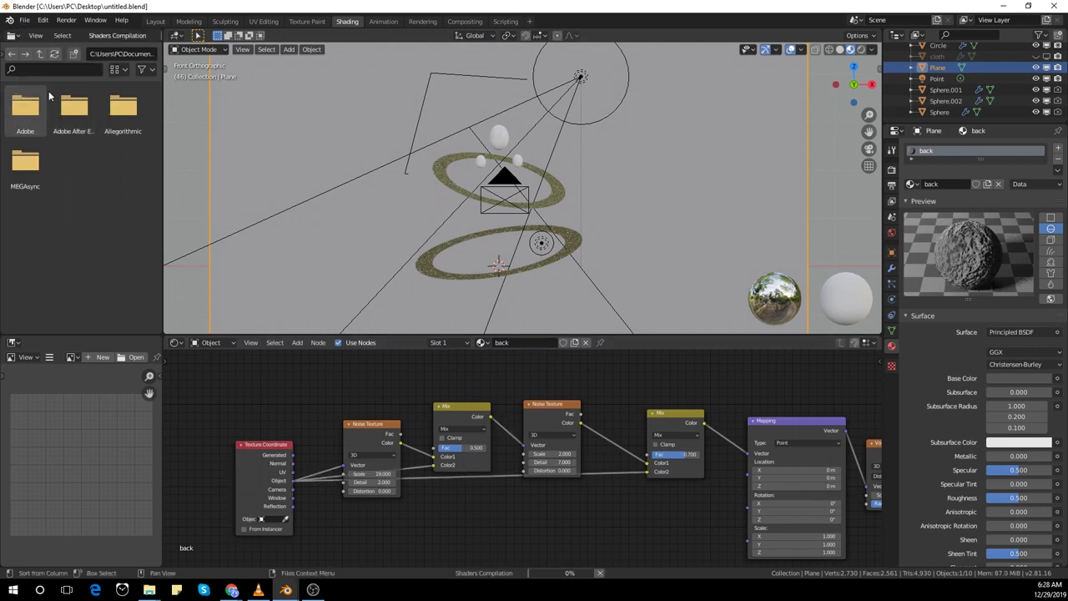
{"action": "left_click_drag", "start_coordinate": [402, 443], "coordinate": [646, 472]}
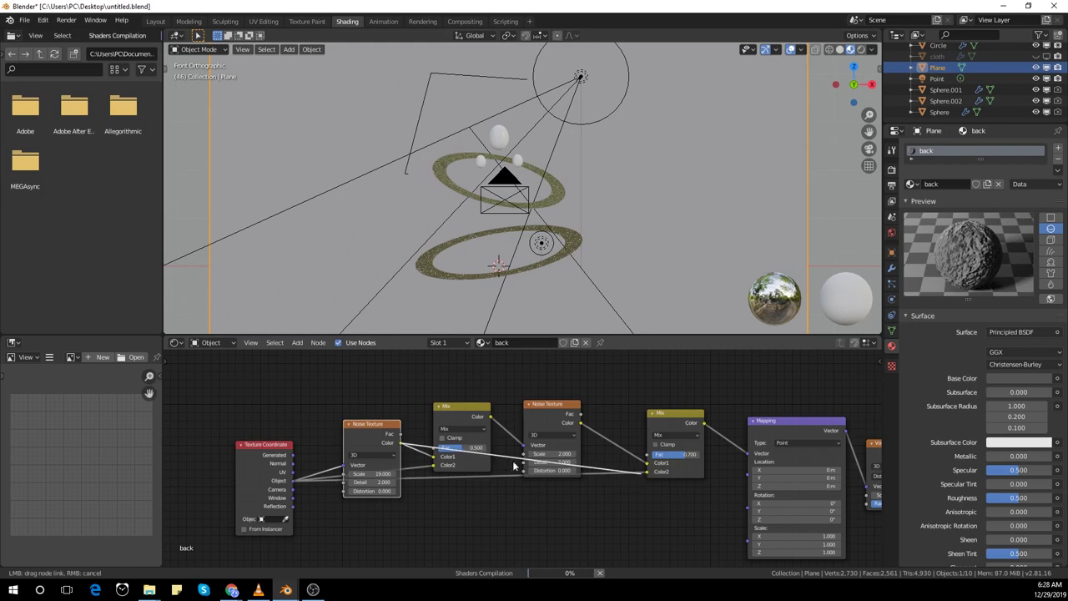
{"action": "left_click_drag", "start_coordinate": [491, 419], "coordinate": [646, 463]}
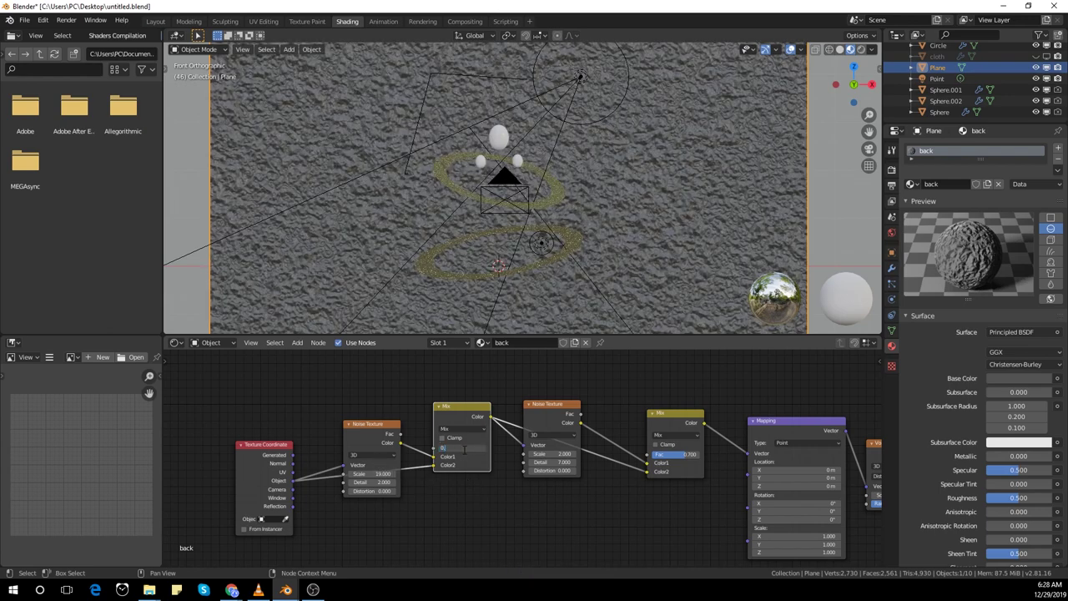
{"action": "key", "text": "Return"}
{"action": "scroll", "coordinate": [498, 509], "scroll_direction": "down", "scroll_amount": 2}
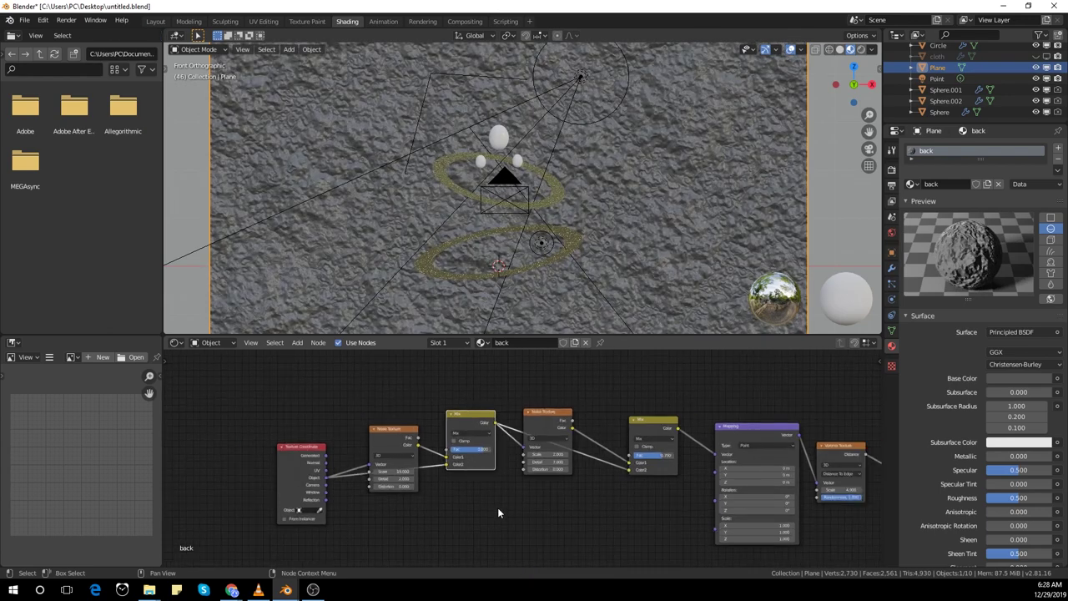
Insert a ColorRamp between the Voronoi Texture's Distance and the Bump node's Height.
{"action": "middle_click_drag", "start_coordinate": [537, 506], "coordinate": [342, 521]}
{"action": "scroll", "coordinate": [663, 430], "scroll_direction": "down", "scroll_amount": 4}
{"action": "middle_click_drag", "start_coordinate": [668, 428], "coordinate": [540, 414]}
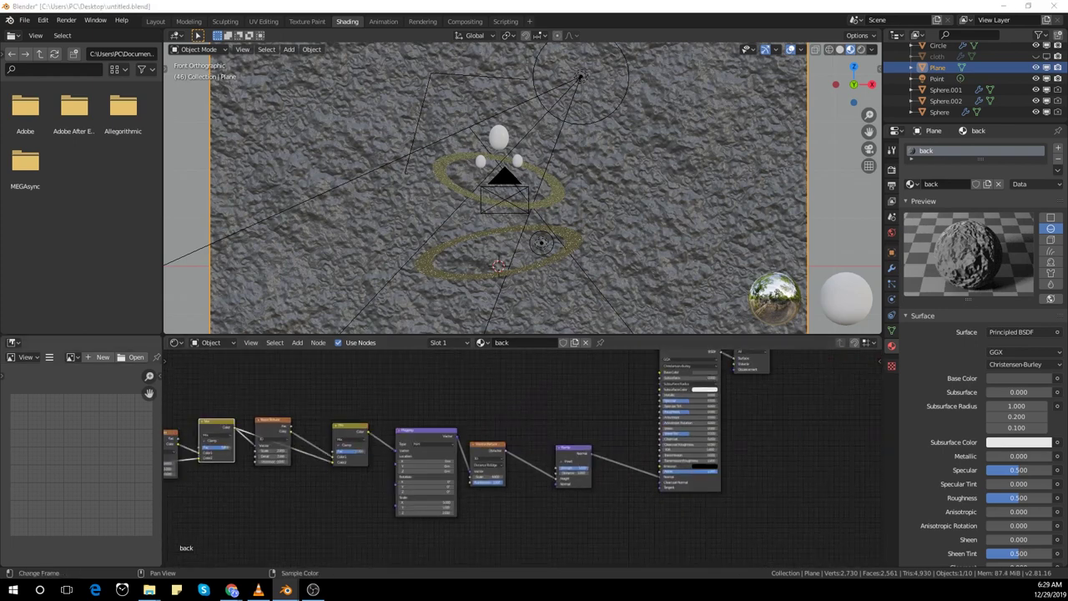
{"action": "scroll", "coordinate": [500, 514], "scroll_direction": "up", "scroll_amount": 2}
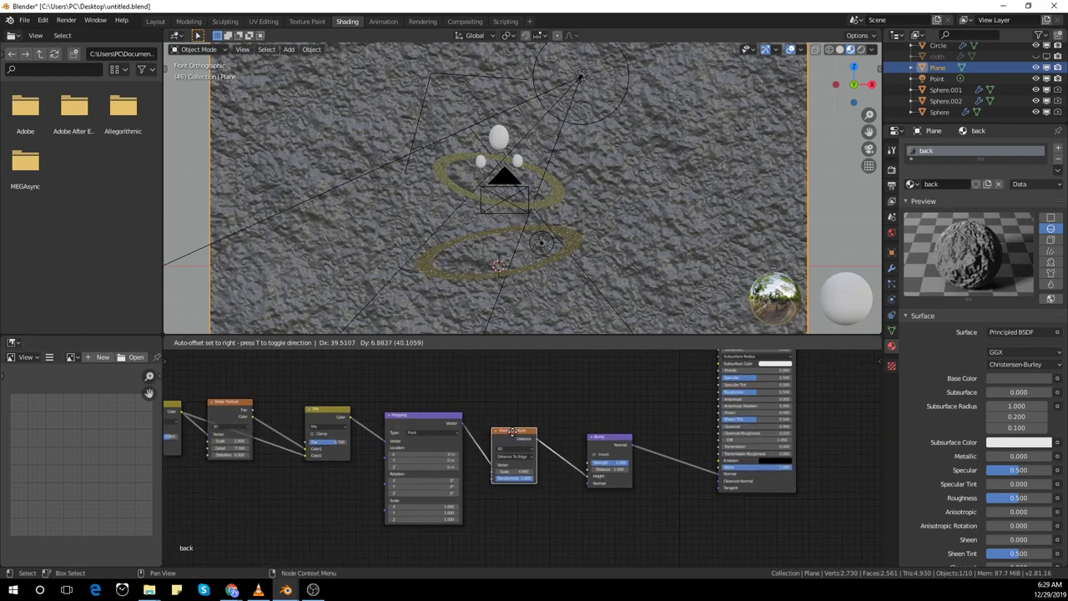
{"action": "scroll", "coordinate": [494, 507], "scroll_direction": "up", "scroll_amount": 1}
{"action": "key", "text": "shift+a"}
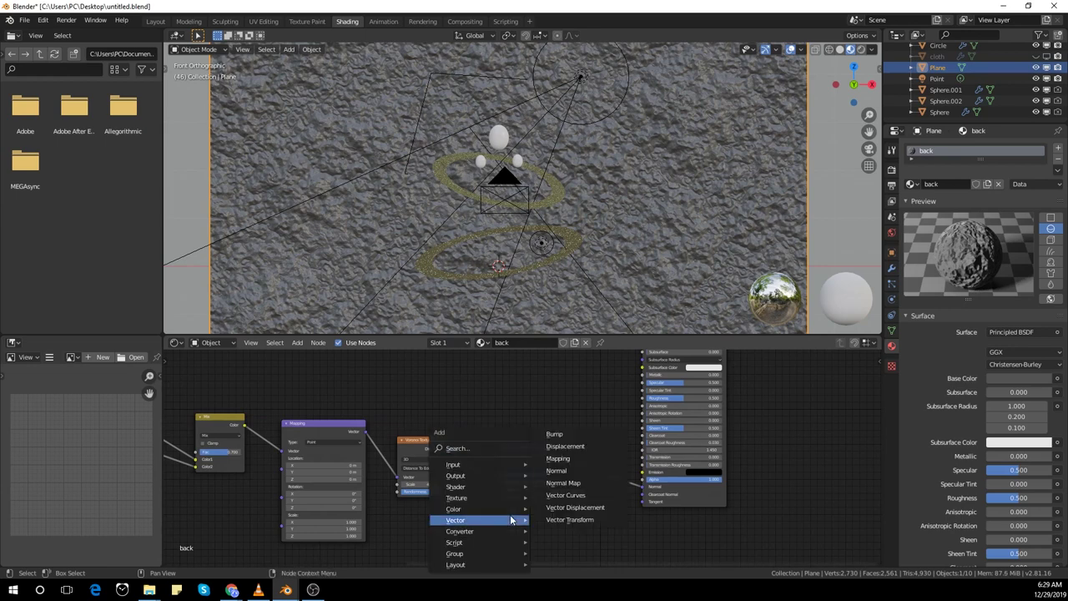
{"action": "left_click", "coordinate": [482, 452]}
{"action": "type", "text": "colo"}
{"action": "key", "text": "Down"}
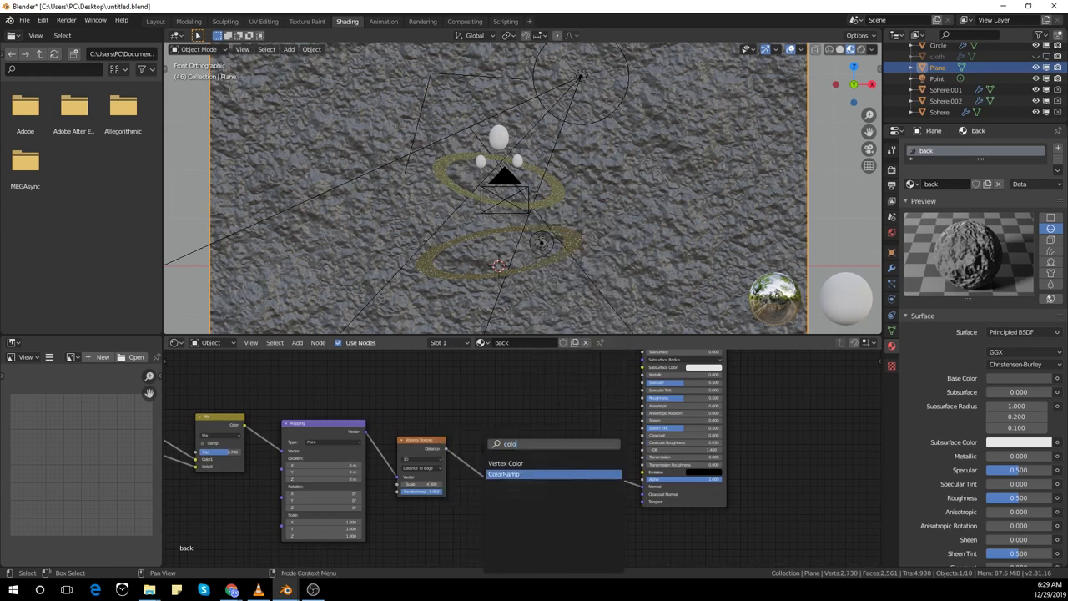
{"action": "key", "text": "Return"}
{"action": "left_click", "coordinate": [482, 448]}
{"action": "scroll", "coordinate": [555, 501], "scroll_direction": "up", "scroll_amount": 2}
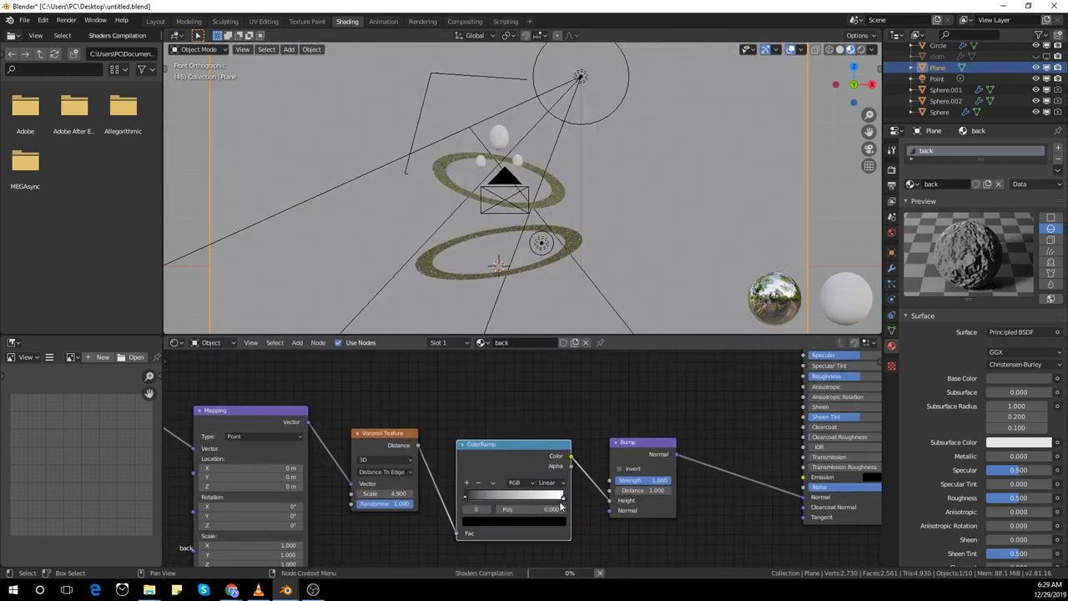
Shift the ColorRamp's white stop toward the black end and enter 0.5 as its position.
{"action": "left_click", "coordinate": [562, 498]}
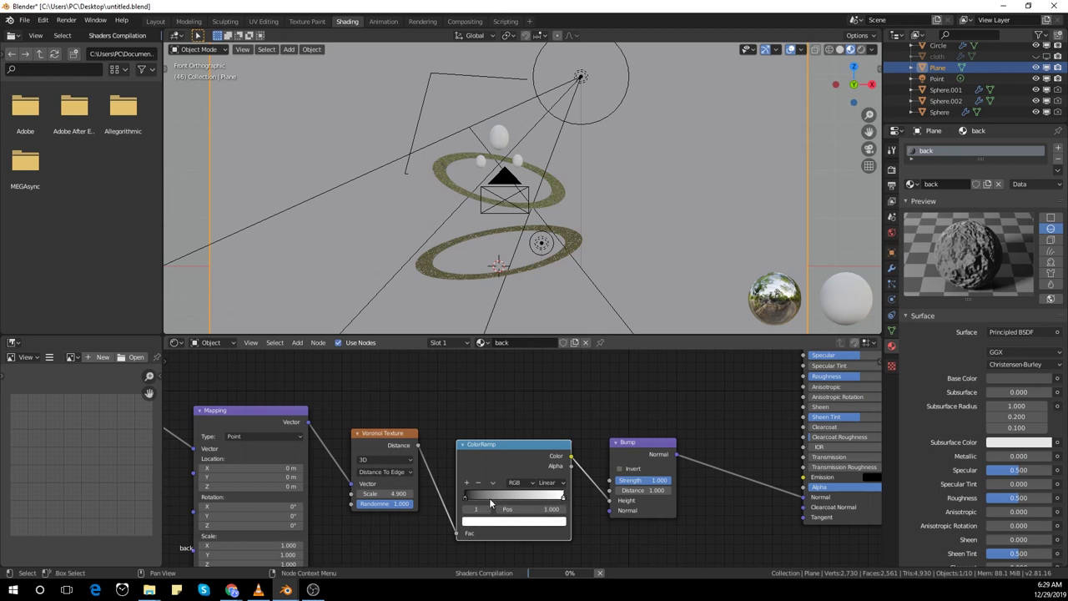
{"action": "left_click_drag", "start_coordinate": [489, 498], "coordinate": [466, 504]}
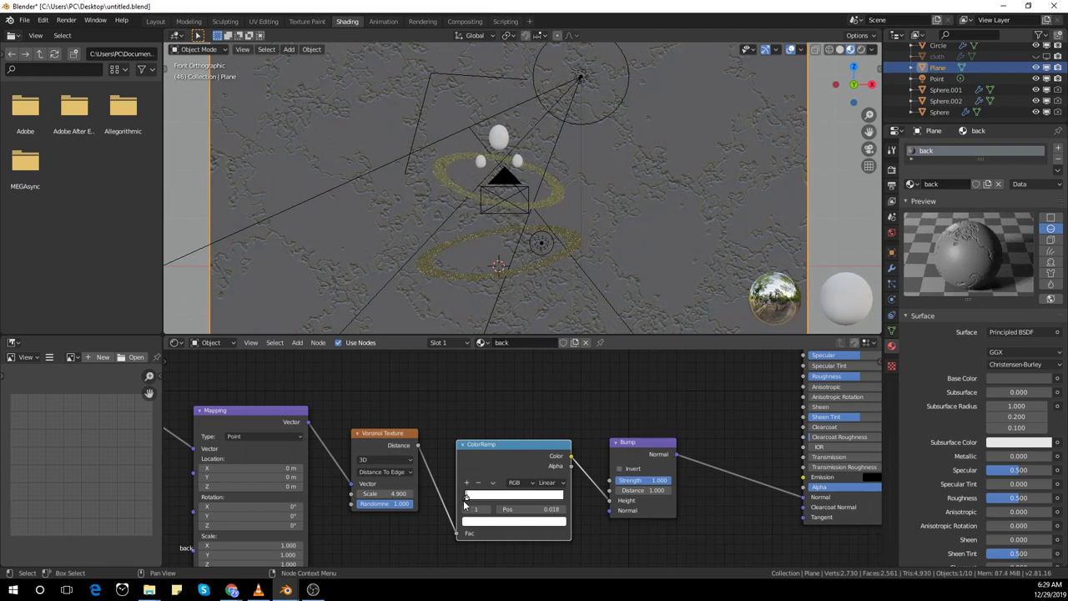
{"action": "scroll", "coordinate": [523, 459], "scroll_direction": "up", "scroll_amount": 3}
{"action": "left_click", "coordinate": [571, 545]}
{"action": "type", "text": "0.5"}
{"action": "key", "text": "Return"}
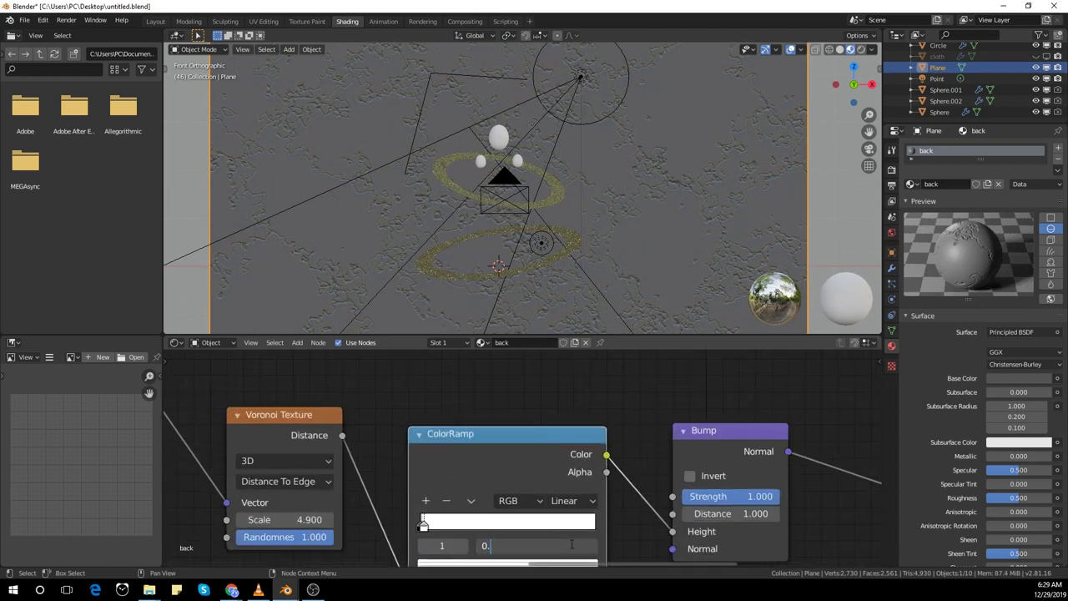
Set the position of the ColorRamp's white stop to 0.008.
{"action": "left_click", "coordinate": [545, 547]}
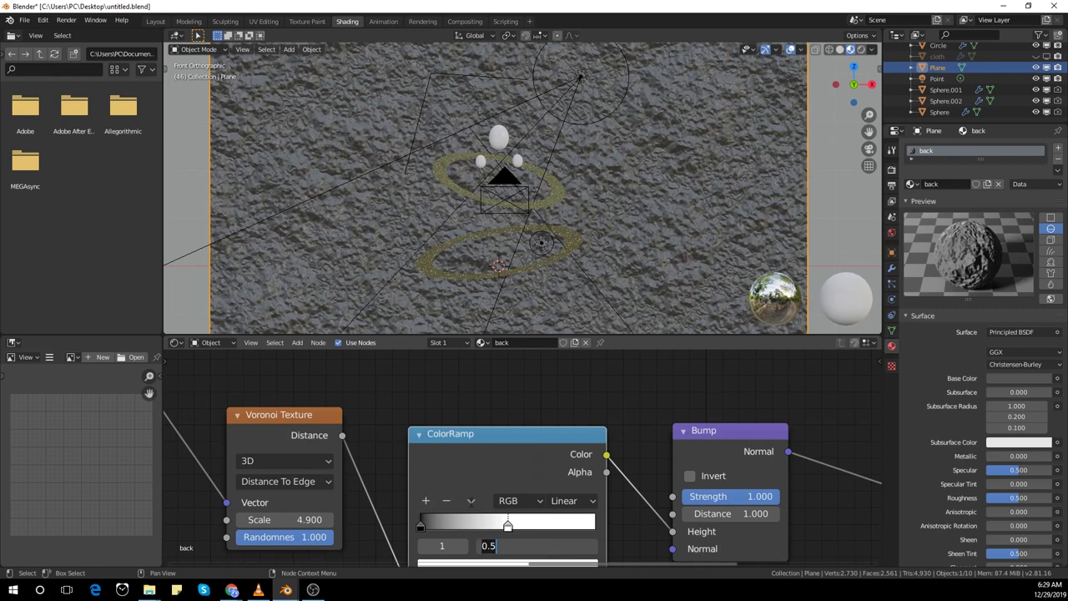
{"action": "left_click_drag", "start_coordinate": [508, 524], "coordinate": [424, 534]}
{"action": "left_click", "coordinate": [483, 550]}
{"action": "left_click", "coordinate": [483, 549]}
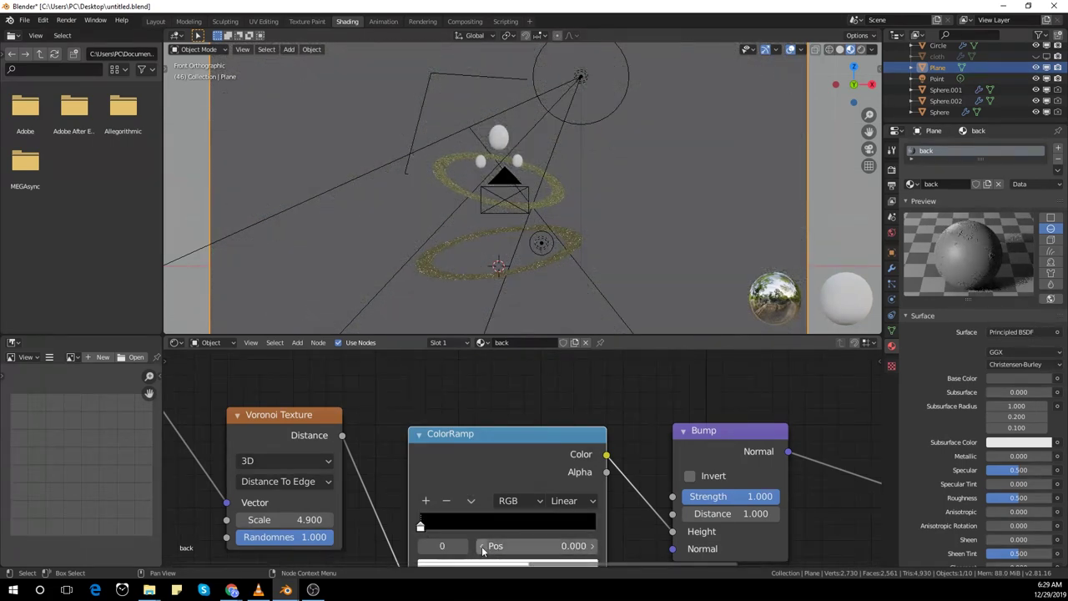
{"action": "left_click", "coordinate": [594, 550]}
{"action": "double_click", "coordinate": [575, 546]}
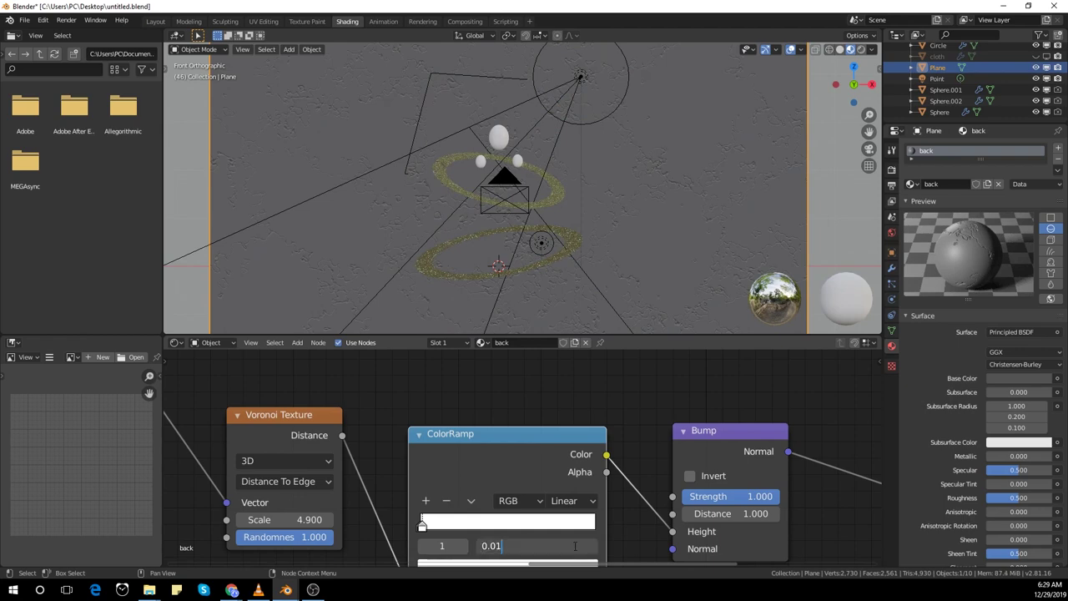
{"action": "key", "text": "Return"}
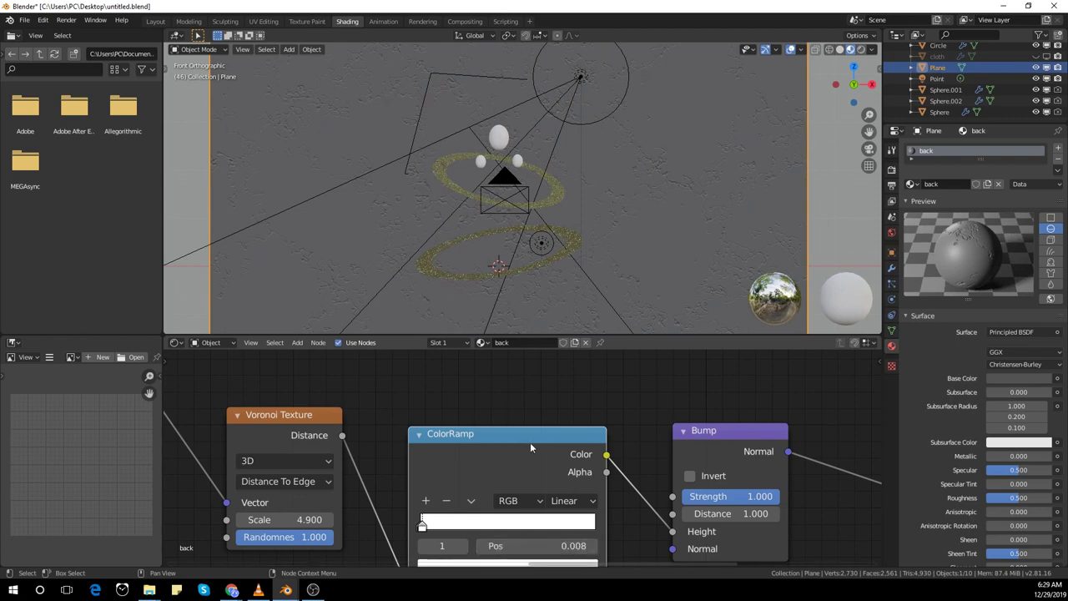
Examine the crack pattern on the backdrop plane both close up and from farther away.
{"action": "scroll", "coordinate": [530, 443], "scroll_direction": "down", "scroll_amount": 4}
{"action": "scroll", "coordinate": [437, 247], "scroll_direction": "up", "scroll_amount": 1}
{"action": "scroll", "coordinate": [431, 247], "scroll_direction": "up", "scroll_amount": 6}
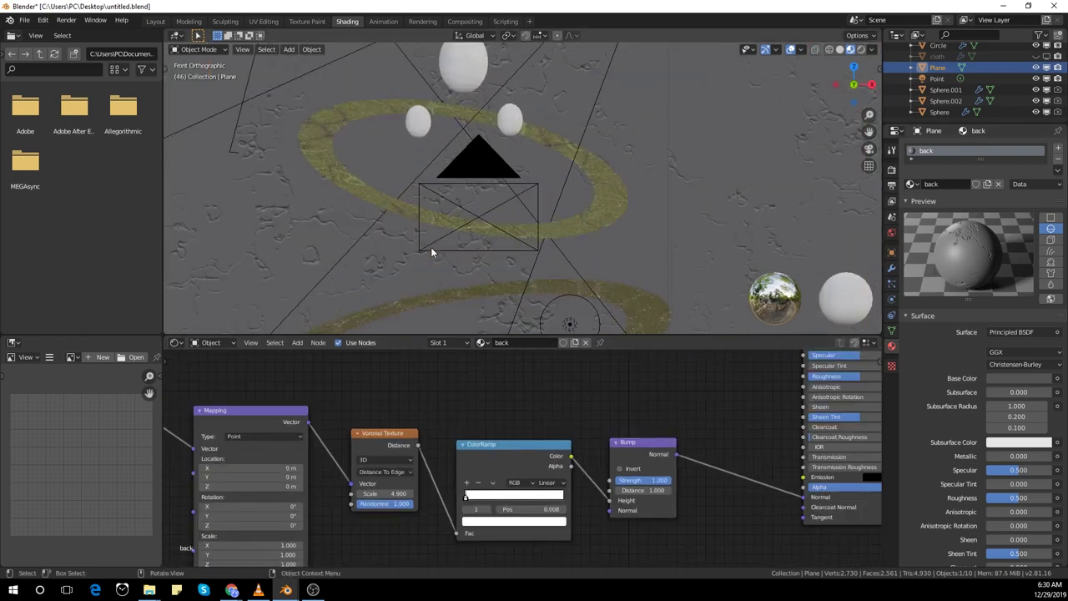
{"action": "scroll", "coordinate": [431, 247], "scroll_direction": "down", "scroll_amount": 3}
{"action": "scroll", "coordinate": [433, 251], "scroll_direction": "down", "scroll_amount": 3}
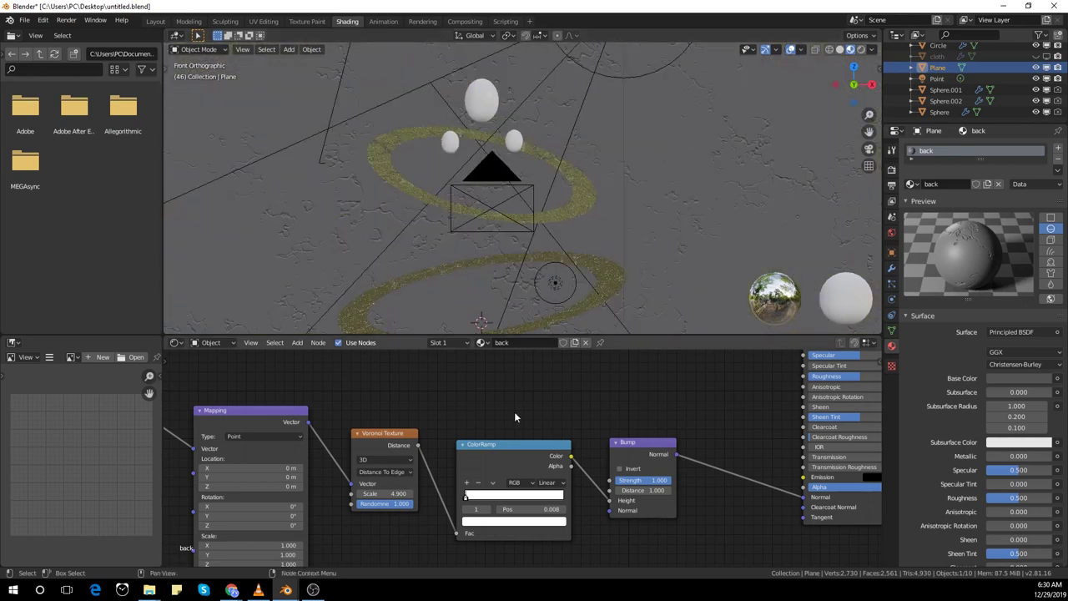
{"action": "scroll", "coordinate": [515, 412], "scroll_direction": "down", "scroll_amount": 2}
{"action": "scroll", "coordinate": [459, 261], "scroll_direction": "down", "scroll_amount": 3}
{"action": "scroll", "coordinate": [494, 406], "scroll_direction": "down", "scroll_amount": 2}
{"action": "scroll", "coordinate": [495, 407], "scroll_direction": "up", "scroll_amount": 2}
Move the Bump node lower, between the ColorRamp and the Principled BSDF, and leave it expanded.
{"action": "middle_click_drag", "start_coordinate": [506, 417], "coordinate": [465, 379]}
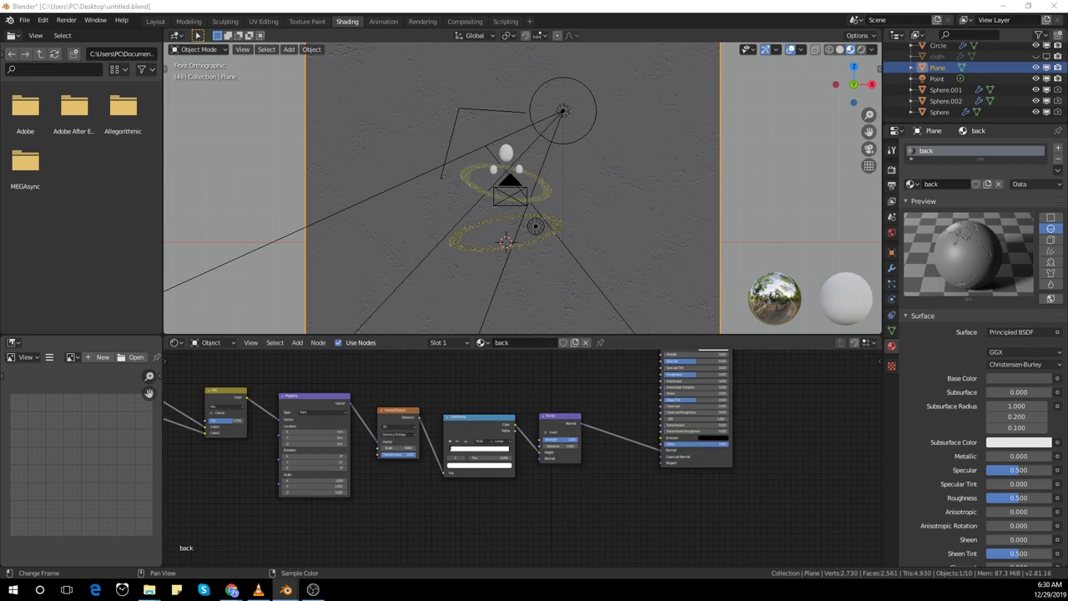
{"action": "scroll", "coordinate": [446, 513], "scroll_direction": "up", "scroll_amount": 2}
{"action": "middle_click_drag", "start_coordinate": [445, 512], "coordinate": [359, 496]}
{"action": "scroll", "coordinate": [434, 435], "scroll_direction": "down", "scroll_amount": 3}
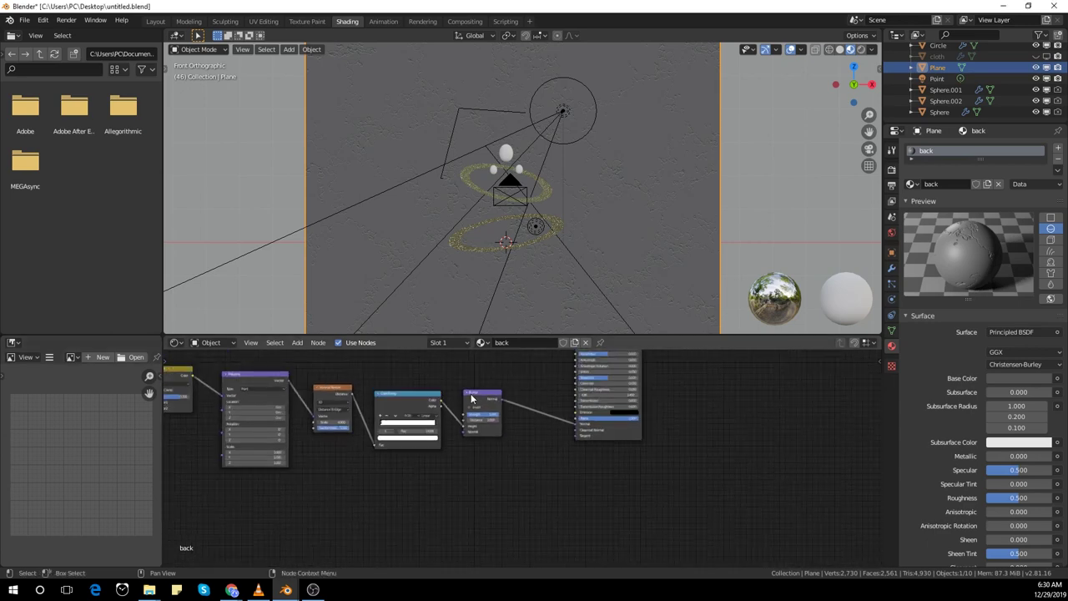
{"action": "left_click_drag", "start_coordinate": [473, 398], "coordinate": [498, 432]}
{"action": "scroll", "coordinate": [536, 497], "scroll_direction": "up", "scroll_amount": 4}
{"action": "middle_click_drag", "start_coordinate": [536, 498], "coordinate": [550, 495]}
{"action": "left_click", "coordinate": [487, 395]}
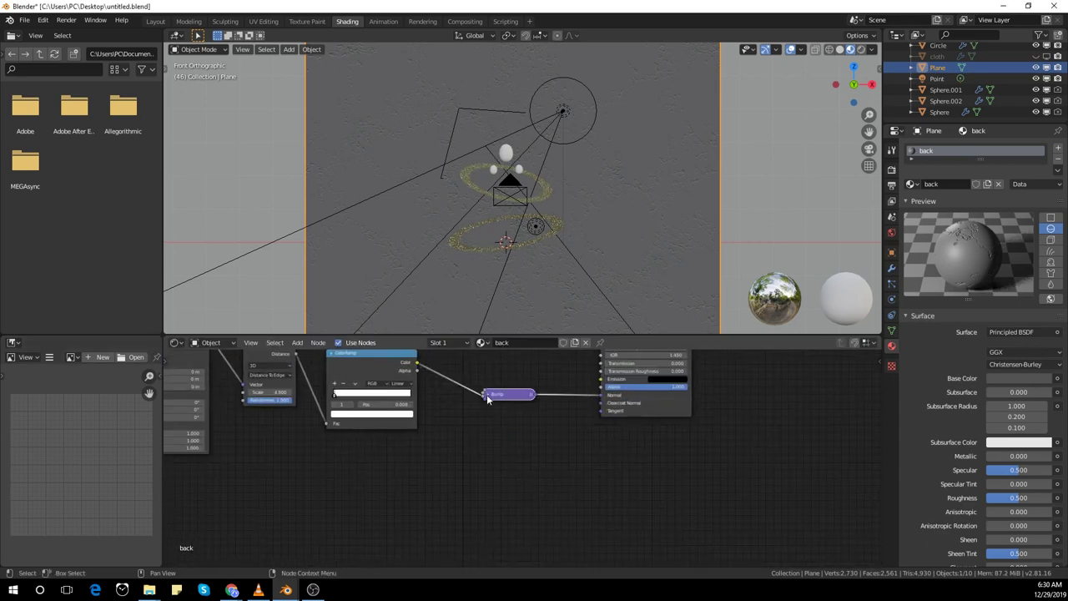
{"action": "left_click", "coordinate": [488, 395]}
{"action": "scroll", "coordinate": [398, 471], "scroll_direction": "down", "scroll_amount": 1}
Add a second Bump node below the ColorRamp and connect its Normal output to the first Bump's Normal input.
{"action": "key", "text": "shift+a"}
{"action": "type", "text": "bu"}
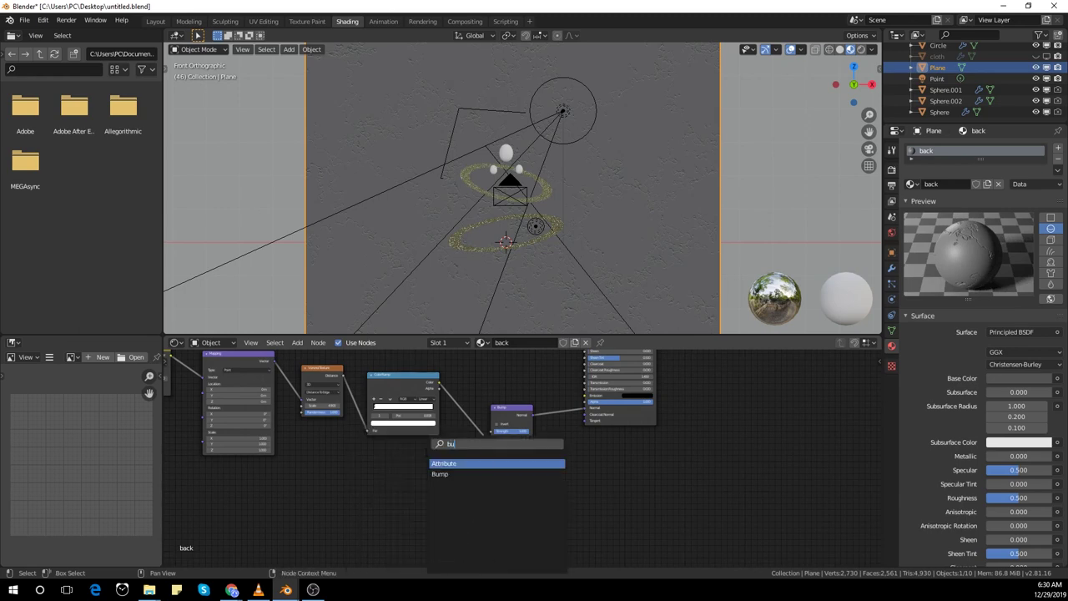
{"action": "type", "text": "m"}
{"action": "key", "text": "Return"}
{"action": "left_click", "coordinate": [381, 462]}
{"action": "scroll", "coordinate": [399, 517], "scroll_direction": "up", "scroll_amount": 3}
{"action": "left_click_drag", "start_coordinate": [430, 463], "coordinate": [514, 433]}
{"action": "middle_click_drag", "start_coordinate": [502, 459], "coordinate": [561, 452]}
{"action": "scroll", "coordinate": [558, 451], "scroll_direction": "down", "scroll_amount": 2}
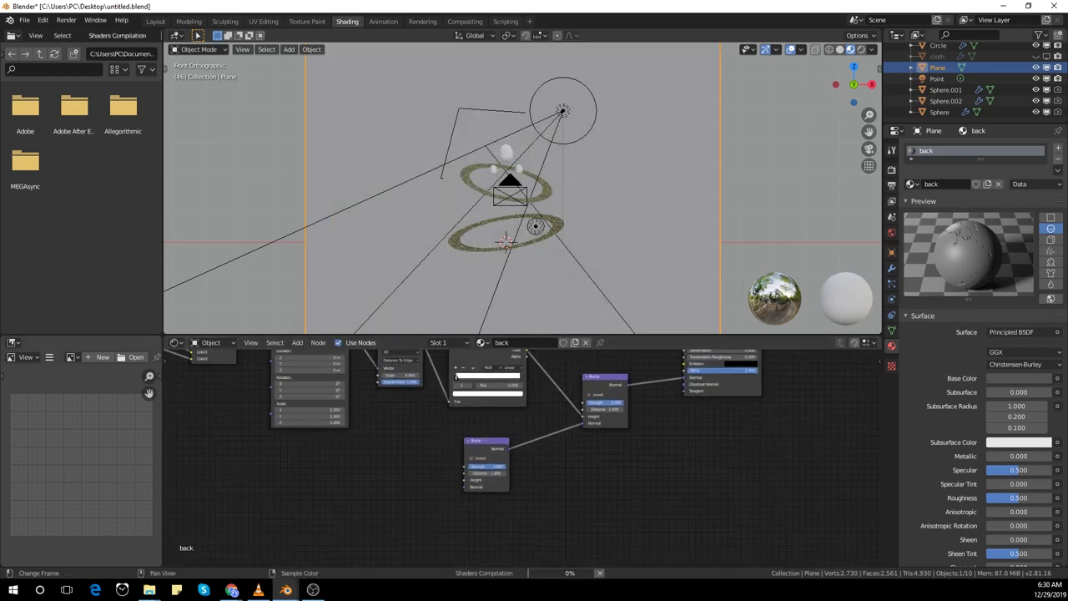
Add a Voronoi Texture beside the second Bump node and connect its Distance to that Bump's Height.
{"action": "scroll", "coordinate": [372, 494], "scroll_direction": "down", "scroll_amount": 1}
{"action": "scroll", "coordinate": [398, 504], "scroll_direction": "up", "scroll_amount": 1}
{"action": "key", "text": "shift+a"}
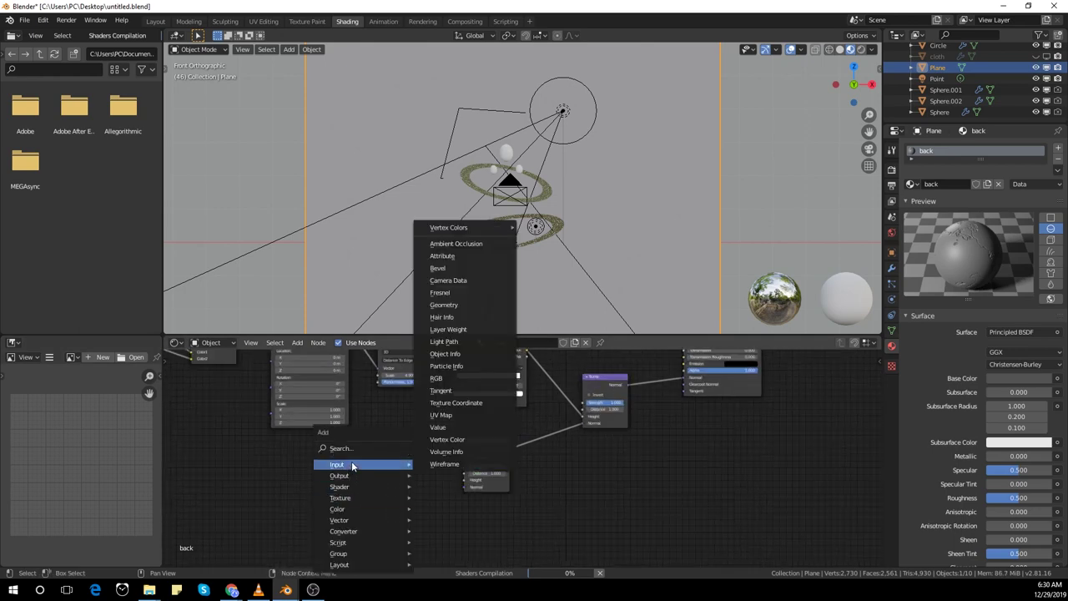
{"action": "left_click", "coordinate": [347, 449]}
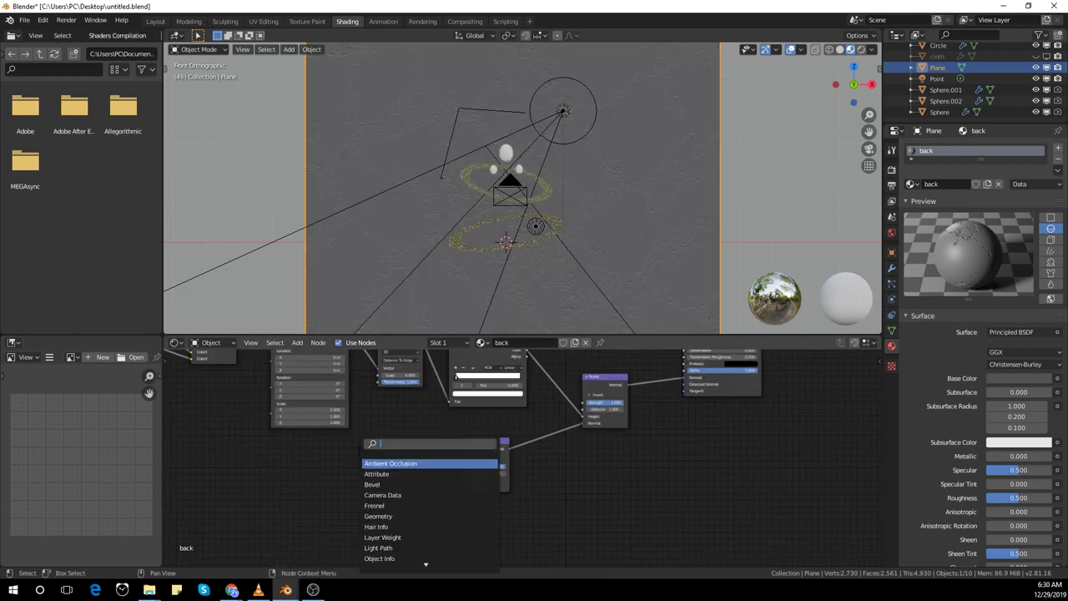
{"action": "type", "text": "vor"}
{"action": "key", "text": "Return"}
{"action": "left_click", "coordinate": [357, 450]}
{"action": "scroll", "coordinate": [492, 456], "scroll_direction": "up", "scroll_amount": 3}
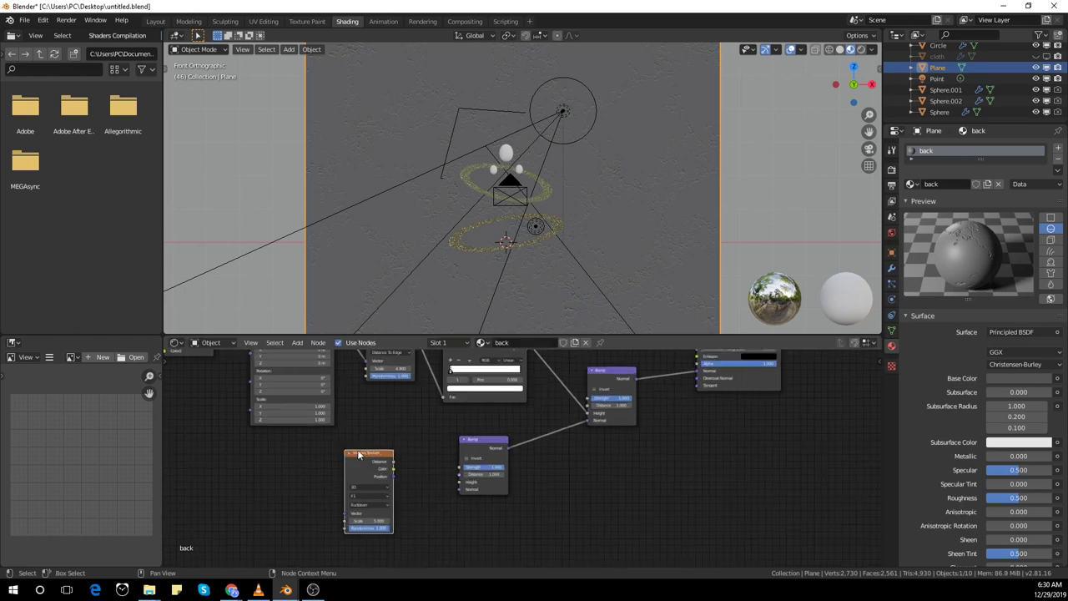
{"action": "middle_click_drag", "start_coordinate": [438, 466], "coordinate": [465, 450]}
{"action": "left_click_drag", "start_coordinate": [414, 437], "coordinate": [507, 470]}
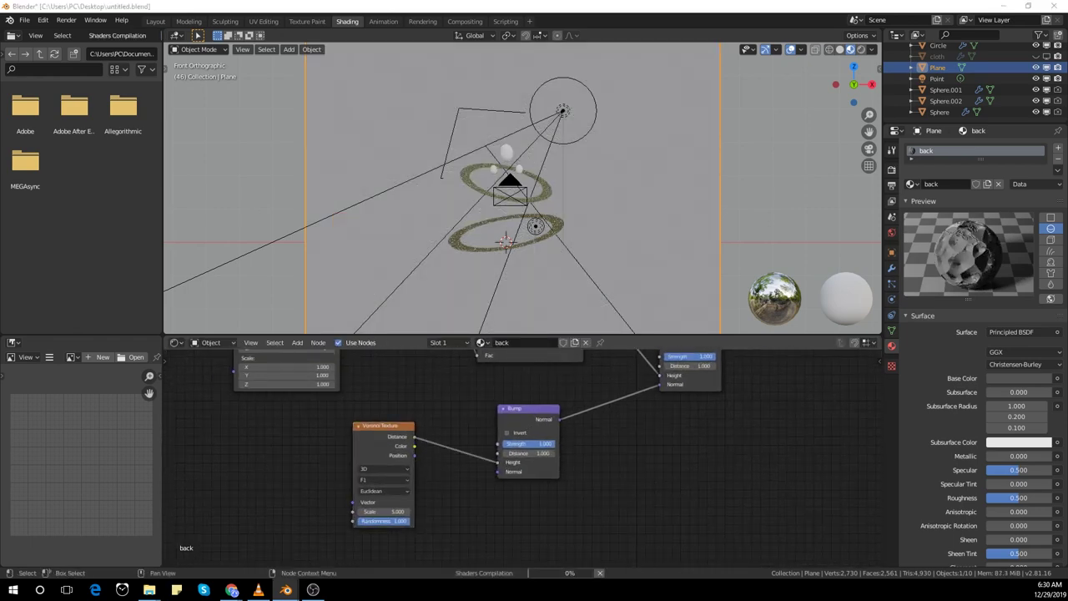
Set the new Voronoi Texture's feature output to Distance To Edge and its Scale to 150.
{"action": "left_click", "coordinate": [385, 479]}
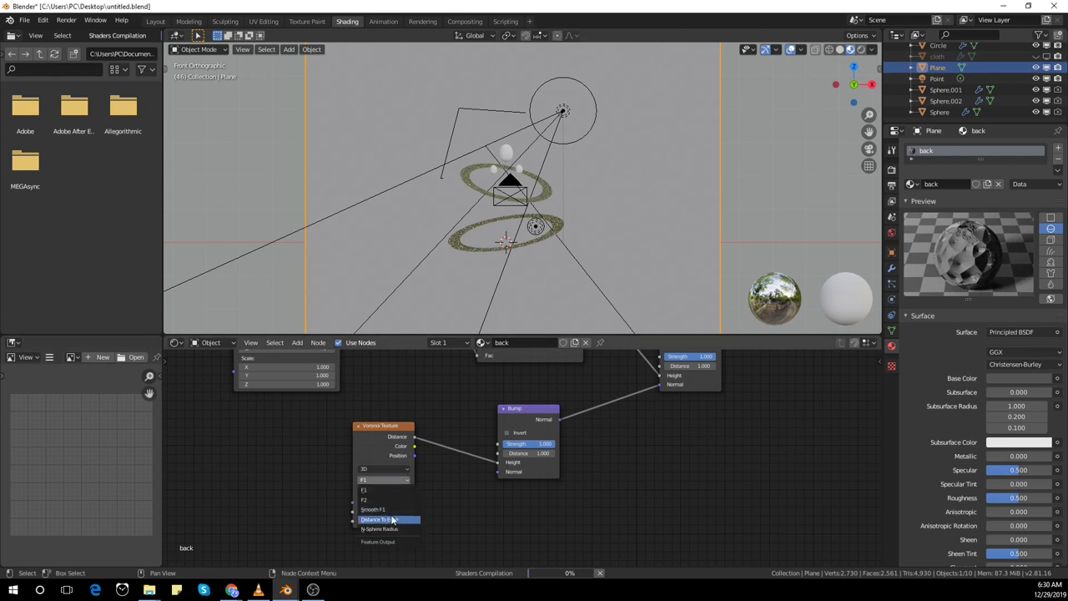
{"action": "left_click", "coordinate": [413, 523]}
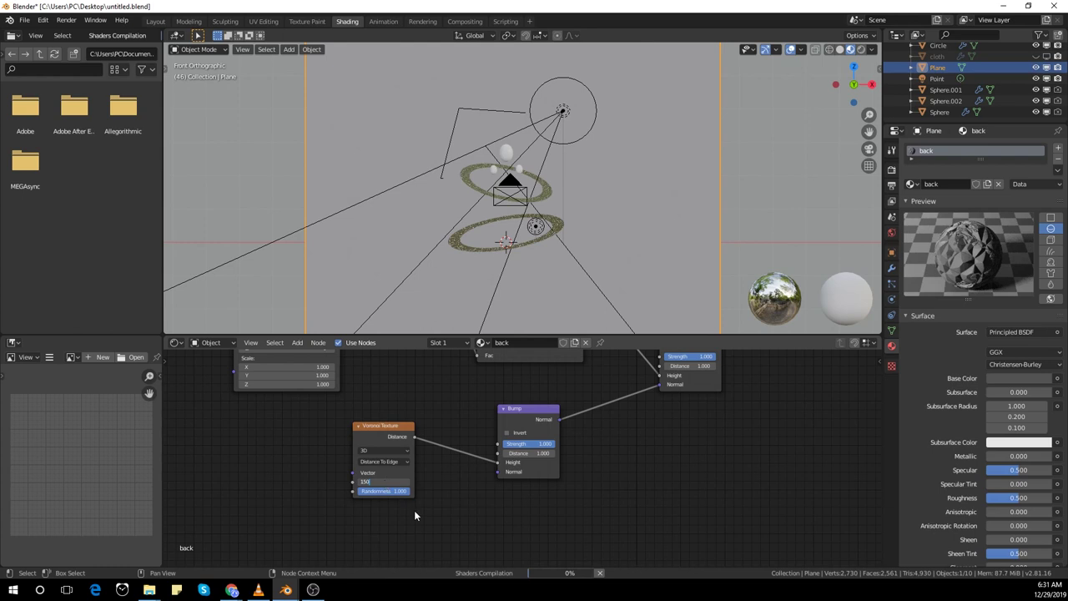
{"action": "key", "text": "Return"}
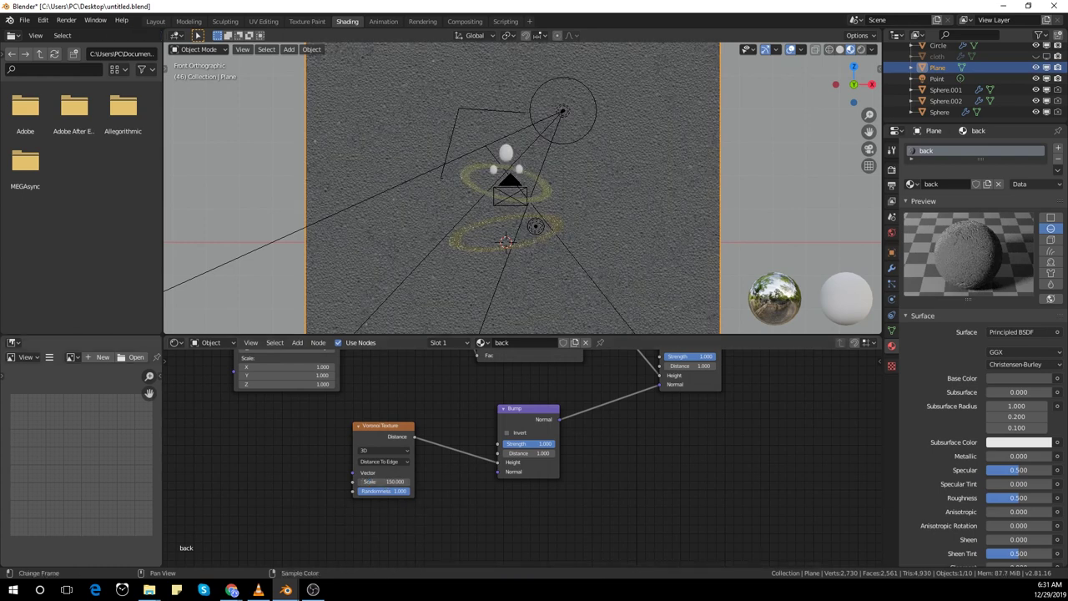
Move the new Voronoi Texture down and place a Musgrave Texture node above it.
{"action": "left_click_drag", "start_coordinate": [377, 427], "coordinate": [371, 528]}
{"action": "key", "text": "shift+a"}
{"action": "type", "text": "s"}
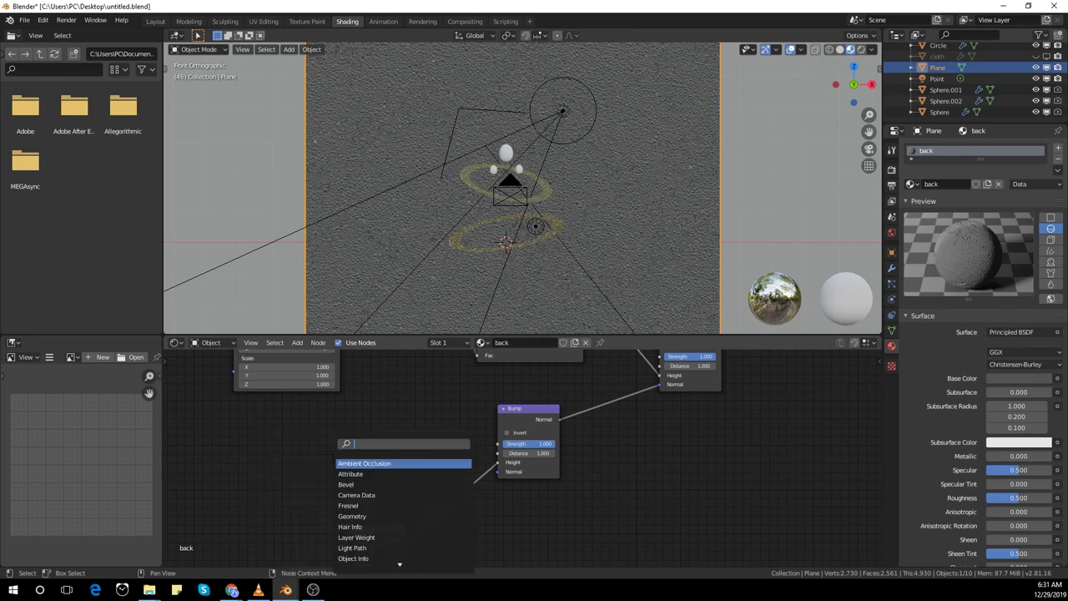
{"action": "type", "text": "mus"}
{"action": "key", "text": "Return"}
{"action": "left_click", "coordinate": [388, 421]}
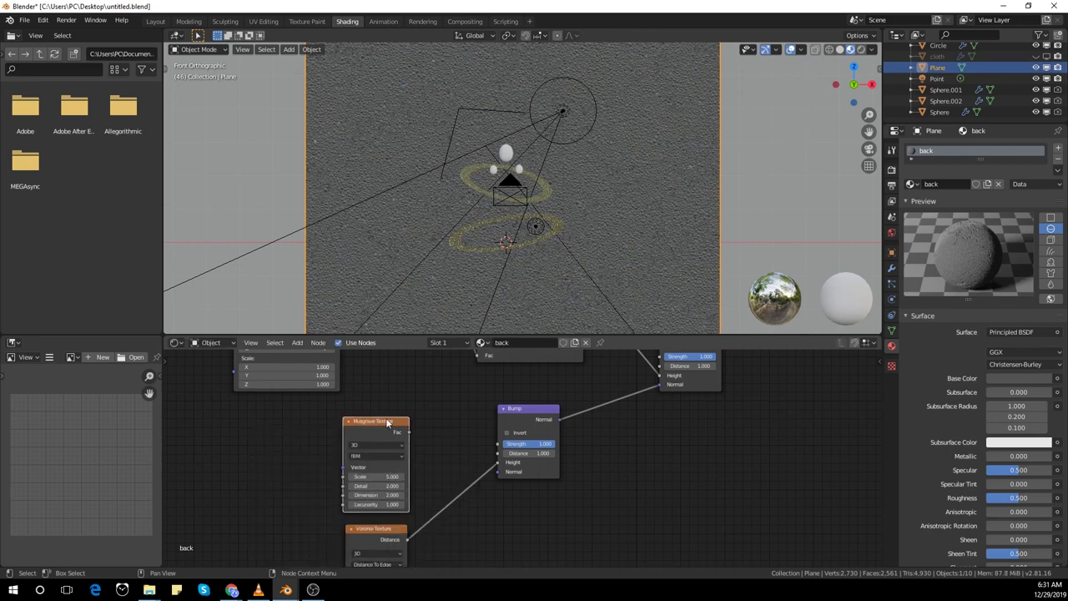
Insert a MixRGB node before the second Bump's Height, with the Voronoi's Distance feeding its Color2.
{"action": "key", "text": "shift+a"}
{"action": "type", "text": "mix"}
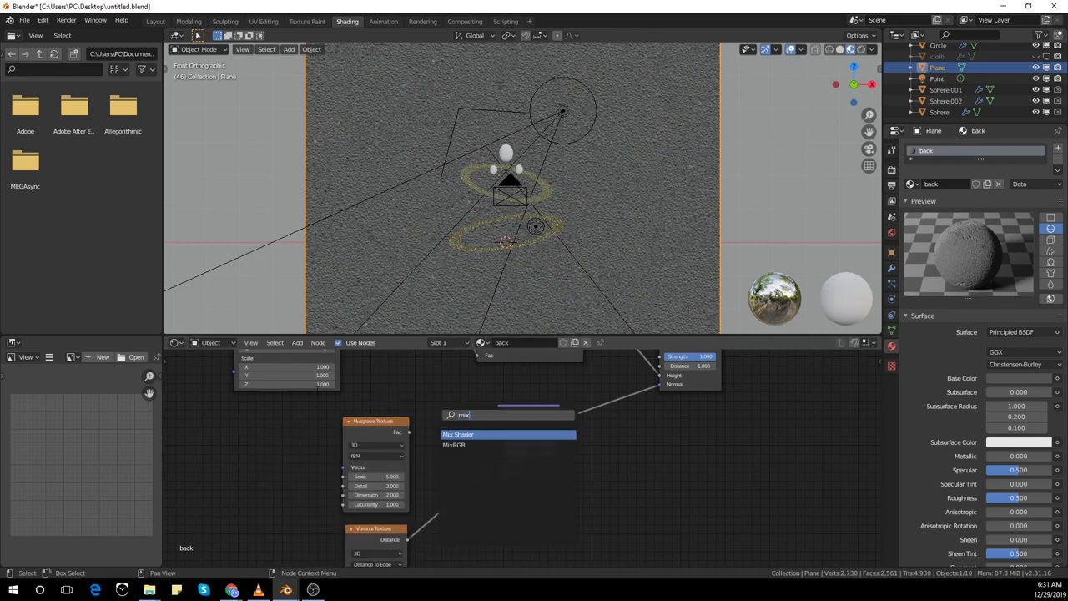
{"action": "key", "text": "Return"}
{"action": "left_click", "coordinate": [462, 464]}
{"action": "left_click_drag", "start_coordinate": [444, 510], "coordinate": [444, 519]}
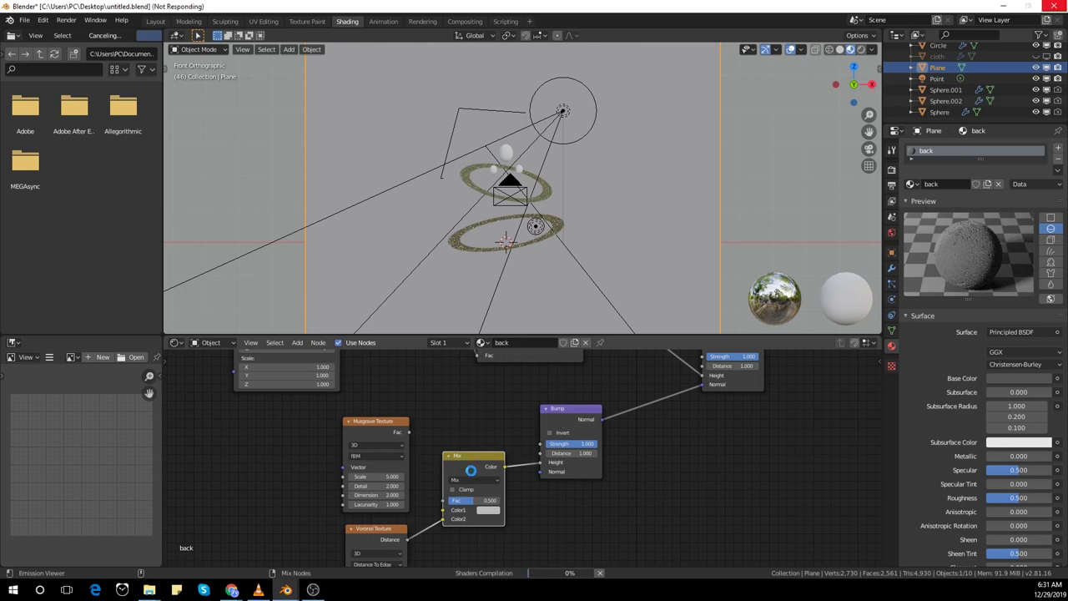
Preview the new Mix node's output on the plane and connect the Musgrave Texture's Fac to its Color1.
{"action": "left_click", "coordinate": [477, 469], "text": "ctrl+shift"}
{"action": "scroll", "coordinate": [434, 464], "scroll_direction": "up", "scroll_amount": 1}
{"action": "middle_click_drag", "start_coordinate": [425, 459], "coordinate": [448, 408]}
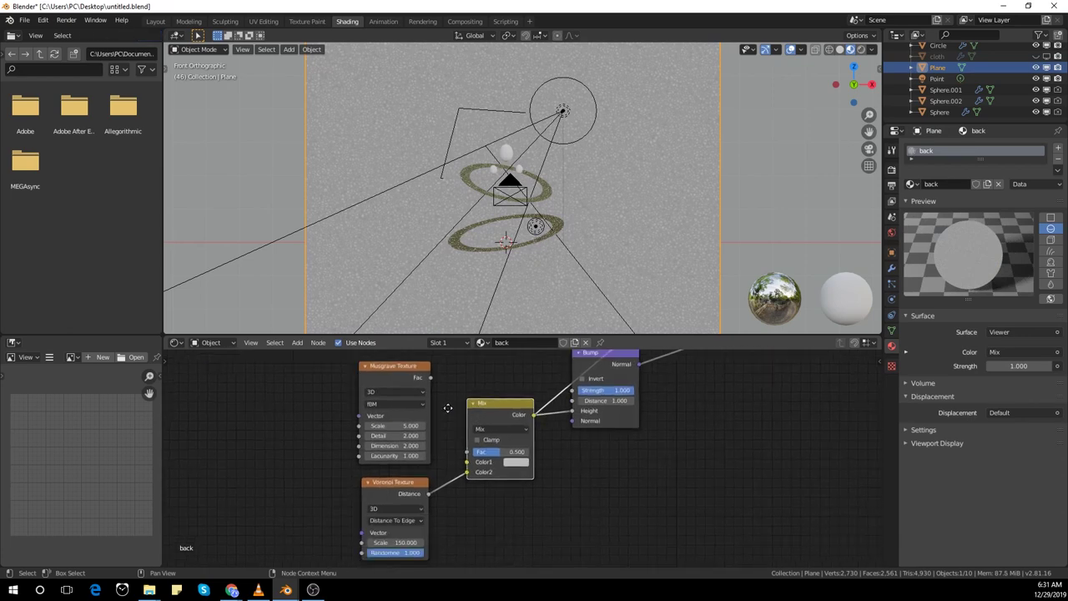
{"action": "left_click_drag", "start_coordinate": [430, 377], "coordinate": [468, 452]}
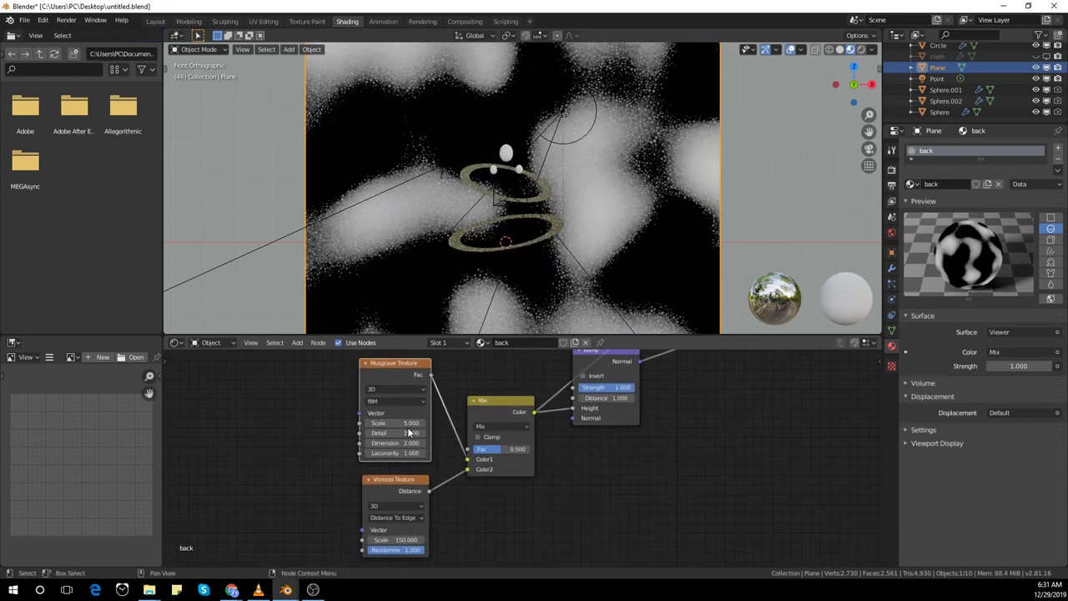
Set the Musgrave Texture's Scale to 6, Detail to 4 and Dimension to 0, and raise its Lacunarity.
{"action": "left_click", "coordinate": [407, 423]}
{"action": "type", "text": "6"}
{"action": "key", "text": "Return"}
{"action": "left_click_drag", "start_coordinate": [386, 435], "coordinate": [284, 435]}
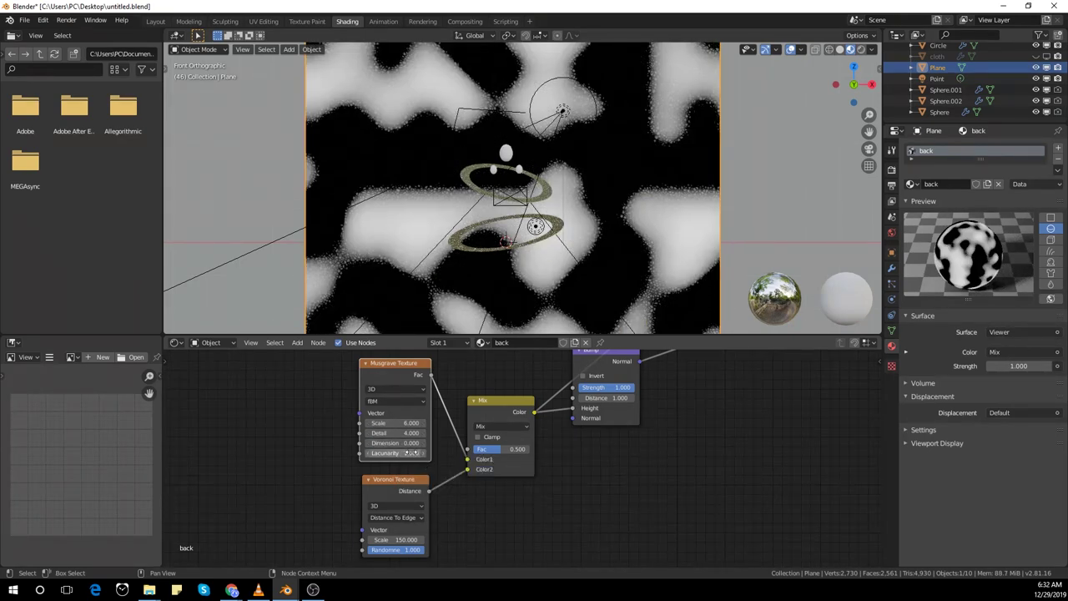
{"action": "key", "text": "Return"}
Add Texture Coordinate and Mapping nodes to the Musgrave Texture, feeding the Object coordinates into the Mapping's Vector.
{"action": "scroll", "coordinate": [487, 514], "scroll_direction": "down", "scroll_amount": 4}
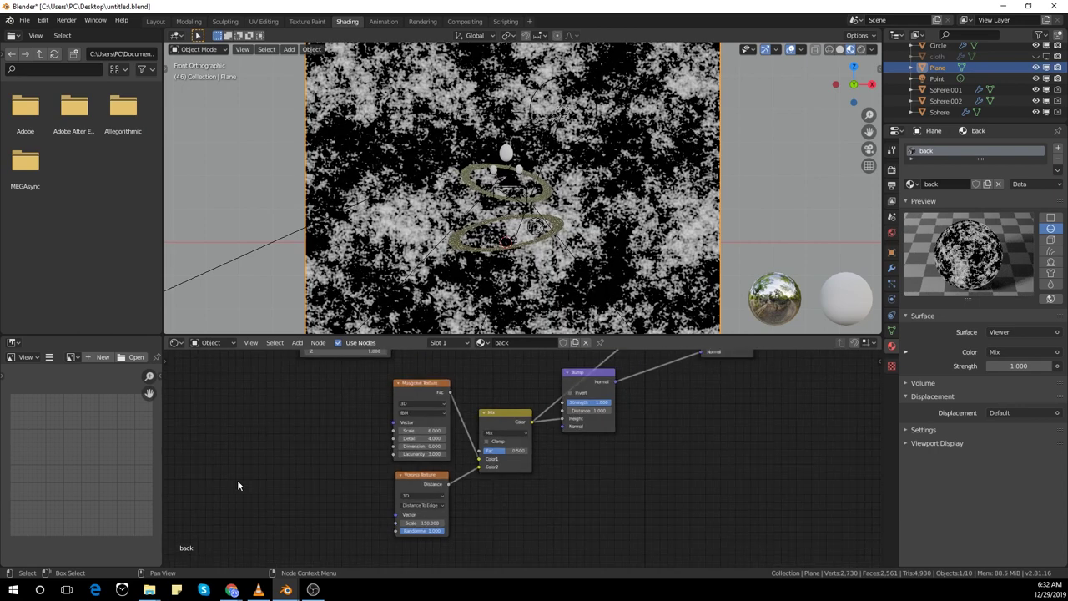
{"action": "middle_click_drag", "start_coordinate": [238, 480], "coordinate": [303, 494]}
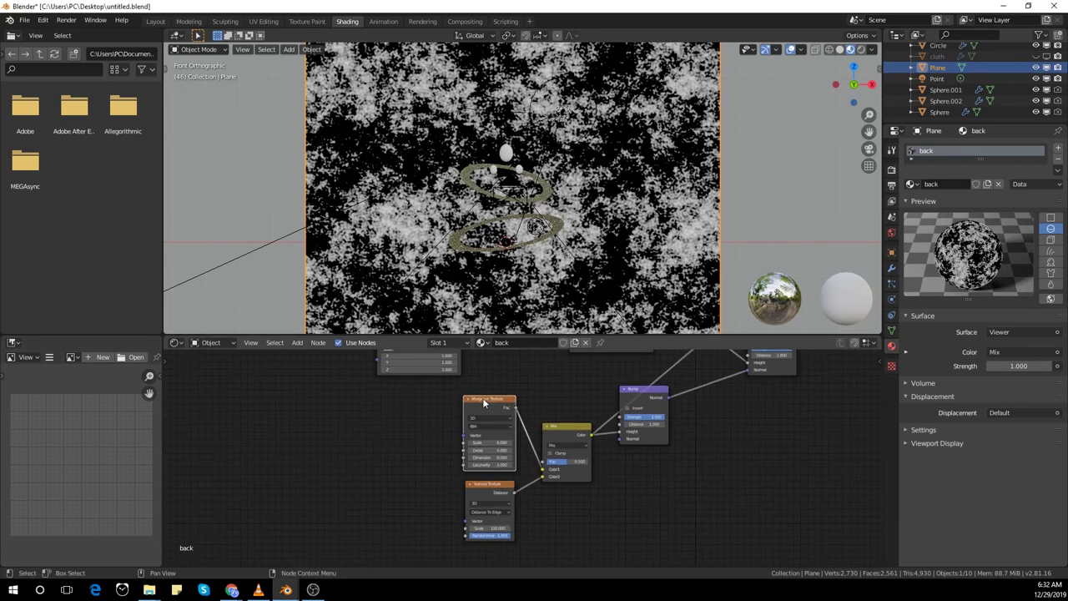
{"action": "key", "text": "ctrl+t"}
{"action": "left_click_drag", "start_coordinate": [411, 455], "coordinate": [334, 453]}
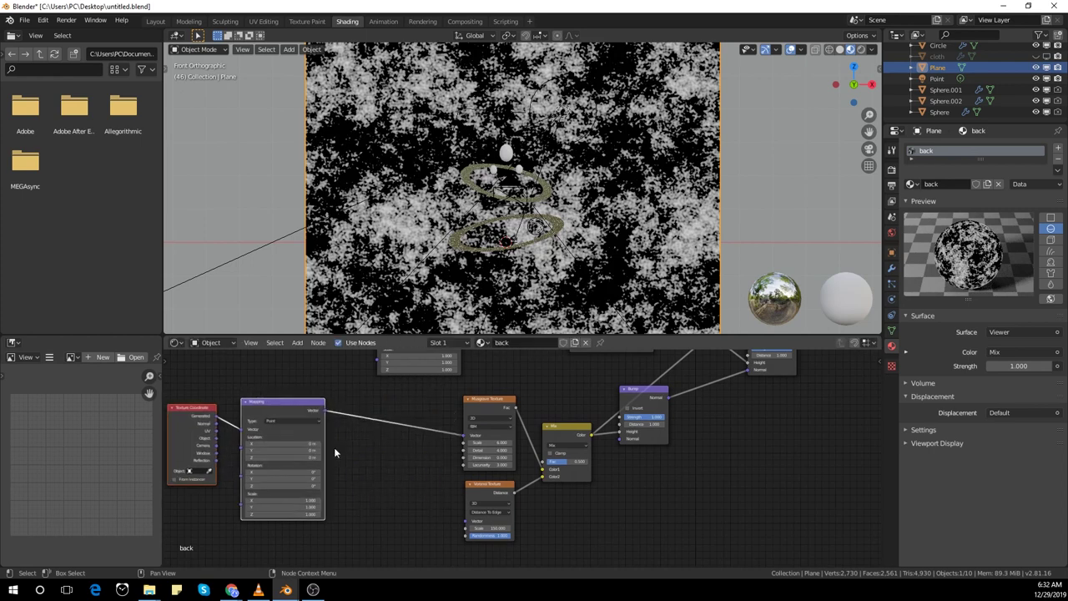
{"action": "left_click_drag", "start_coordinate": [216, 438], "coordinate": [241, 429]}
Connect the new Mapping node's Vector output to the lower Voronoi Texture's Vector input.
{"action": "scroll", "coordinate": [375, 458], "scroll_direction": "down", "scroll_amount": 1}
{"action": "middle_click_drag", "start_coordinate": [374, 457], "coordinate": [389, 443]}
{"action": "left_click_drag", "start_coordinate": [344, 399], "coordinate": [475, 502]}
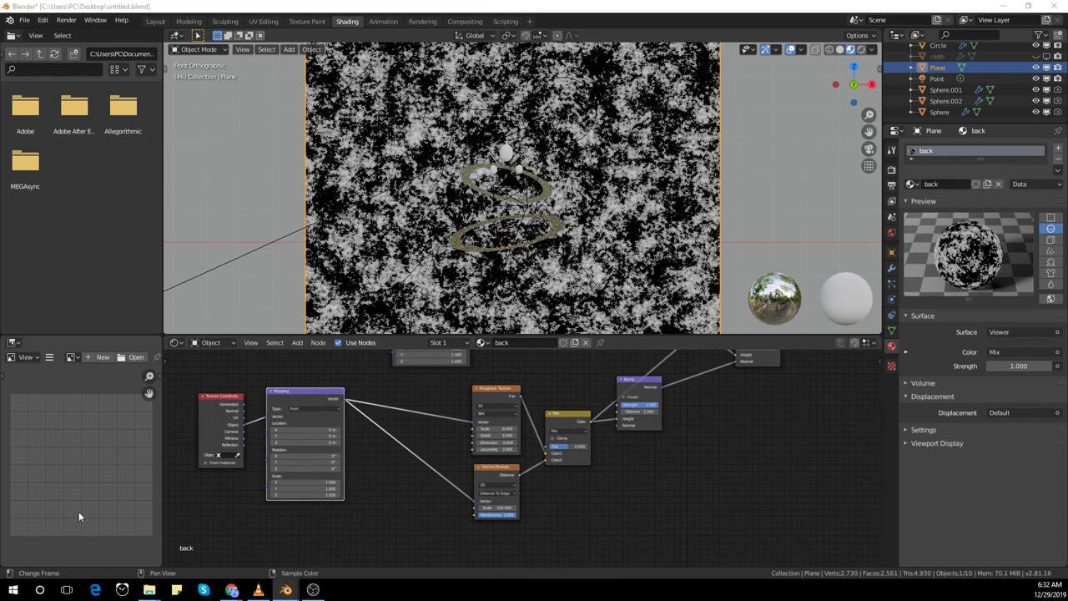
Move the Texture Coordinate node away from the Mapping and insert a Noise Texture between them, using its Color output.
{"action": "middle_click_drag", "start_coordinate": [240, 525], "coordinate": [374, 511]}
{"action": "left_click_drag", "start_coordinate": [354, 422], "coordinate": [192, 442]}
{"action": "key", "text": "shift+a"}
{"action": "mouse_move", "coordinate": [302, 469]}
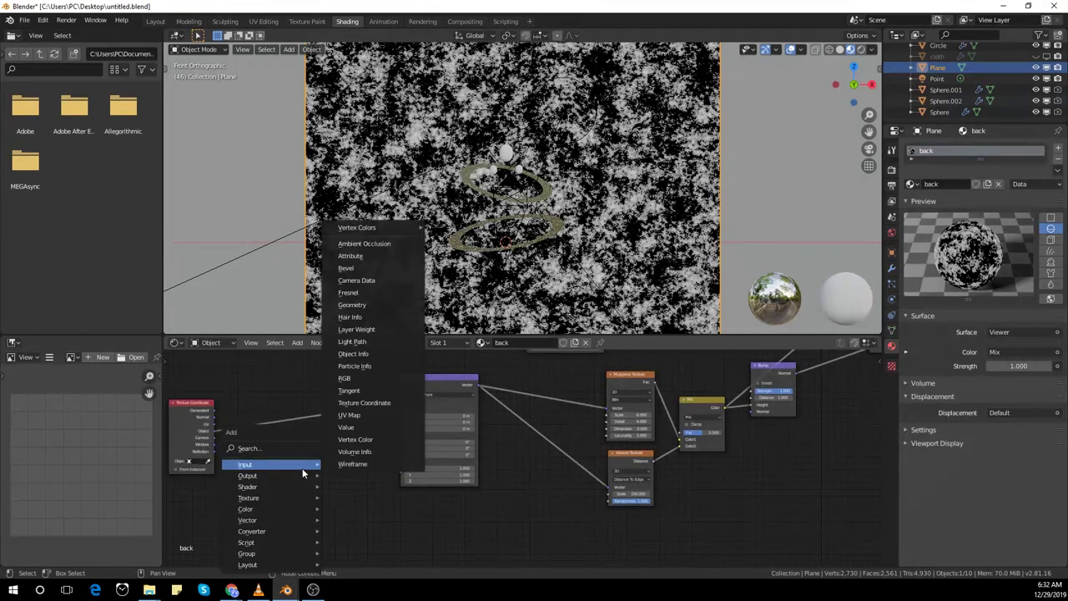
{"action": "left_click", "coordinate": [248, 449]}
{"action": "key", "text": "Return"}
{"action": "left_click", "coordinate": [282, 406]}
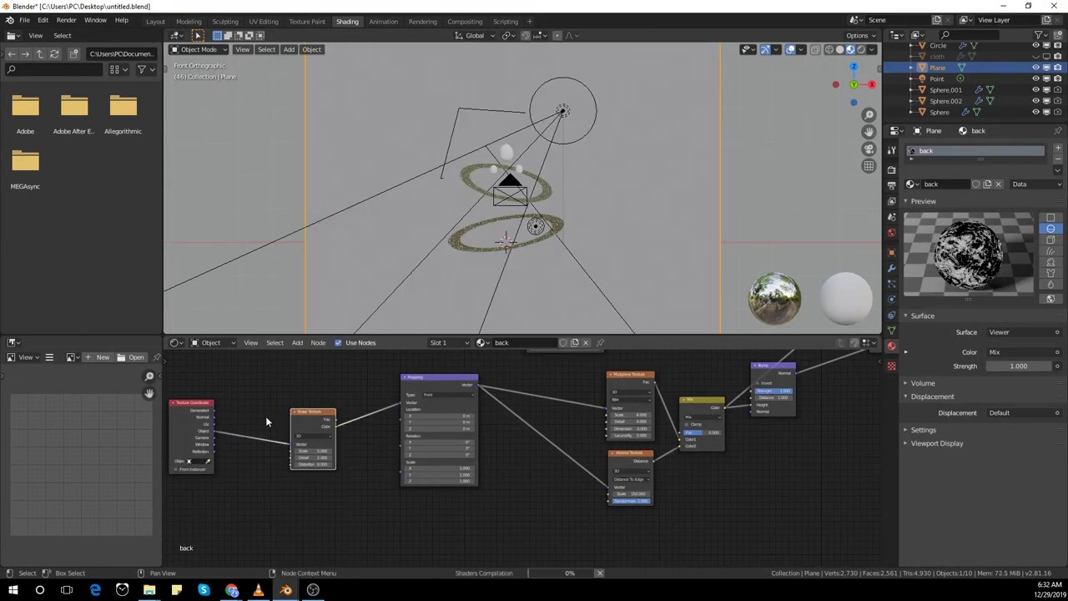
Move the new Noise Texture node up, level with the Mapping node.
{"action": "scroll", "coordinate": [271, 517], "scroll_direction": "down", "scroll_amount": 1}
{"action": "middle_click_drag", "start_coordinate": [274, 529], "coordinate": [327, 519]}
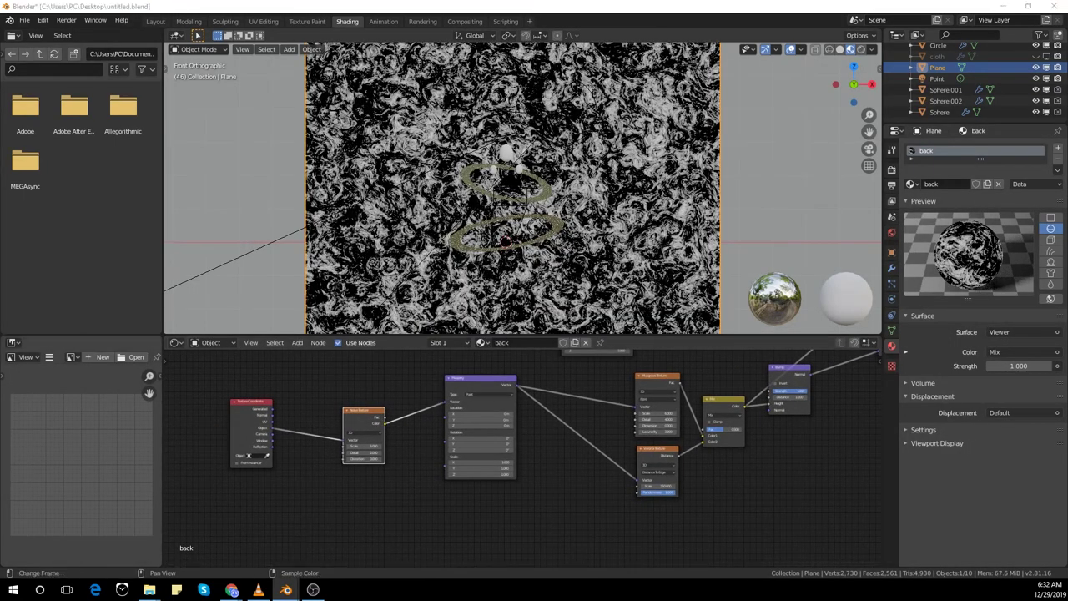
{"action": "left_click_drag", "start_coordinate": [364, 410], "coordinate": [350, 379]}
{"action": "key", "text": "shift+a"}
{"action": "left_click", "coordinate": [402, 451]}
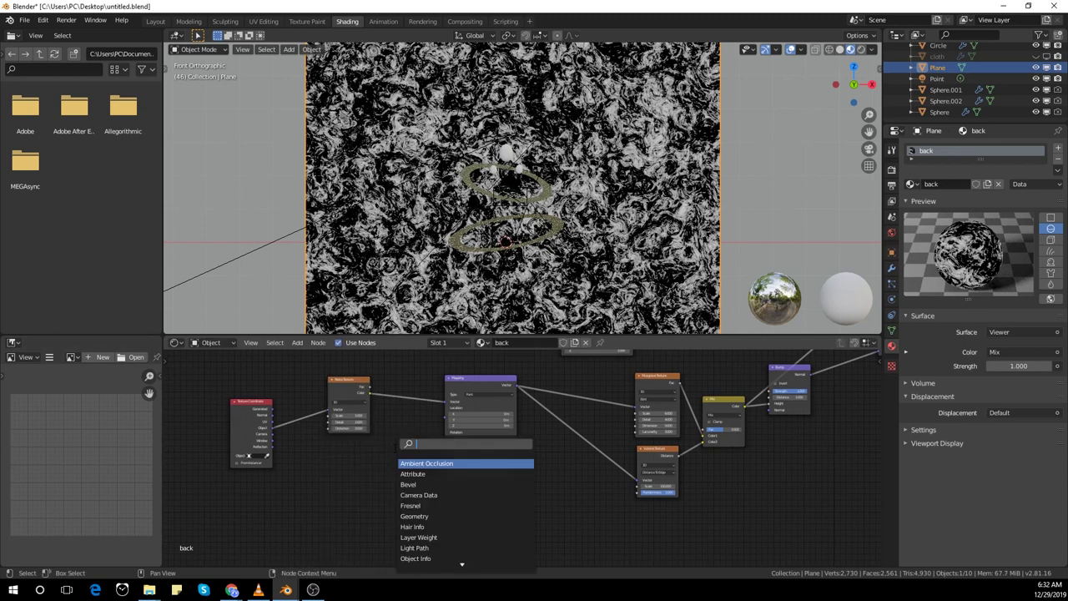
{"action": "key", "text": "Return"}
{"action": "right_click", "coordinate": [391, 448]}
Insert a MixRGB node between the new Noise Texture's Color and the Mapping node, with the noise feeding Color1.
{"action": "key", "text": "shift+a"}
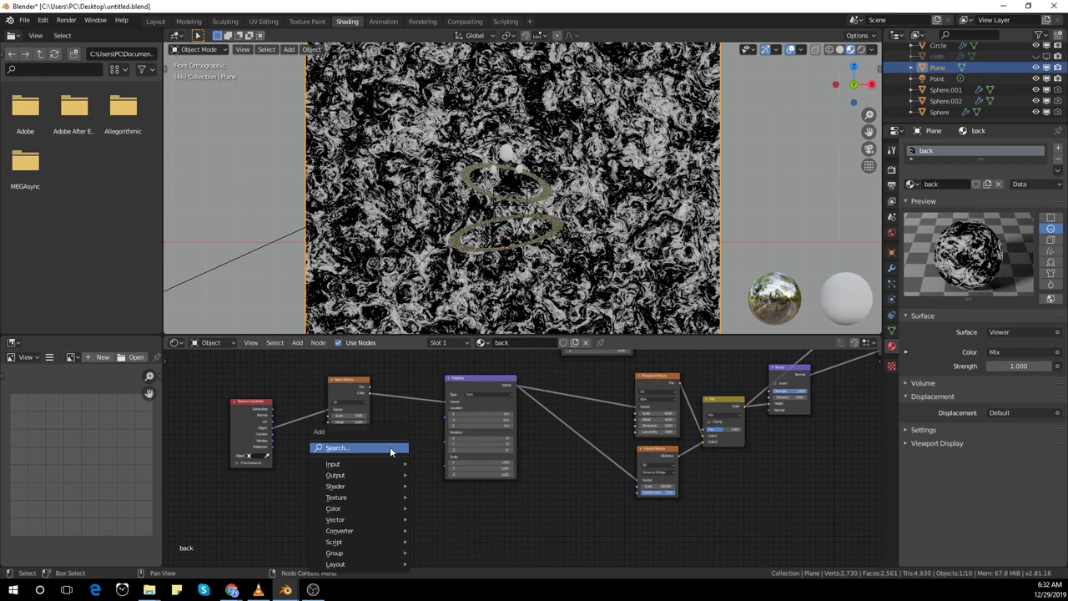
{"action": "left_click", "coordinate": [390, 451]}
{"action": "key", "text": "Return"}
{"action": "left_click", "coordinate": [357, 412]}
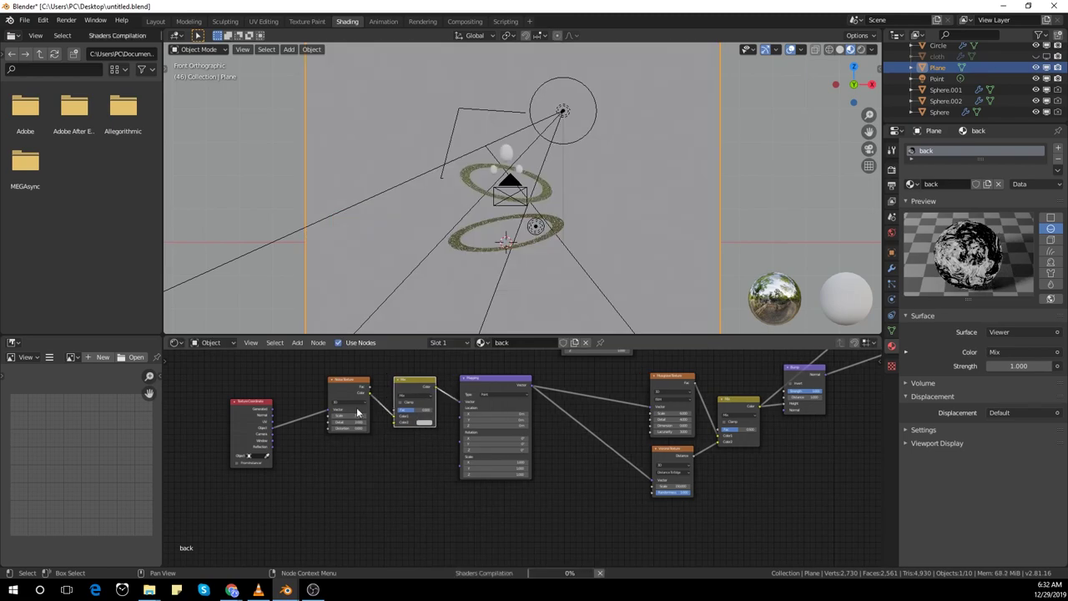
Shift the new Noise Texture aside, link the Texture Coordinate's Object output to the Mix node's Color2, and set its factor to about 0.77.
{"action": "left_click_drag", "start_coordinate": [357, 411], "coordinate": [343, 412]}
{"action": "left_click_drag", "start_coordinate": [273, 428], "coordinate": [392, 425]}
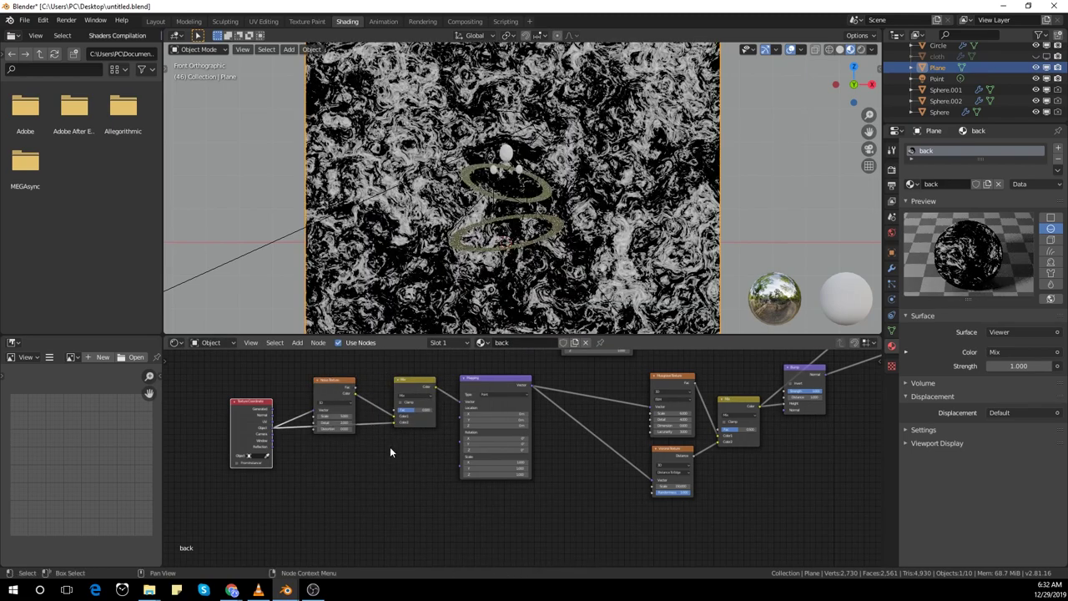
{"action": "scroll", "coordinate": [396, 466], "scroll_direction": "up", "scroll_amount": 2}
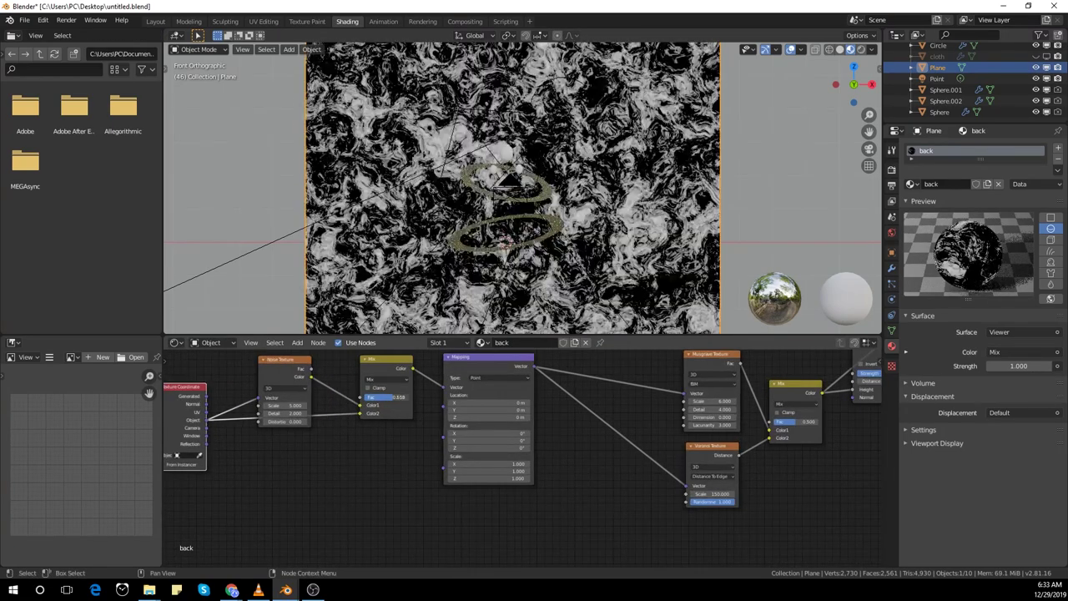
{"action": "left_click_drag", "start_coordinate": [388, 398], "coordinate": [399, 397]}
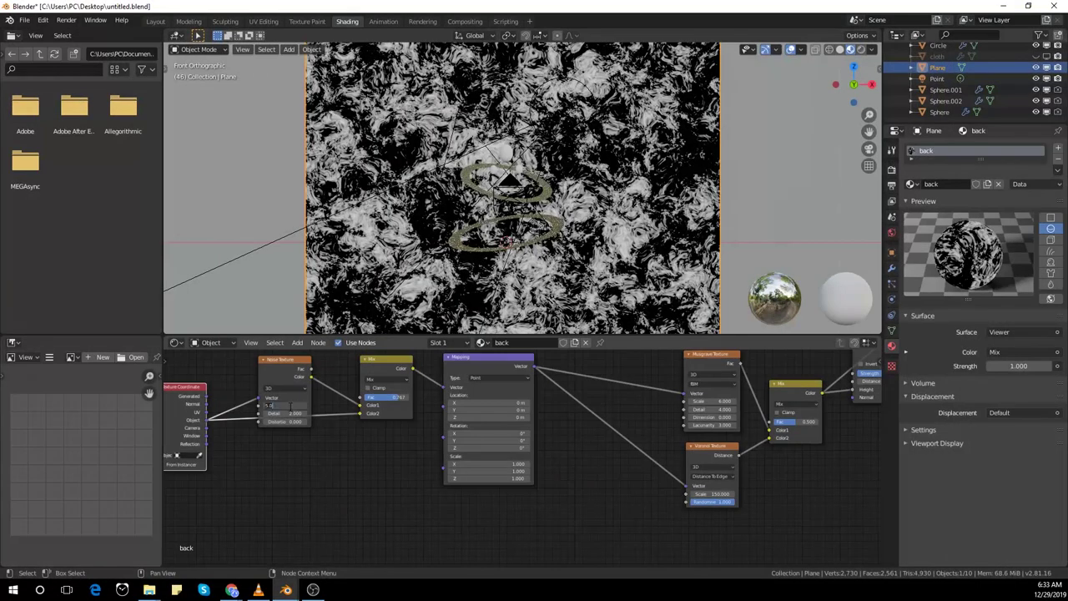
Set the scale of the Noise Texture feeding that Mix node to 150.
{"action": "left_click", "coordinate": [290, 406]}
{"action": "type", "text": "150"}
{"action": "key", "text": "Return"}
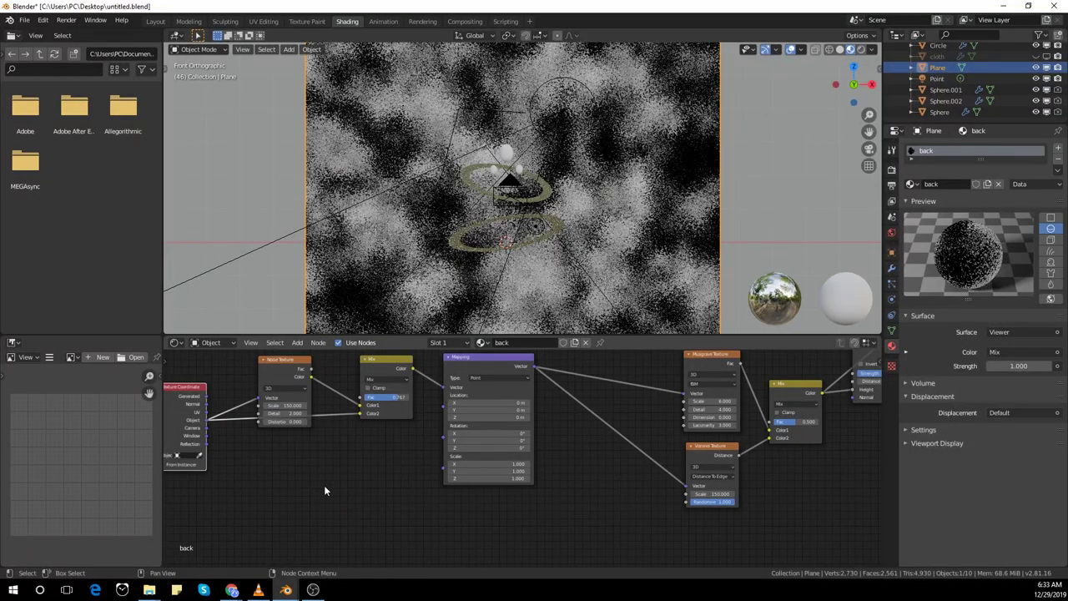
Add a second ColorRamp node in the empty area above the node chains, beside the Principled BSDF.
{"action": "scroll", "coordinate": [488, 515], "scroll_direction": "down", "scroll_amount": 5}
{"action": "middle_click_drag", "start_coordinate": [633, 493], "coordinate": [421, 561]}
{"action": "scroll", "coordinate": [651, 461], "scroll_direction": "down", "scroll_amount": 1}
{"action": "middle_click_drag", "start_coordinate": [651, 461], "coordinate": [598, 531]}
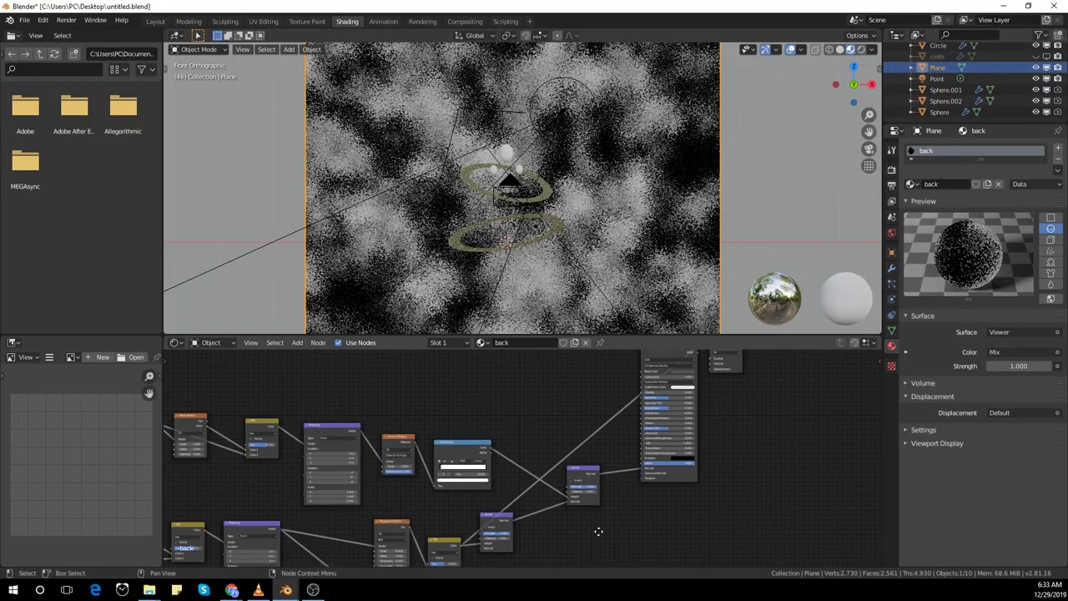
{"action": "scroll", "coordinate": [606, 520], "scroll_direction": "up", "scroll_amount": 3}
{"action": "scroll", "coordinate": [593, 476], "scroll_direction": "down", "scroll_amount": 2}
{"action": "scroll", "coordinate": [506, 384], "scroll_direction": "down", "scroll_amount": 2}
{"action": "middle_click_drag", "start_coordinate": [508, 378], "coordinate": [509, 411]}
{"action": "key", "text": "shift+a"}
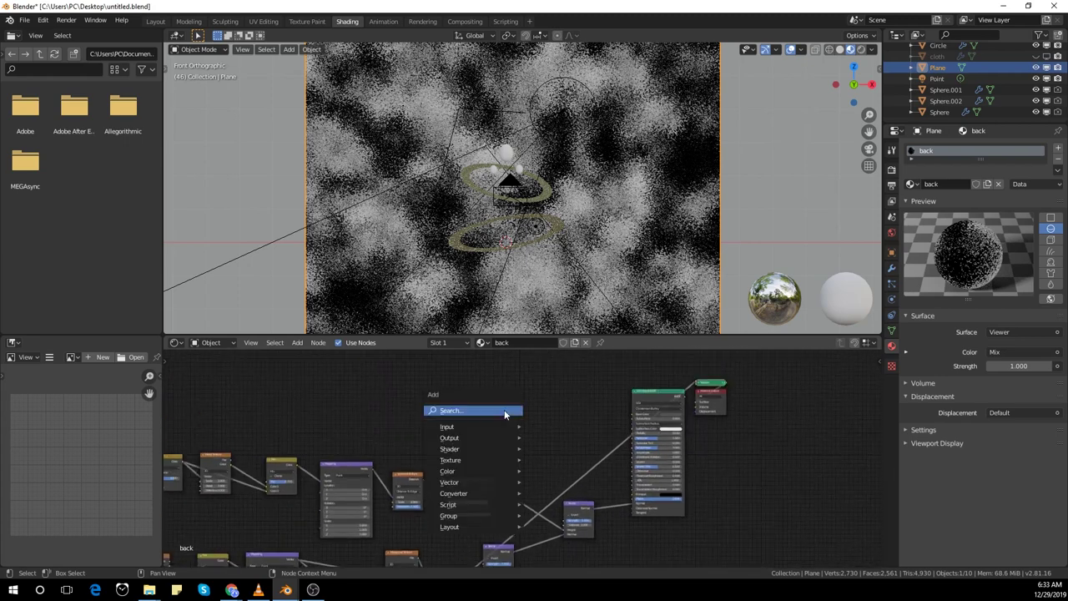
{"action": "mouse_move", "coordinate": [508, 411]}
{"action": "left_click", "coordinate": [528, 441]}
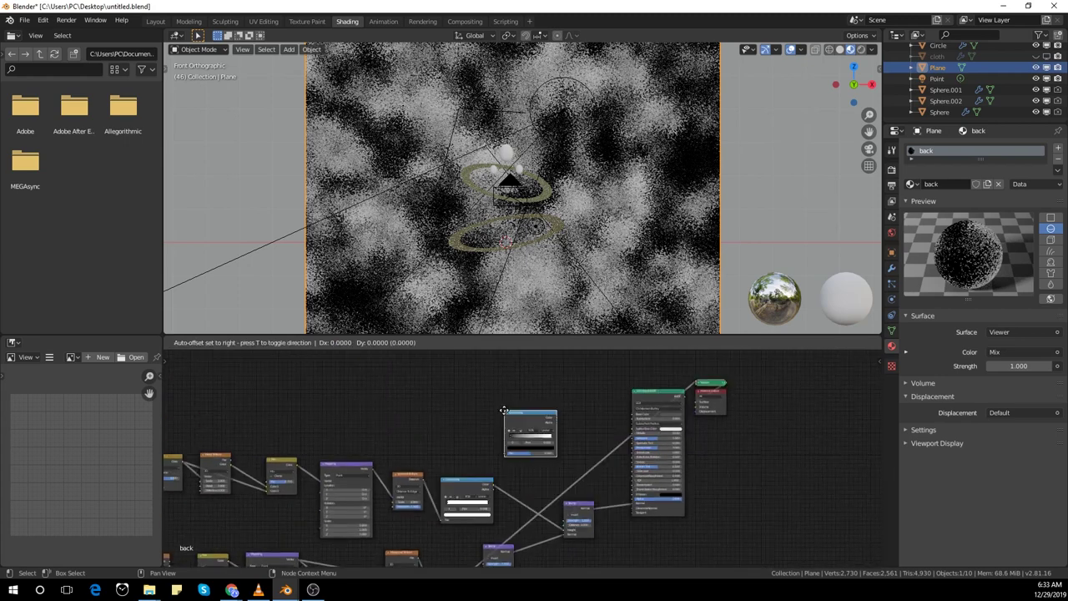
{"action": "left_click", "coordinate": [506, 411]}
Connect the new ColorRamp's Color output to the Principled BSDF's Base Color.
{"action": "scroll", "coordinate": [570, 402], "scroll_direction": "up", "scroll_amount": 5}
{"action": "middle_click_drag", "start_coordinate": [551, 428], "coordinate": [525, 450]}
{"action": "left_click_drag", "start_coordinate": [499, 403], "coordinate": [644, 443]}
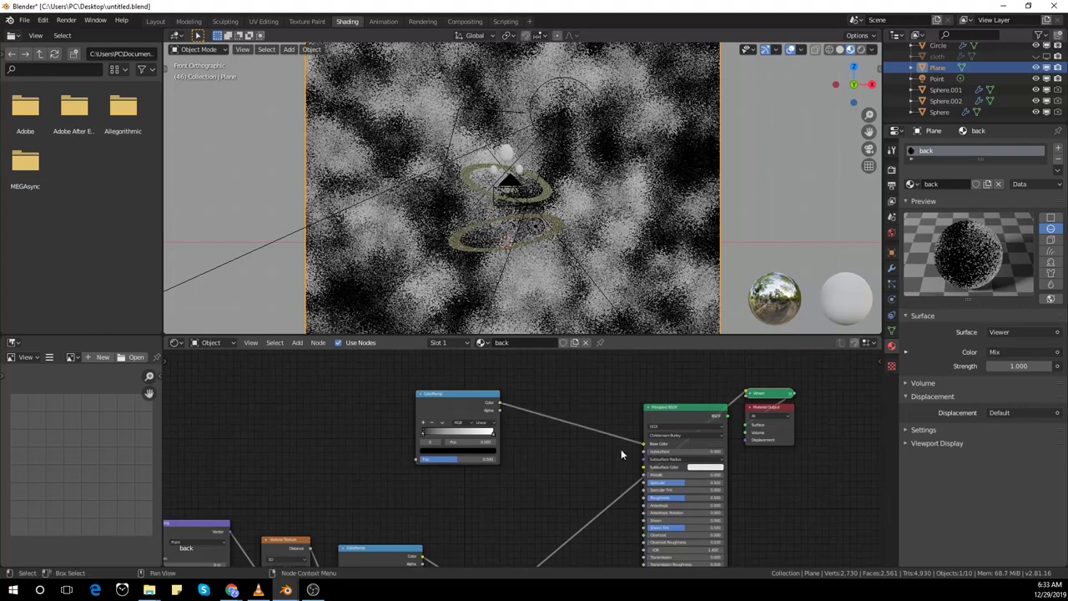
Preview the new ColorRamp through a viewer and feed its Fac from the Color of the Mix node combining Musgrave and Voronoi.
{"action": "scroll", "coordinate": [538, 460], "scroll_direction": "down", "scroll_amount": 2}
{"action": "middle_click_drag", "start_coordinate": [537, 460], "coordinate": [567, 409]}
{"action": "left_click", "coordinate": [502, 390], "text": "ctrl+shift"}
{"action": "middle_click_drag", "start_coordinate": [514, 457], "coordinate": [558, 415]}
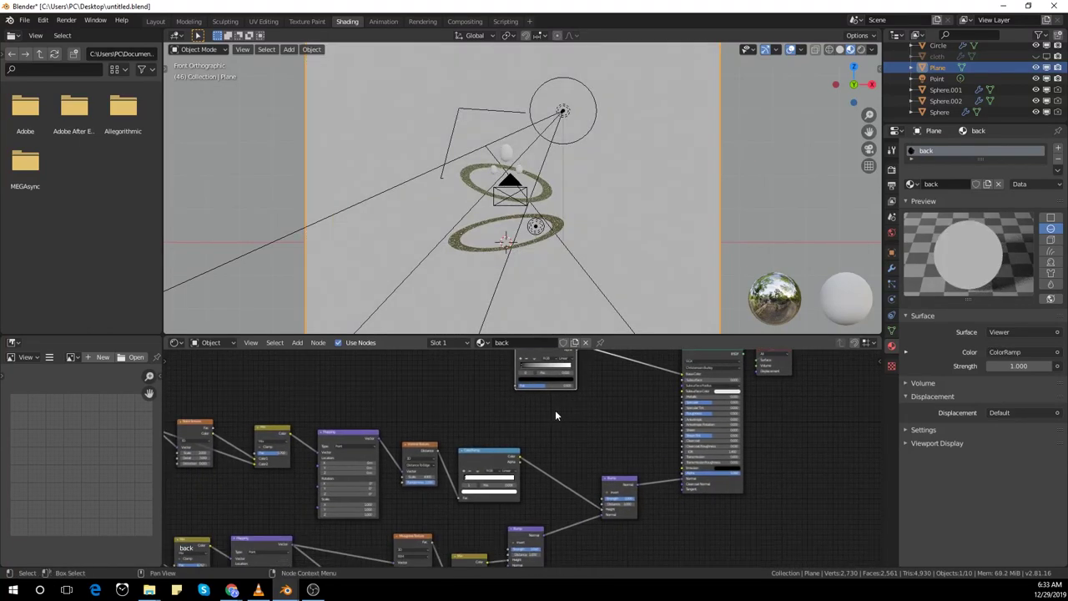
{"action": "scroll", "coordinate": [510, 449], "scroll_direction": "down", "scroll_amount": 1}
{"action": "middle_click_drag", "start_coordinate": [564, 472], "coordinate": [463, 468]}
{"action": "scroll", "coordinate": [510, 448], "scroll_direction": "up", "scroll_amount": 1}
{"action": "scroll", "coordinate": [507, 451], "scroll_direction": "down", "scroll_amount": 1}
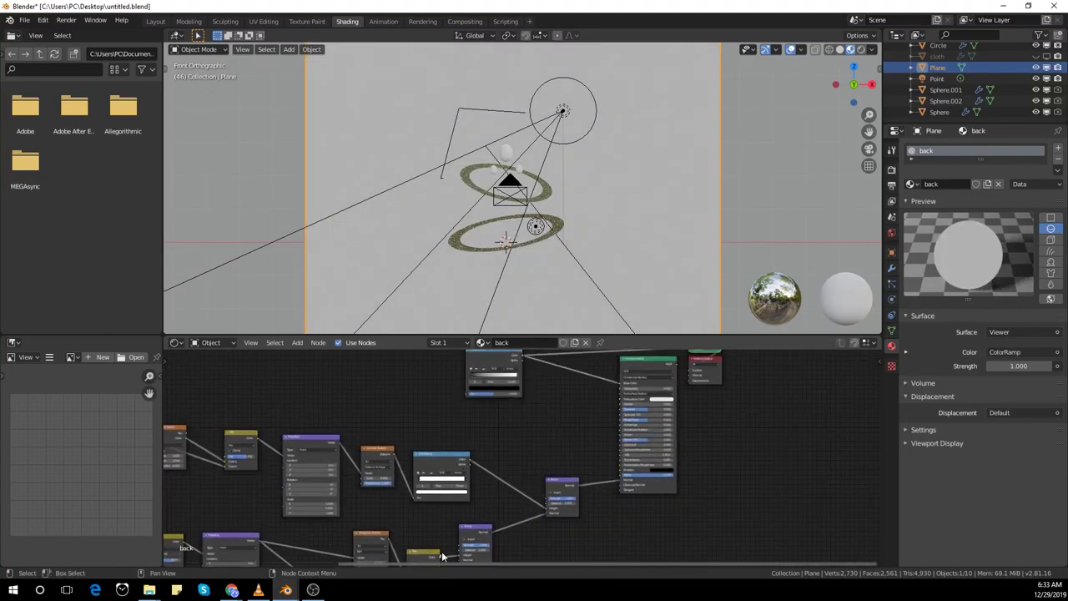
{"action": "left_click_drag", "start_coordinate": [439, 555], "coordinate": [463, 393]}
{"action": "middle_click_drag", "start_coordinate": [405, 396], "coordinate": [402, 406]}
{"action": "scroll", "coordinate": [517, 492], "scroll_direction": "up", "scroll_amount": 4}
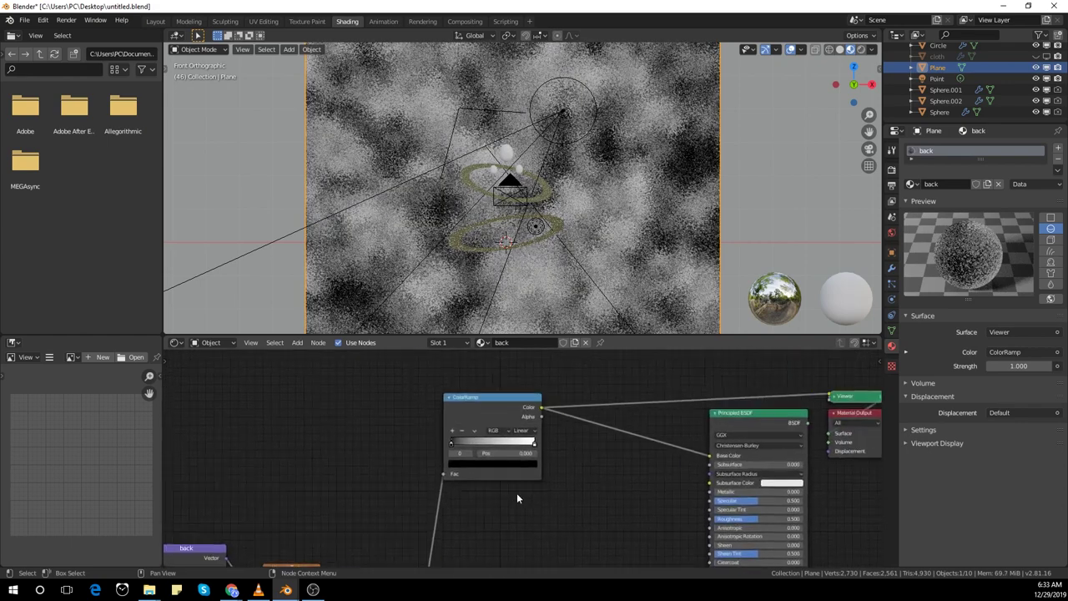
Change the new ColorRamp's white stop to a dark grey of value about 0.289 and its black stop to about 0.099.
{"action": "left_click", "coordinate": [480, 461]}
{"action": "left_click", "coordinate": [519, 353]}
{"action": "left_click_drag", "start_coordinate": [520, 354], "coordinate": [518, 367]}
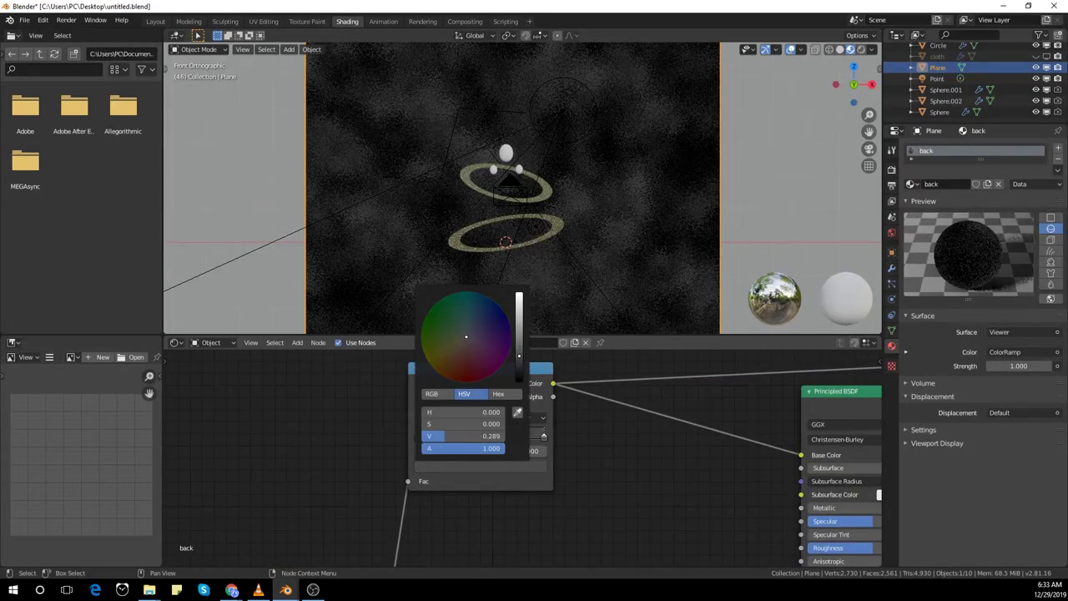
{"action": "left_click", "coordinate": [470, 466]}
{"action": "left_click", "coordinate": [518, 374]}
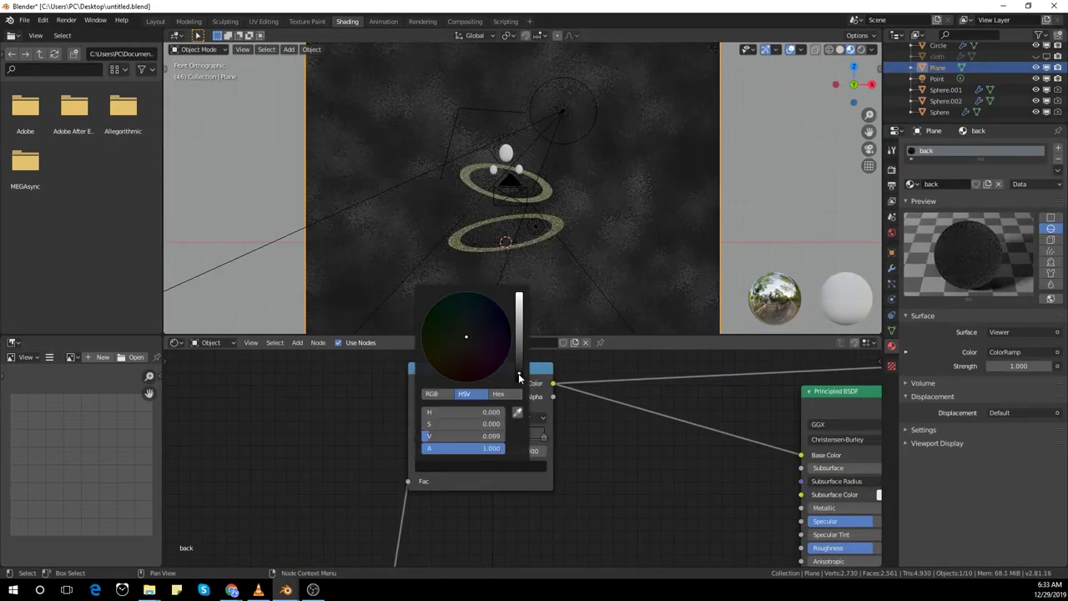
{"action": "scroll", "coordinate": [559, 498], "scroll_direction": "down", "scroll_amount": 4}
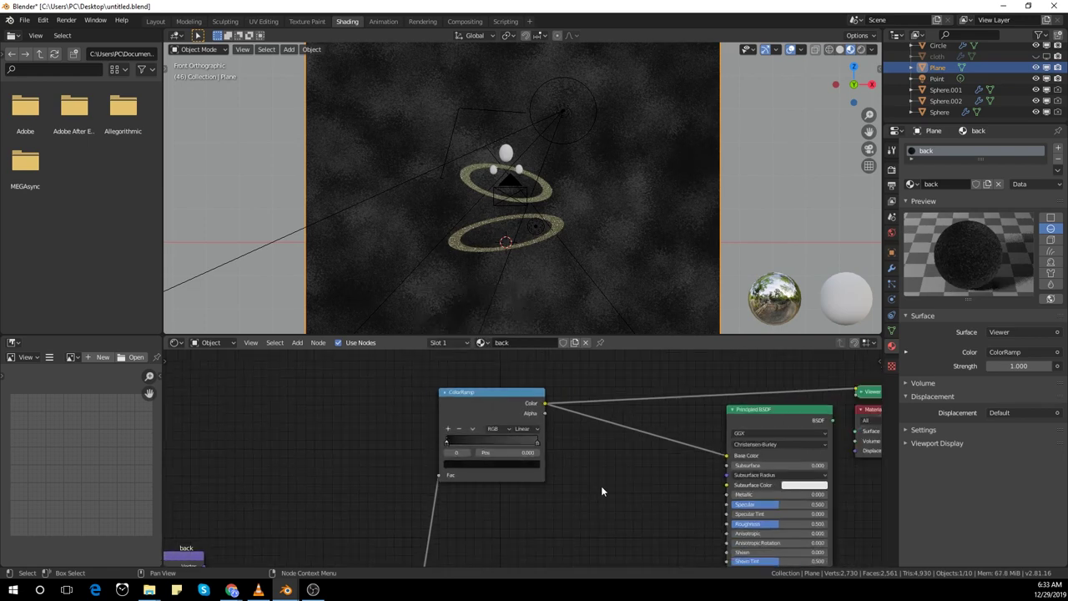
Route the Principled BSDF back to the material output and set the lower Bump node's strength to 0.5.
{"action": "left_click", "coordinate": [743, 418], "text": "ctrl+shift"}
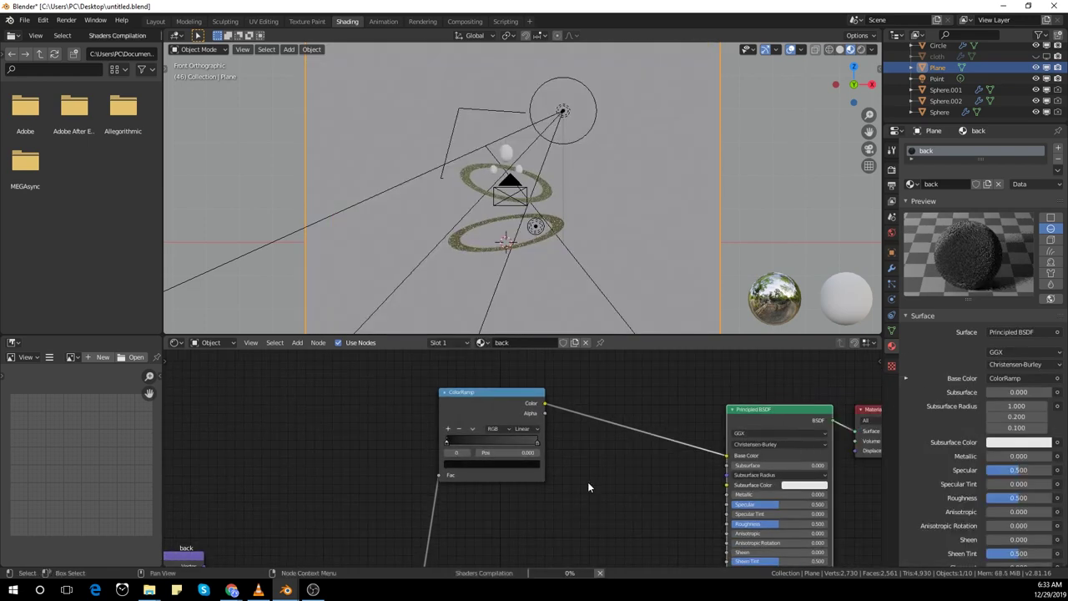
{"action": "scroll", "coordinate": [588, 486], "scroll_direction": "down", "scroll_amount": 2}
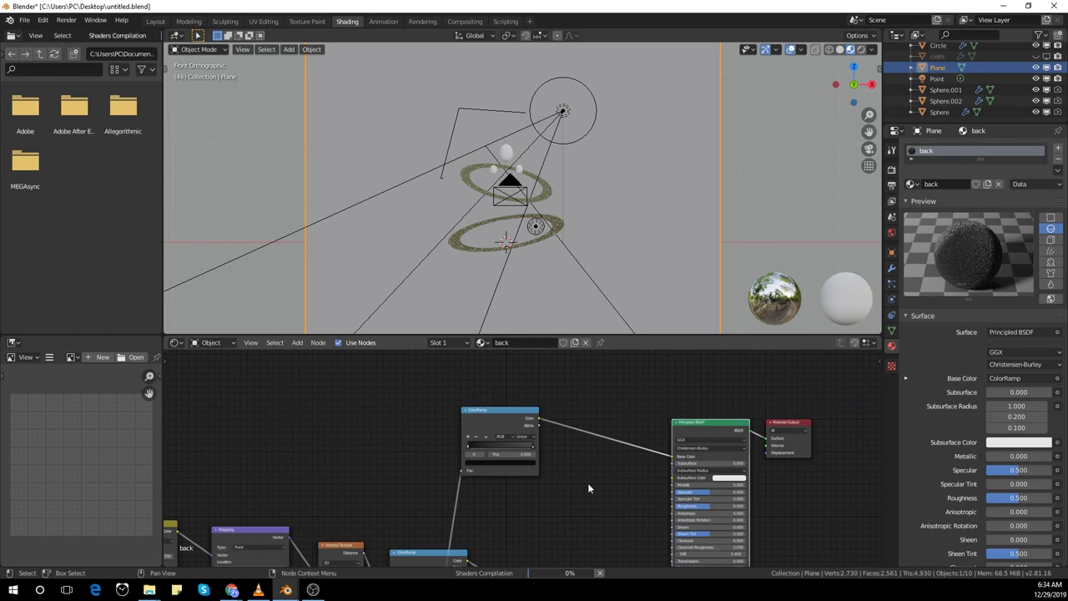
{"action": "scroll", "coordinate": [588, 484], "scroll_direction": "down", "scroll_amount": 1}
{"action": "scroll", "coordinate": [571, 465], "scroll_direction": "up", "scroll_amount": 4}
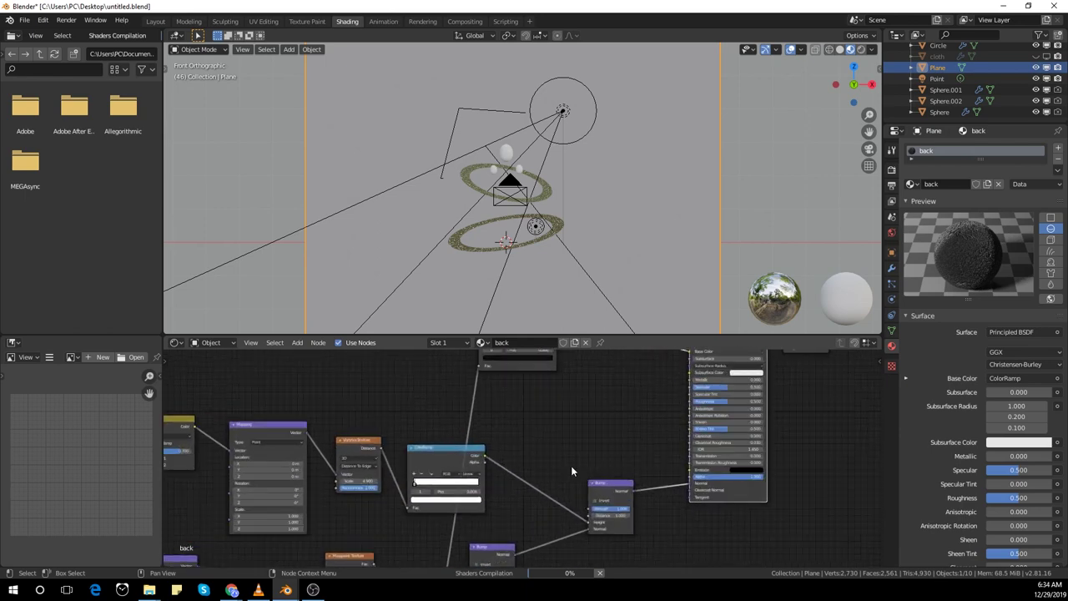
{"action": "double_click", "coordinate": [522, 487]}
{"action": "type", "text": "0.5"}
{"action": "key", "text": "Return"}
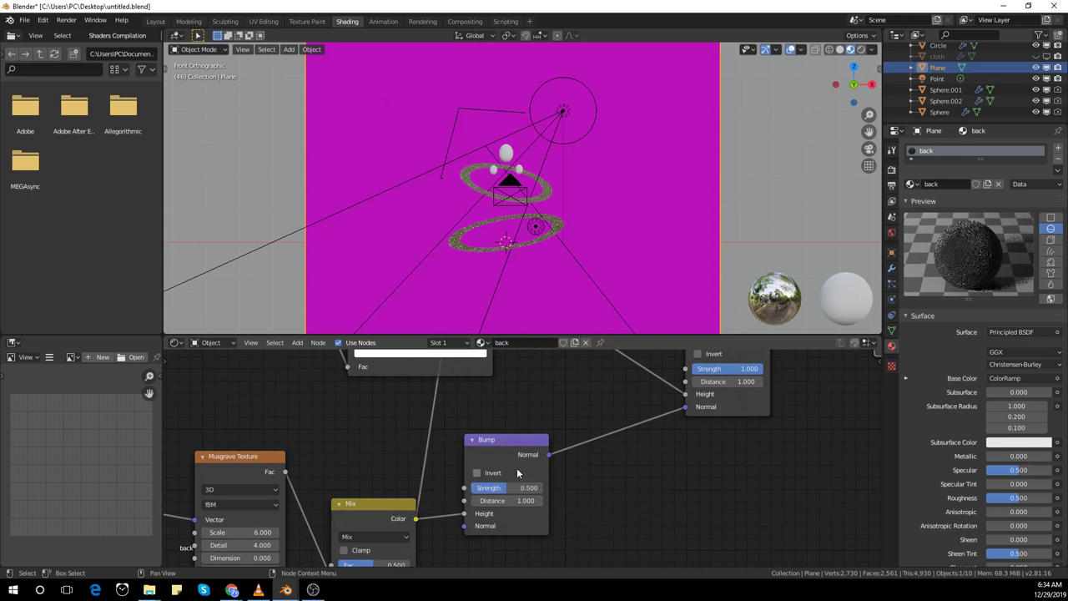
Try the rendered viewport shading, return to material preview, and set the Cycles device to GPU Compute.
{"action": "scroll", "coordinate": [648, 487], "scroll_direction": "down", "scroll_amount": 3}
{"action": "middle_click_drag", "start_coordinate": [656, 379], "coordinate": [607, 458]}
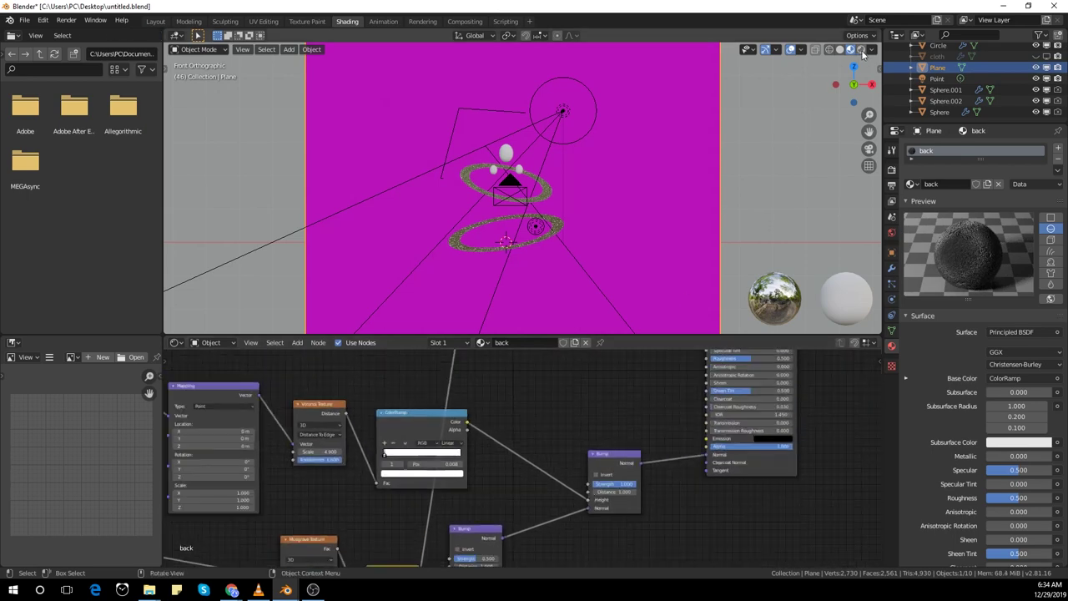
{"action": "left_click", "coordinate": [861, 49]}
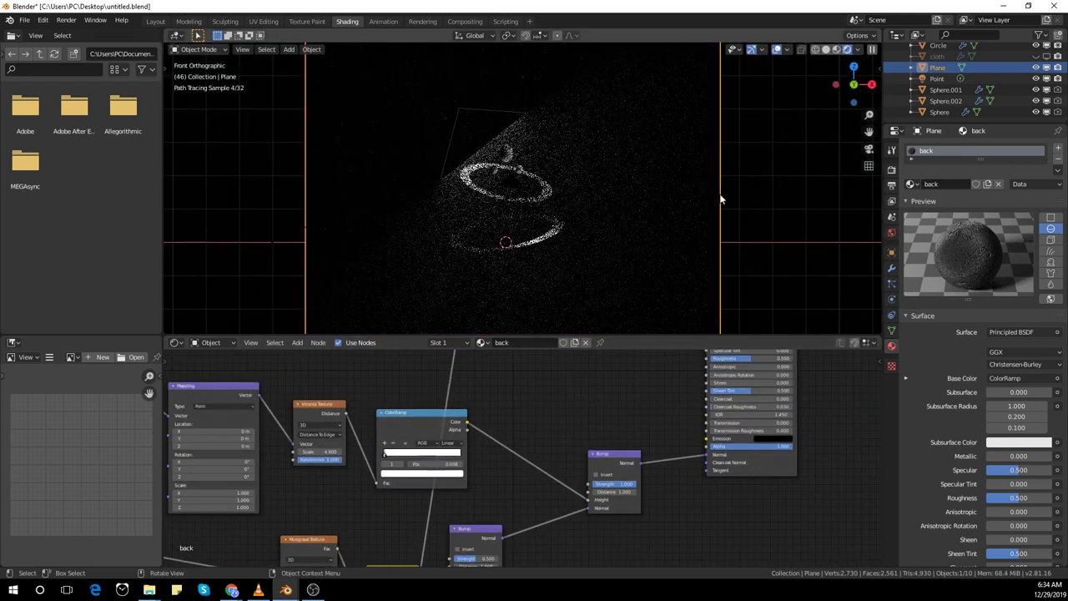
{"action": "left_click", "coordinate": [838, 49]}
{"action": "middle_click_drag", "start_coordinate": [628, 164], "coordinate": [701, 182]}
{"action": "left_click", "coordinate": [892, 169]}
{"action": "left_click", "coordinate": [1014, 176]}
{"action": "left_click", "coordinate": [1005, 201]}
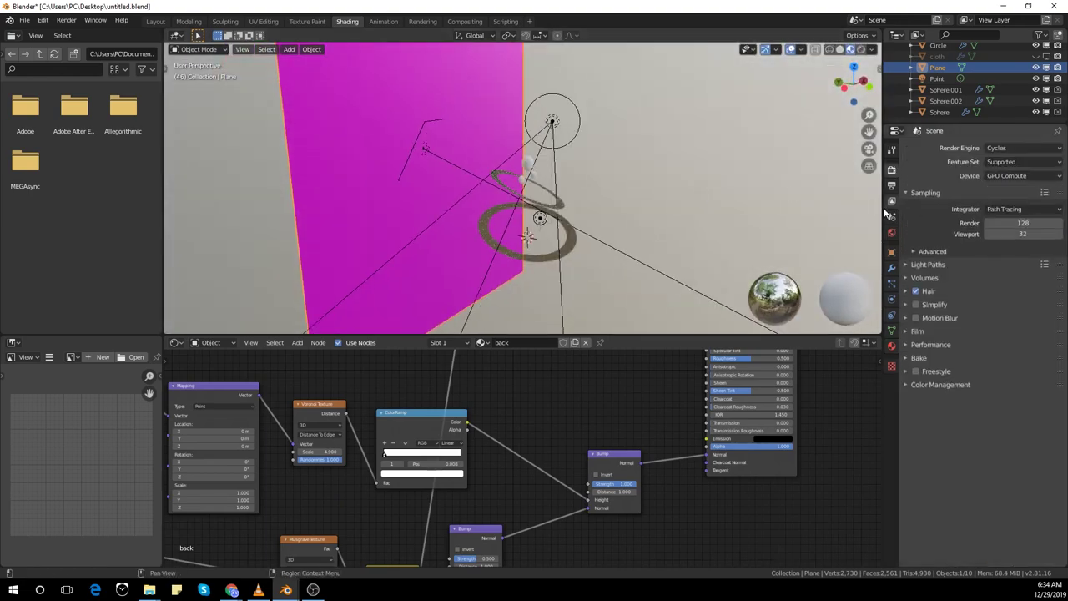
Inspect the rings and cracked backdrop close up in rendered shading, briefly hiding the backdrop plane, and return to material preview.
{"action": "mouse_move", "coordinate": [806, 192]}
{"action": "middle_mouse_down"}
{"action": "mouse_move", "coordinate": [776, 146]}
{"action": "mouse_move", "coordinate": [684, 174]}
{"action": "mouse_move", "coordinate": [652, 158]}
{"action": "middle_mouse_up"}
{"action": "left_click", "coordinate": [861, 49]}
{"action": "scroll", "coordinate": [697, 147], "scroll_direction": "up", "scroll_amount": 8}
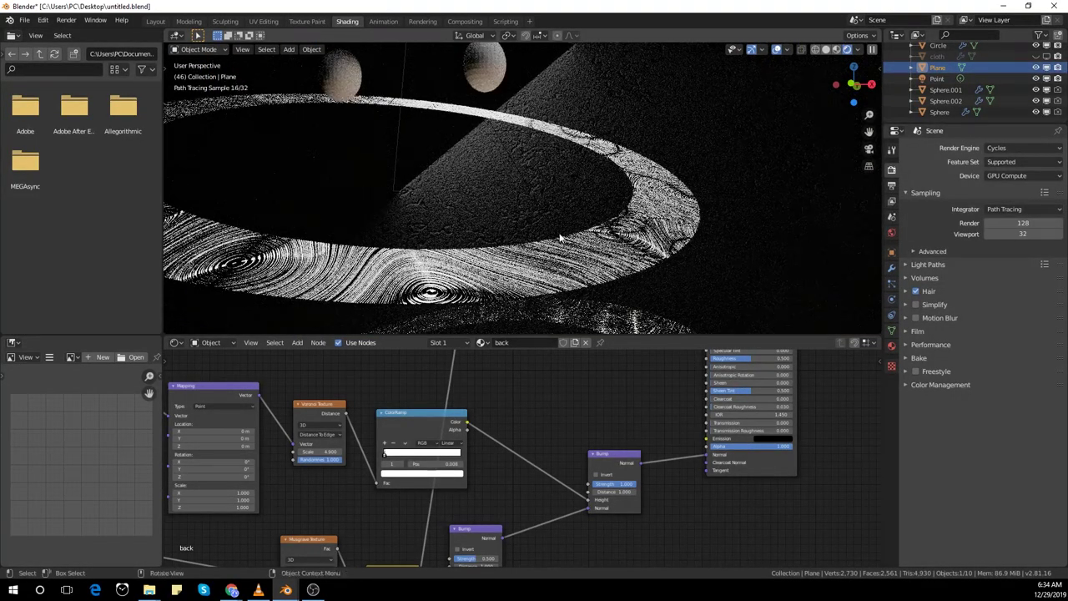
{"action": "left_click", "coordinate": [1037, 68]}
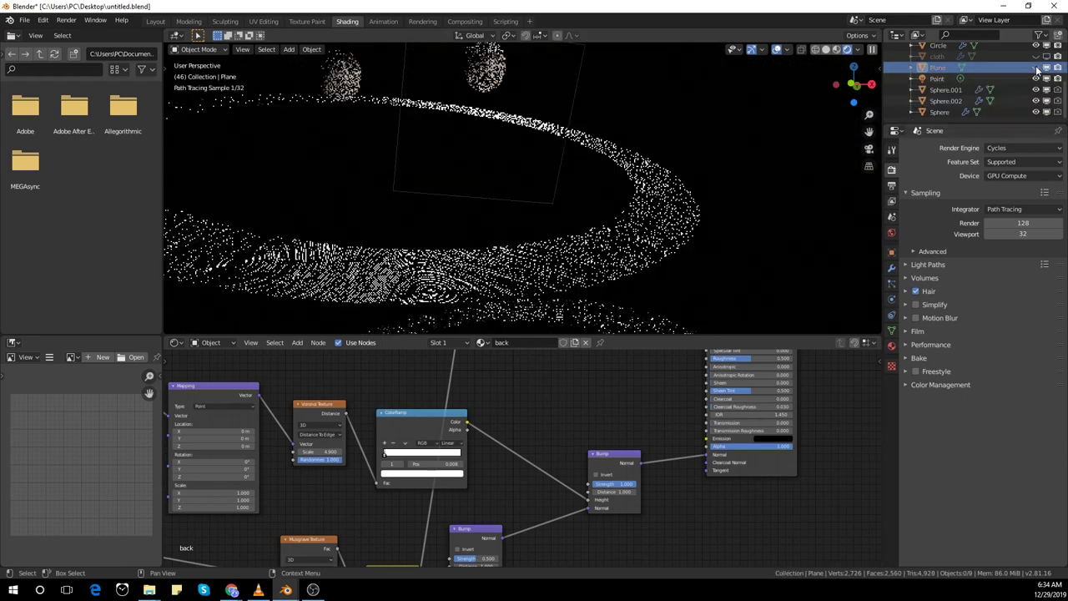
{"action": "scroll", "coordinate": [699, 174], "scroll_direction": "down", "scroll_amount": 3}
{"action": "left_click", "coordinate": [837, 50]}
{"action": "left_click", "coordinate": [1037, 67]}
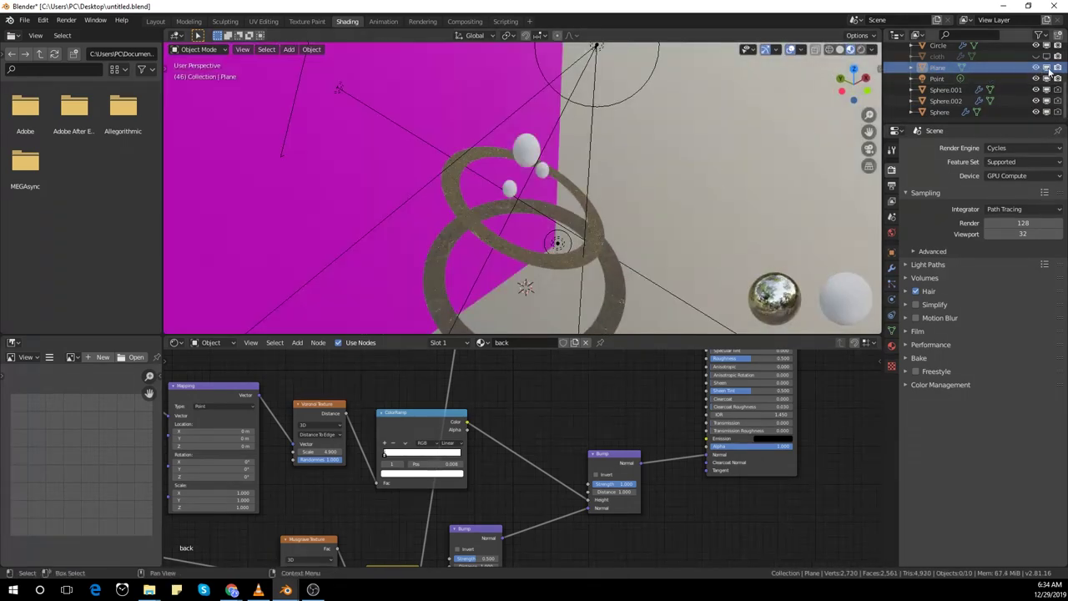
Save the Blender file.
{"action": "middle_click_drag", "start_coordinate": [735, 188], "coordinate": [674, 178]}
{"action": "key", "text": "ctrl+s"}
Add a new plane to the scene and rotate it 90 degrees about the X axis so it stands upright.
{"action": "key", "text": "KP_1"}
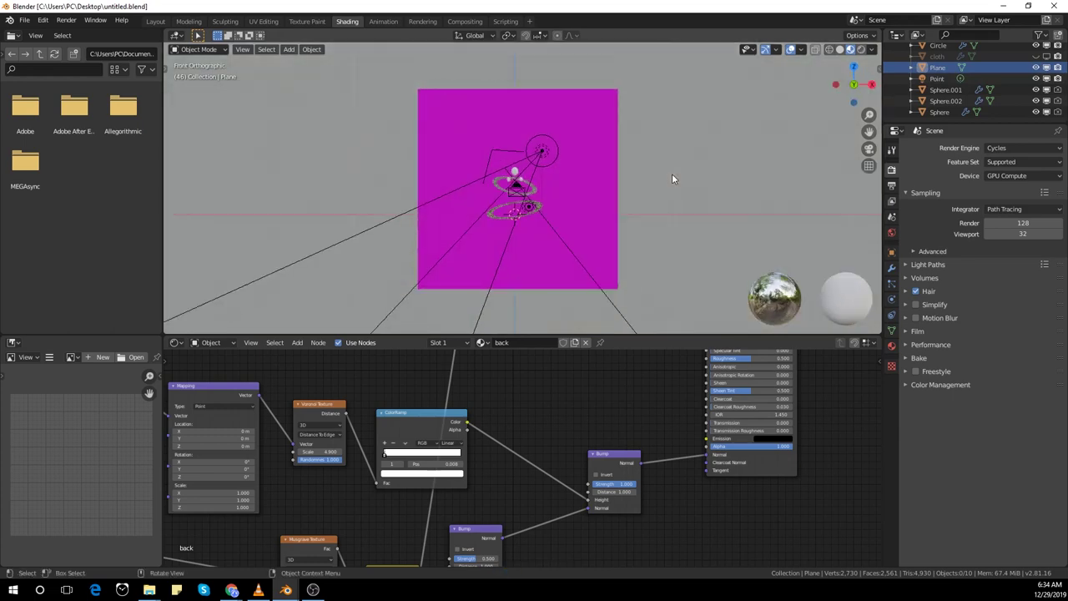
{"action": "scroll", "coordinate": [662, 166], "scroll_direction": "up", "scroll_amount": 2}
{"action": "key", "text": "shift+a"}
{"action": "left_click", "coordinate": [673, 169]}
{"action": "key", "text": "r"}
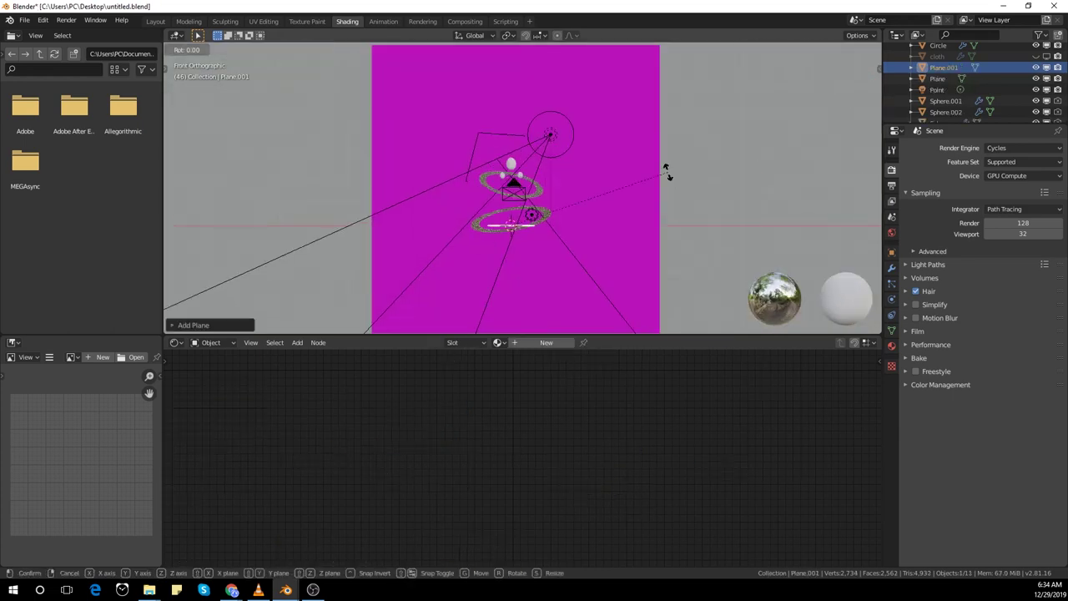
{"action": "key", "text": "x"}
{"action": "key", "text": "9"}
{"action": "key", "text": "0"}
{"action": "key", "text": "Return"}
In the camera view, move the upright plane beside the rings and stretch it along Z by about 2.66.
{"action": "key", "text": "KP_0"}
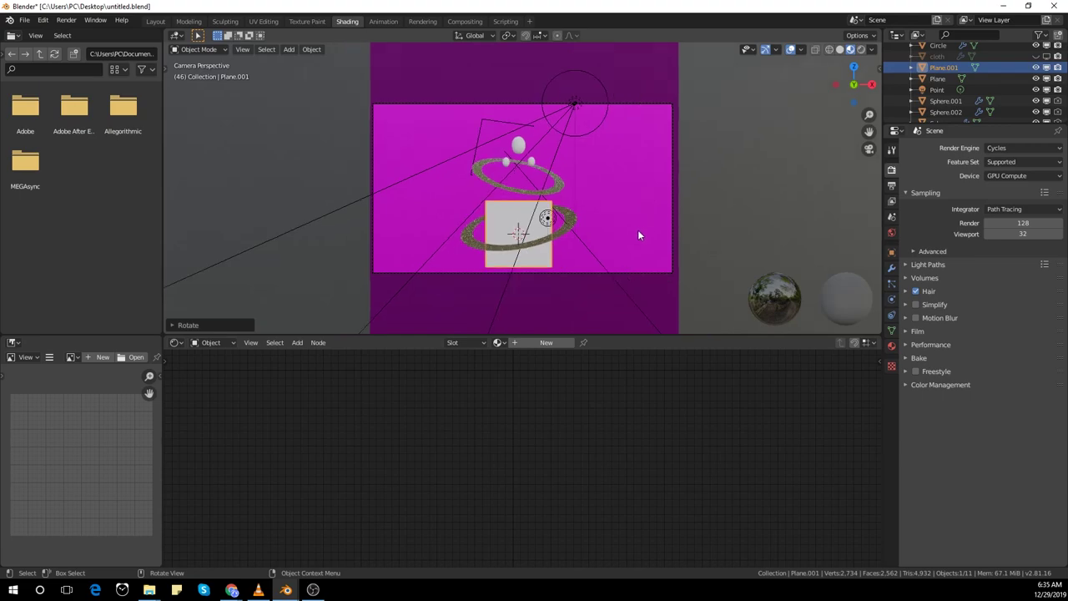
{"action": "key", "text": "g"}
{"action": "left_click", "coordinate": [719, 188]}
{"action": "key", "text": "s"}
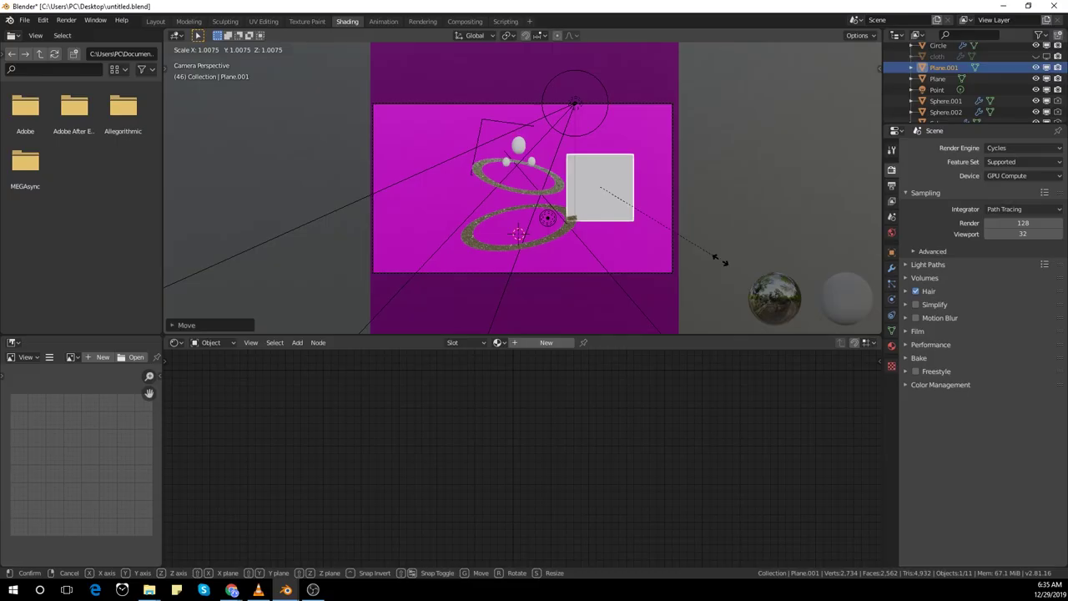
{"action": "key", "text": "z"}
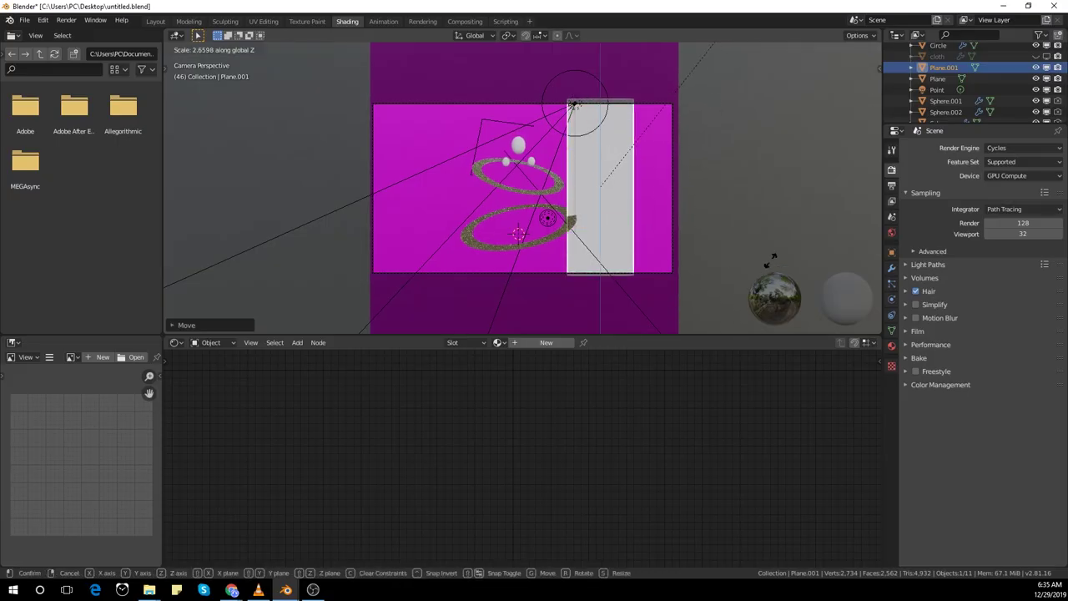
{"action": "left_click", "coordinate": [771, 259]}
Cut five evenly spaced vertical edge loops into the tall plane.
{"action": "key", "text": "Tab"}
{"action": "scroll", "coordinate": [605, 145], "scroll_direction": "up", "scroll_amount": 3}
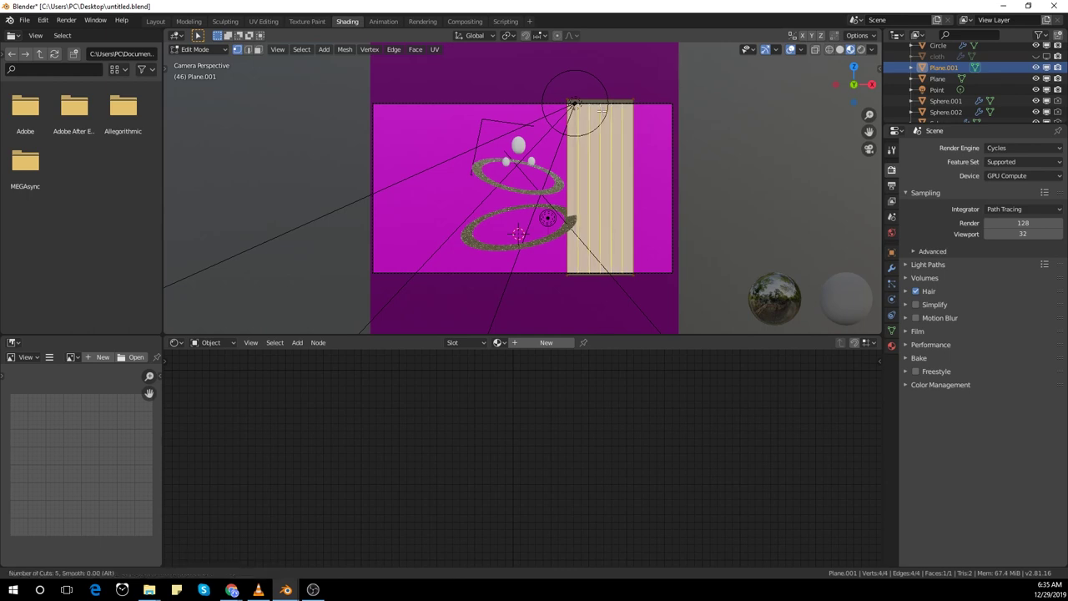
{"action": "left_click", "coordinate": [602, 109]}
{"action": "right_click", "coordinate": [687, 152]}
Select every other vertical loop edge of the tall plane and move the three edges along Y to form curtain-like pleats.
{"action": "middle_click_drag", "start_coordinate": [687, 153], "coordinate": [606, 170]}
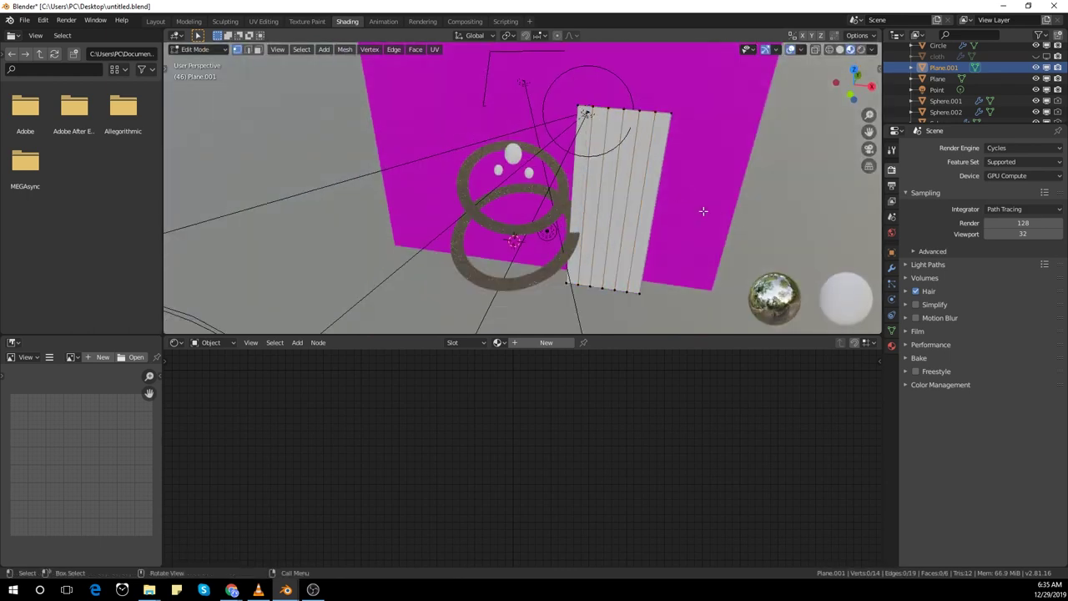
{"action": "middle_click_drag", "start_coordinate": [704, 211], "coordinate": [671, 233], "text": "shift"}
{"action": "left_click", "coordinate": [248, 50]}
{"action": "scroll", "coordinate": [572, 202], "scroll_direction": "up", "scroll_amount": 1}
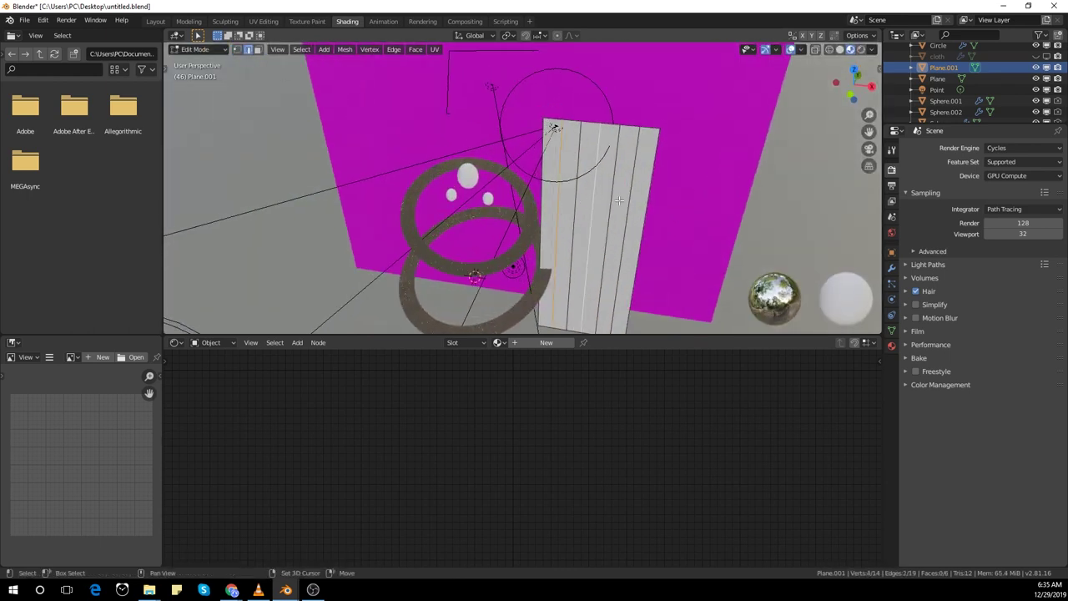
{"action": "key", "text": "g"}
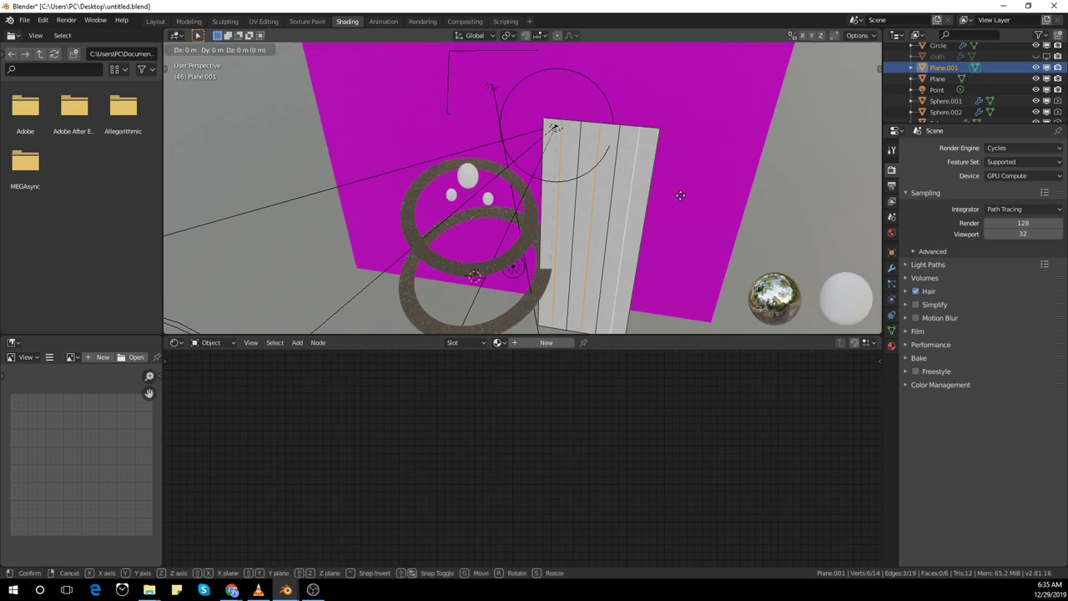
{"action": "key", "text": "y"}
{"action": "left_click", "coordinate": [684, 190]}
{"action": "key", "text": "Tab"}
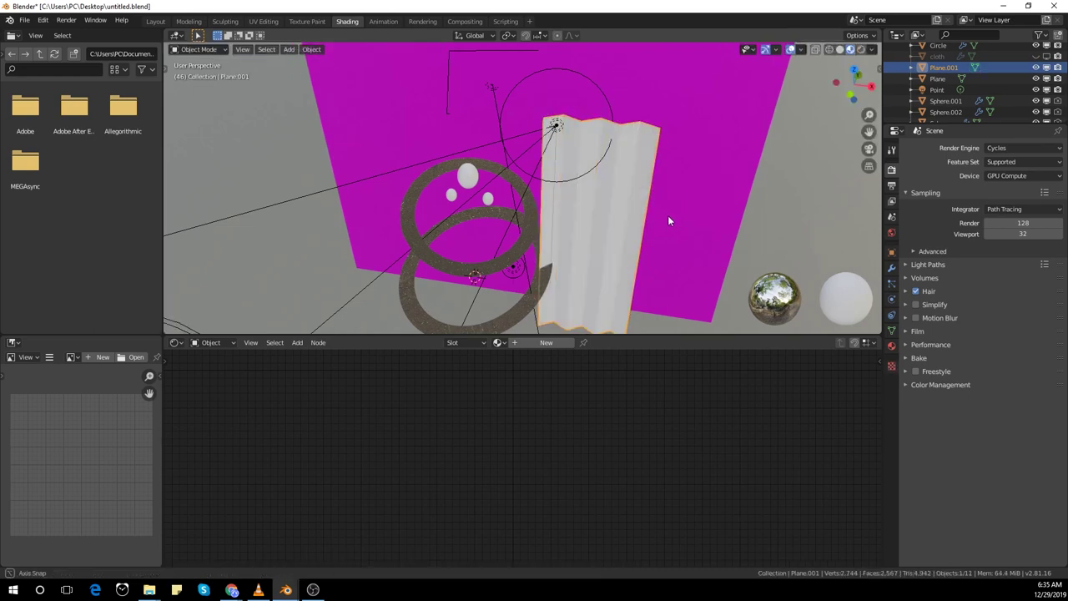
Select all of the pleated plane's geometry and subdivide it once.
{"action": "middle_click_drag", "start_coordinate": [668, 216], "coordinate": [697, 205]}
{"action": "key", "text": "Tab"}
{"action": "key", "text": "a"}
{"action": "right_click", "coordinate": [630, 187]}
{"action": "left_click", "coordinate": [626, 185]}
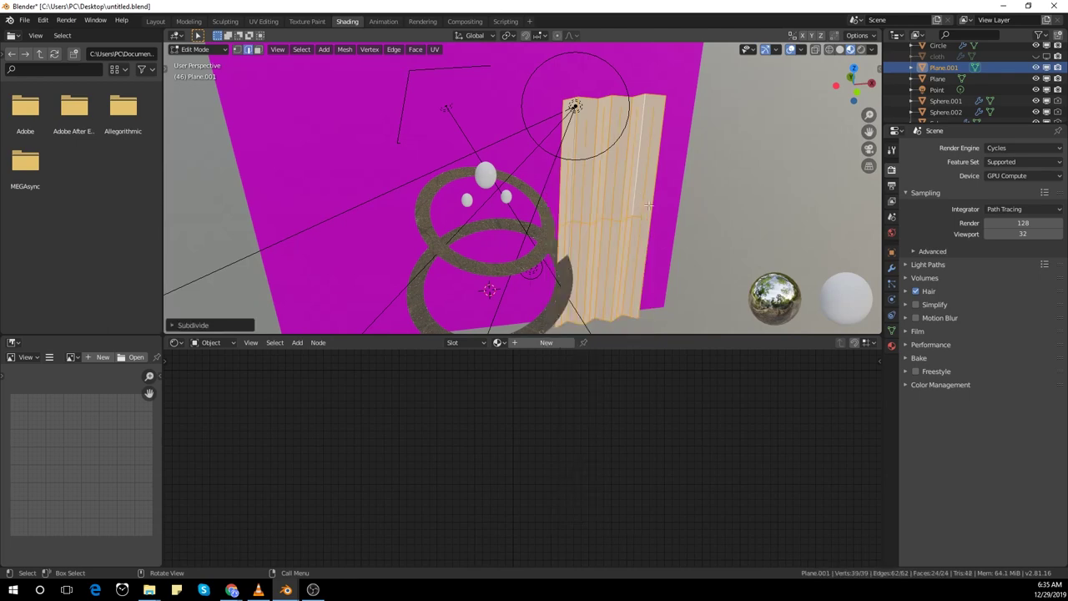
Set the subdivision of the pleated plane to 10 cuts.
{"action": "left_click", "coordinate": [183, 326]}
{"action": "type", "text": "0"}
{"action": "key", "text": "Return"}
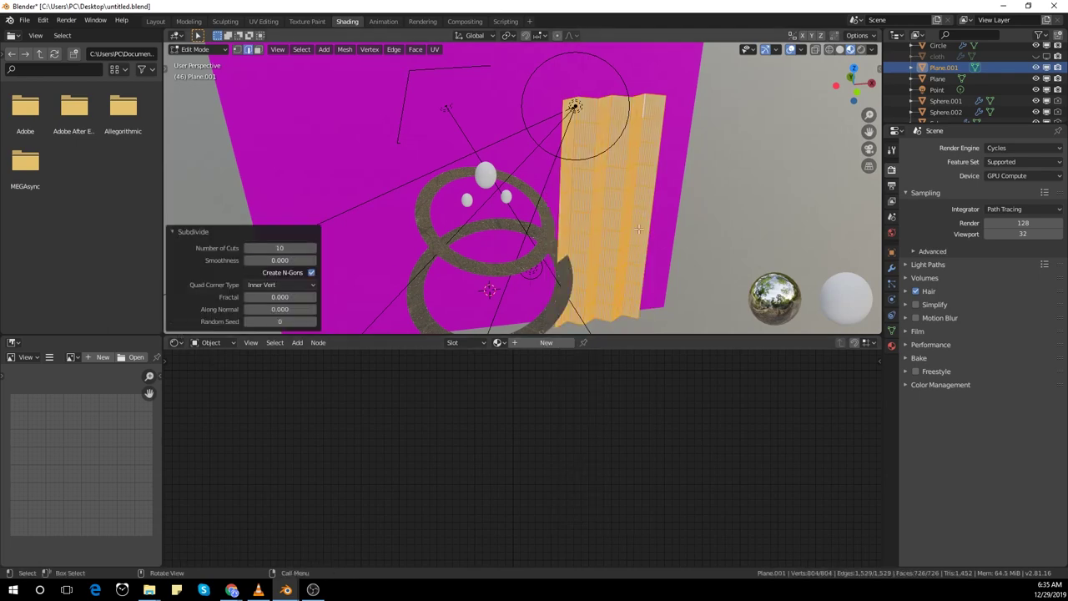
Return to object mode and give the pleated plane a level 2 subdivision surface, then look through the camera.
{"action": "scroll", "coordinate": [667, 215], "scroll_direction": "up", "scroll_amount": 2}
{"action": "middle_click_drag", "start_coordinate": [695, 226], "coordinate": [632, 257]}
{"action": "scroll", "coordinate": [668, 215], "scroll_direction": "down", "scroll_amount": 2}
{"action": "key", "text": "Tab"}
{"action": "key", "text": "ctrl+2"}
{"action": "key", "text": "KP_0"}
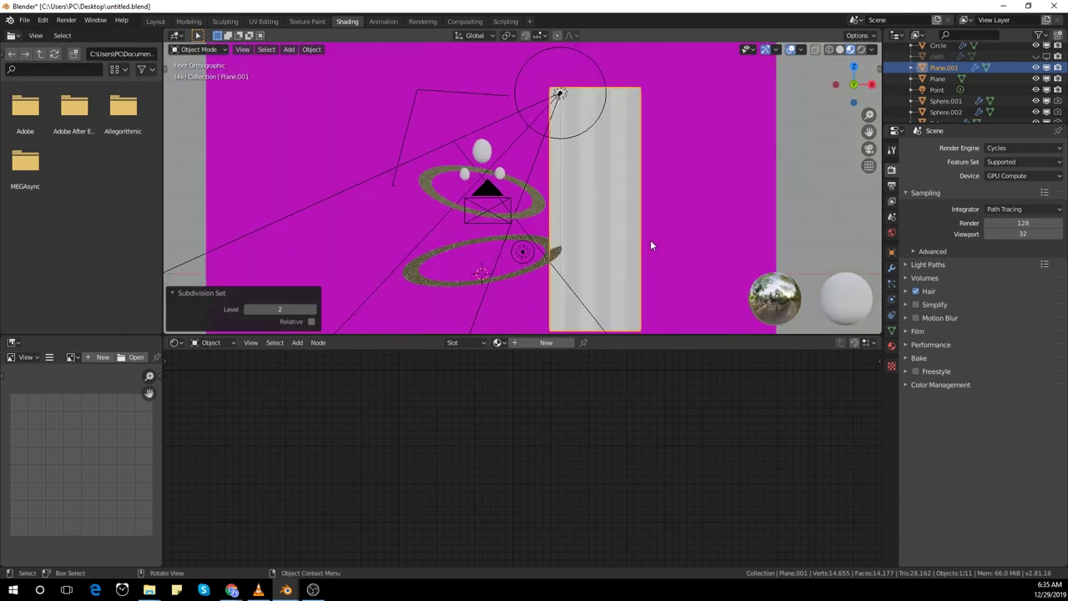
Narrow the pleated plane along X by a factor of about 0.709 and save the file.
{"action": "key", "text": "s"}
{"action": "key", "text": "x"}
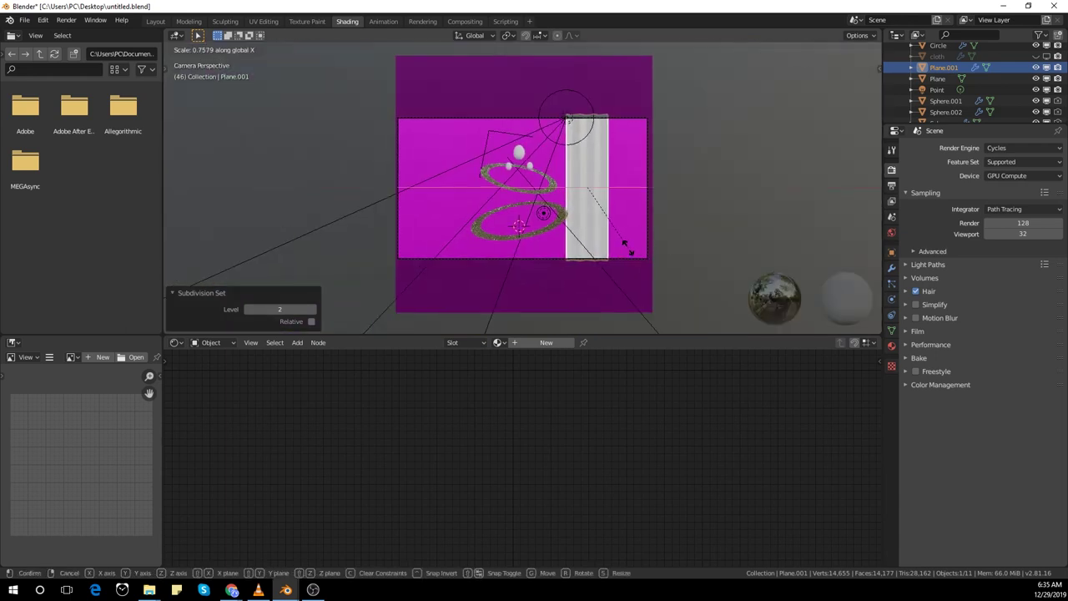
{"action": "left_click", "coordinate": [624, 244]}
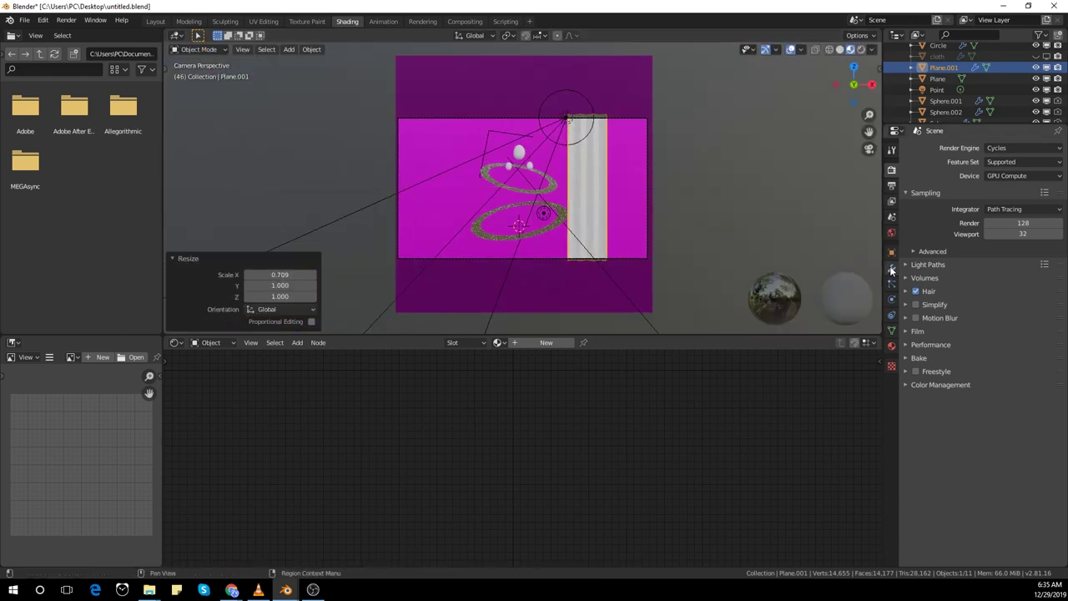
{"action": "left_click", "coordinate": [24, 19]}
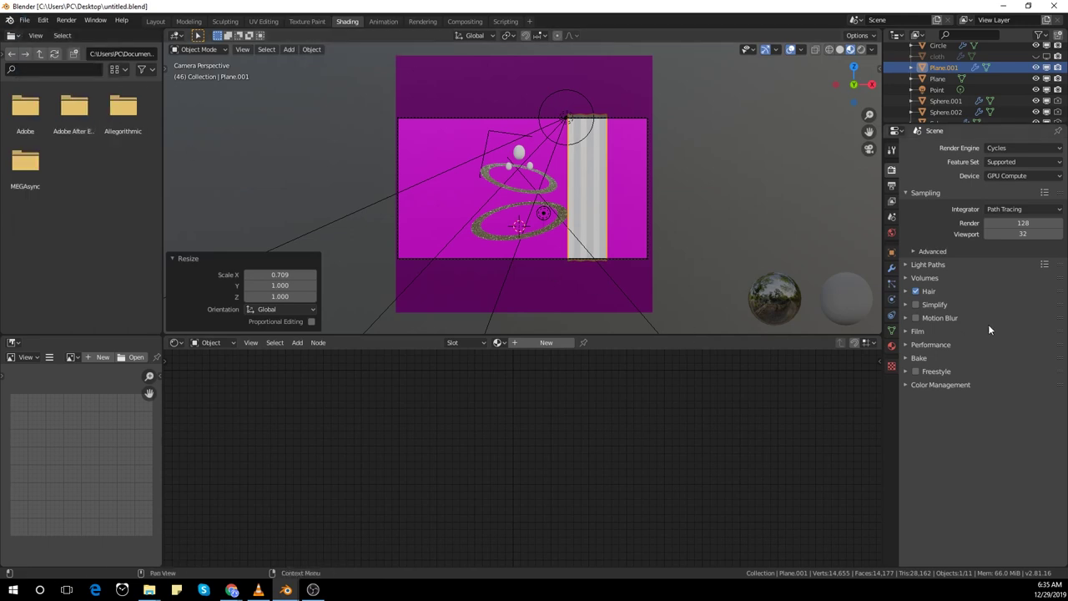
{"action": "left_click", "coordinate": [891, 269]}
{"action": "left_click", "coordinate": [892, 298]}
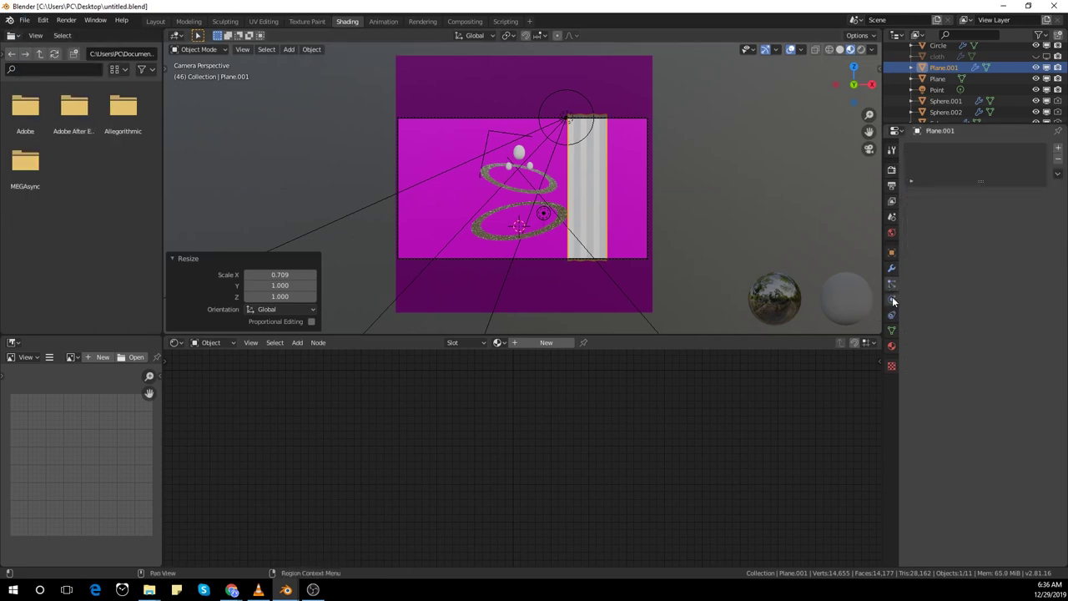
{"action": "left_click", "coordinate": [936, 186]}
{"action": "key", "text": "ctrl+z"}
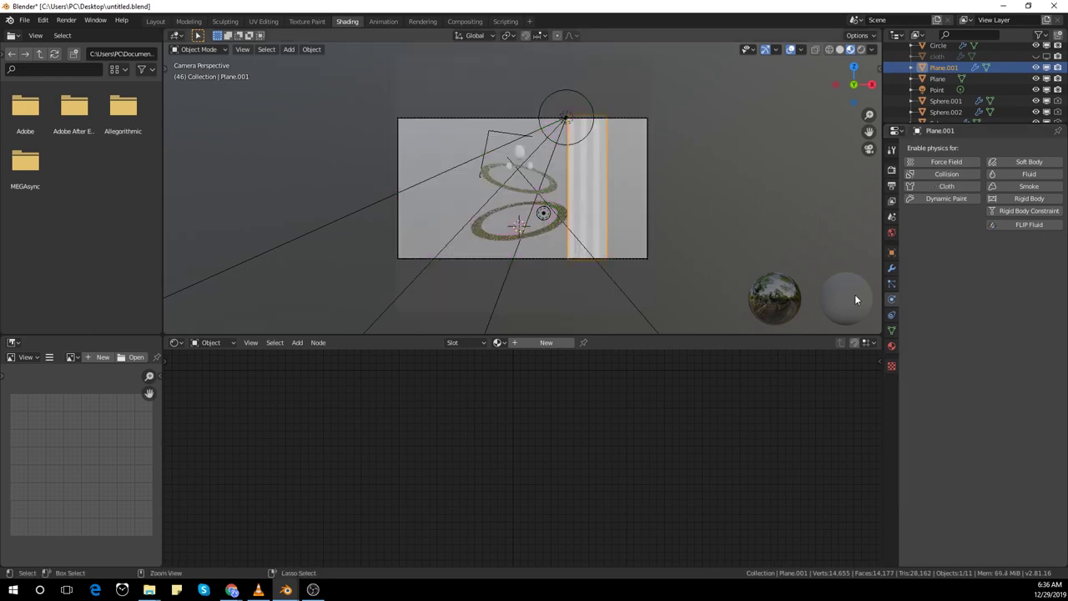
Select the complete top edge loop of the pleated plane in vertex select mode.
{"action": "middle_click_drag", "start_coordinate": [585, 171], "coordinate": [589, 196]}
{"action": "key", "text": "Tab"}
{"action": "middle_click_drag", "start_coordinate": [702, 84], "coordinate": [611, 183], "text": "shift"}
{"action": "scroll", "coordinate": [589, 171], "scroll_direction": "up", "scroll_amount": 1}
{"action": "left_click", "coordinate": [238, 50]}
{"action": "scroll", "coordinate": [648, 169], "scroll_direction": "up", "scroll_amount": 1}
{"action": "scroll", "coordinate": [611, 183], "scroll_direction": "up", "scroll_amount": 8}
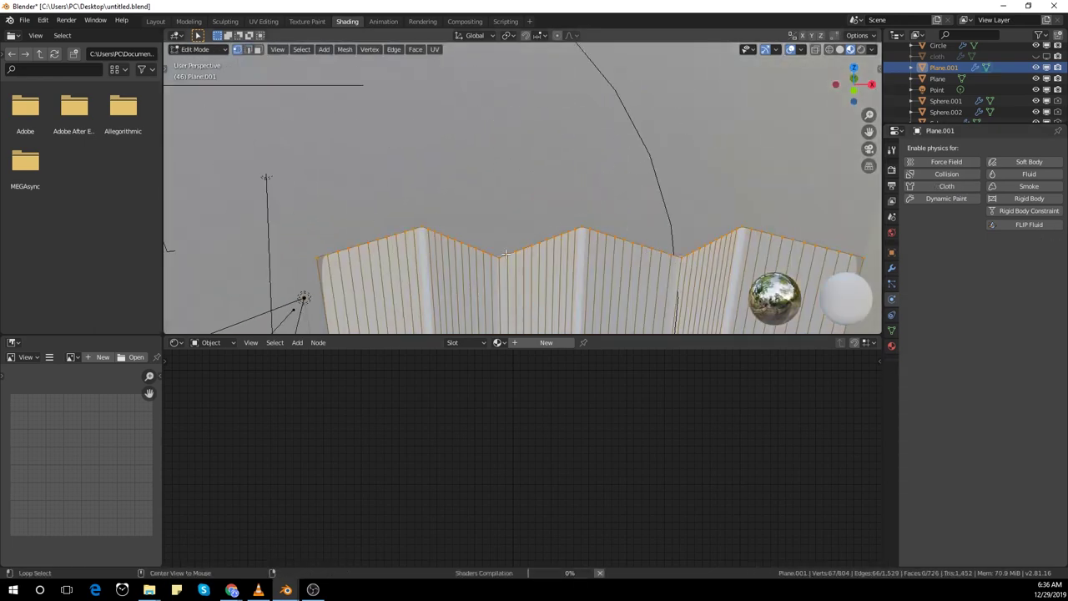
Assign the selected top vertices to a new vertex group and return to object mode with subdivision level 2.
{"action": "scroll", "coordinate": [506, 253], "scroll_direction": "down", "scroll_amount": 8}
{"action": "middle_click_drag", "start_coordinate": [506, 254], "coordinate": [509, 239]}
{"action": "left_click", "coordinate": [893, 331]}
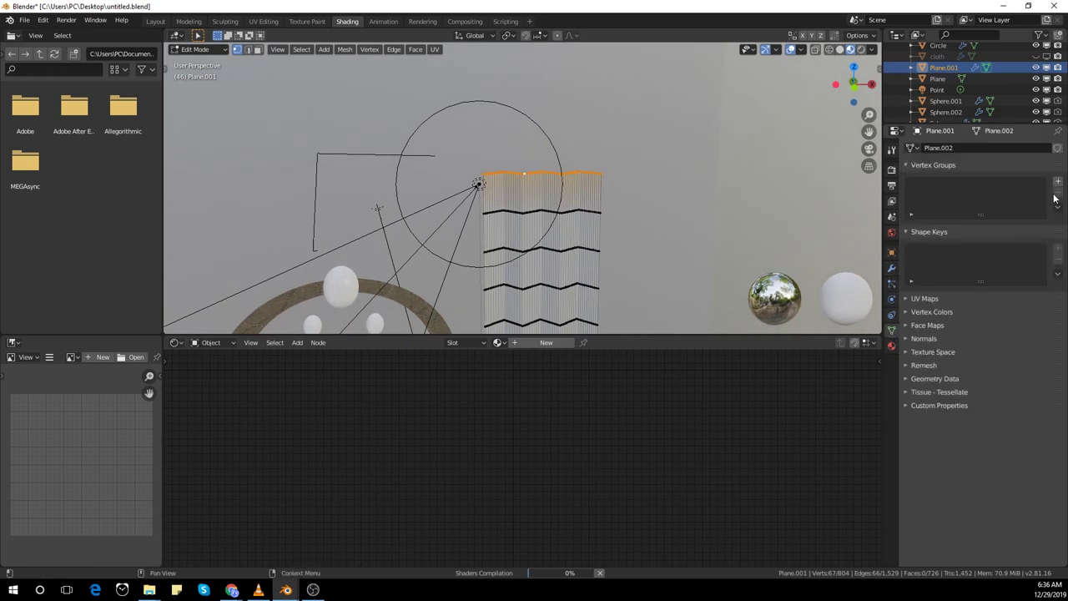
{"action": "key", "text": "Tab"}
{"action": "key", "text": "ctrl+2"}
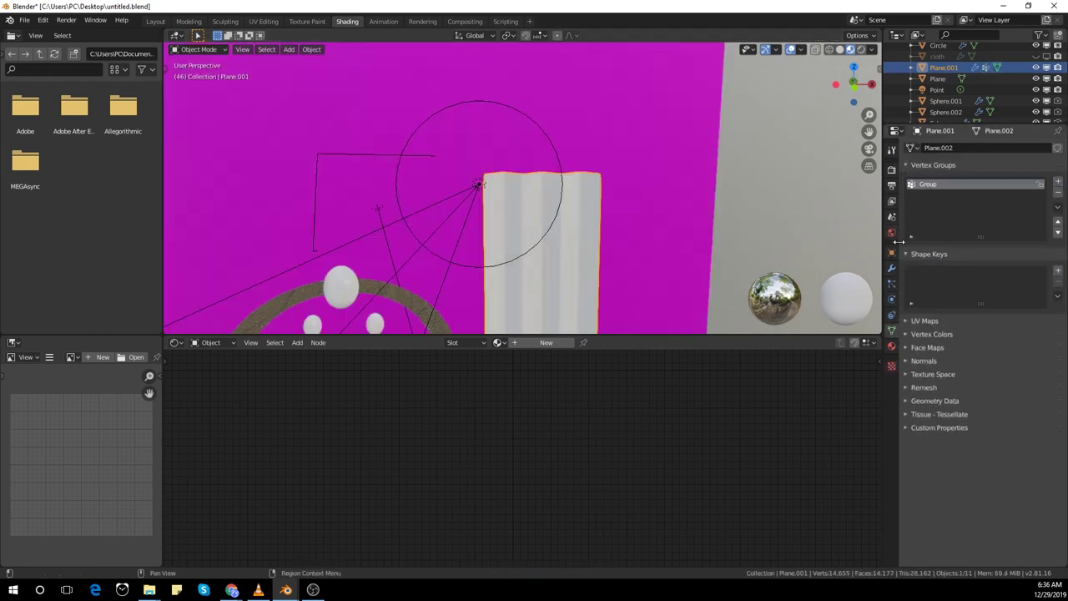
Enable cloth physics on the pleated plane and use the vertex group Group as its pin group.
{"action": "left_click", "coordinate": [891, 267]}
{"action": "left_click", "coordinate": [893, 298]}
{"action": "left_click", "coordinate": [936, 186]}
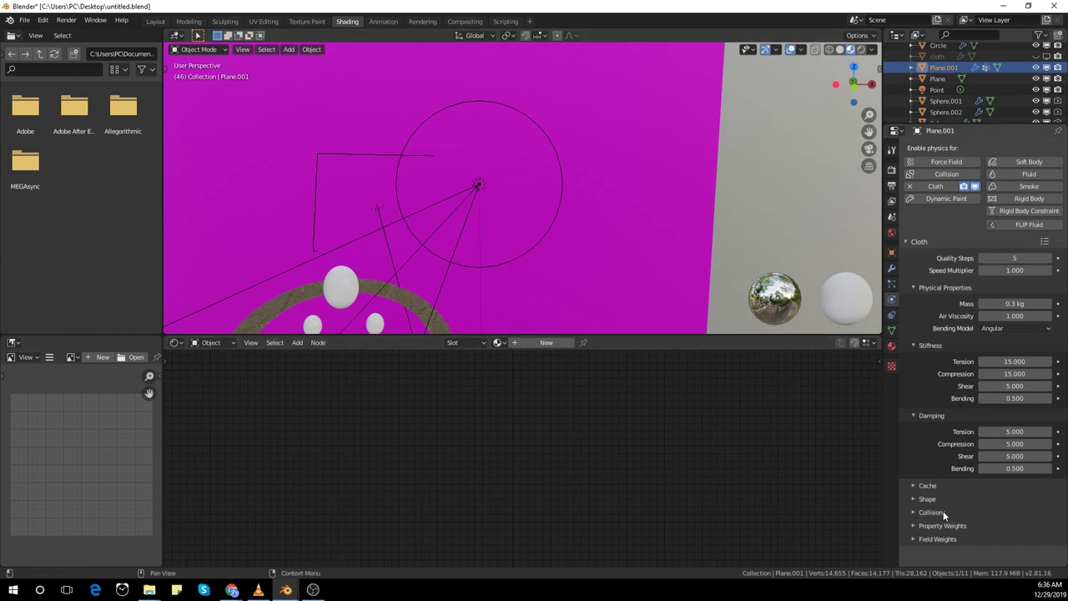
{"action": "left_click", "coordinate": [951, 484]}
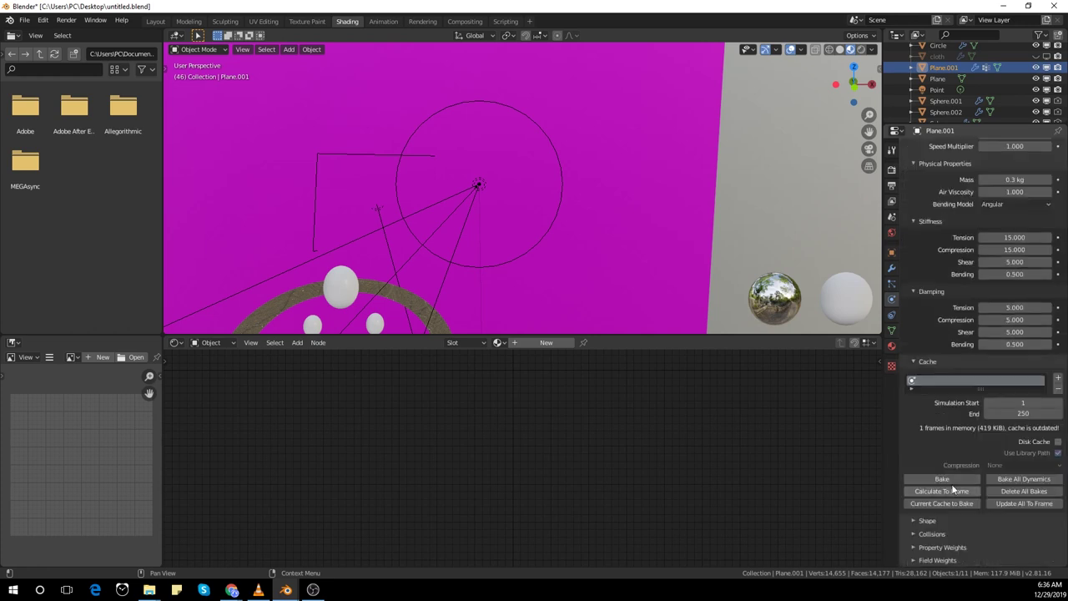
{"action": "left_click", "coordinate": [941, 360]}
{"action": "left_click", "coordinate": [946, 501]}
{"action": "scroll", "coordinate": [949, 504], "scroll_direction": "down", "scroll_amount": 3}
{"action": "left_click", "coordinate": [1001, 452]}
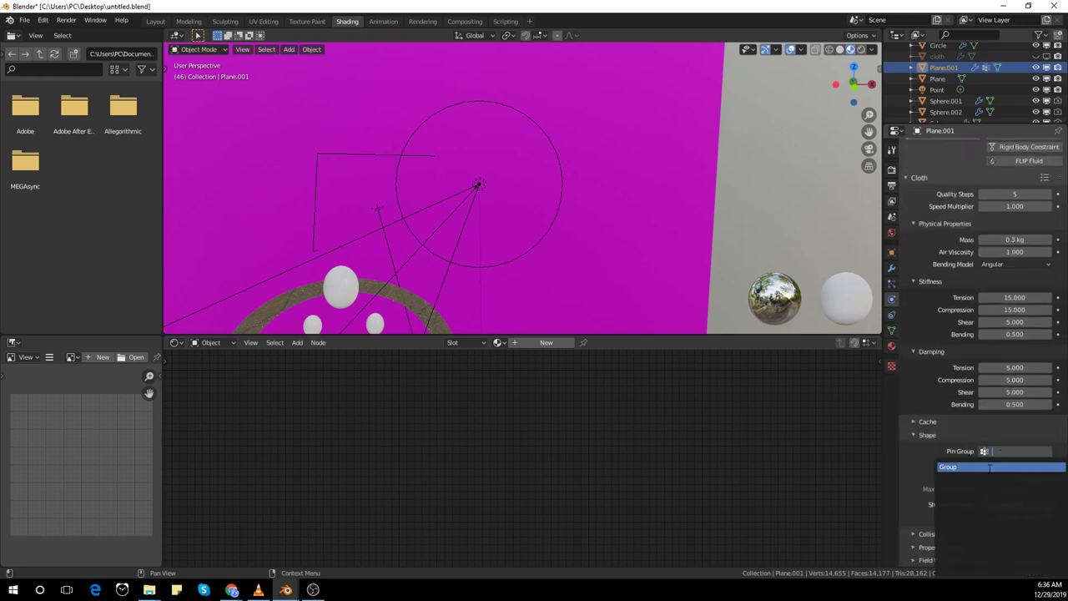
{"action": "left_click", "coordinate": [990, 468]}
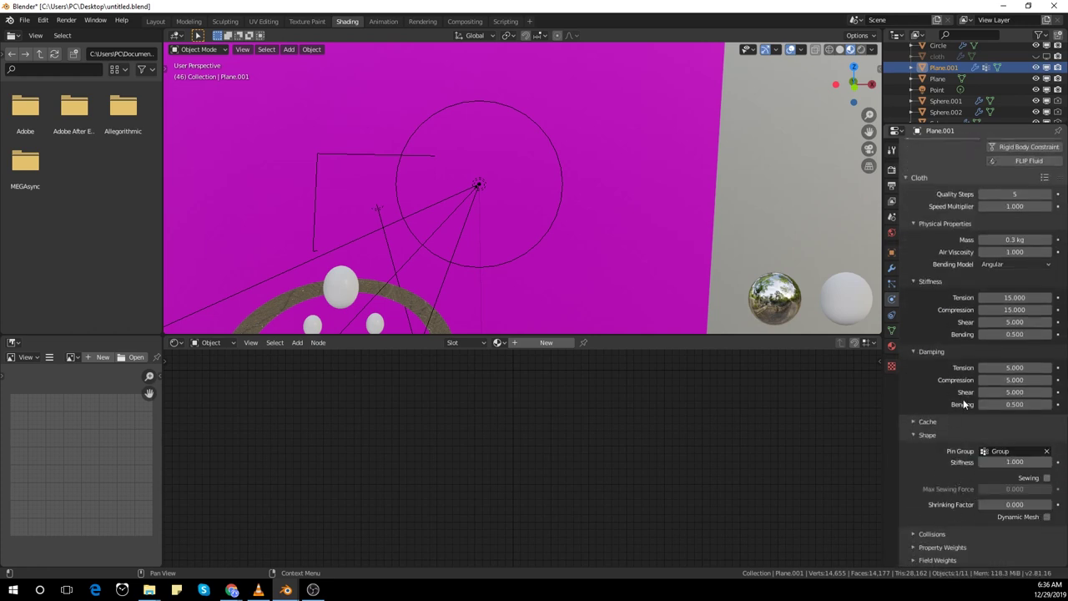
Switch to the Layout workspace and return the timeline to the start for the curtain's cloth simulation.
{"action": "left_click", "coordinate": [155, 20]}
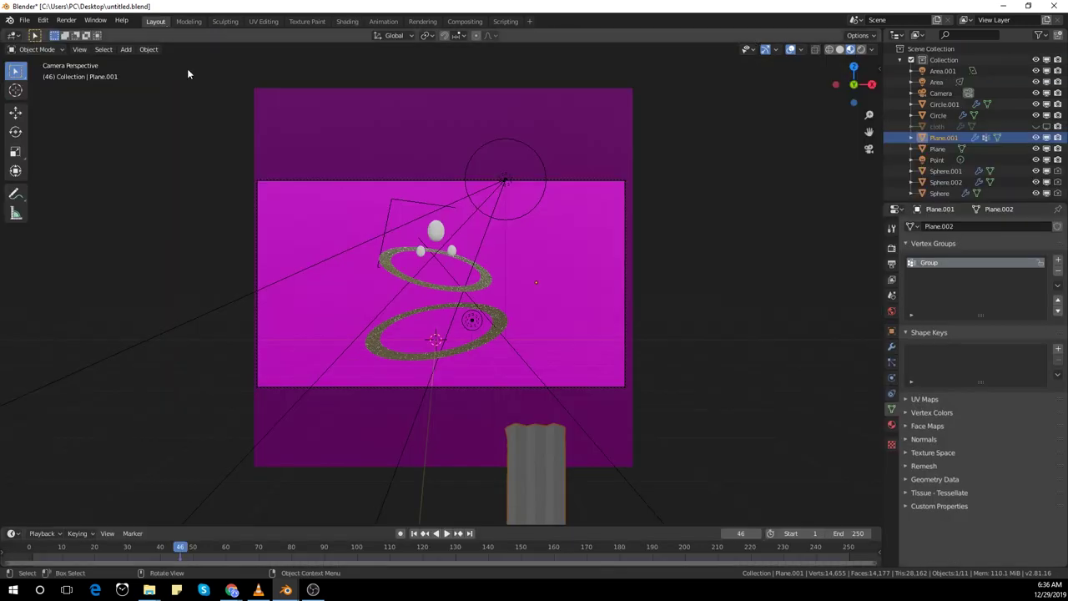
{"action": "left_click", "coordinate": [414, 534]}
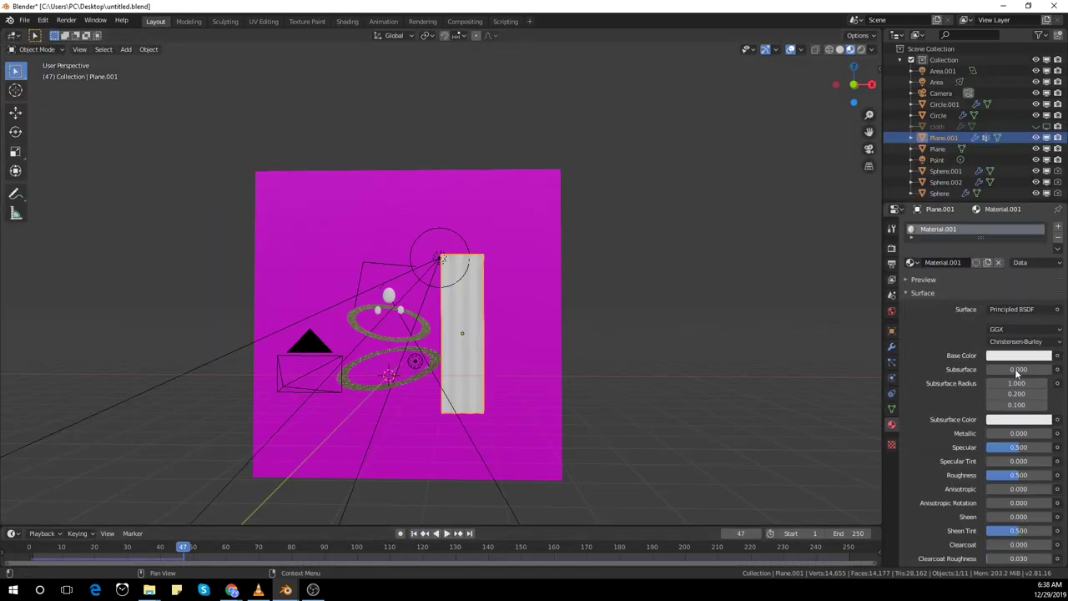
Give the pleated plane's material a near-black base color and a metallic value of 0.575.
{"action": "left_click", "coordinate": [1018, 356]}
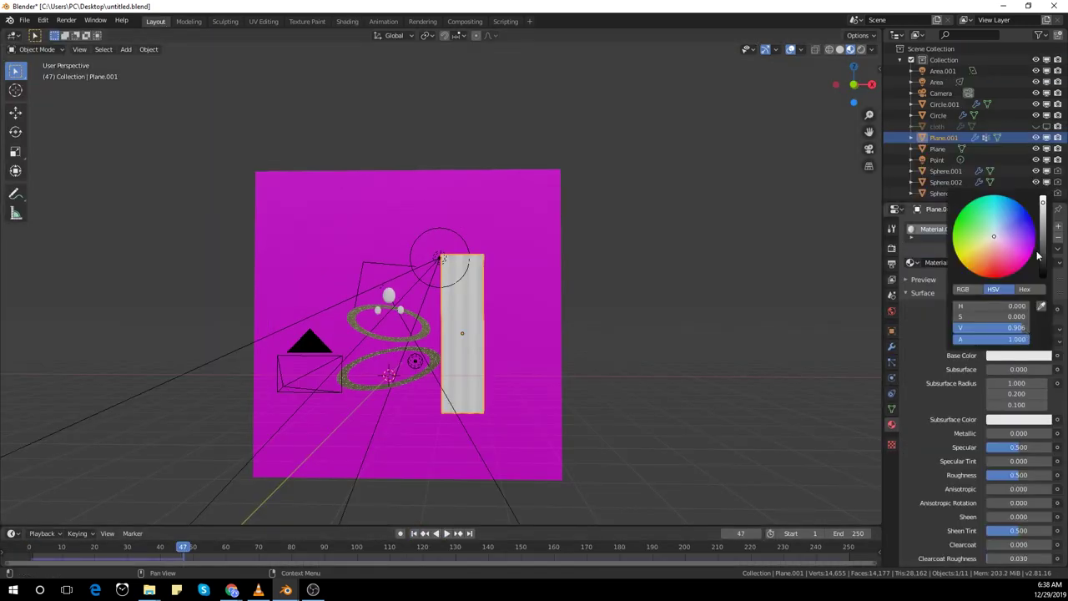
{"action": "left_click_drag", "start_coordinate": [1038, 256], "coordinate": [1040, 275]}
{"action": "mouse_move", "coordinate": [1010, 434]}
{"action": "left_mouse_down"}
{"action": "mouse_move", "coordinate": [1039, 433]}
{"action": "mouse_move", "coordinate": [1017, 433]}
{"action": "left_mouse_up"}
Check the pleated plane's mesh in edit mode, then shade the object smooth.
{"action": "key", "text": "Tab"}
{"action": "scroll", "coordinate": [536, 374], "scroll_direction": "up", "scroll_amount": 8}
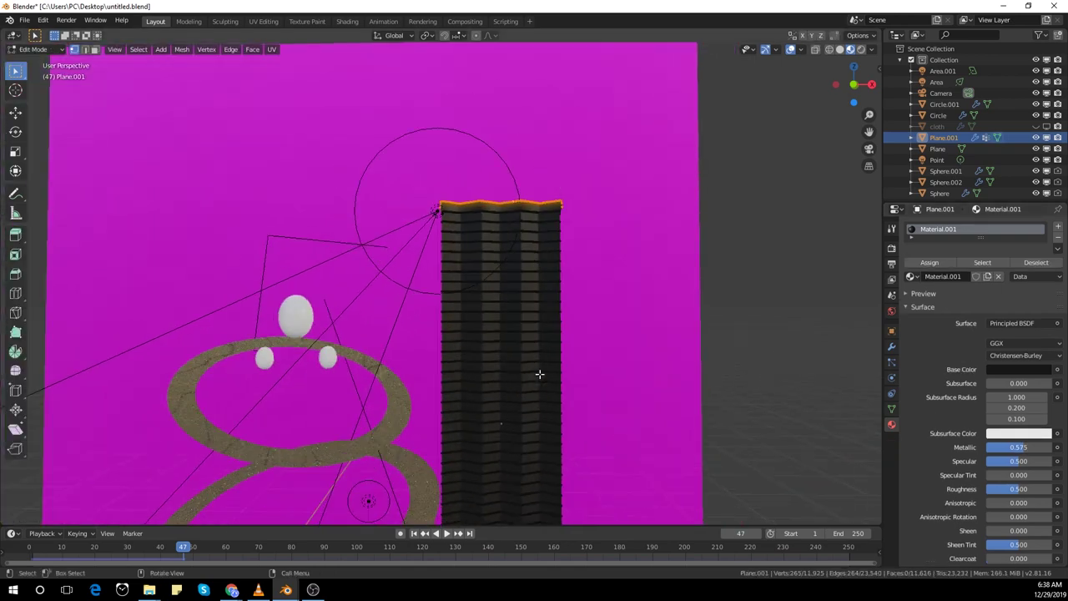
{"action": "scroll", "coordinate": [539, 375], "scroll_direction": "down", "scroll_amount": 8}
{"action": "key", "text": "Tab"}
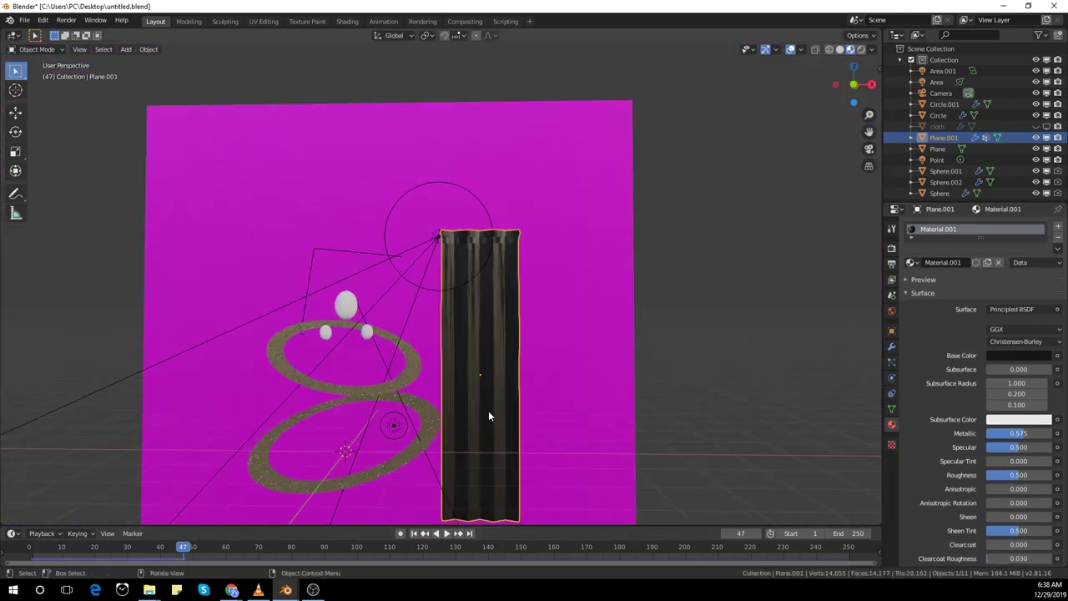
{"action": "right_click", "coordinate": [488, 390]}
{"action": "left_click", "coordinate": [489, 390]}
Add a force field at the 3D cursor in the front view.
{"action": "key", "text": "shift+a"}
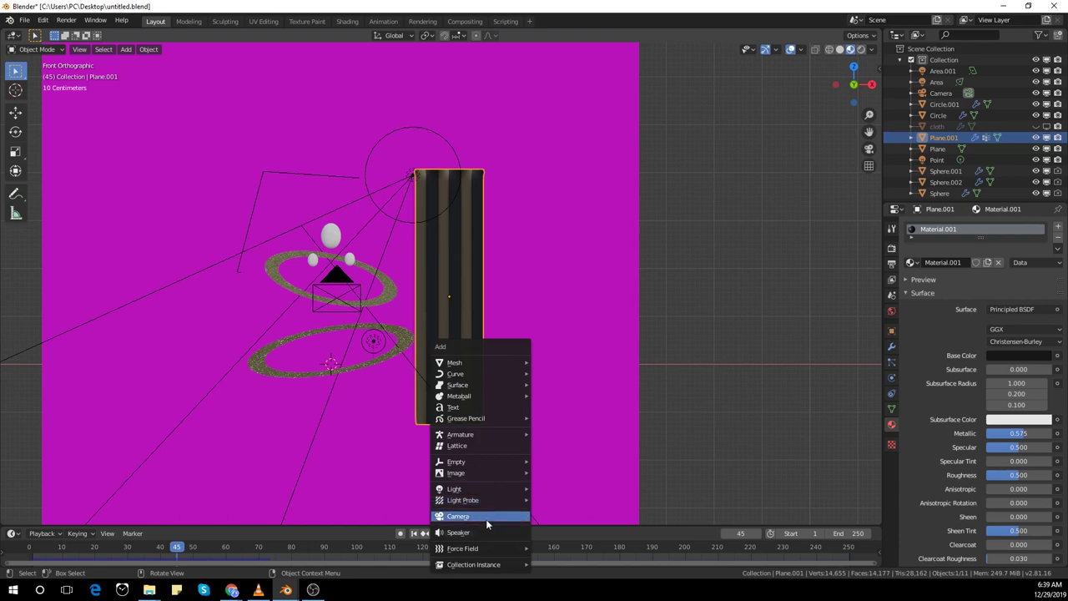
{"action": "mouse_move", "coordinate": [491, 552]}
{"action": "left_click", "coordinate": [586, 523]}
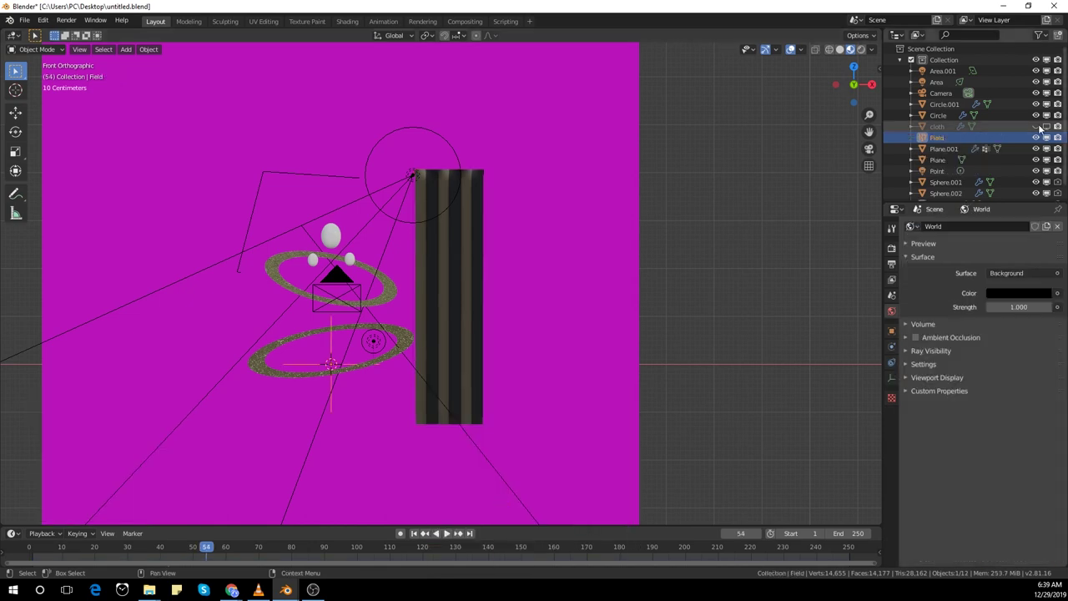
Unhide the draped cloth figure and apply its Cloth modifier as a shape key.
{"action": "left_click", "coordinate": [1037, 127]}
{"action": "left_click", "coordinate": [1047, 128]}
{"action": "left_click", "coordinate": [939, 126]}
{"action": "left_click", "coordinate": [892, 345]}
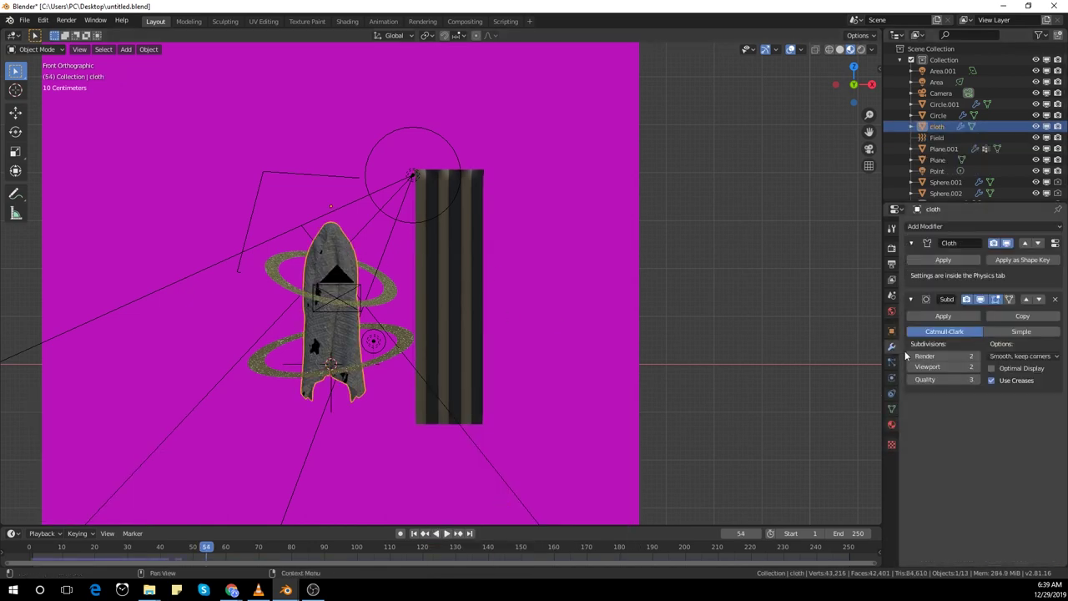
{"action": "left_click", "coordinate": [1031, 261]}
Set the draped figure's Cloth shape key value to 1.000.
{"action": "scroll", "coordinate": [499, 328], "scroll_direction": "down", "scroll_amount": 5}
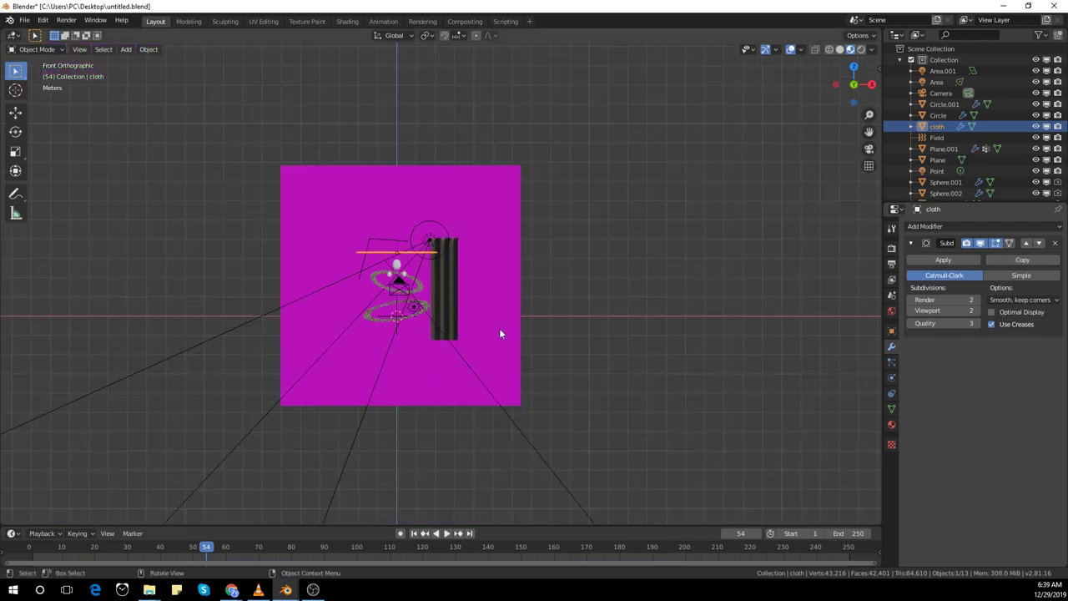
{"action": "scroll", "coordinate": [500, 329], "scroll_direction": "up", "scroll_amount": 2}
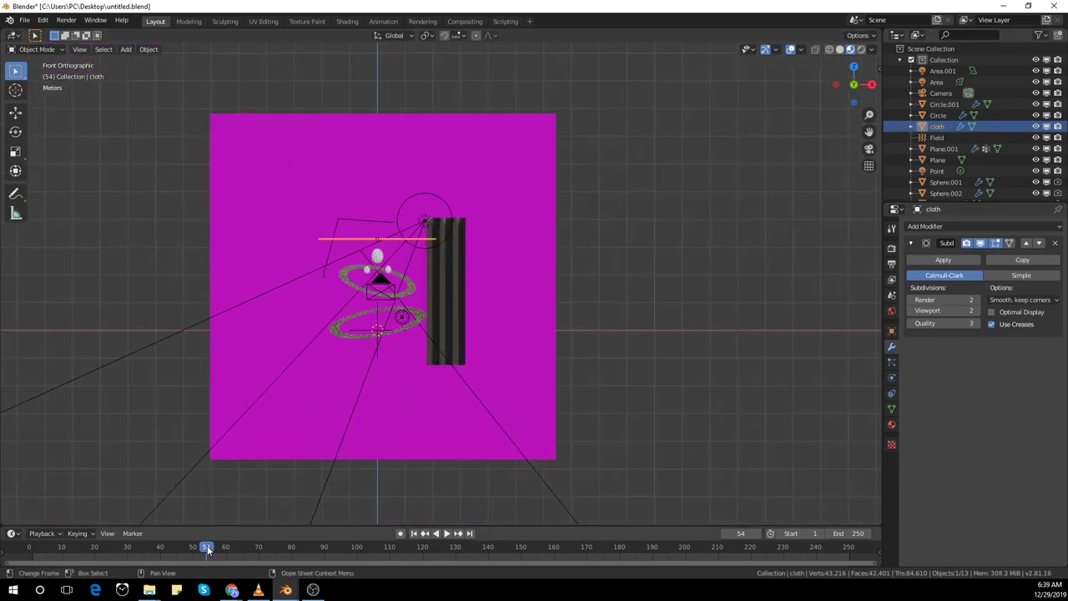
{"action": "left_click_drag", "start_coordinate": [33, 564], "coordinate": [26, 564]}
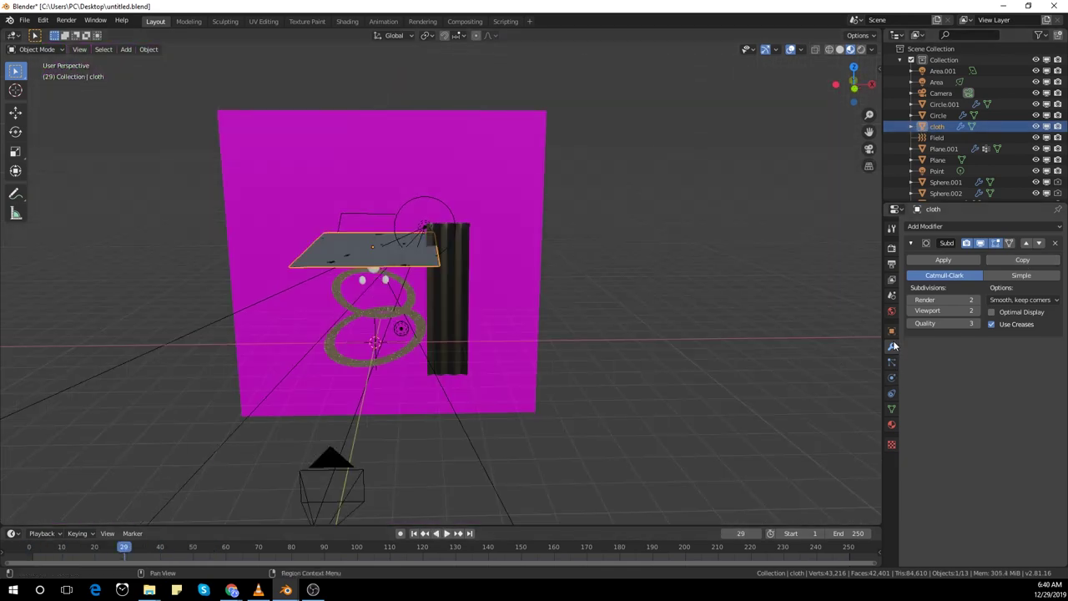
{"action": "left_click", "coordinate": [891, 409]}
{"action": "left_click", "coordinate": [968, 343]}
{"action": "left_click_drag", "start_coordinate": [987, 409], "coordinate": [1059, 410]}
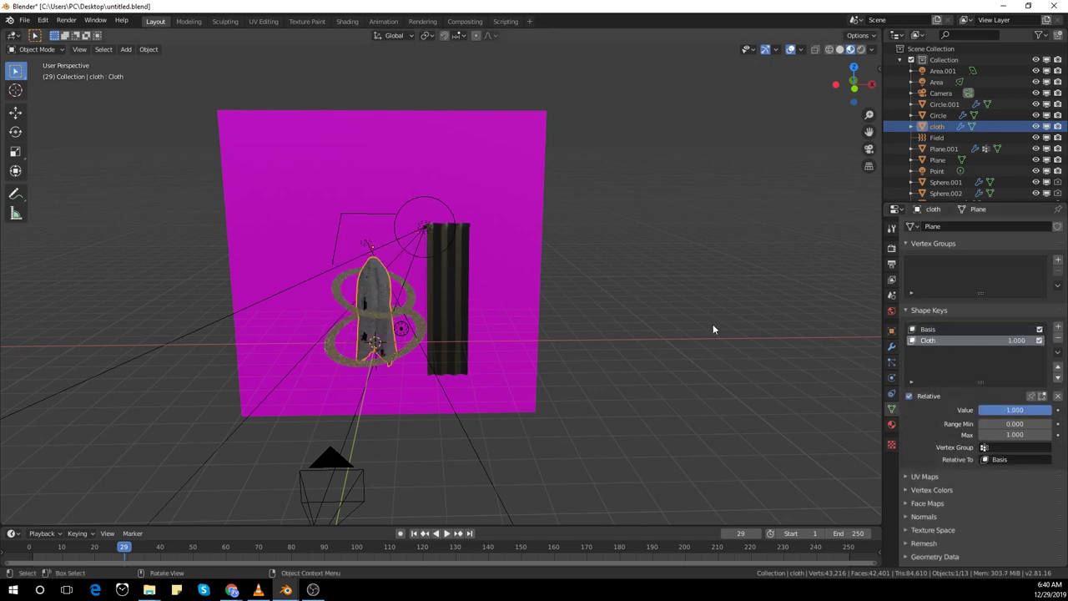
Select the pleated plane, watch its cloth simulation play, and rewind to the first frame.
{"action": "middle_click_drag", "start_coordinate": [664, 324], "coordinate": [681, 309]}
{"action": "left_click", "coordinate": [472, 294]}
{"action": "middle_click_drag", "start_coordinate": [577, 340], "coordinate": [543, 350]}
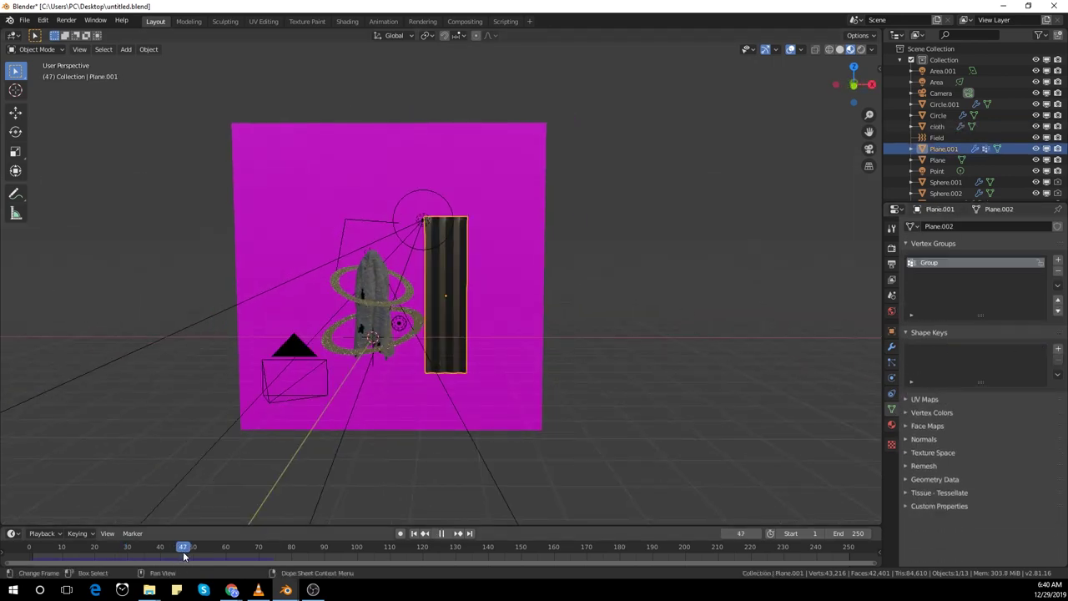
{"action": "left_click", "coordinate": [415, 534]}
Select the draped cloth figure in the front view and hide it in the viewport.
{"action": "key", "text": "KP_1"}
{"action": "left_click", "coordinate": [391, 286]}
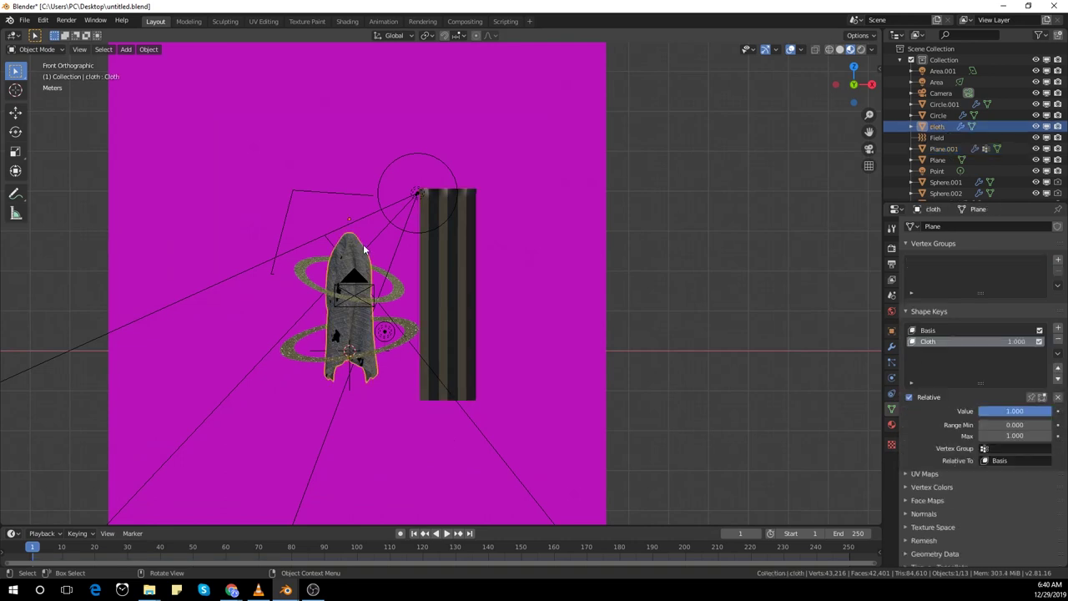
{"action": "left_click", "coordinate": [1036, 127]}
Add a Wind force field and rotate it about 90.6° around Y so it points toward the pleated plane.
{"action": "key", "text": "shift+a"}
{"action": "mouse_move", "coordinate": [608, 334]}
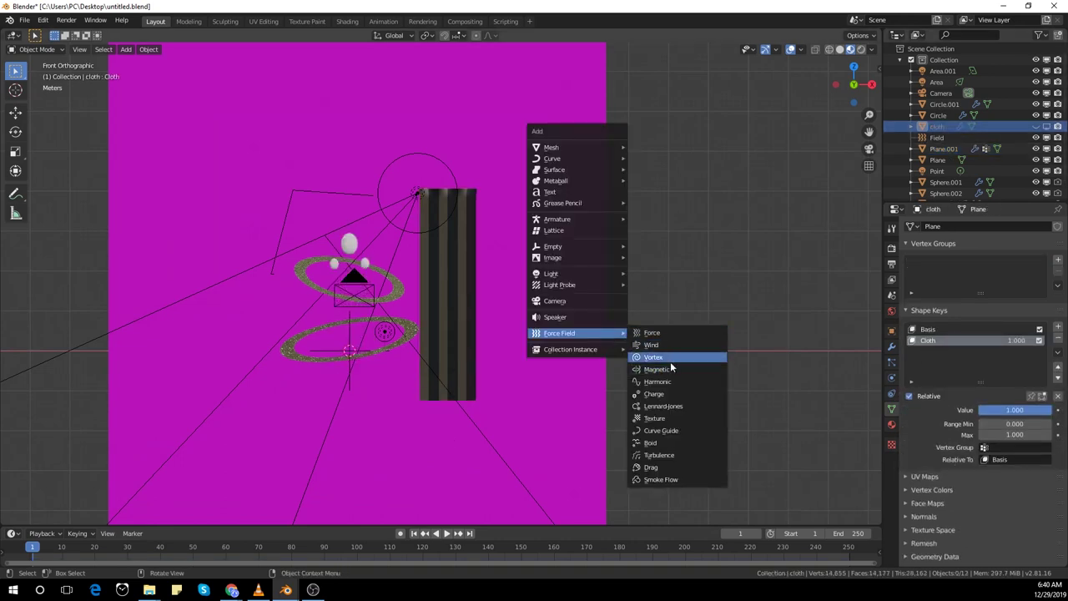
{"action": "left_click", "coordinate": [680, 345]}
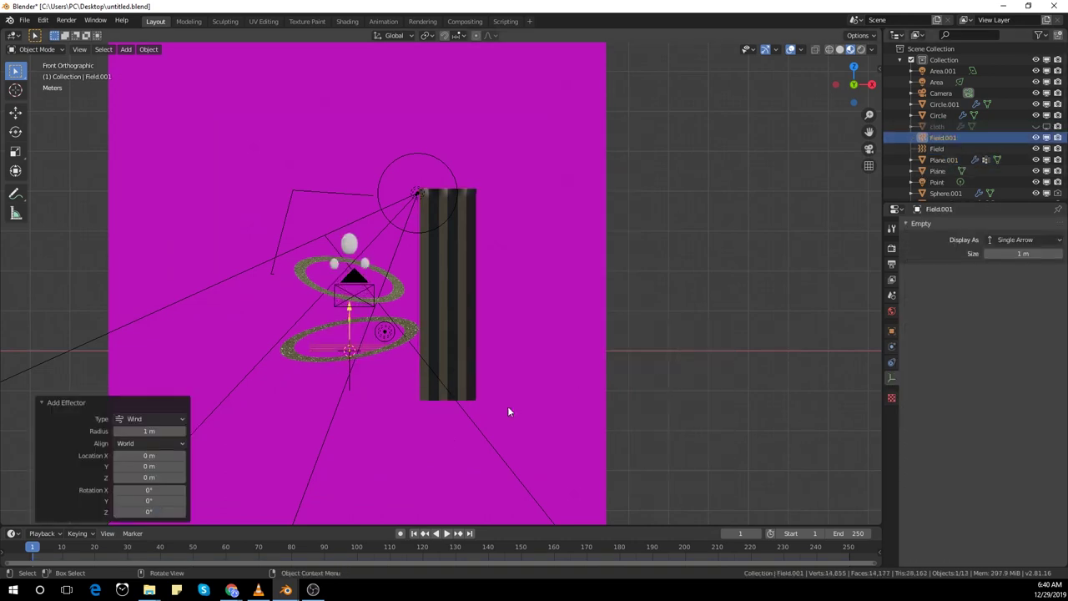
{"action": "key", "text": "r"}
{"action": "key", "text": "x"}
{"action": "key", "text": "Escape"}
{"action": "key", "text": "r"}
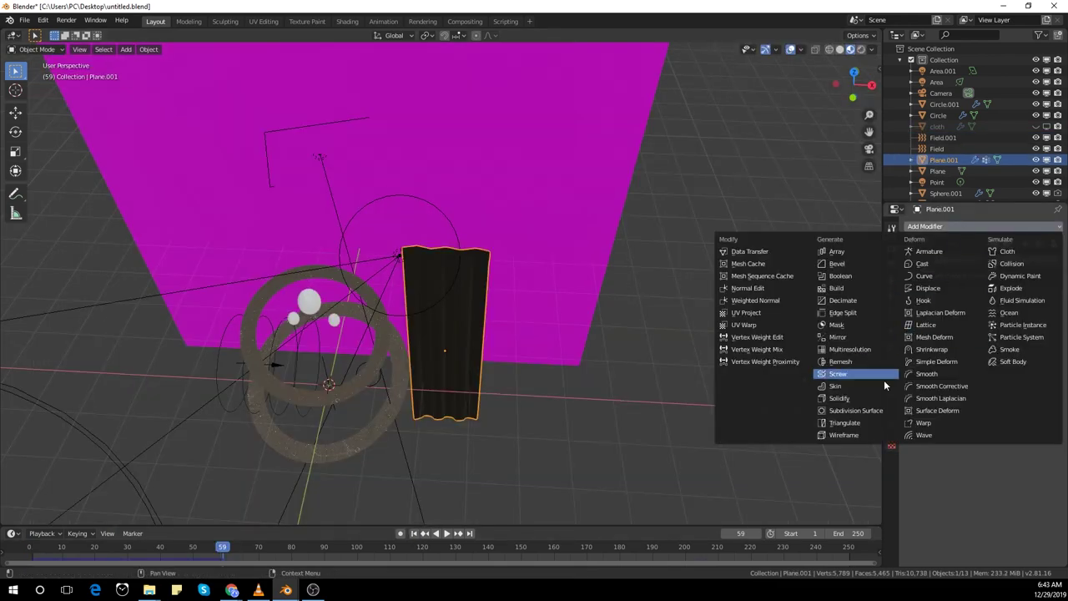
Add a Subdivision Surface modifier to the pleated plane and replay its cloth simulation from the start.
{"action": "left_click", "coordinate": [818, 381]}
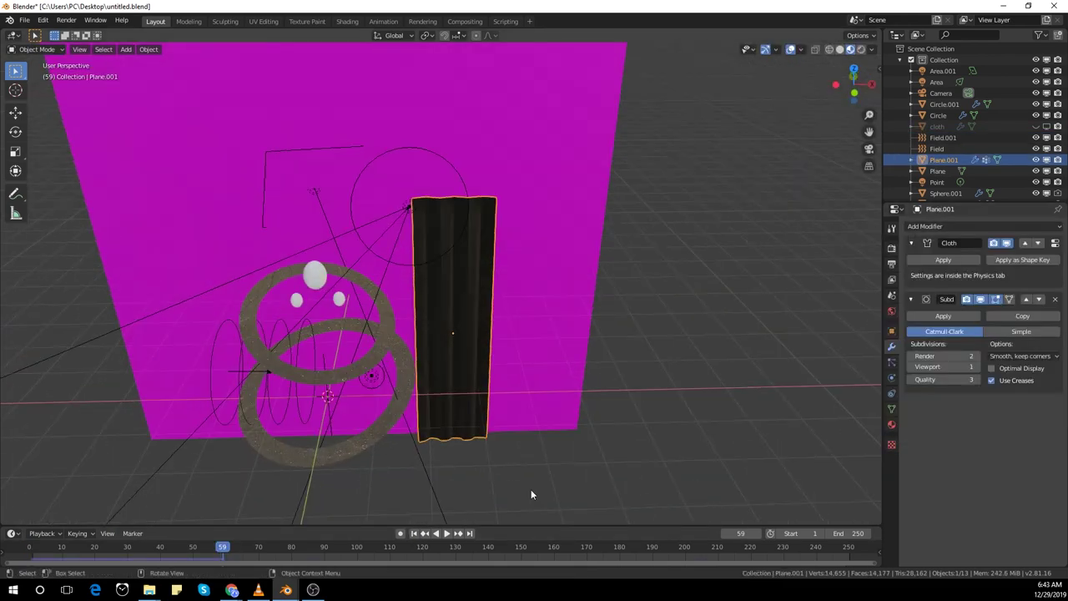
{"action": "key", "text": "shift+Left"}
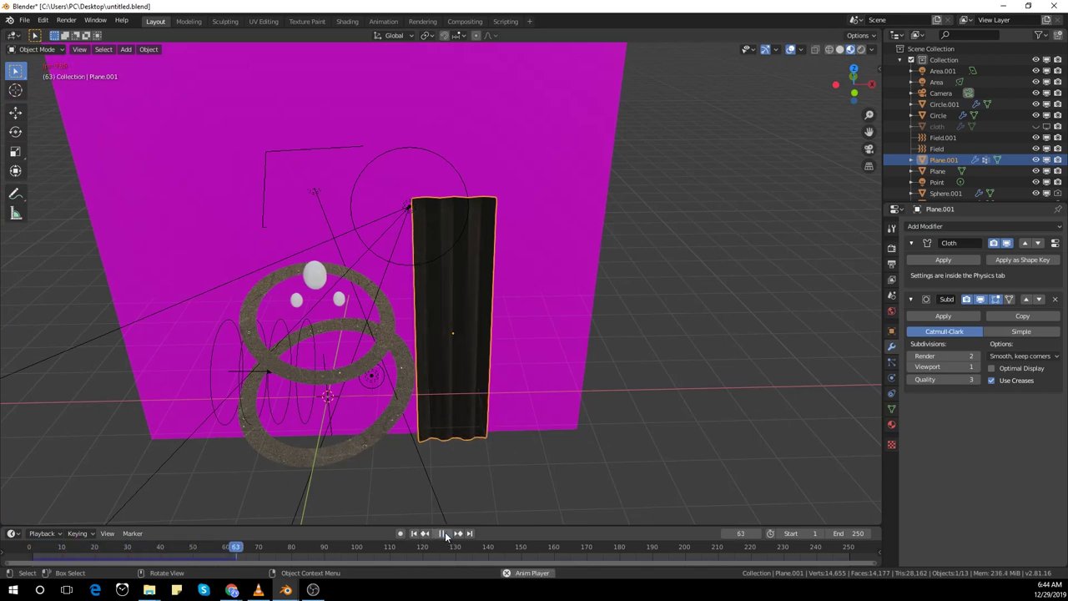
{"action": "left_click", "coordinate": [443, 533]}
Rotate the wind field about 13.8° around Z and rerun the cloth simulation from the first frame.
{"action": "left_click", "coordinate": [273, 409]}
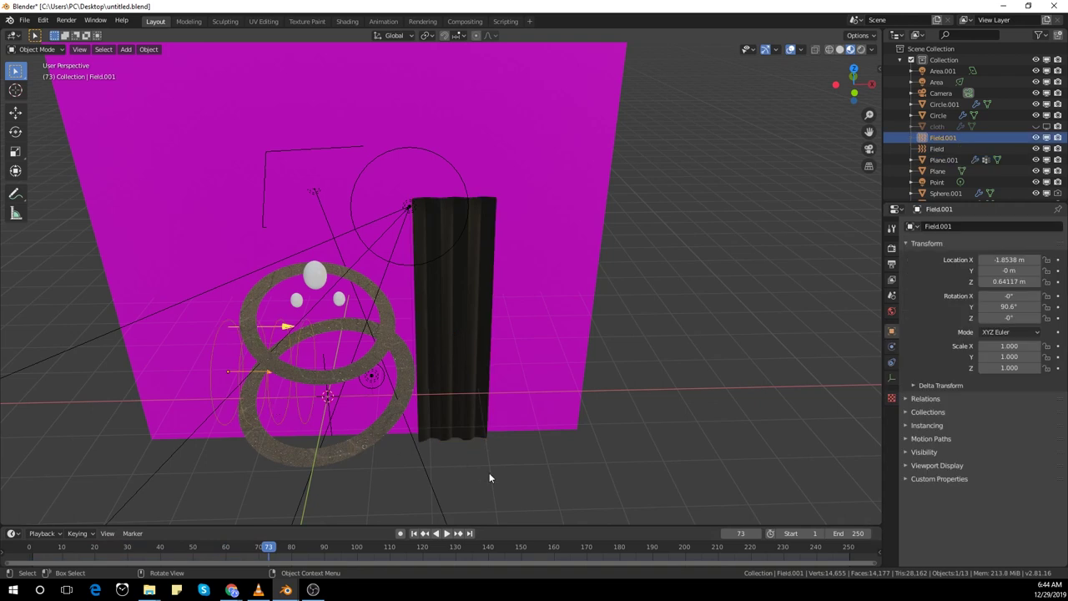
{"action": "key", "text": "r"}
{"action": "key", "text": "z"}
{"action": "left_click", "coordinate": [506, 417]}
{"action": "left_click", "coordinate": [414, 534]}
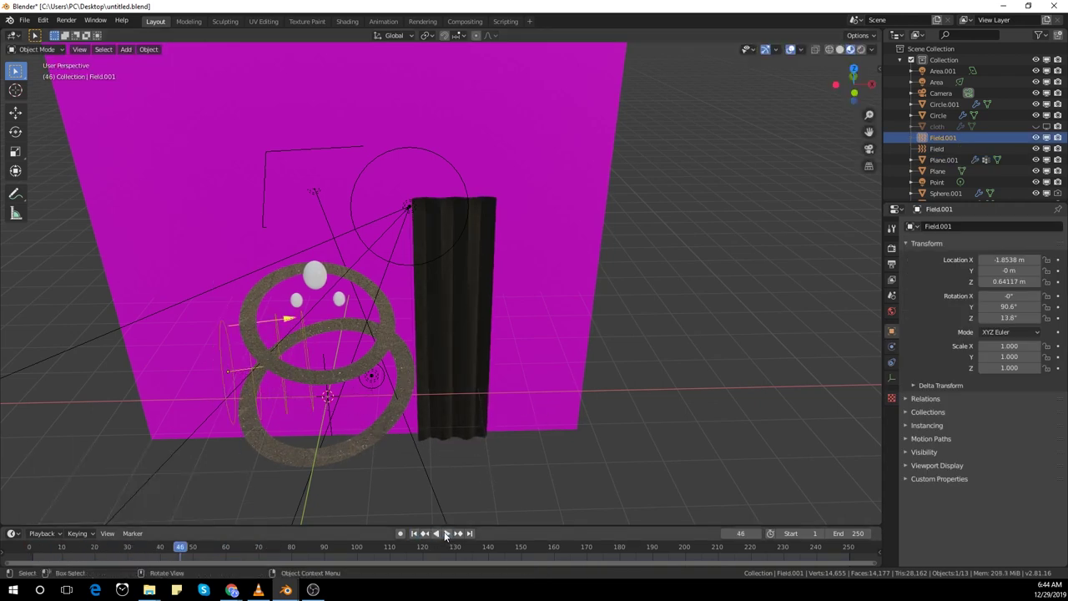
Set the wind force field's strength to 100 and play the curtain's cloth simulation in the front view.
{"action": "key", "text": "KP_1"}
{"action": "key", "text": "KP_5"}
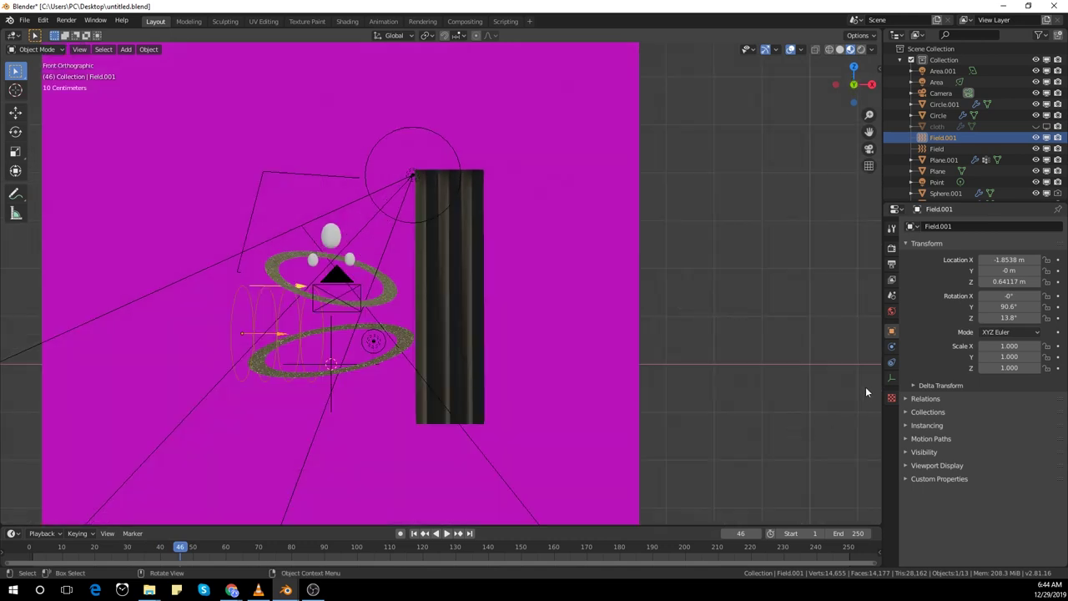
{"action": "left_click", "coordinate": [892, 345]}
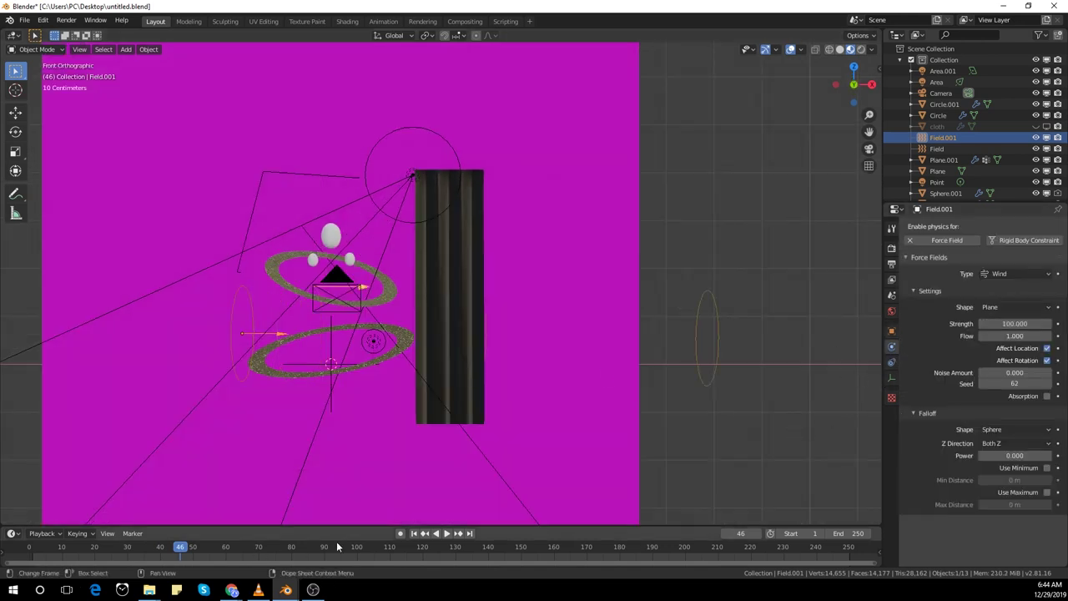
{"action": "key", "text": "shift+Left"}
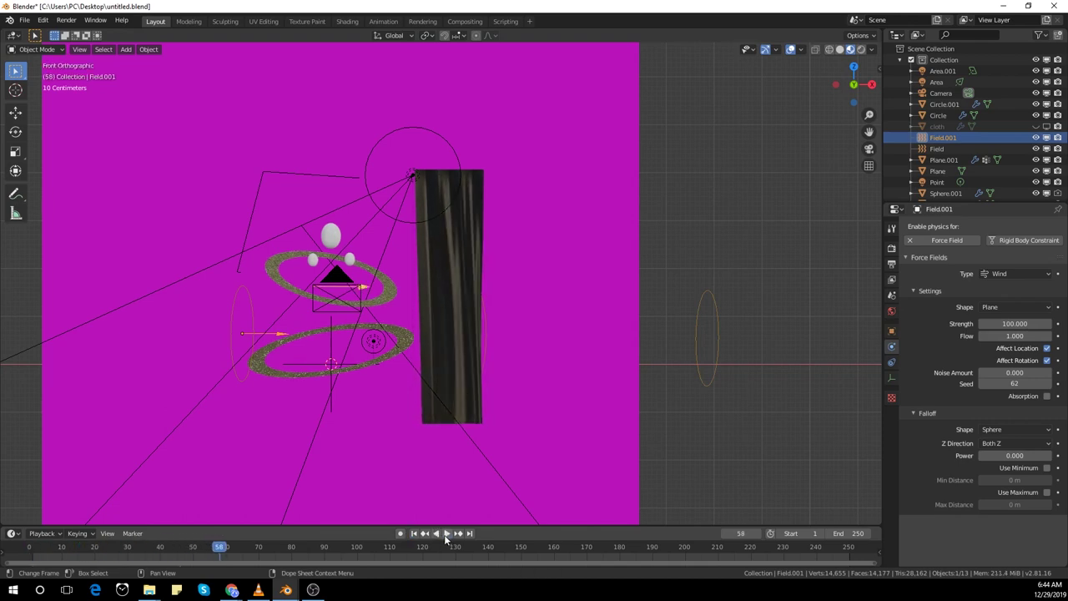
{"action": "left_click", "coordinate": [441, 533]}
Set the wind field's strength to 50, replay the cloth simulation from the first frame and stop it at frame 75.
{"action": "middle_click_drag", "start_coordinate": [500, 450], "coordinate": [396, 451]}
{"action": "mouse_move", "coordinate": [479, 456]}
{"action": "middle_mouse_down"}
{"action": "mouse_move", "coordinate": [429, 467]}
{"action": "mouse_move", "coordinate": [477, 477]}
{"action": "middle_mouse_up"}
{"action": "left_click", "coordinate": [414, 533]}
{"action": "left_click", "coordinate": [448, 534]}
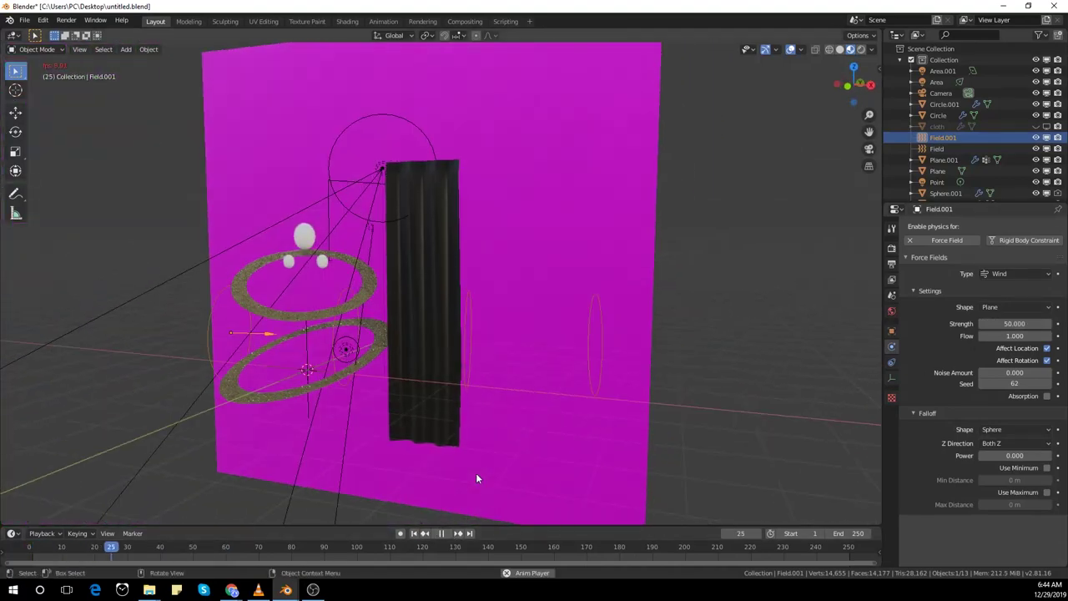
{"action": "key", "text": "KP_1"}
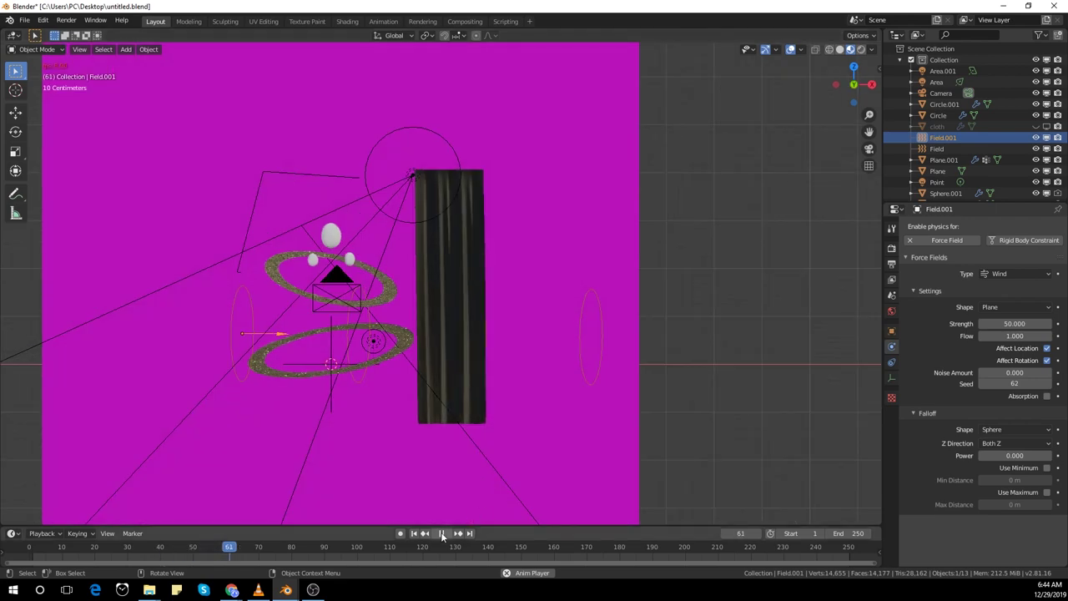
{"action": "key", "text": "space"}
Select the curtain panel and apply its Cloth modifier as a shape key.
{"action": "middle_click_drag", "start_coordinate": [462, 512], "coordinate": [467, 431]}
{"action": "left_click", "coordinate": [466, 429]}
{"action": "left_click", "coordinate": [893, 347]}
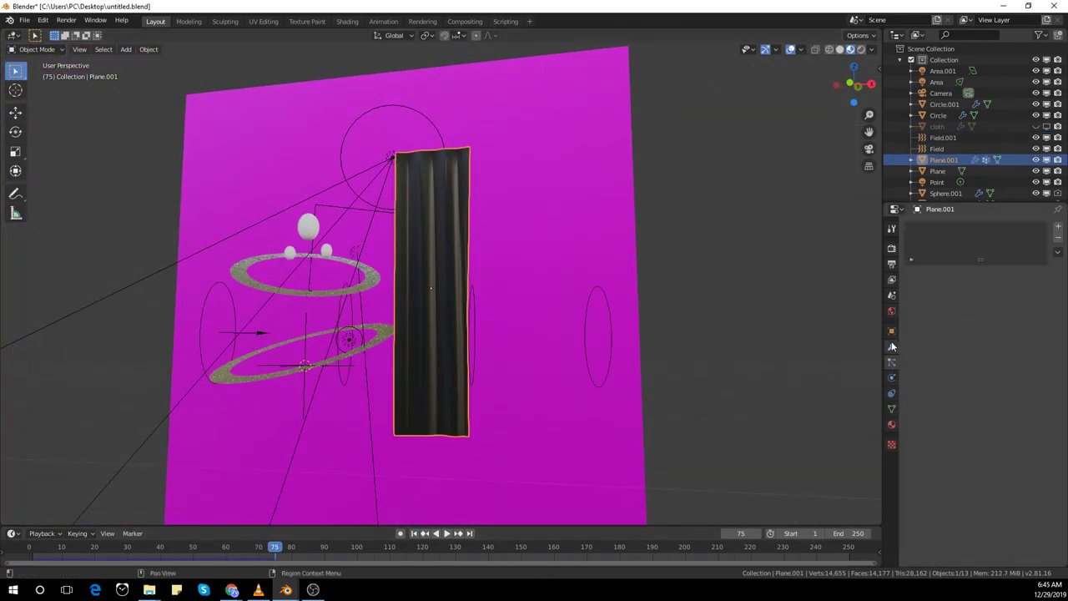
{"action": "left_click", "coordinate": [944, 259]}
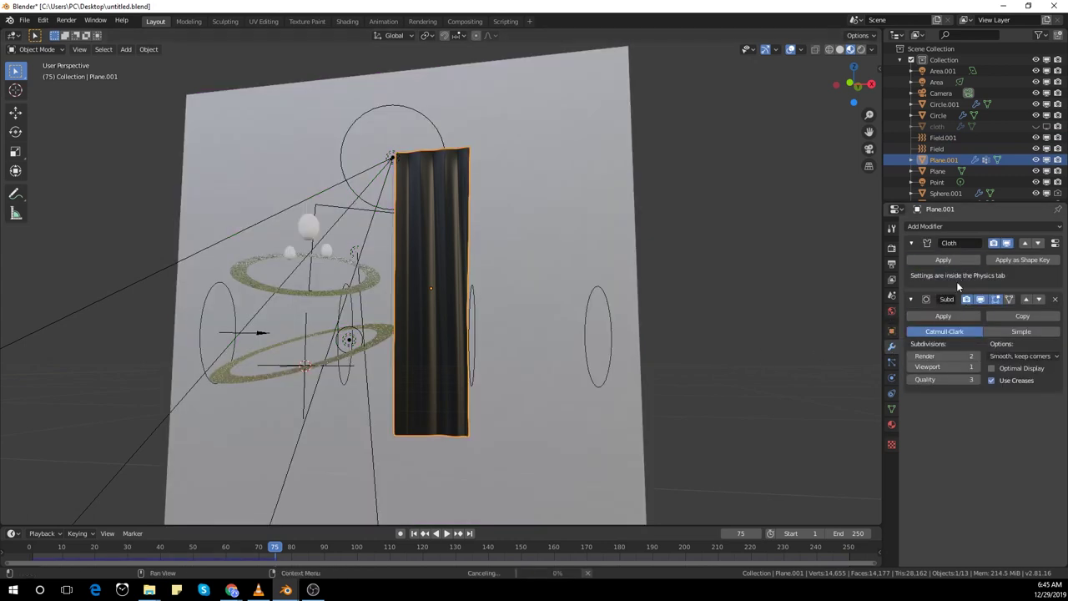
{"action": "left_click", "coordinate": [957, 264]}
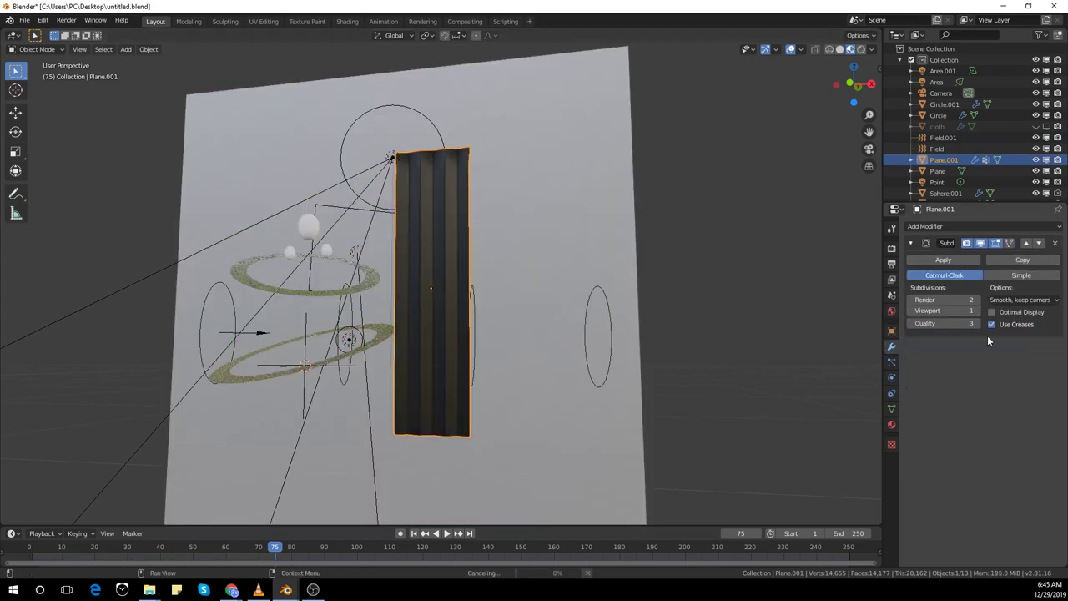
Set the value of the curtain's Cloth shape key to 1.000.
{"action": "middle_click_drag", "start_coordinate": [806, 393], "coordinate": [825, 400]}
{"action": "left_click", "coordinate": [893, 409]}
{"action": "left_click", "coordinate": [954, 364]}
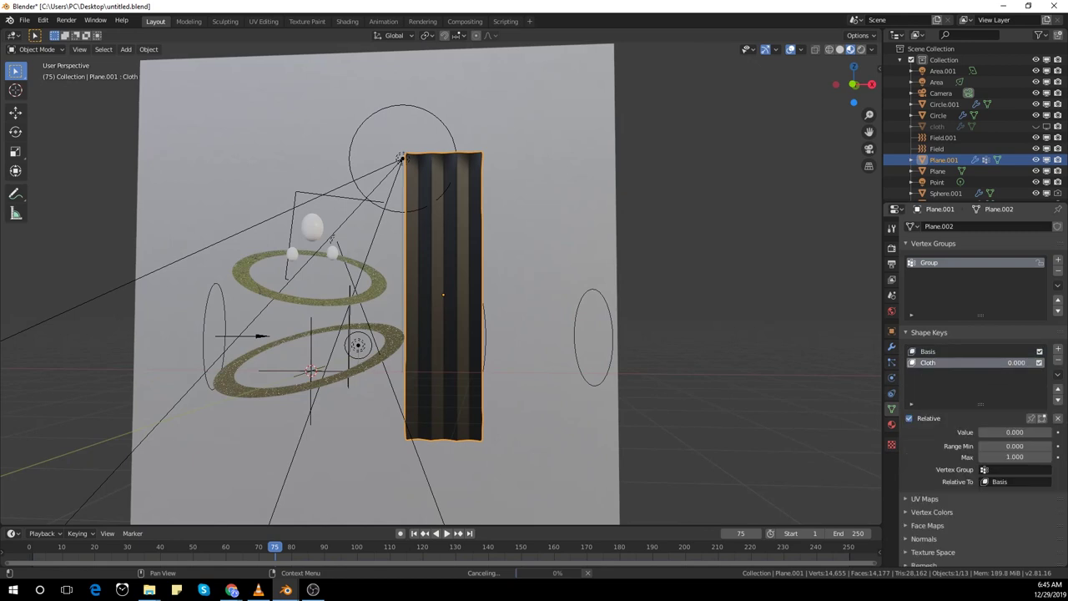
{"action": "left_click_drag", "start_coordinate": [992, 432], "coordinate": [1042, 432]}
Delete the wind force field beside the curtain and look through the scene camera.
{"action": "left_click", "coordinate": [583, 385]}
{"action": "left_click", "coordinate": [609, 368]}
{"action": "key", "text": "Delete"}
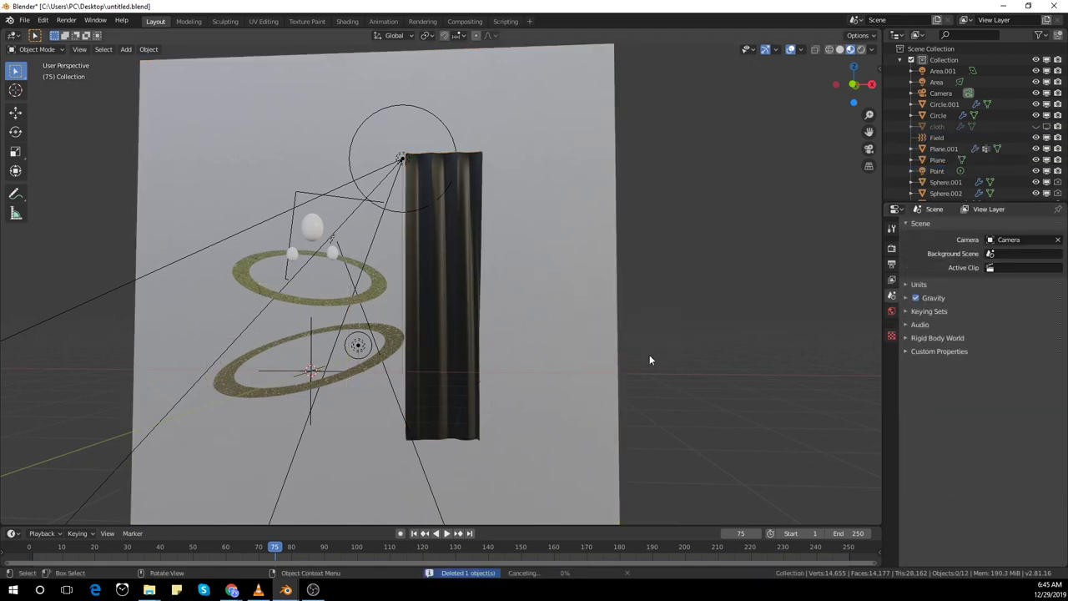
{"action": "key", "text": "KP_1"}
{"action": "key", "text": "KP_0"}
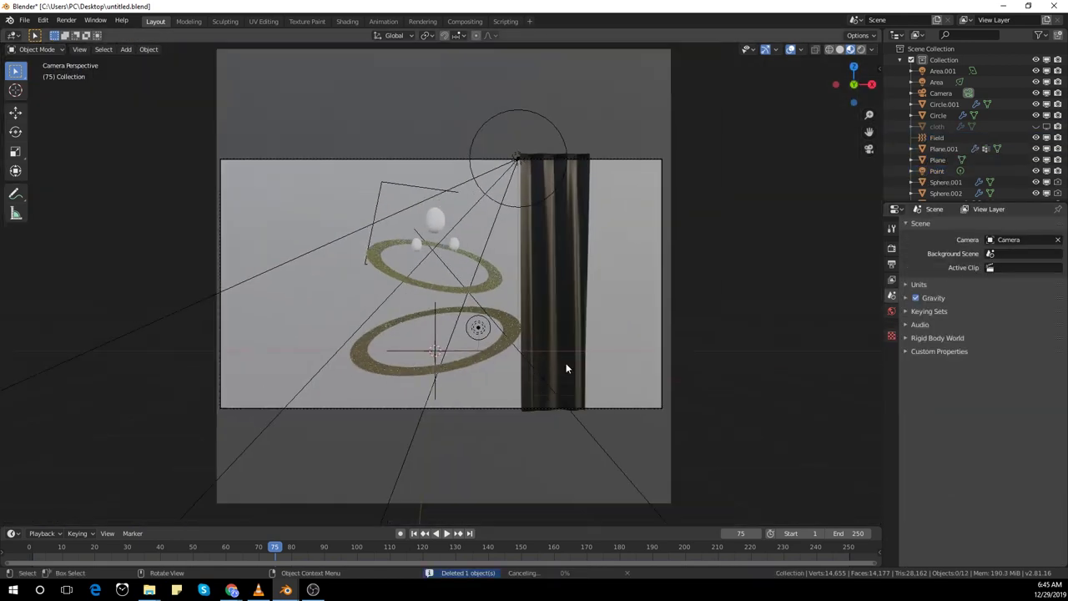
Duplicate the curtain panel about 1.32 m along X and set the copy's Cloth shape key value to 0.8.
{"action": "left_click", "coordinate": [575, 298]}
{"action": "key", "text": "shift+d"}
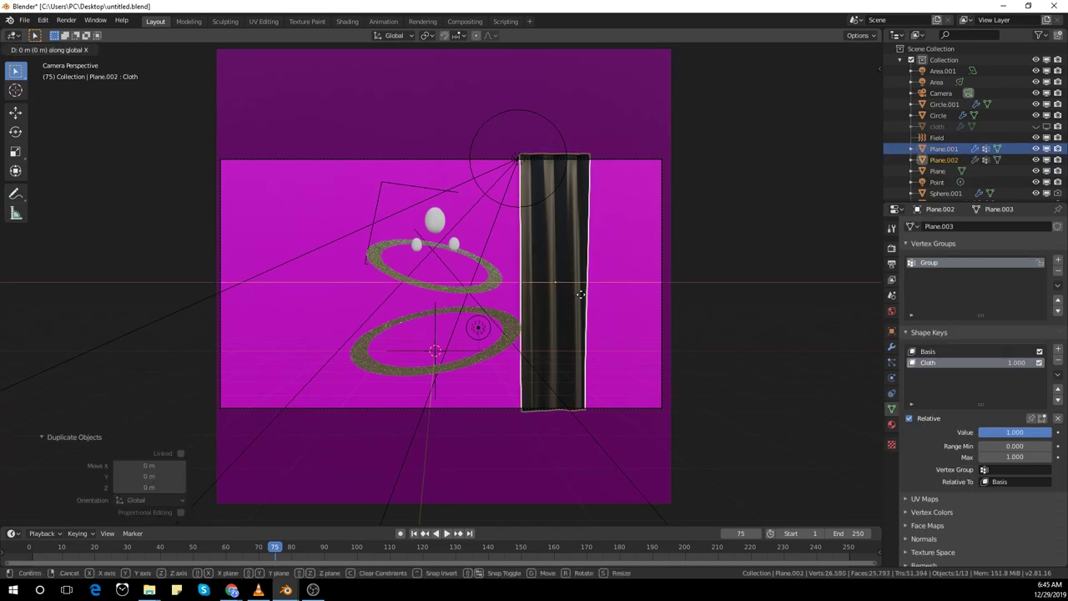
{"action": "key", "text": "x"}
{"action": "left_click", "coordinate": [638, 299]}
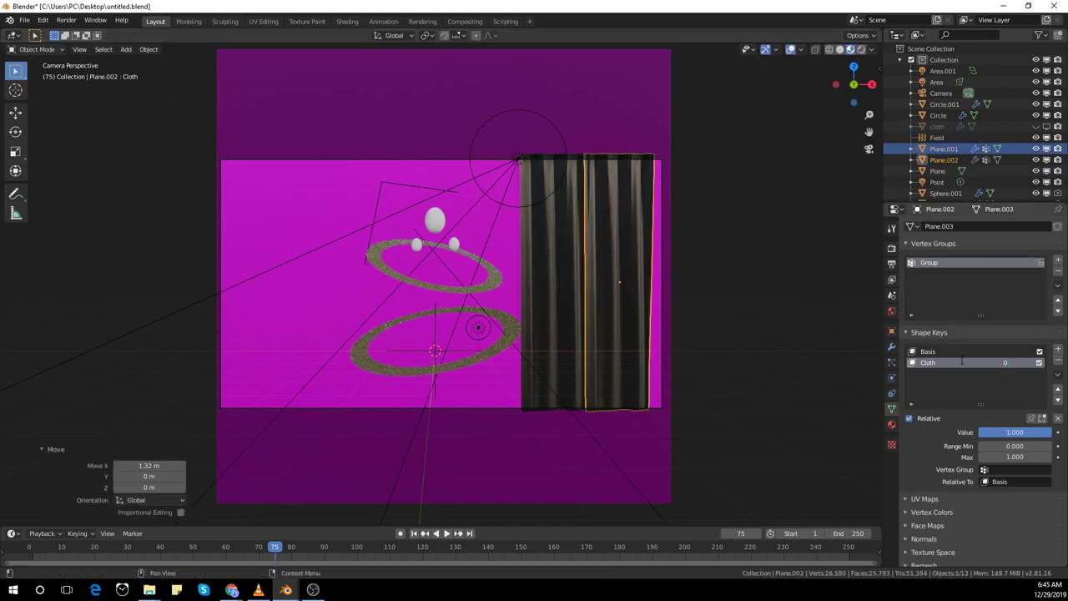
Duplicate the second curtain panel about 1.32 m further along X and set the copy's Cloth shape key value to about 0.578.
{"action": "key", "text": "shift+d"}
{"action": "right_click", "coordinate": [768, 322]}
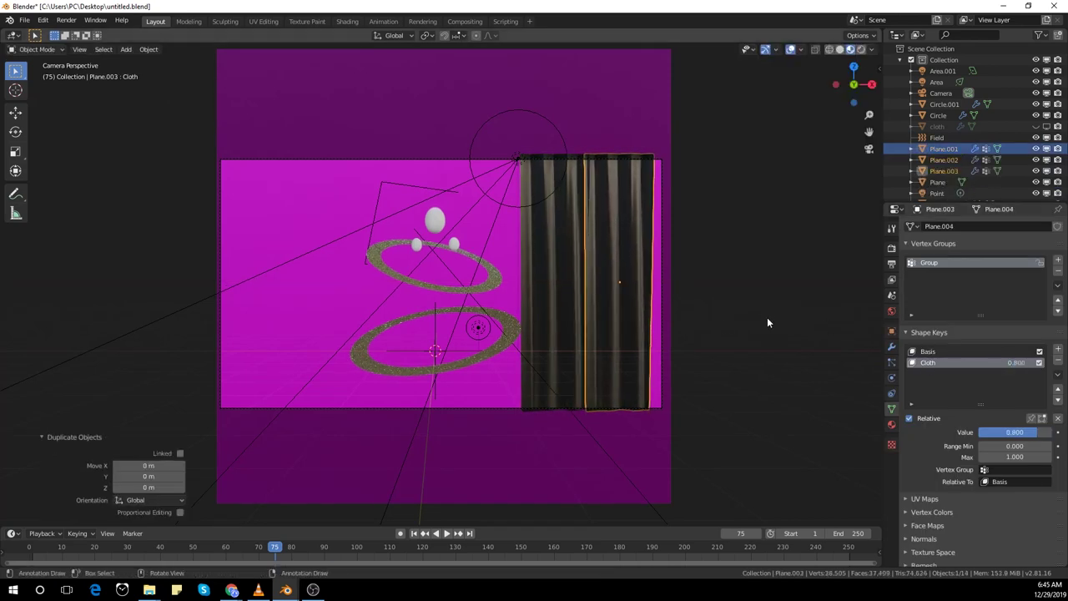
{"action": "key", "text": "g"}
{"action": "left_click", "coordinate": [839, 327]}
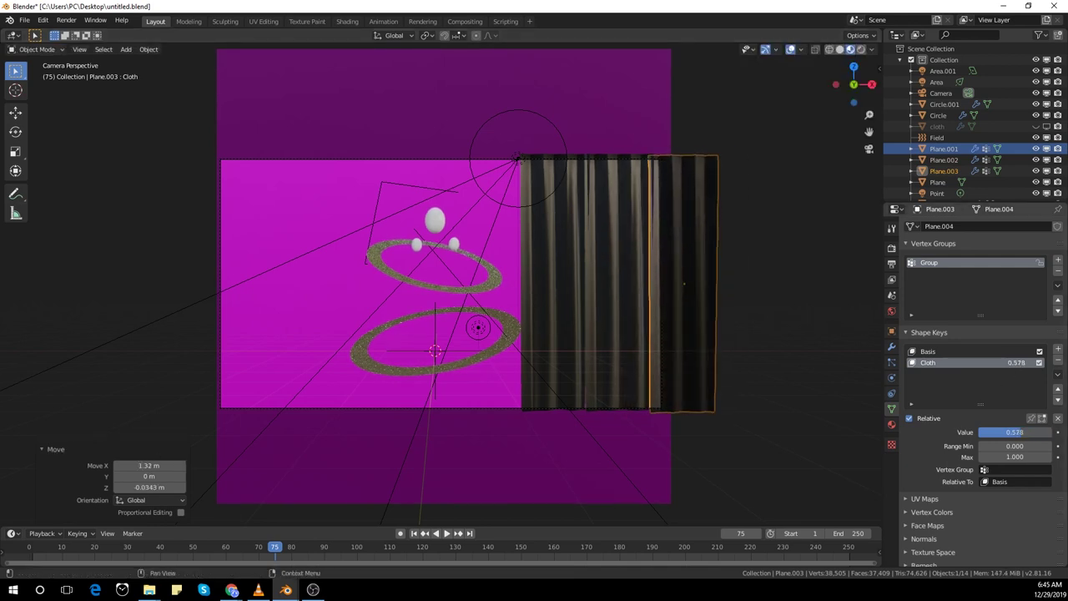
Duplicate the three curtain panels, mirror the copies with an X scale of -1, move them about -7.35 m along X and save.
{"action": "left_click", "coordinate": [620, 254], "text": "shift"}
{"action": "key", "text": "shift+d"}
{"action": "key", "text": "Escape"}
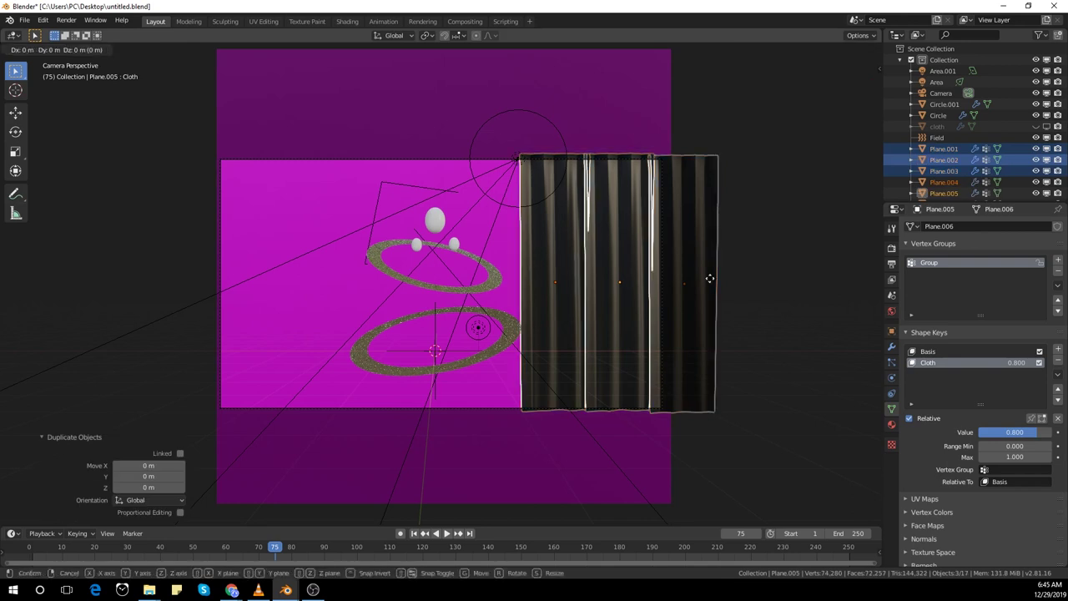
{"action": "type", "text": "sx-1"}
{"action": "key", "text": "Return"}
{"action": "key", "text": "g"}
{"action": "key", "text": "x"}
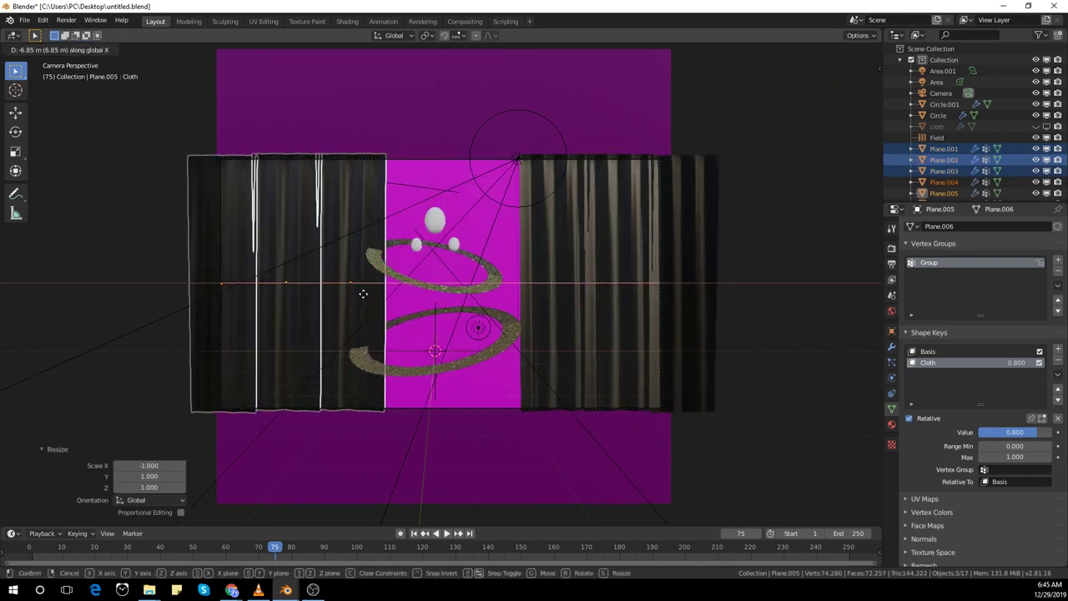
{"action": "left_click", "coordinate": [350, 295]}
{"action": "key", "text": "ctrl+s"}
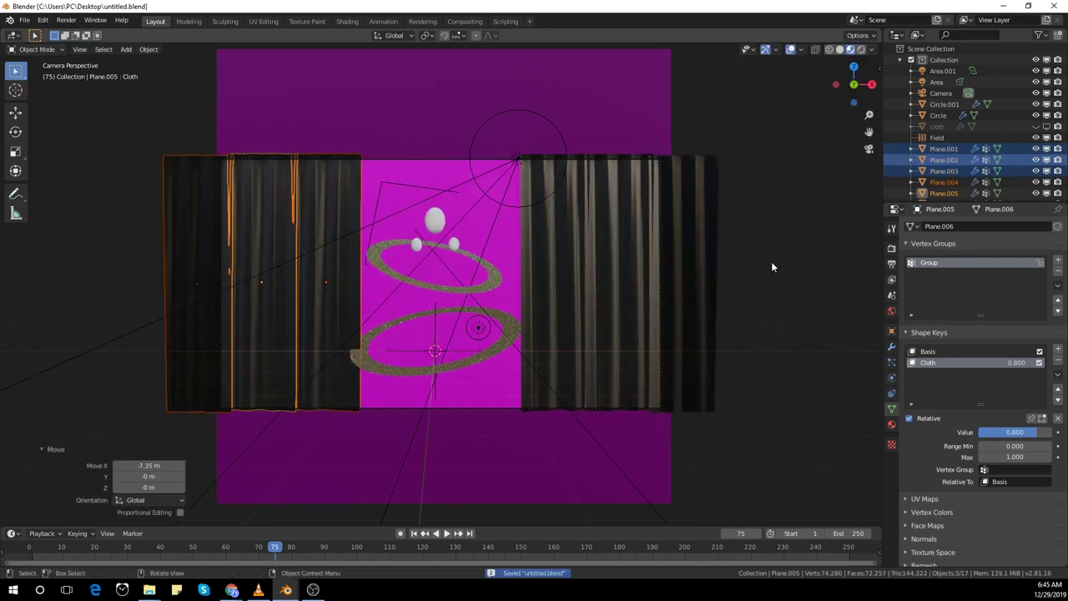
{"action": "middle_click_drag", "start_coordinate": [768, 263], "coordinate": [656, 338]}
{"action": "key", "text": "g"}
{"action": "key", "text": "y"}
{"action": "right_click", "coordinate": [716, 287]}
Select all six curtain panels without the backdrop and move them about 3.76 m along Y toward the backdrop.
{"action": "key", "text": "b"}
{"action": "left_click_drag", "start_coordinate": [624, 336], "coordinate": [527, 345]}
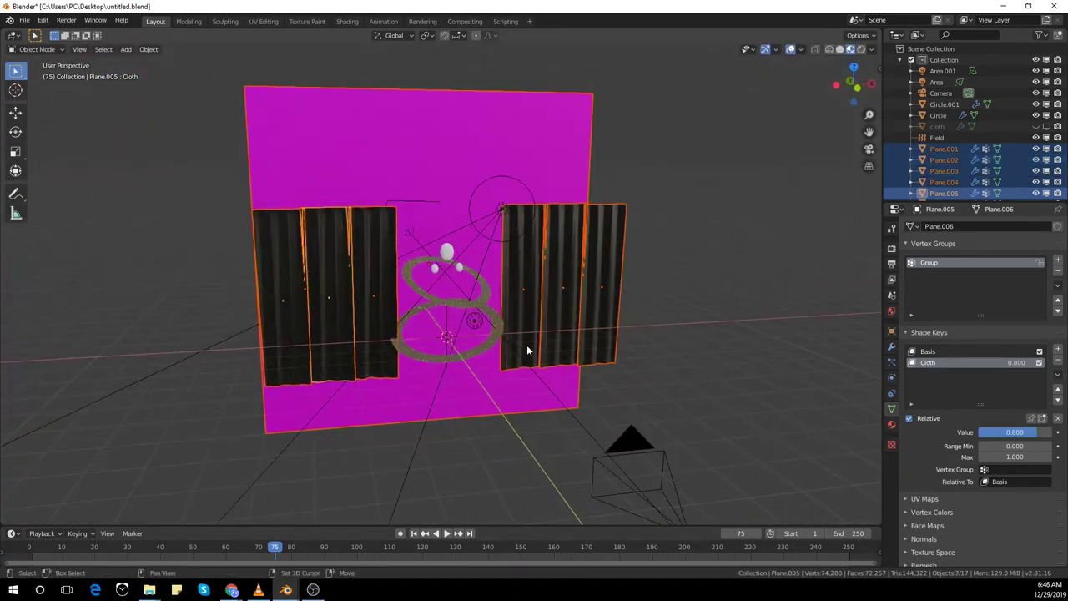
{"action": "middle_click_drag", "start_coordinate": [526, 345], "coordinate": [699, 361]}
{"action": "key", "text": "g"}
{"action": "key", "text": "y"}
{"action": "right_click", "coordinate": [665, 351]}
{"action": "left_click", "coordinate": [450, 171], "text": "shift"}
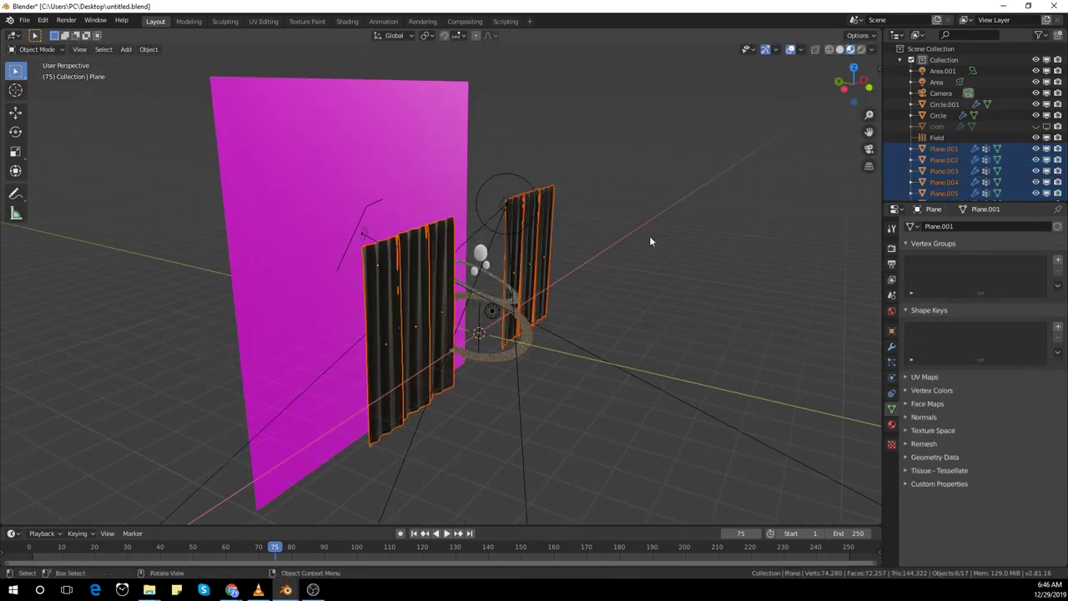
{"action": "key", "text": "g"}
{"action": "key", "text": "y"}
{"action": "left_click", "coordinate": [549, 248]}
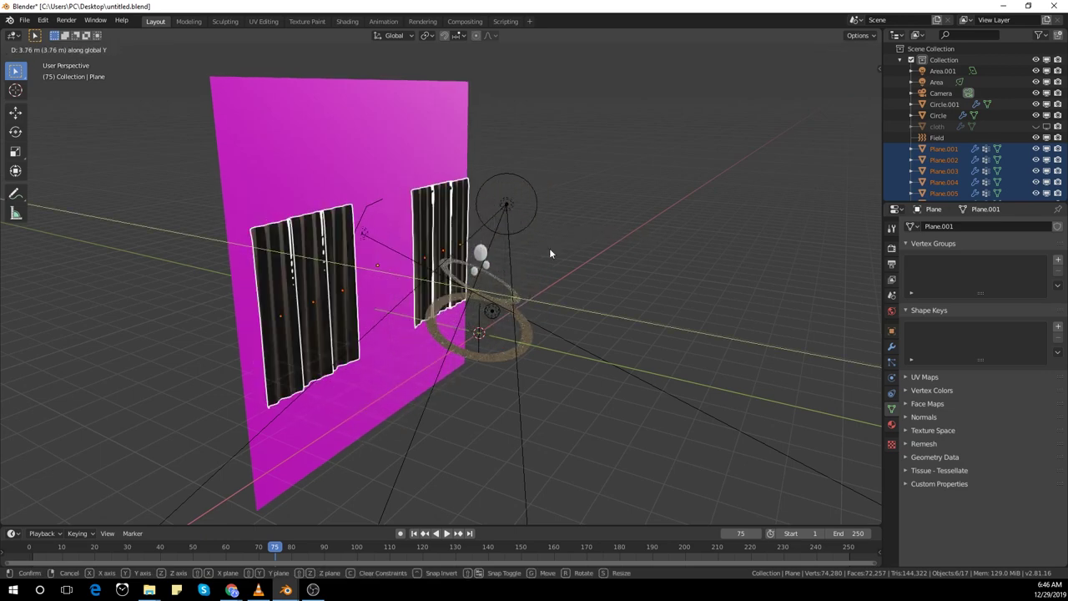
Move the area light near the backdrop about -1.18 m along Y and check the lighting in the rendered camera view.
{"action": "left_click", "coordinate": [369, 217]}
{"action": "key", "text": "g"}
{"action": "key", "text": "x"}
{"action": "key", "text": "y"}
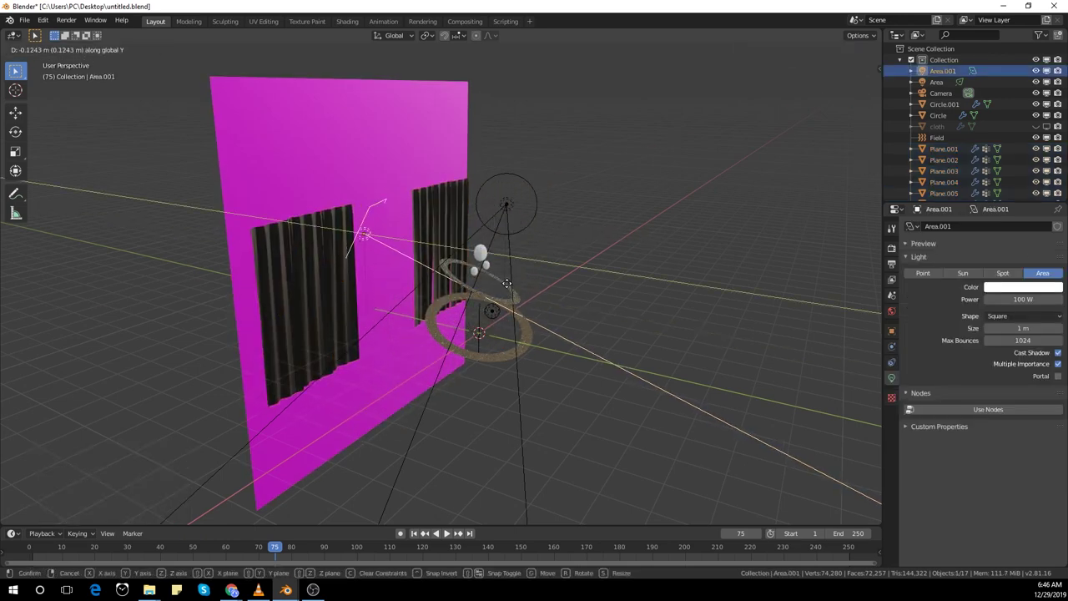
{"action": "left_click", "coordinate": [528, 299]}
{"action": "mouse_move", "coordinate": [529, 298]}
{"action": "middle_mouse_down"}
{"action": "mouse_move", "coordinate": [543, 280]}
{"action": "mouse_move", "coordinate": [649, 293]}
{"action": "middle_mouse_up"}
{"action": "key", "text": "z"}
{"action": "left_click", "coordinate": [674, 207]}
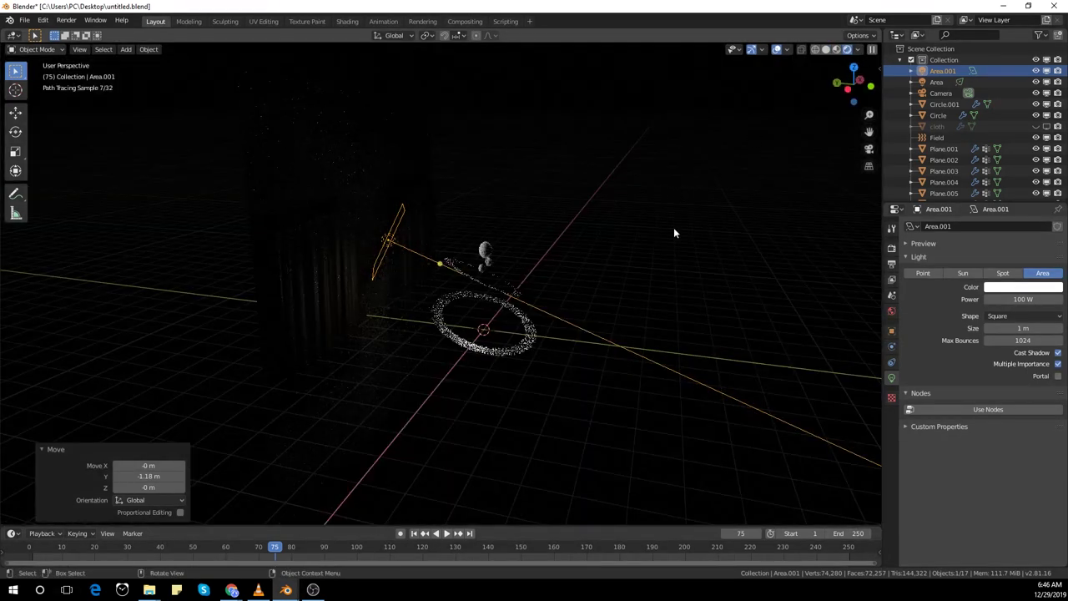
{"action": "key", "text": "KP_0"}
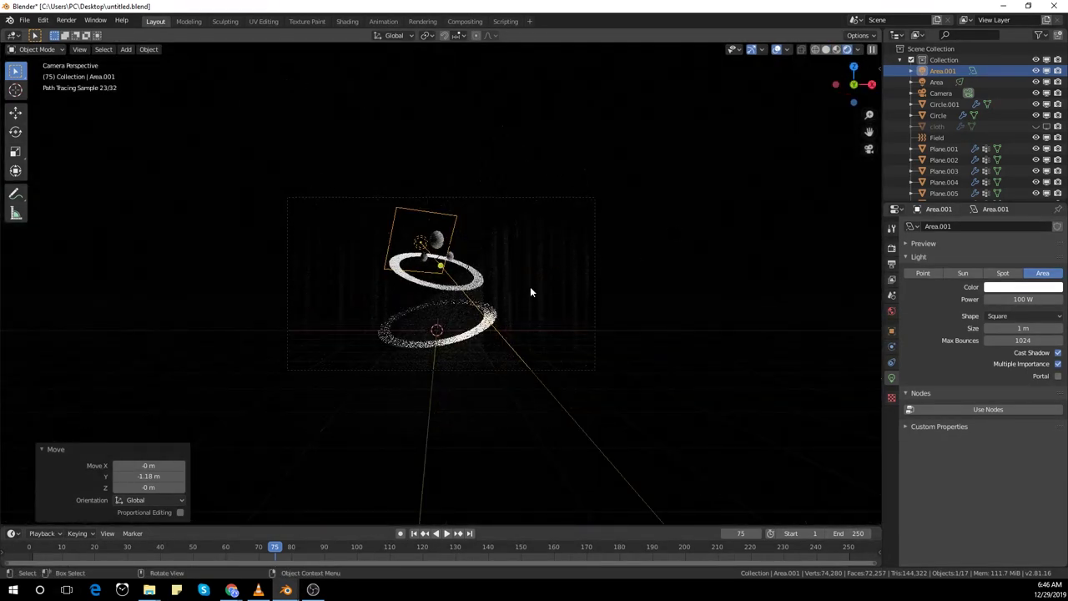
Duplicate the area light about 4.4 m along X and 0.78 m up, and rotate the copy about -115° around Z.
{"action": "left_click", "coordinate": [837, 50]}
{"action": "scroll", "coordinate": [526, 327], "scroll_direction": "up", "scroll_amount": 1}
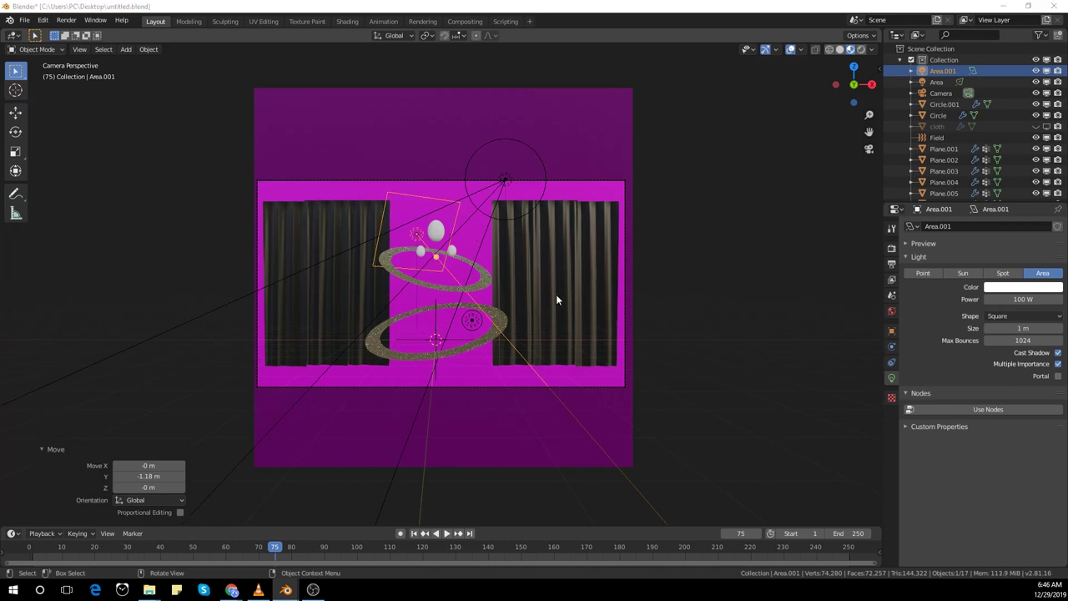
{"action": "key", "text": "shift+d"}
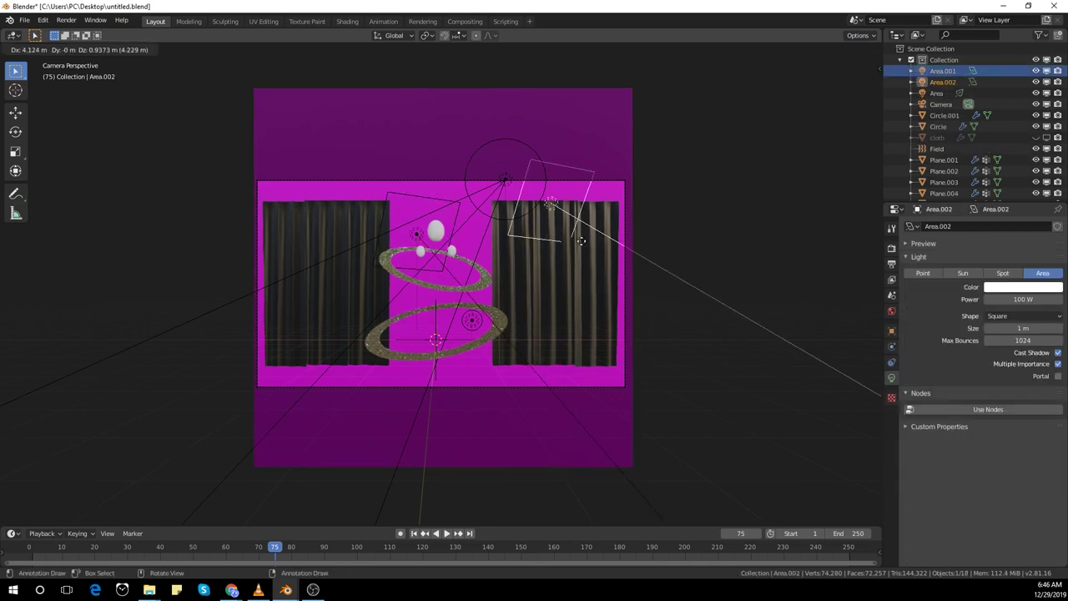
{"action": "left_click", "coordinate": [584, 241]}
{"action": "key", "text": "r"}
{"action": "key", "text": "z"}
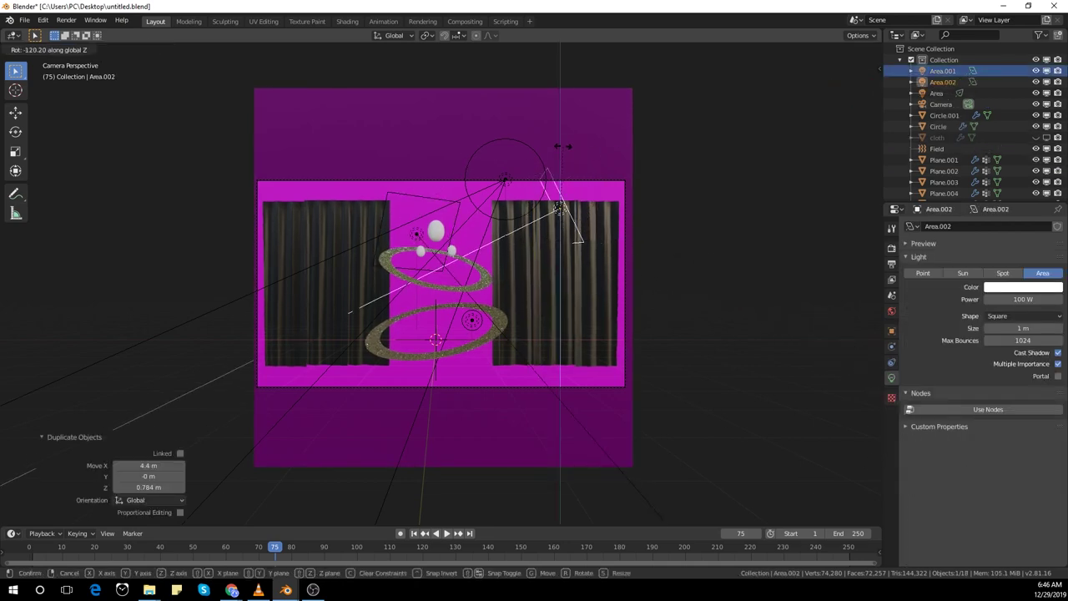
{"action": "left_click", "coordinate": [568, 148]}
Scale the duplicated area light to about 3.19 along Z and set its power to 500 W.
{"action": "middle_click_drag", "start_coordinate": [568, 147], "coordinate": [641, 218]}
{"action": "key", "text": "s"}
{"action": "key", "text": "z"}
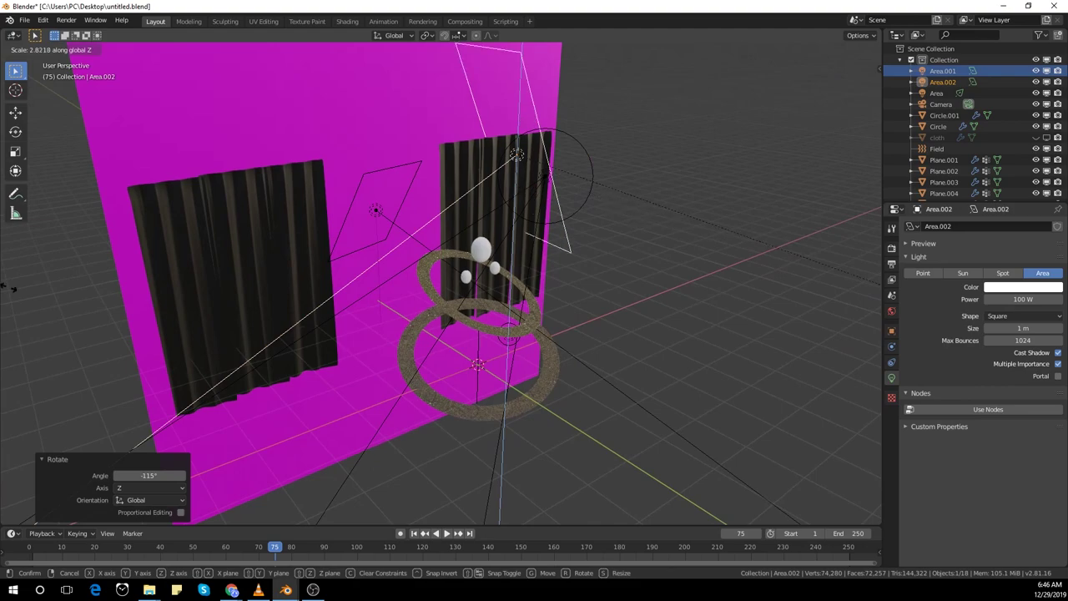
{"action": "left_click", "coordinate": [54, 300]}
{"action": "middle_click_drag", "start_coordinate": [53, 301], "coordinate": [34, 284]}
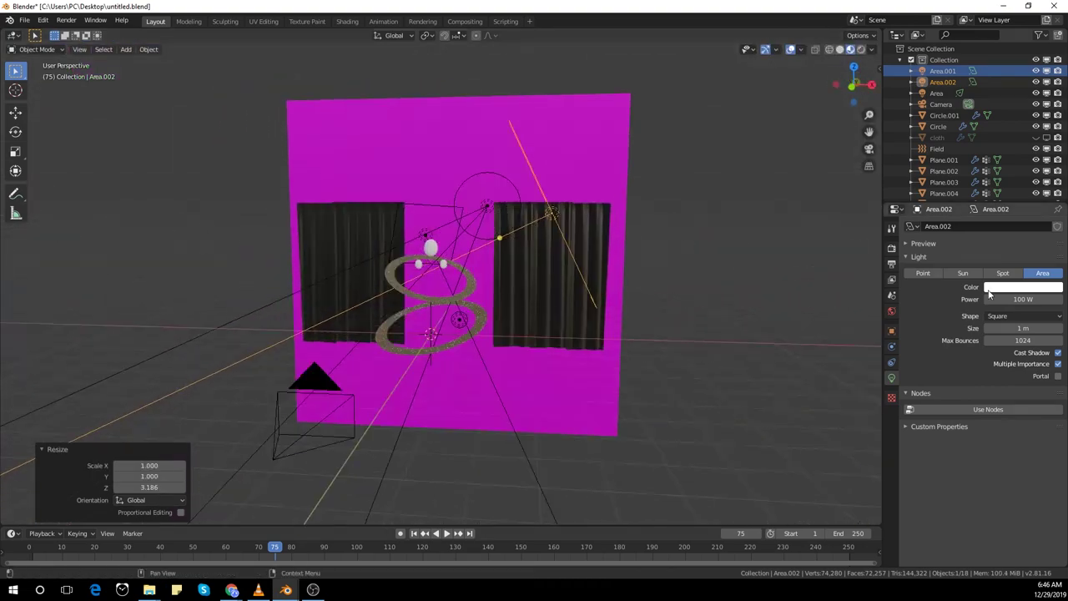
{"action": "left_click", "coordinate": [1004, 299]}
{"action": "type", "text": "500"}
{"action": "key", "text": "Return"}
Move the duplicated area light about 2.74 m along X and -0.39 m along Z, and tint its colour pale pink.
{"action": "left_click", "coordinate": [862, 50]}
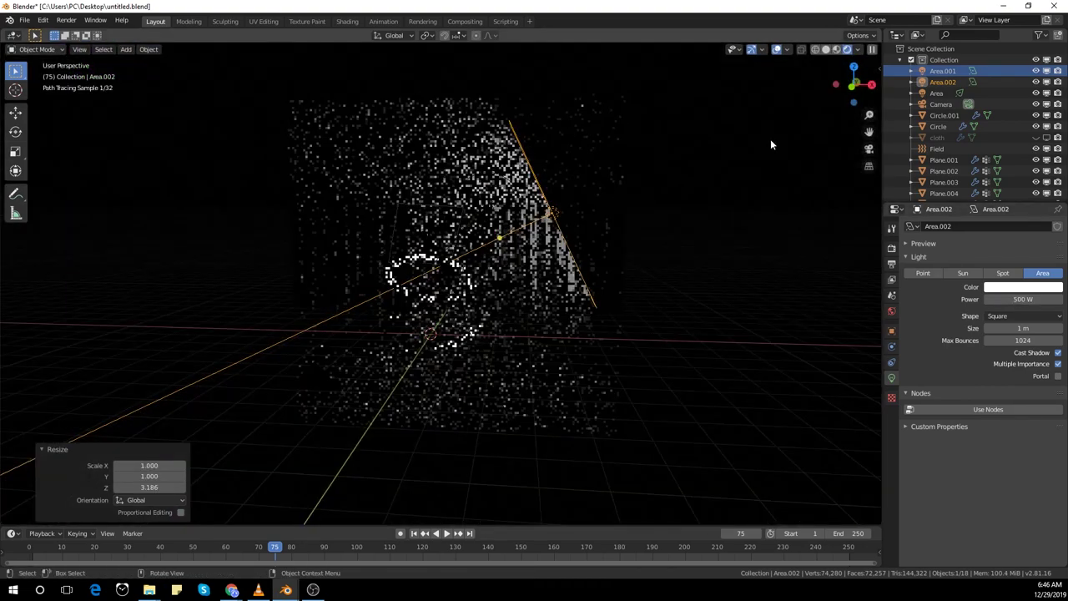
{"action": "key", "text": "KP_0"}
{"action": "key", "text": "g"}
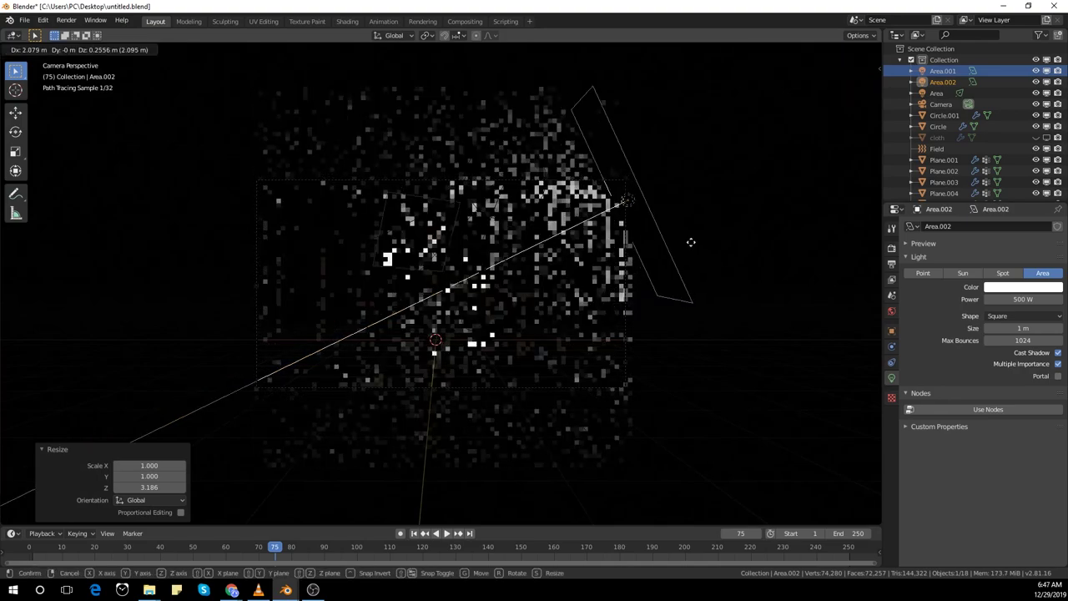
{"action": "left_click", "coordinate": [713, 265]}
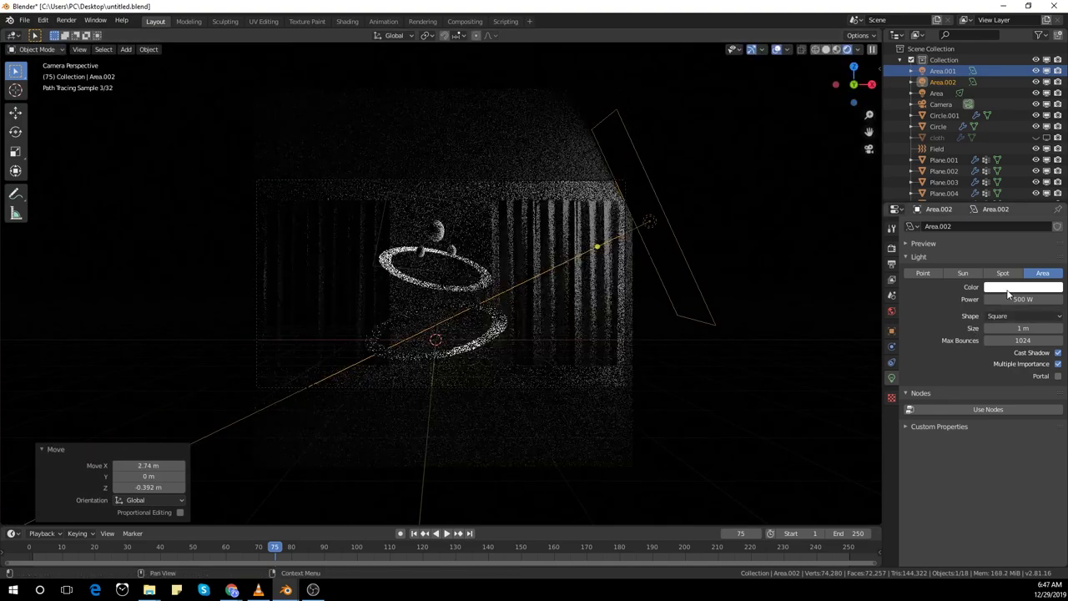
{"action": "left_click", "coordinate": [1008, 290]}
{"action": "left_click", "coordinate": [1000, 202]}
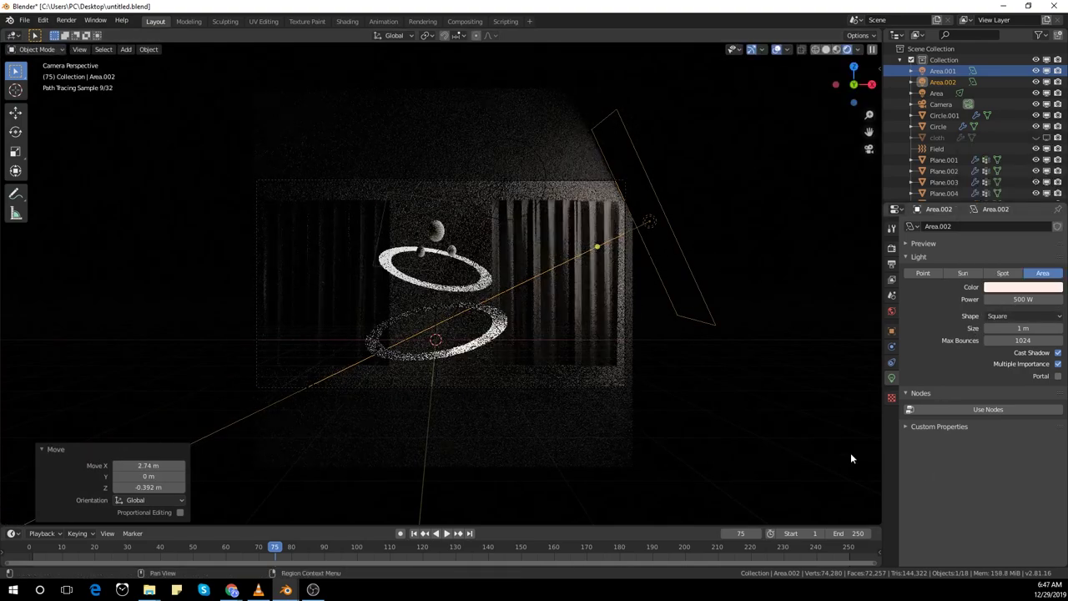
Select all six curtain panels on both sides of the backdrop and scale them up uniformly together.
{"action": "left_click", "coordinate": [334, 233]}
{"action": "left_click", "coordinate": [515, 240], "text": "shift"}
{"action": "left_click", "coordinate": [526, 249]}
{"action": "left_click", "coordinate": [557, 242], "text": "shift"}
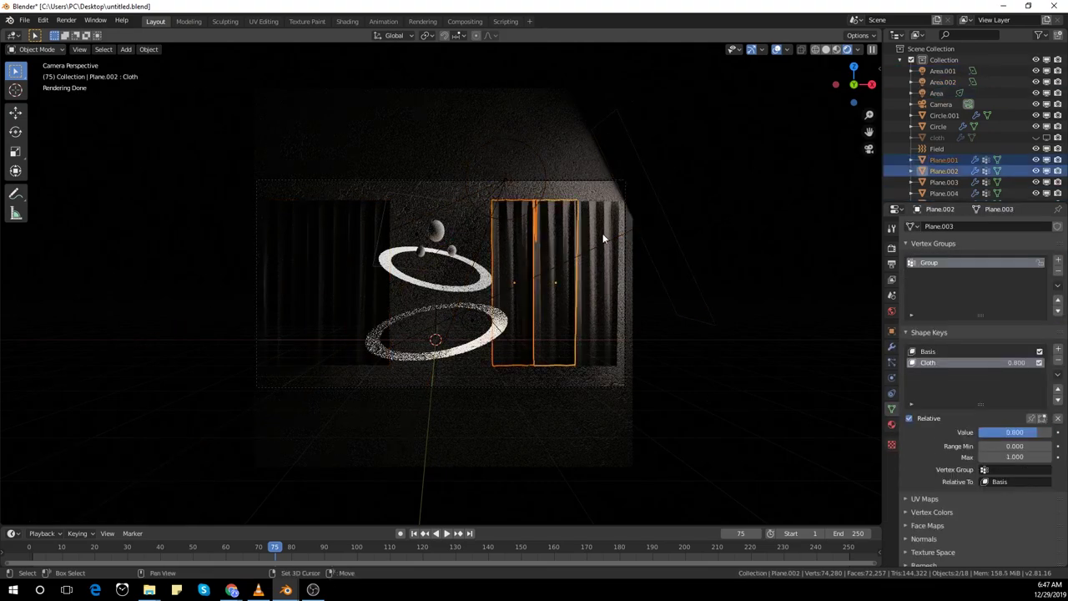
{"action": "left_click", "coordinate": [601, 234], "text": "shift"}
{"action": "left_click", "coordinate": [364, 236], "text": "shift"}
{"action": "left_click", "coordinate": [326, 238], "text": "shift"}
{"action": "left_click", "coordinate": [288, 243], "text": "shift"}
{"action": "key", "text": "s"}
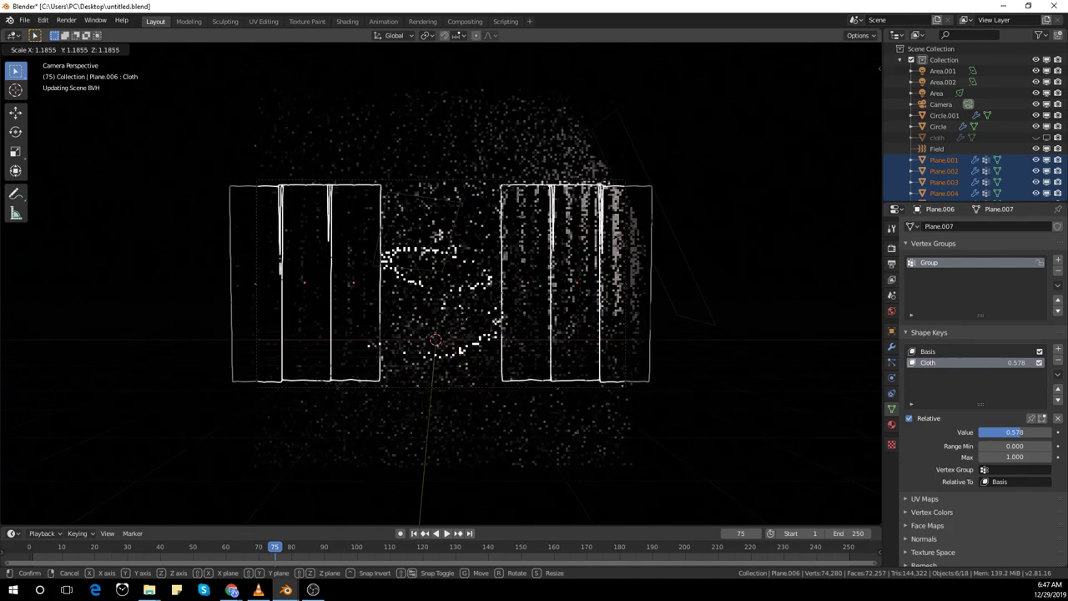
{"action": "left_click", "coordinate": [502, 354]}
Move the pale pink area light about 0.27 m along X and 0.44 m along Z, and rotate it slightly around Z.
{"action": "left_click", "coordinate": [649, 165]}
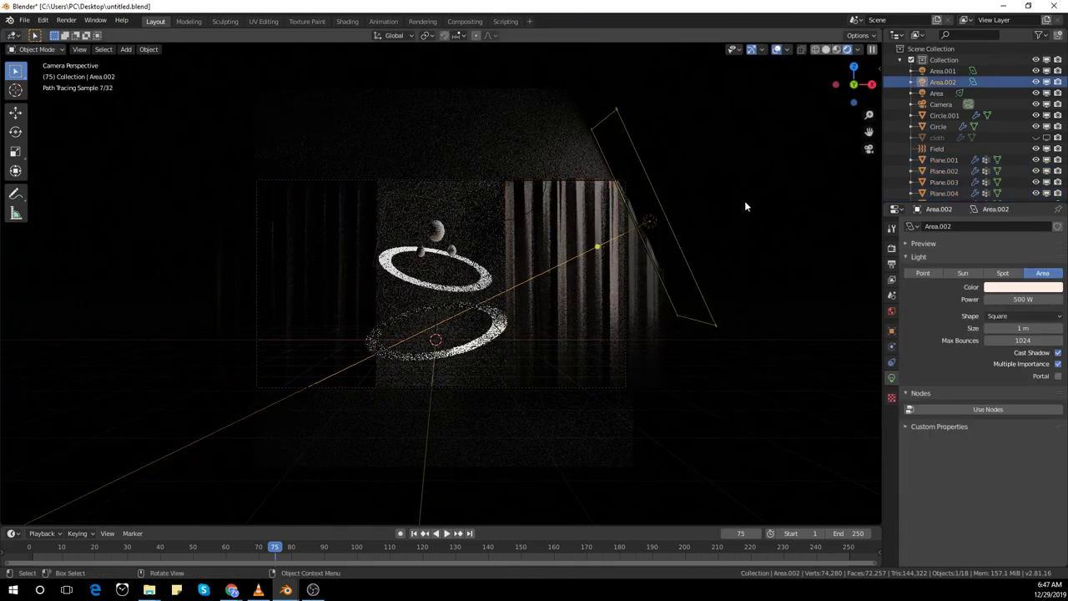
{"action": "left_click", "coordinate": [744, 188]}
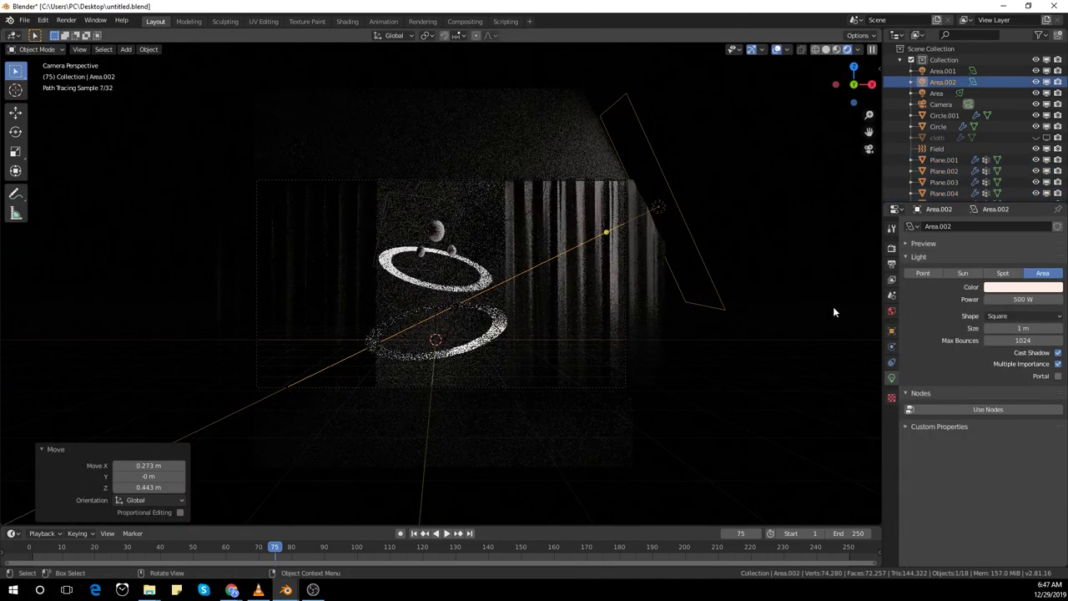
{"action": "key", "text": "r"}
{"action": "key", "text": "z"}
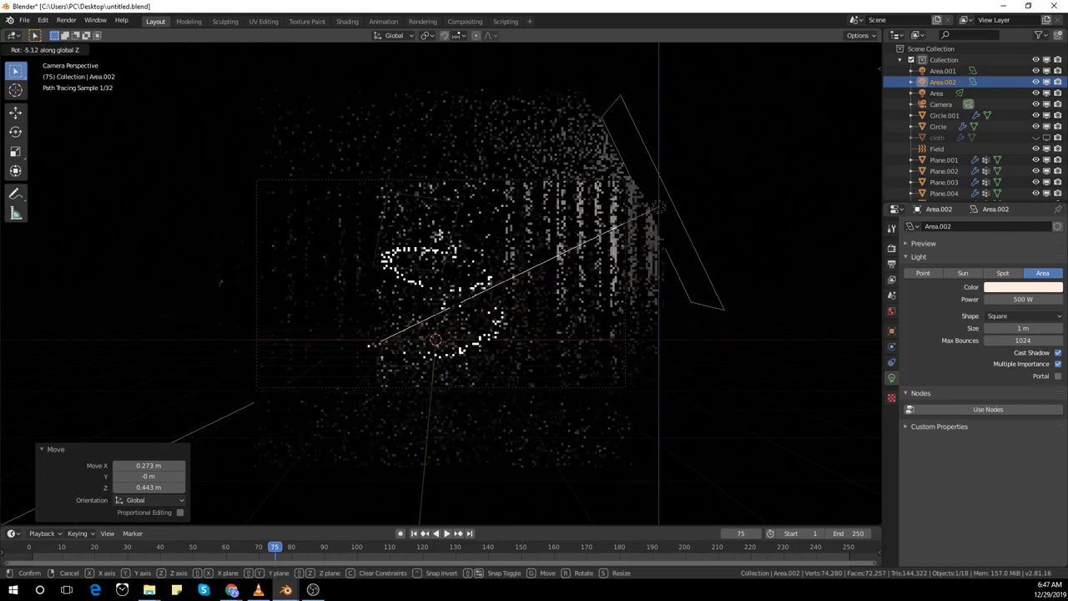
{"action": "left_click", "coordinate": [755, 297]}
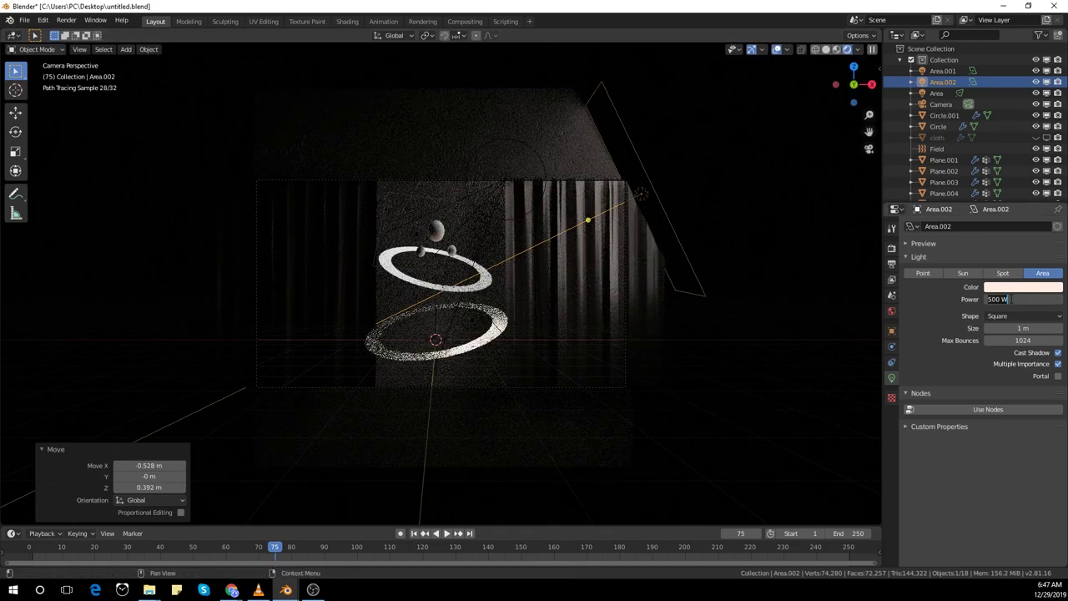
Shift the pale pink area light about -0.53 m along X and 0.39 m along Z, and set its power to 250 W.
{"action": "type", "text": "250"}
{"action": "key", "text": "Return"}
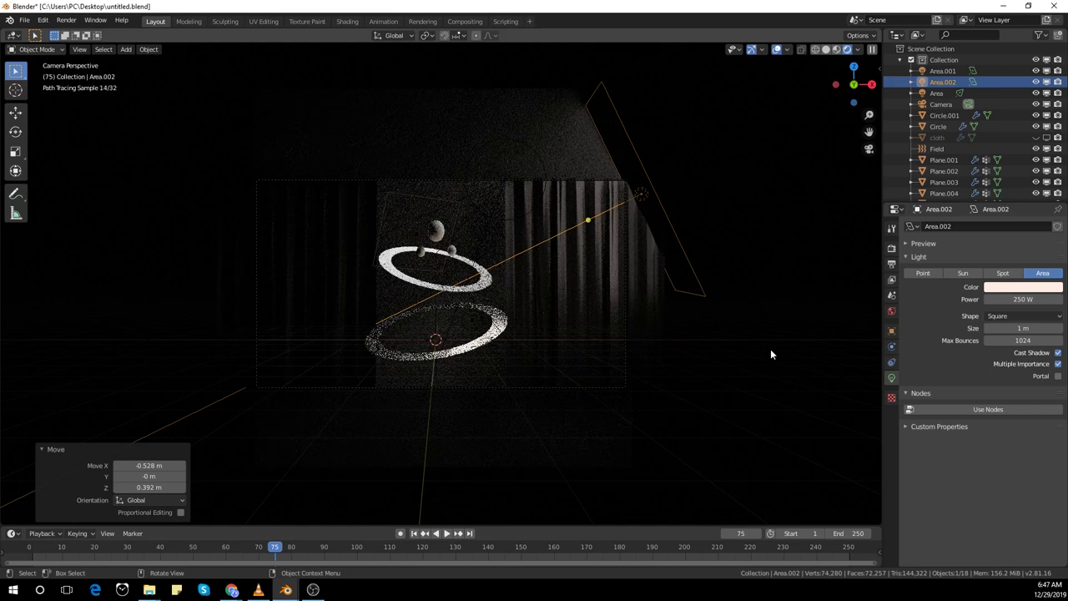
{"action": "left_click", "coordinate": [770, 349]}
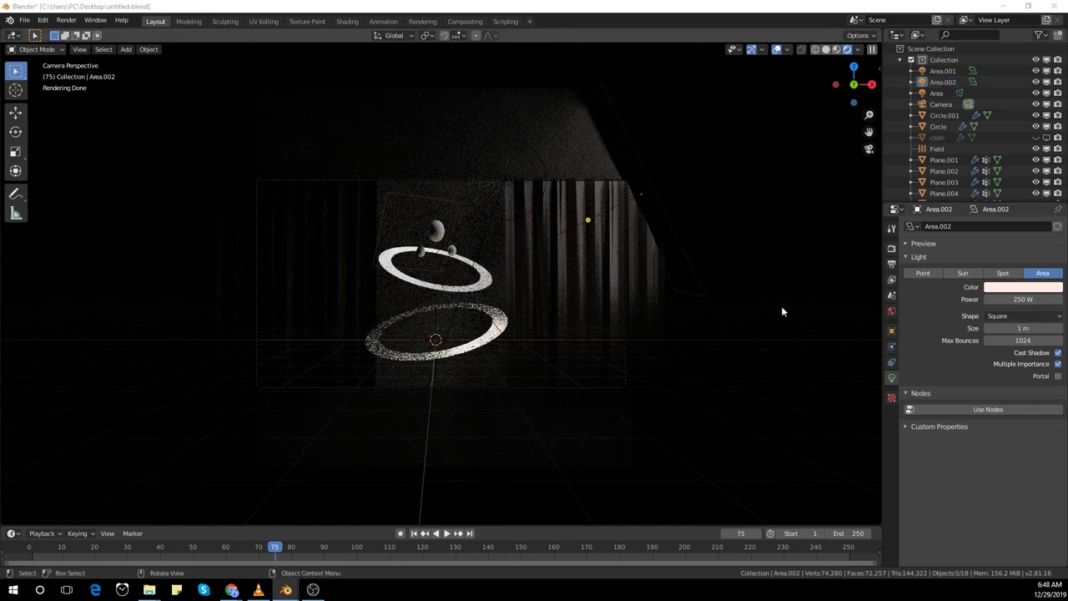
Return the viewport to solid shading in a free perspective view and save the file.
{"action": "left_click", "coordinate": [828, 49]}
{"action": "mouse_move", "coordinate": [666, 185]}
{"action": "middle_mouse_down"}
{"action": "mouse_move", "coordinate": [714, 199]}
{"action": "mouse_move", "coordinate": [722, 214]}
{"action": "mouse_move", "coordinate": [662, 252]}
{"action": "middle_mouse_up"}
{"action": "key", "text": "ctrl+s"}
Add a cube, scale it to about 6.1, and move it about -1.06 m along Y and 2.29 m along Z in side view.
{"action": "scroll", "coordinate": [723, 214], "scroll_direction": "down", "scroll_amount": 3}
{"action": "key", "text": "shift+a"}
{"action": "mouse_move", "coordinate": [653, 69]}
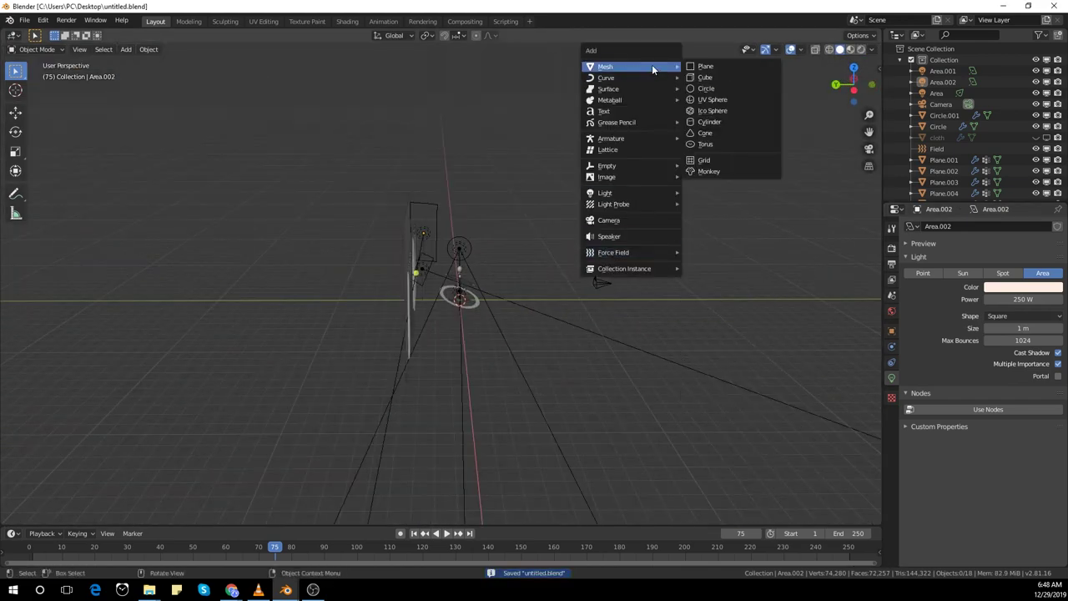
{"action": "left_click", "coordinate": [705, 77]}
{"action": "key", "text": "KP_3"}
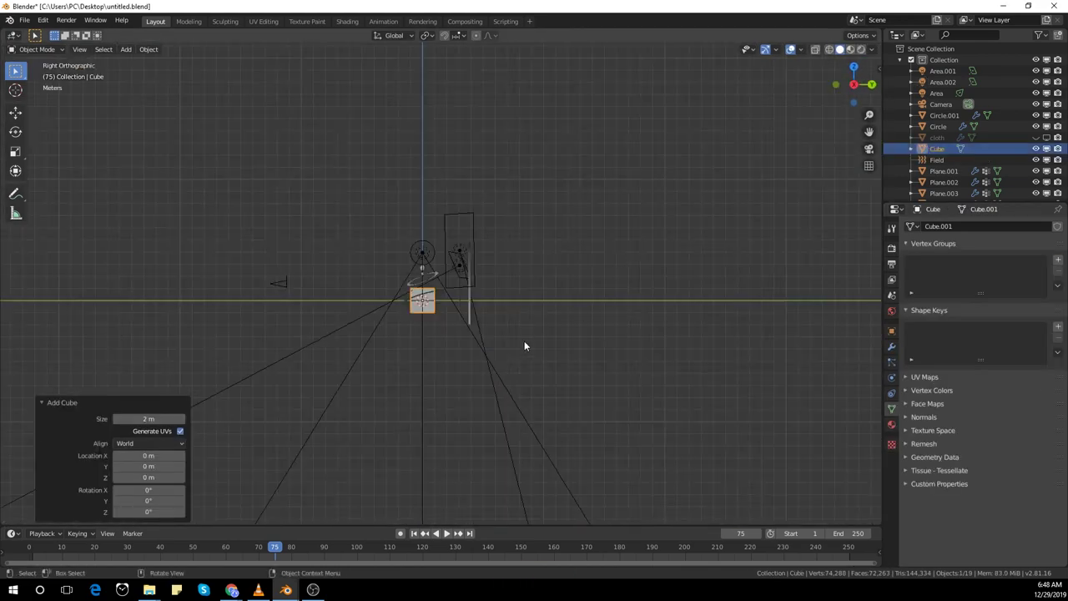
{"action": "key", "text": "s"}
{"action": "left_click", "coordinate": [221, 438]}
{"action": "key", "text": "g"}
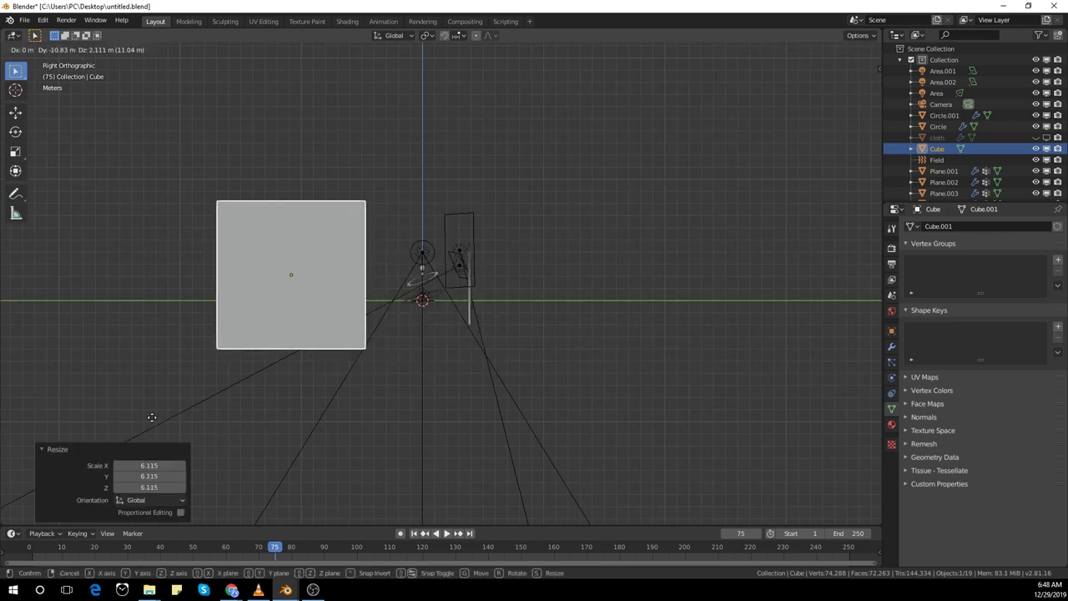
{"action": "left_click", "coordinate": [271, 416]}
Stretch the cube to about 1.42 along Y and move it about -3.35 m along Y.
{"action": "key", "text": "s"}
{"action": "key", "text": "y"}
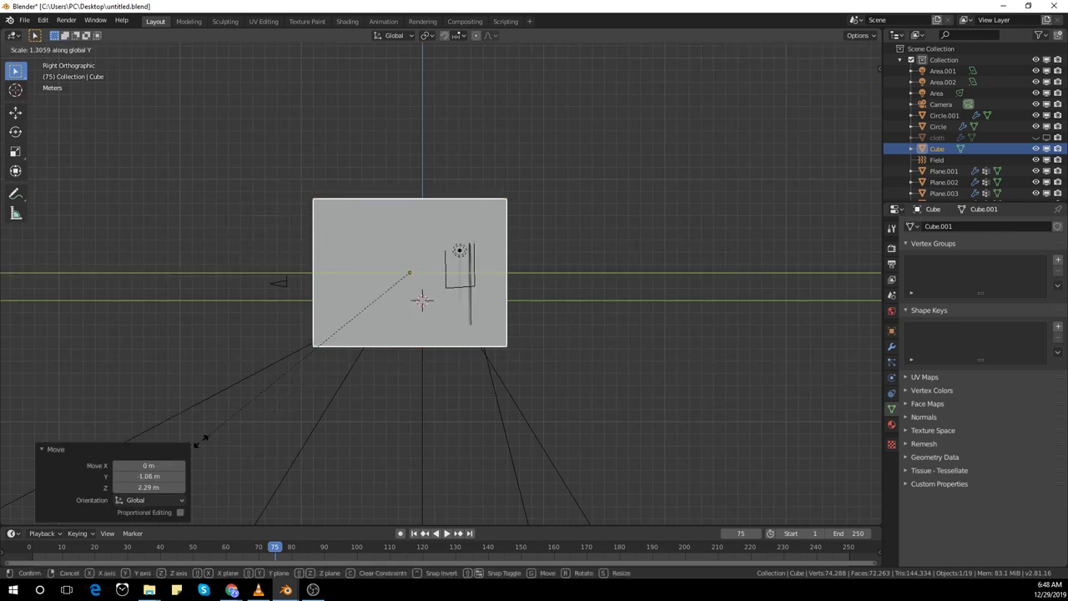
{"action": "left_click", "coordinate": [177, 446]}
{"action": "key", "text": "g"}
{"action": "key", "text": "y"}
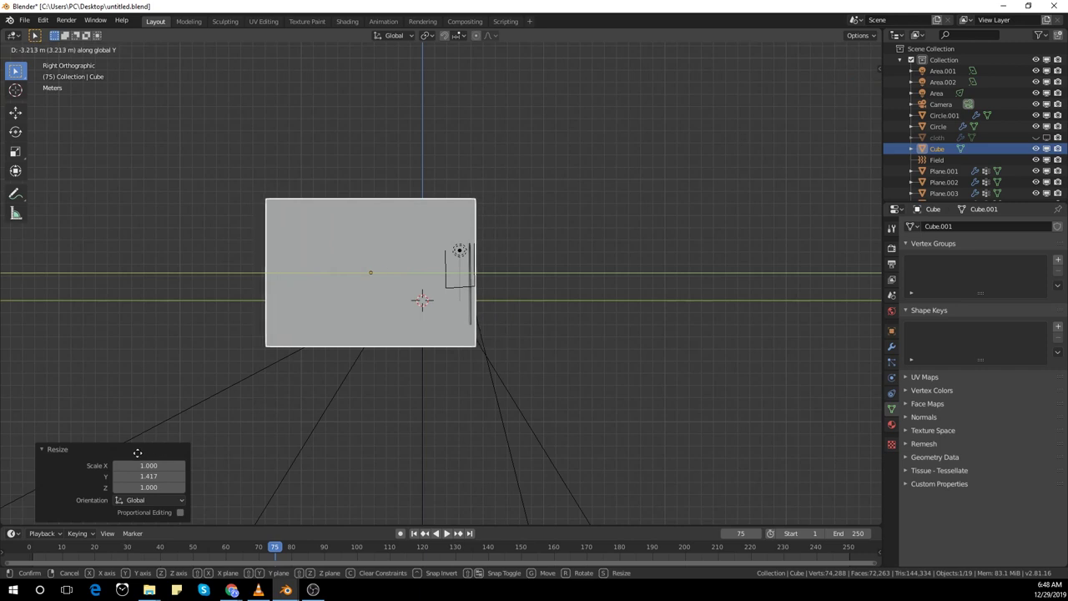
{"action": "left_click", "coordinate": [137, 453]}
In the camera view, scale the cube to about 0.73 along Z and lower it about 0.54 m.
{"action": "key", "text": "KP_0"}
{"action": "key", "text": "s"}
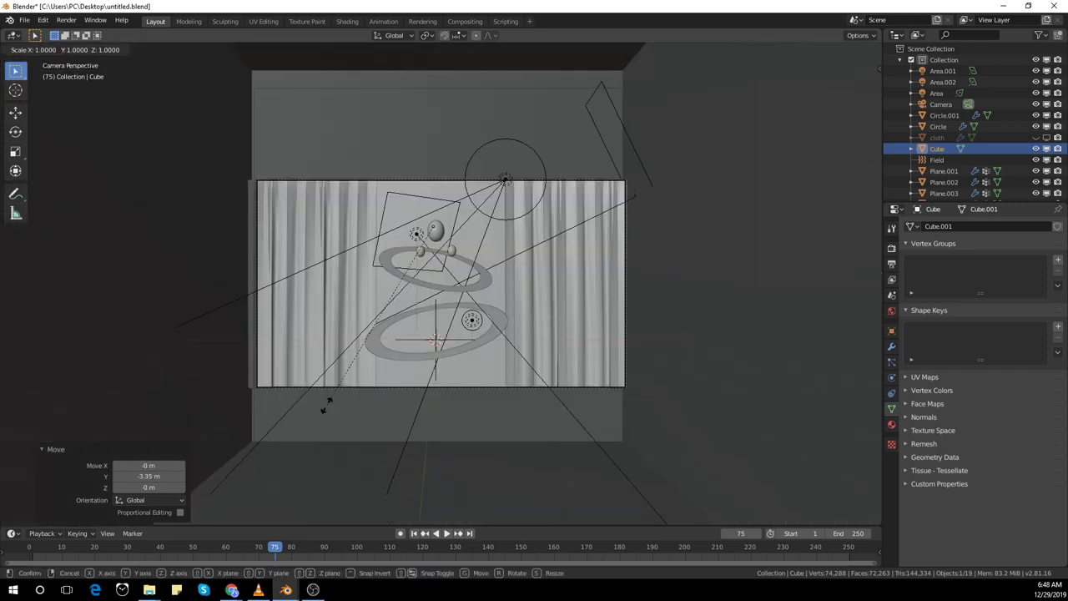
{"action": "key", "text": "z"}
{"action": "left_click", "coordinate": [382, 374]}
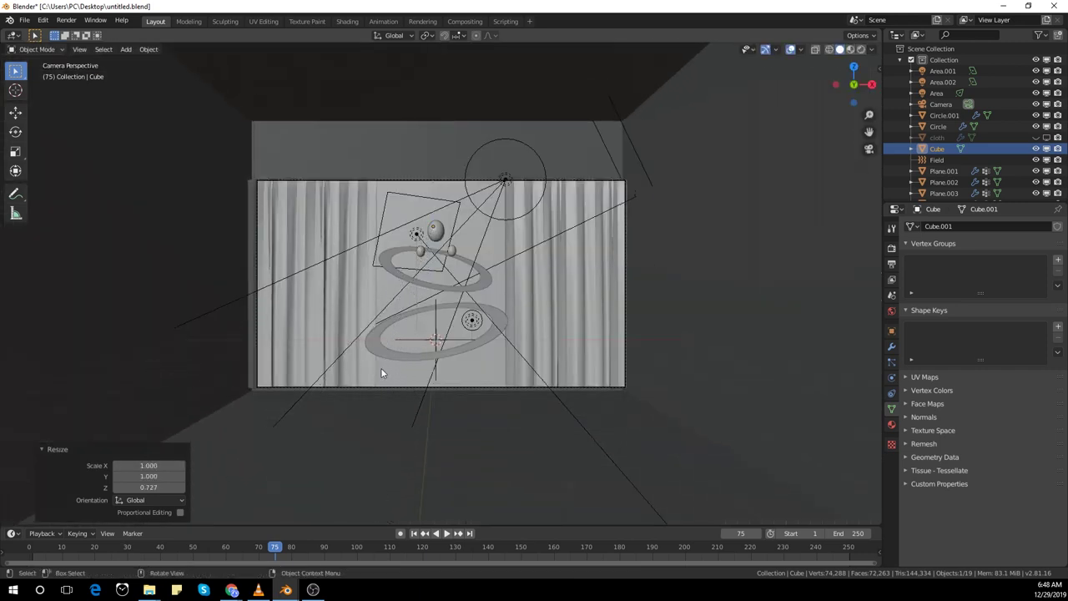
{"action": "key", "text": "g"}
{"action": "key", "text": "z"}
{"action": "left_click", "coordinate": [450, 445]}
Flatten the cube along Z by about 0.87 and then 0.93, lowering it about 0.29 m between the two scalings.
{"action": "key", "text": "s"}
{"action": "key", "text": "z"}
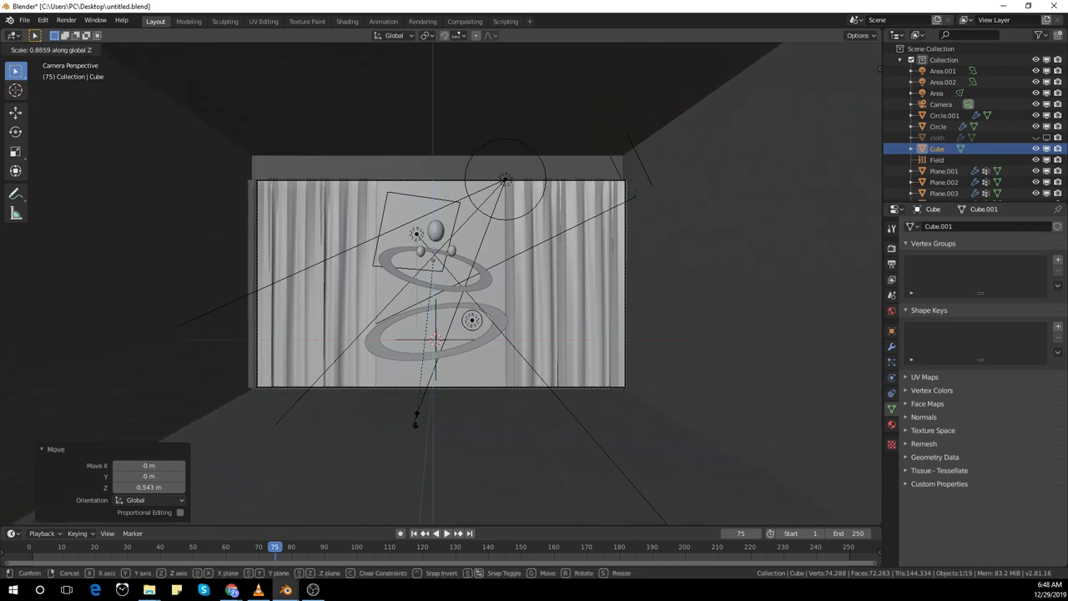
{"action": "left_click", "coordinate": [416, 419]}
{"action": "key", "text": "g"}
{"action": "key", "text": "z"}
{"action": "left_click", "coordinate": [419, 438]}
{"action": "key", "text": "s"}
{"action": "key", "text": "z"}
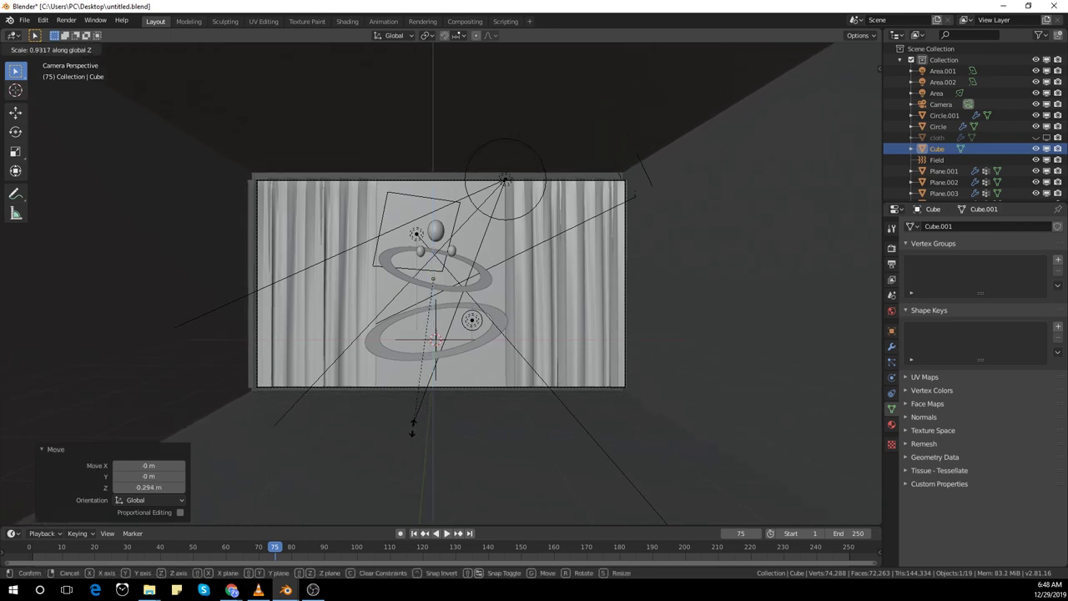
{"action": "left_click", "coordinate": [412, 427]}
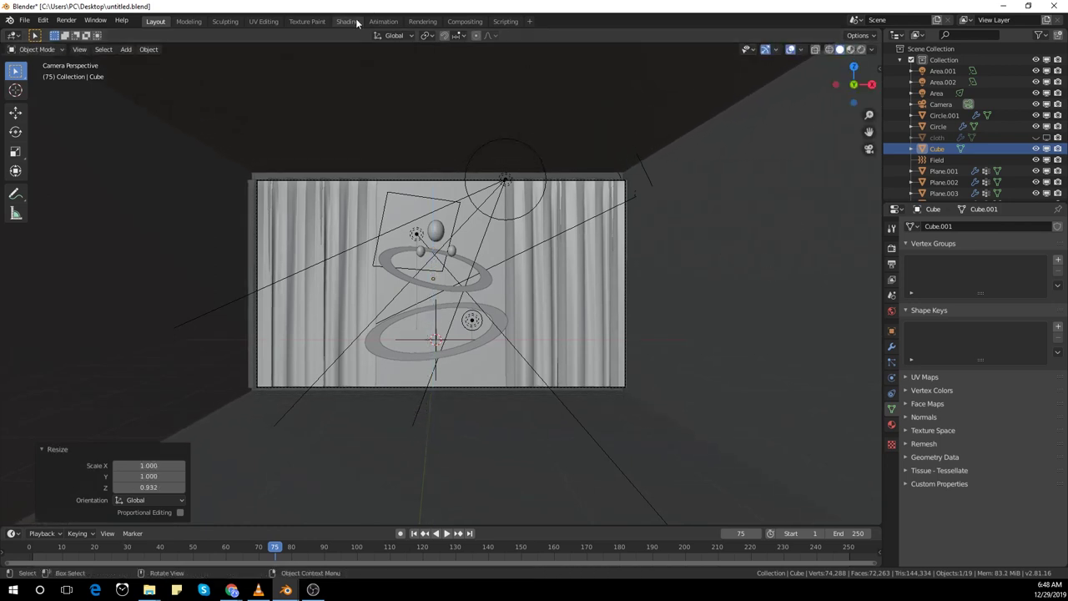
Create a new material for the cube in the Shading workspace and delete its Principled BSDF node.
{"action": "left_click", "coordinate": [356, 22]}
{"action": "left_click", "coordinate": [544, 344]}
{"action": "scroll", "coordinate": [546, 406], "scroll_direction": "down", "scroll_amount": 1}
{"action": "middle_click_drag", "start_coordinate": [547, 406], "coordinate": [438, 469]}
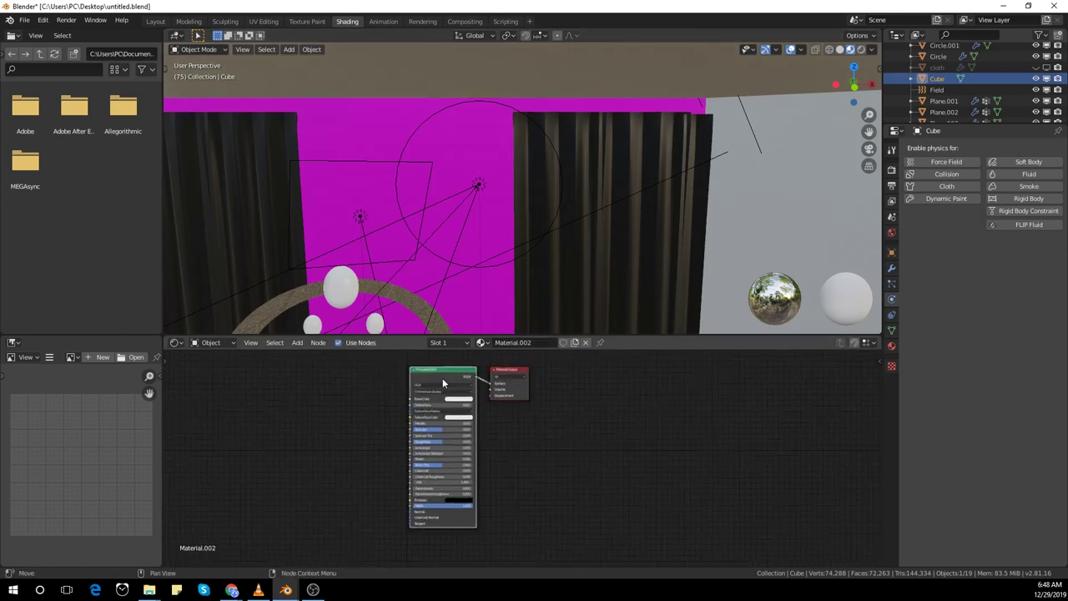
{"action": "key", "text": "x"}
Add a Principled Volume node and connect its Volume output to the Surface input of the Material Output.
{"action": "key", "text": "shift+a"}
{"action": "left_click", "coordinate": [394, 388]}
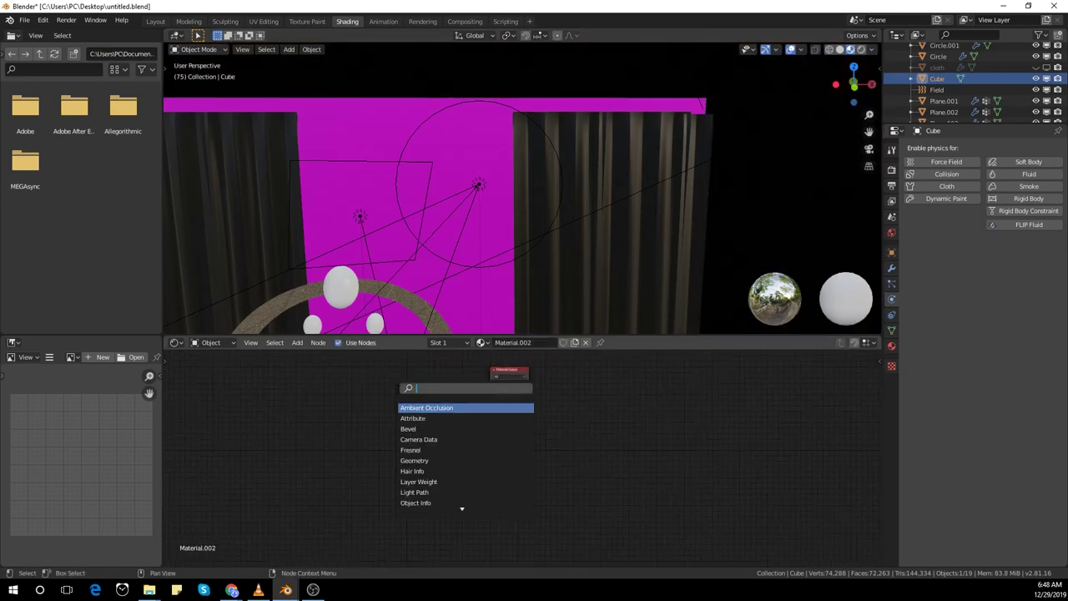
{"action": "type", "text": "vol"}
{"action": "key", "text": "Down"}
{"action": "key", "text": "Down"}
{"action": "key", "text": "Down"}
{"action": "key", "text": "Up"}
{"action": "key", "text": "Up"}
{"action": "key", "text": "Return"}
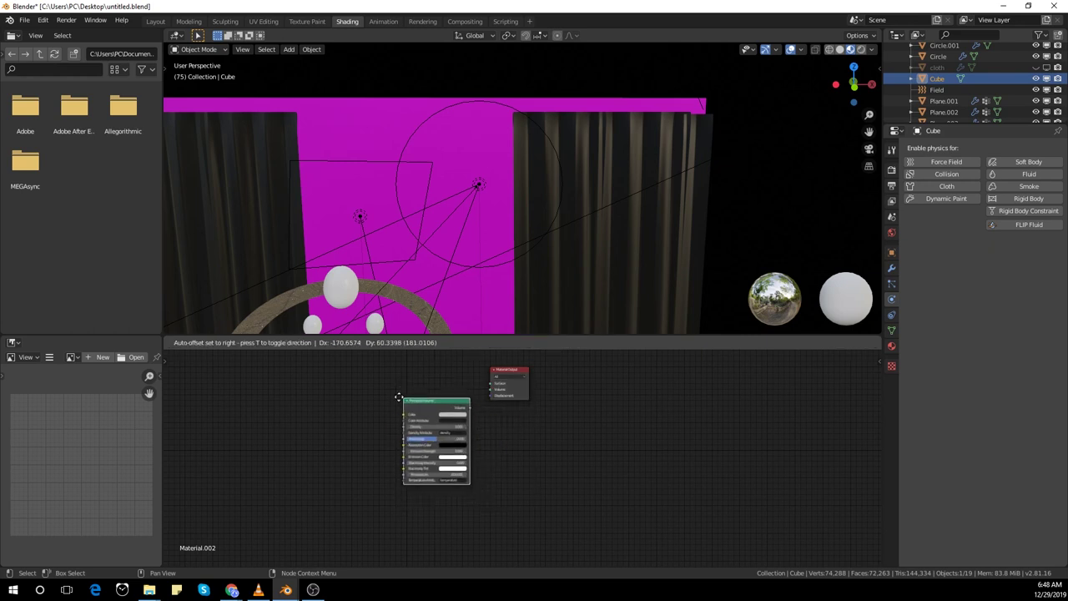
{"action": "left_click", "coordinate": [370, 380]}
{"action": "scroll", "coordinate": [485, 429], "scroll_direction": "up", "scroll_amount": 4}
{"action": "middle_click_drag", "start_coordinate": [453, 417], "coordinate": [443, 449]}
{"action": "left_click_drag", "start_coordinate": [418, 413], "coordinate": [483, 399]}
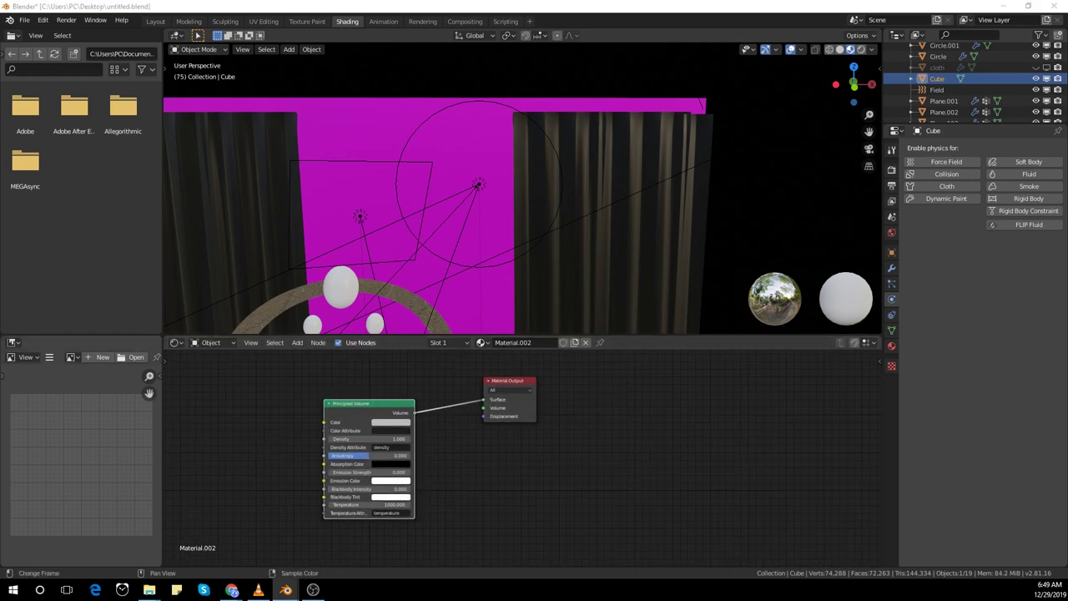
Set the Principled Volume's density to 0.001 and its emission strength to 0.001.
{"action": "scroll", "coordinate": [513, 459], "scroll_direction": "up", "scroll_amount": 1}
{"action": "left_click", "coordinate": [371, 435]}
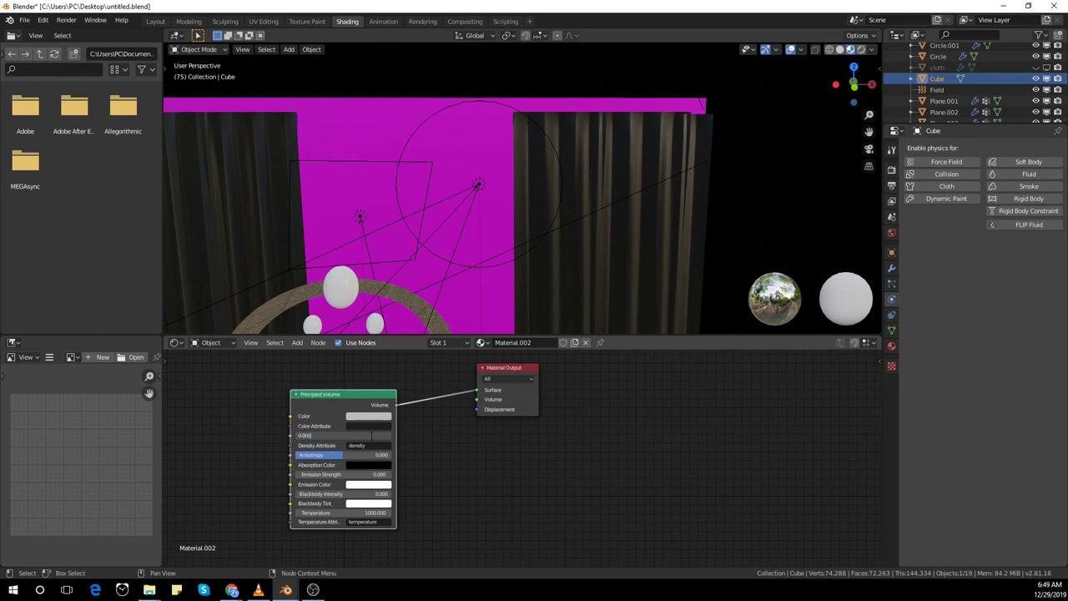
{"action": "type", "text": "0.000"}
{"action": "key", "text": "Return"}
{"action": "scroll", "coordinate": [414, 477], "scroll_direction": "up", "scroll_amount": 3}
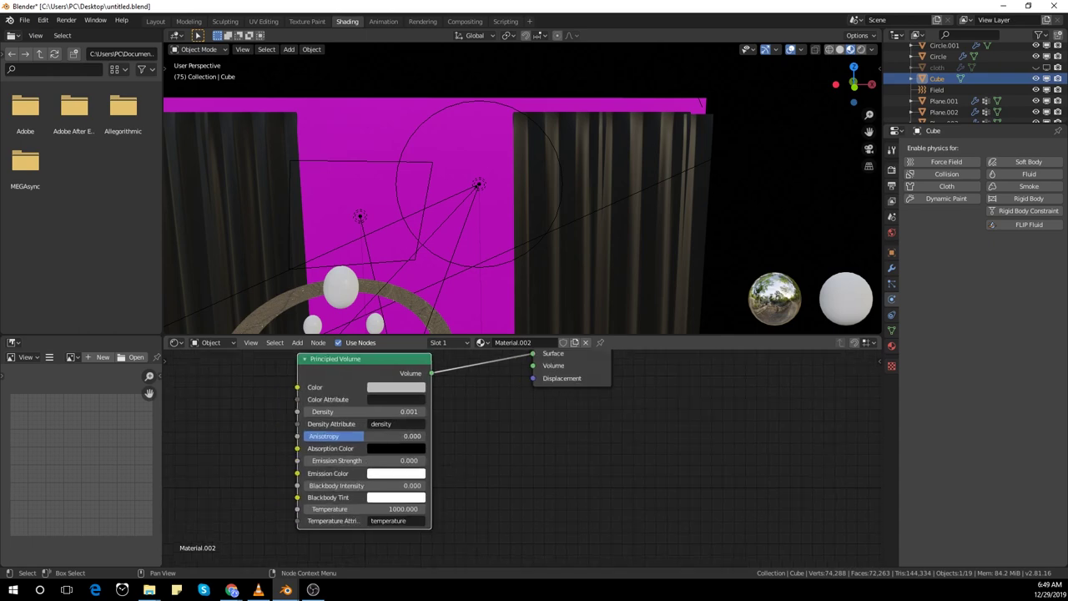
{"action": "left_click", "coordinate": [397, 462]}
{"action": "type", "text": "0.001"}
{"action": "key", "text": "Return"}
{"action": "scroll", "coordinate": [391, 434], "scroll_direction": "down", "scroll_amount": 2}
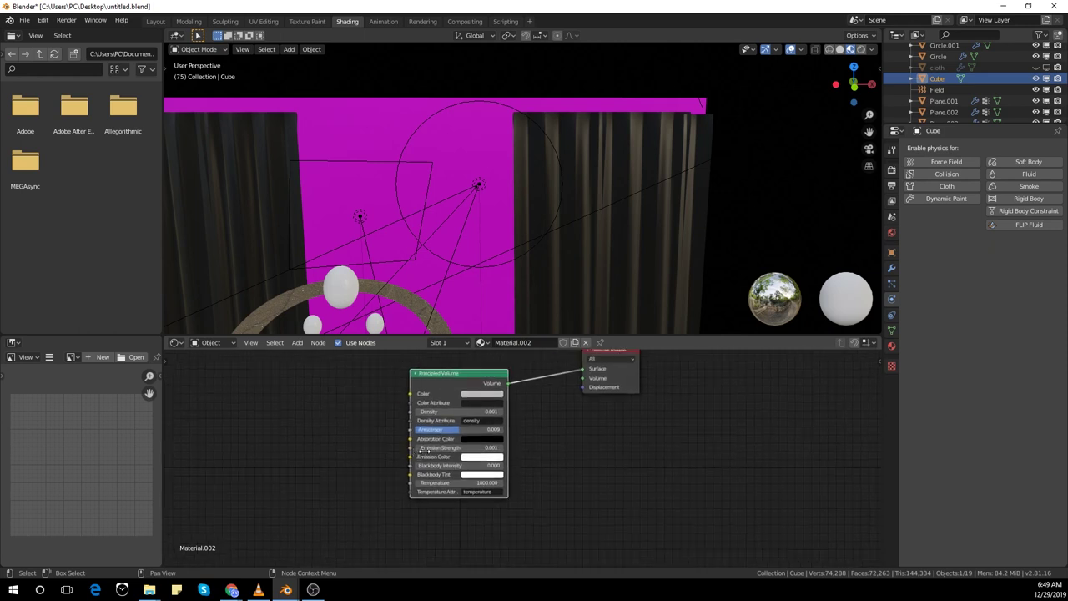
Add a Noise Texture with scale 3.5 and distortion 10, and connect its Fac output to the volume's Emission Color.
{"action": "key", "text": "shift+a"}
{"action": "left_click", "coordinate": [353, 436]}
{"action": "type", "text": "noise"}
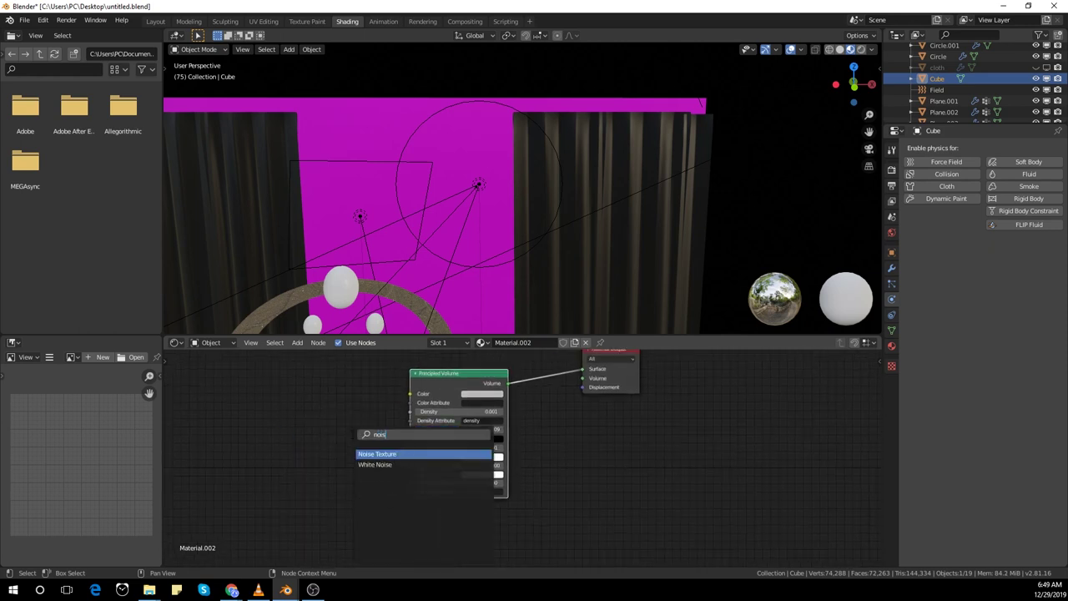
{"action": "key", "text": "Return"}
{"action": "left_click", "coordinate": [297, 425]}
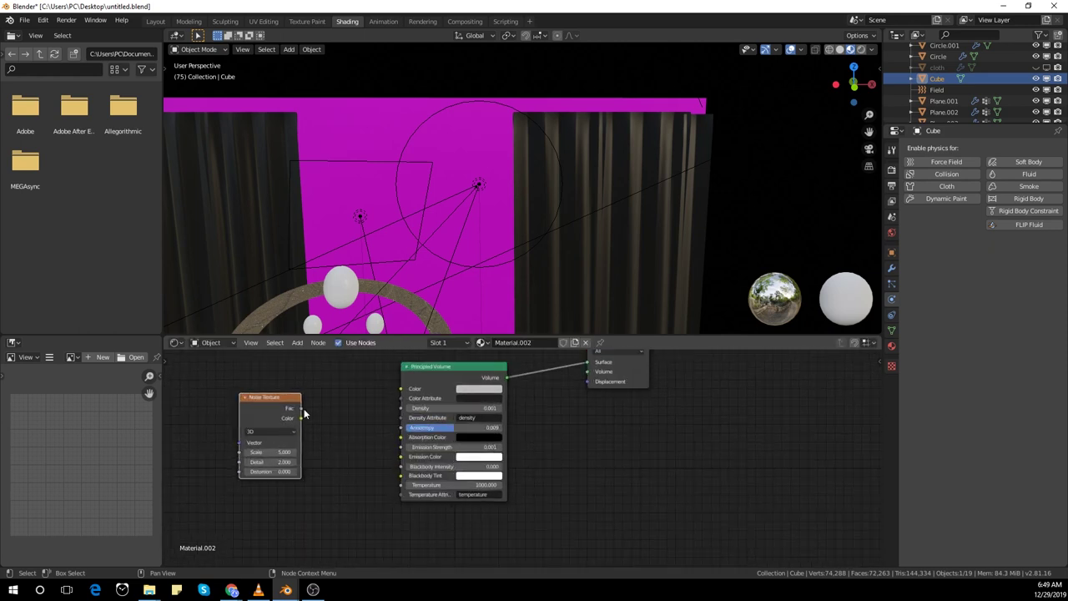
{"action": "left_click_drag", "start_coordinate": [317, 412], "coordinate": [410, 457]}
{"action": "scroll", "coordinate": [339, 491], "scroll_direction": "up", "scroll_amount": 1}
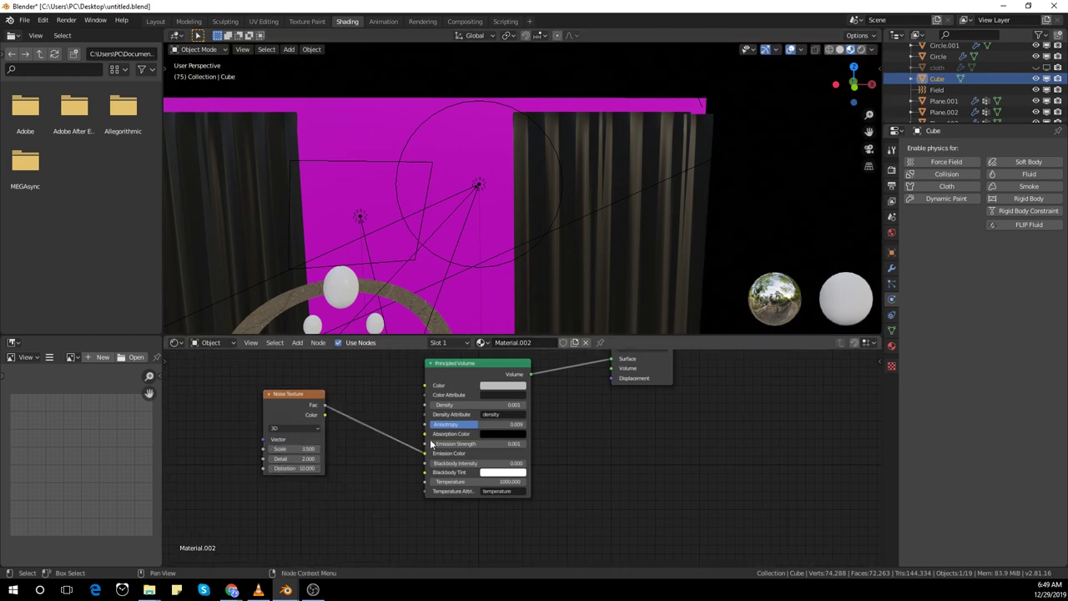
Insert a ColorRamp node between the Noise Texture and the Principled Volume's Emission Color.
{"action": "key", "text": "shift+a"}
{"action": "left_click", "coordinate": [359, 446]}
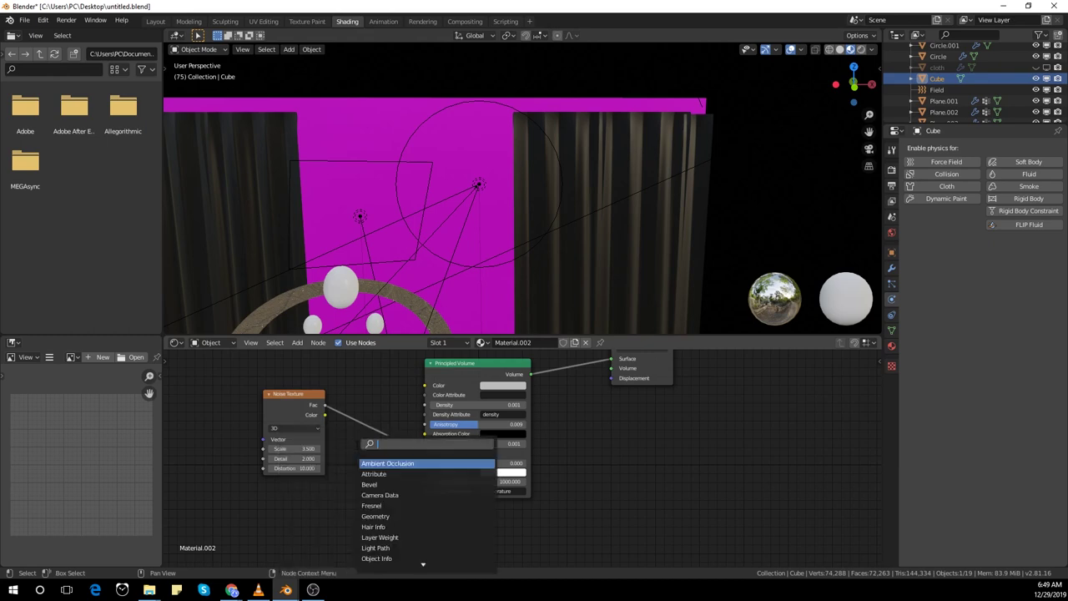
{"action": "type", "text": "colo"}
{"action": "key", "text": "Down"}
{"action": "key", "text": "Return"}
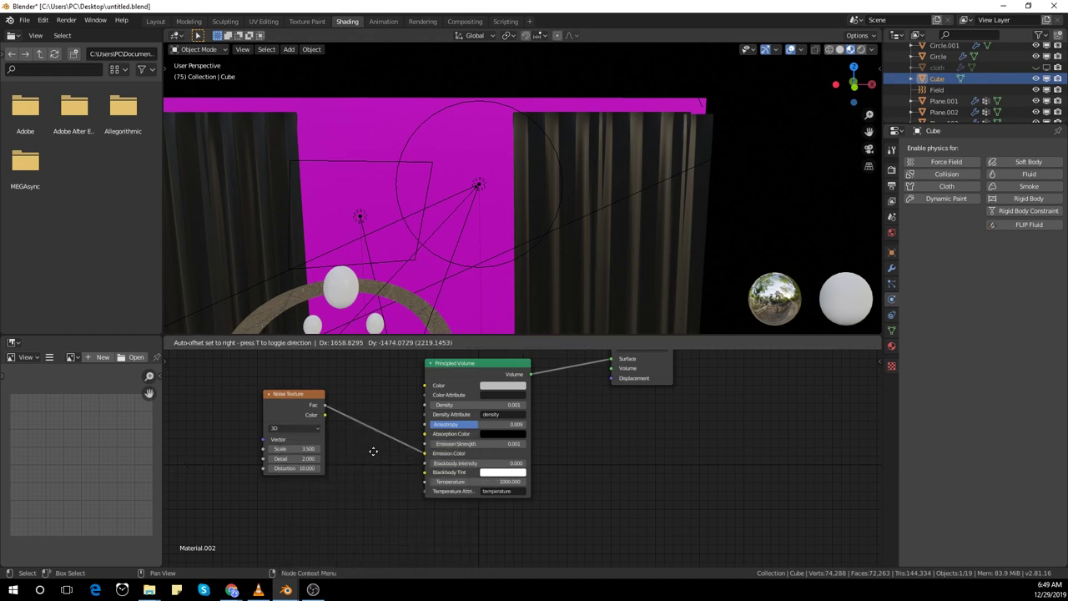
{"action": "scroll", "coordinate": [373, 451], "scroll_direction": "down", "scroll_amount": 6}
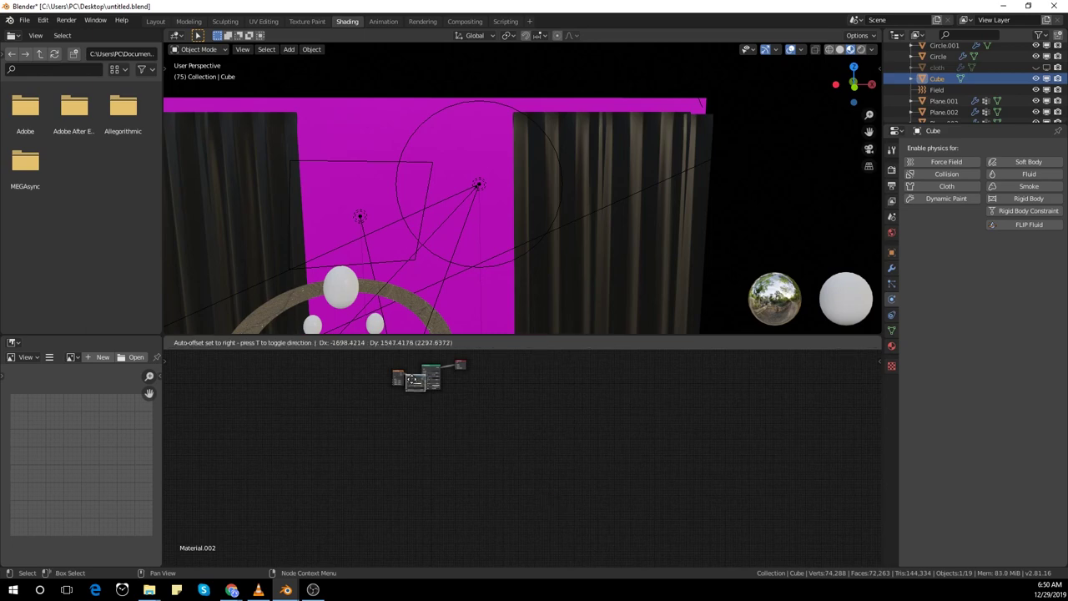
{"action": "left_click", "coordinate": [421, 392]}
{"action": "scroll", "coordinate": [517, 484], "scroll_direction": "up", "scroll_amount": 5}
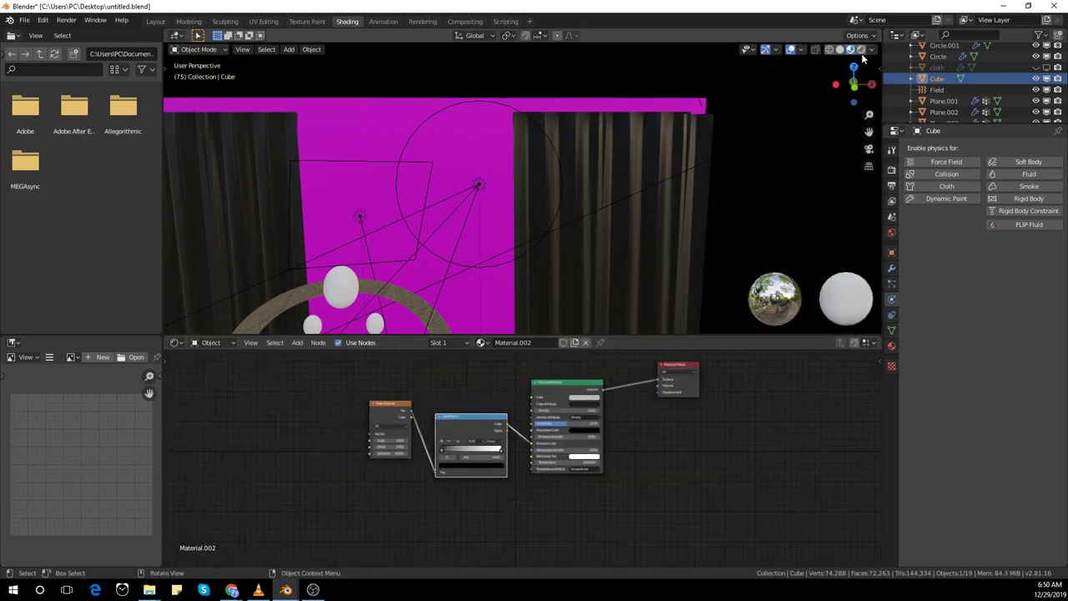
Show the rendered camera view and move the ColorRamp's black stop to about position 0.418.
{"action": "left_click", "coordinate": [862, 51]}
{"action": "key", "text": "KP_0"}
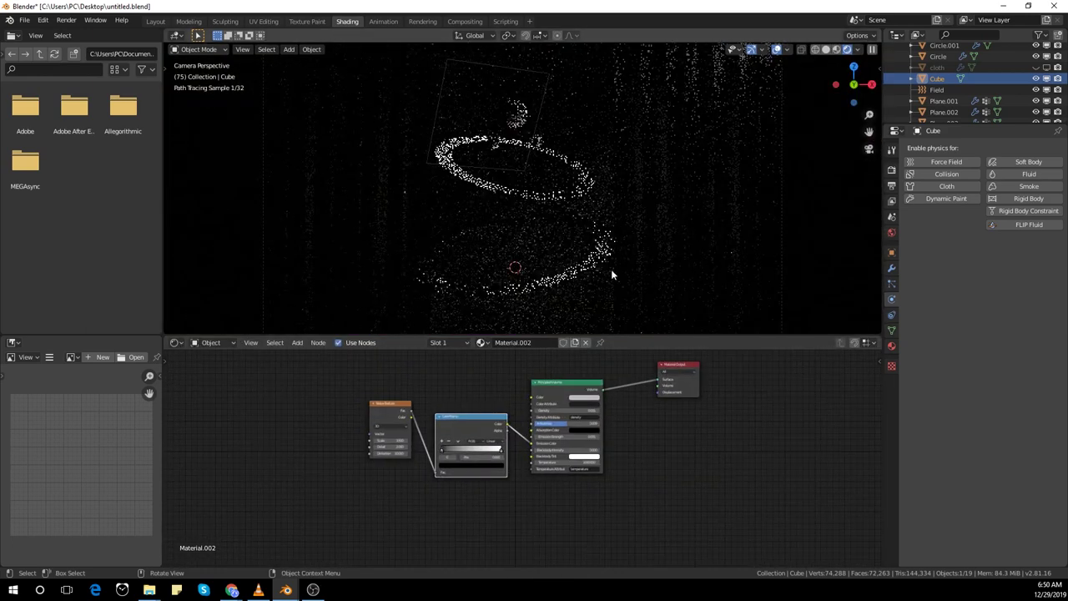
{"action": "scroll", "coordinate": [521, 458], "scroll_direction": "up", "scroll_amount": 2}
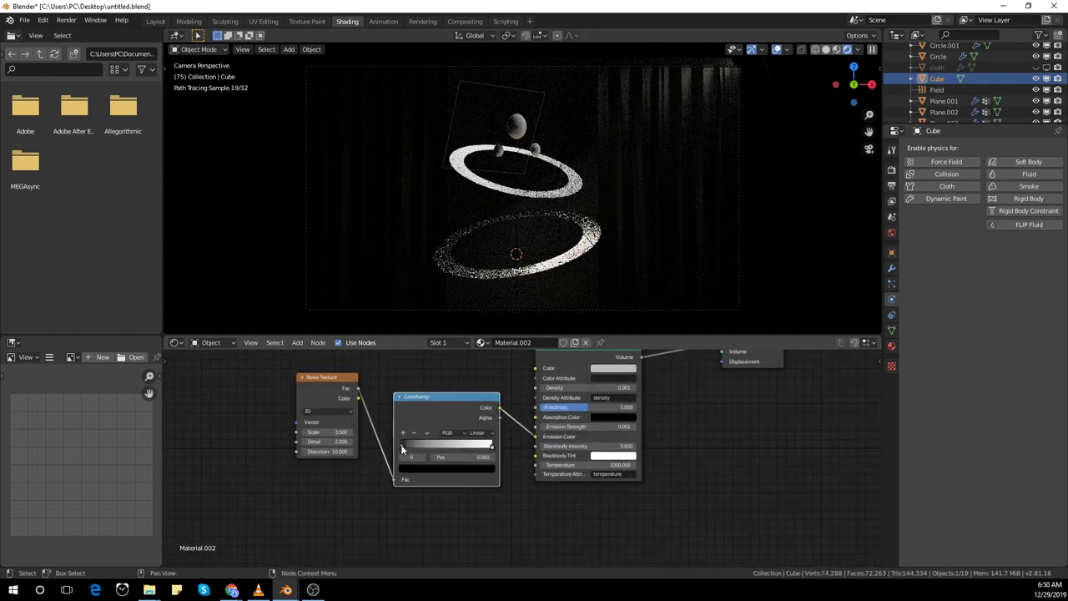
{"action": "left_click_drag", "start_coordinate": [402, 444], "coordinate": [441, 450]}
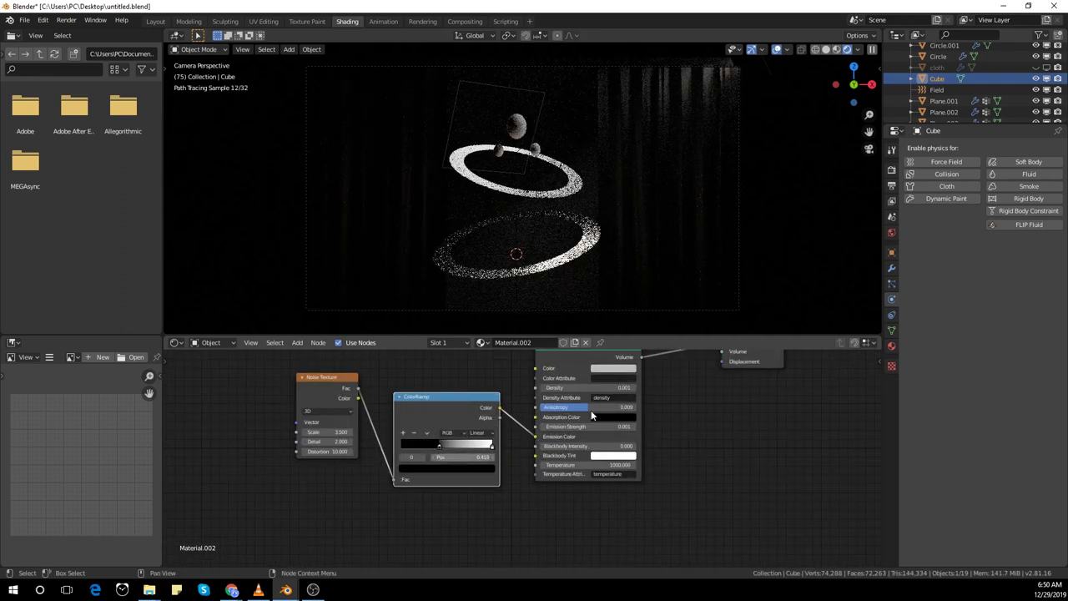
Connect the Principled Volume's output to the Material Output's Volume input and place the ColorRamp back between the Noise Texture and Emission Color.
{"action": "scroll", "coordinate": [710, 409], "scroll_direction": "down", "scroll_amount": 1}
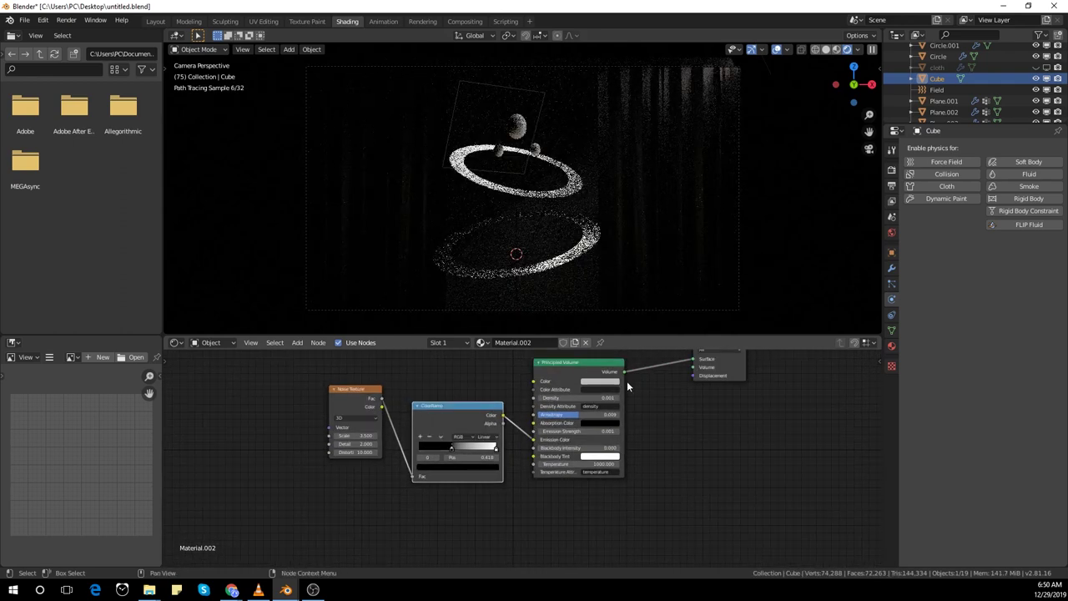
{"action": "left_click_drag", "start_coordinate": [624, 371], "coordinate": [694, 367]}
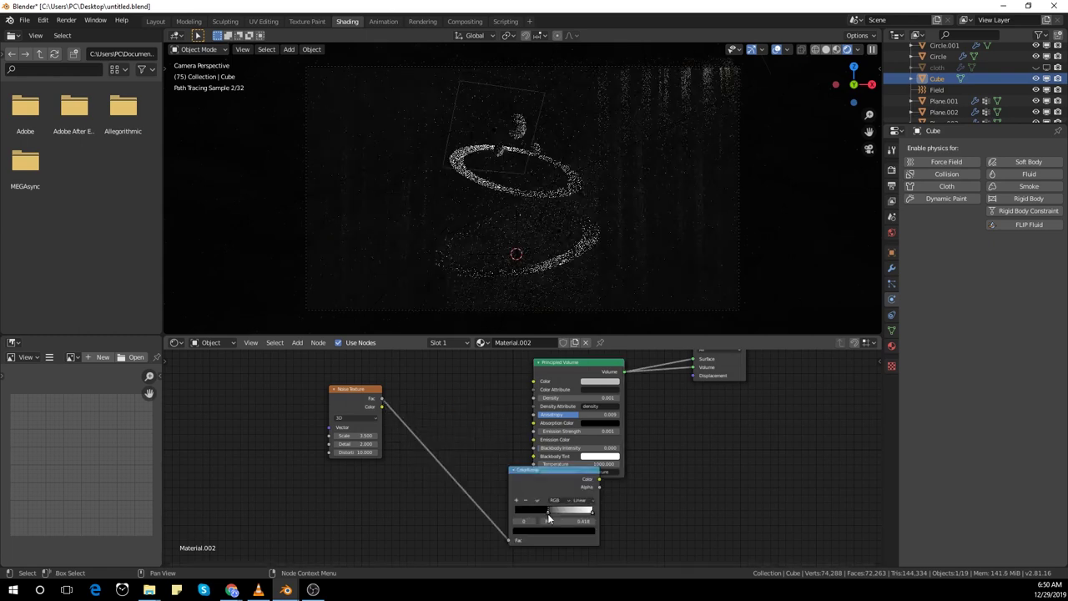
{"action": "left_click_drag", "start_coordinate": [513, 477], "coordinate": [509, 473]}
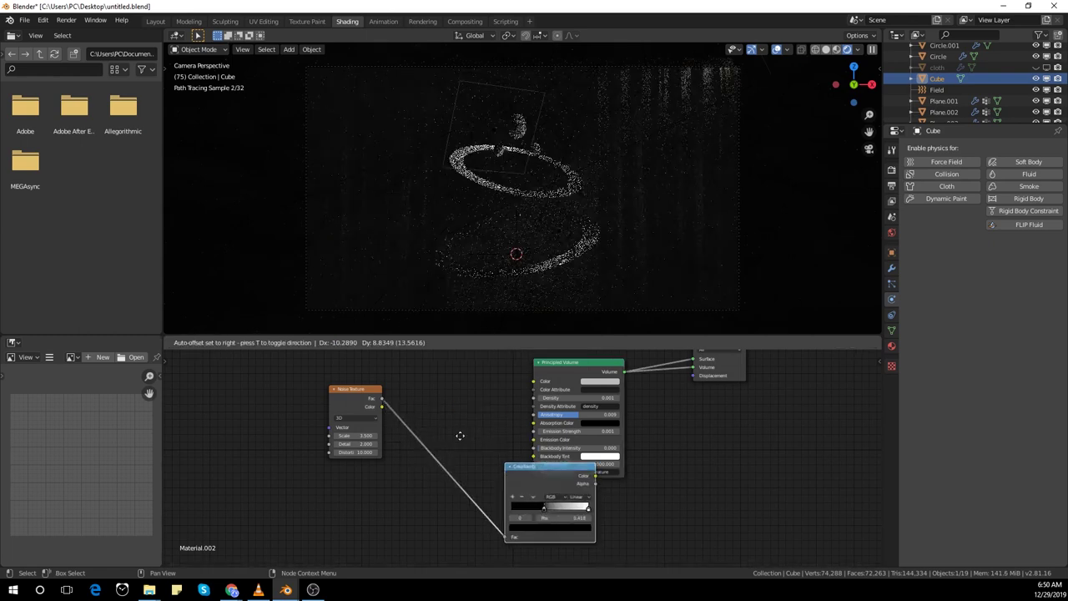
{"action": "left_click_drag", "start_coordinate": [460, 435], "coordinate": [487, 451]}
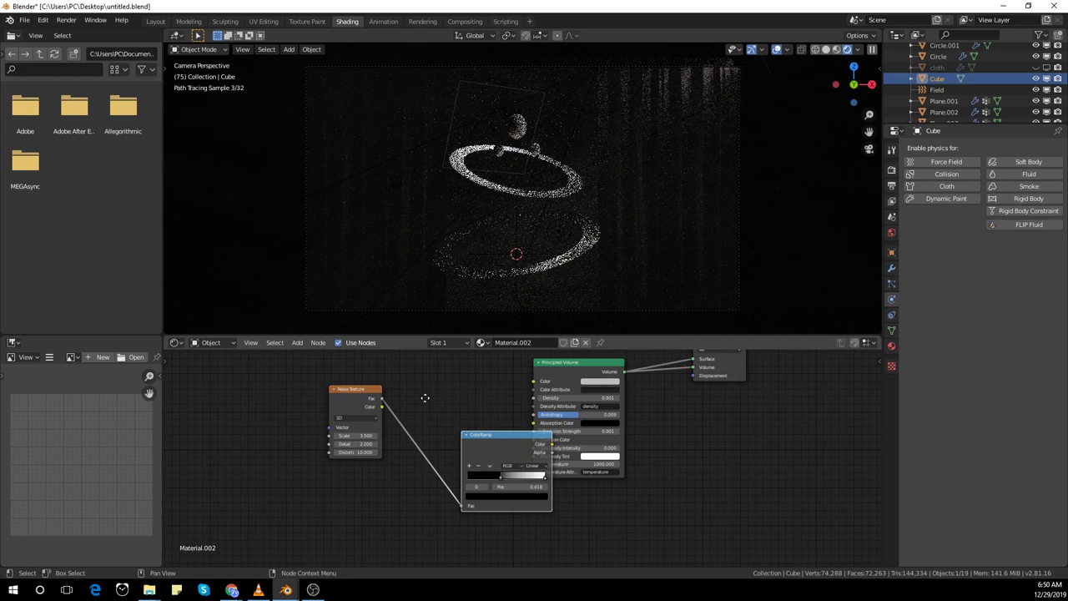
{"action": "left_click_drag", "start_coordinate": [512, 471], "coordinate": [462, 425]}
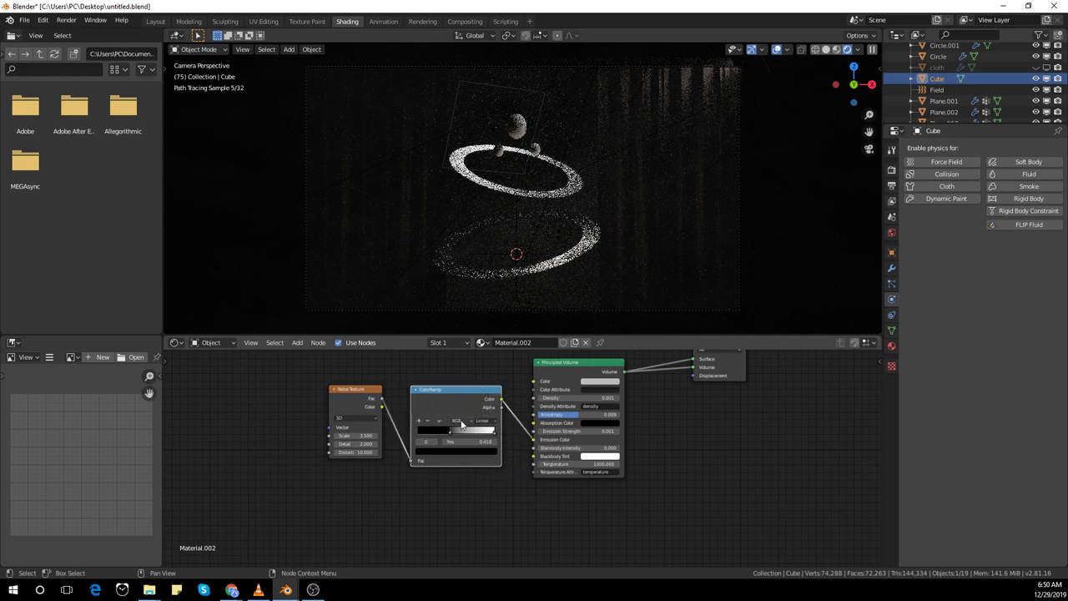
{"action": "left_click", "coordinate": [487, 482]}
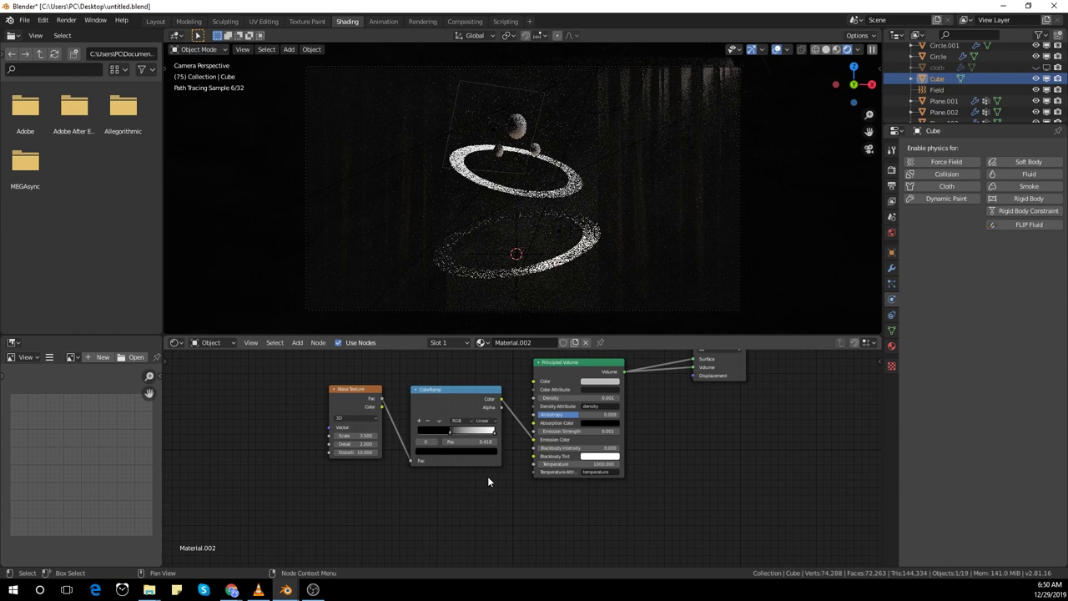
Switch the viewport to material preview shading and move the ColorRamp's black stop to about position 0.482.
{"action": "left_click", "coordinate": [837, 49]}
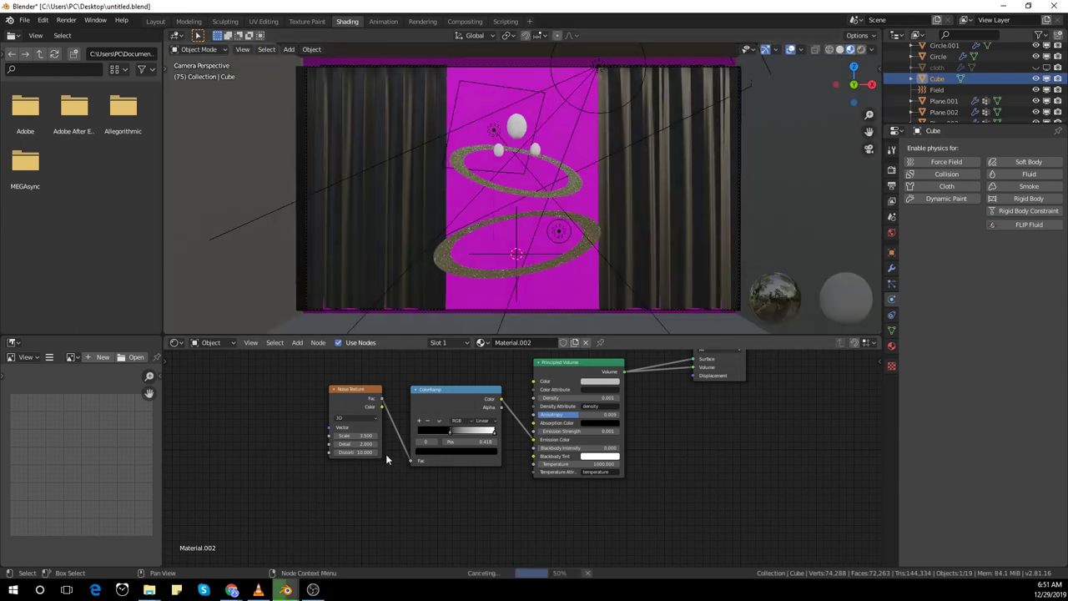
{"action": "scroll", "coordinate": [401, 443], "scroll_direction": "up", "scroll_amount": 2}
{"action": "left_click_drag", "start_coordinate": [424, 420], "coordinate": [429, 422]}
Set the Cycles render samples to 200 and save the file.
{"action": "left_click", "coordinate": [25, 19]}
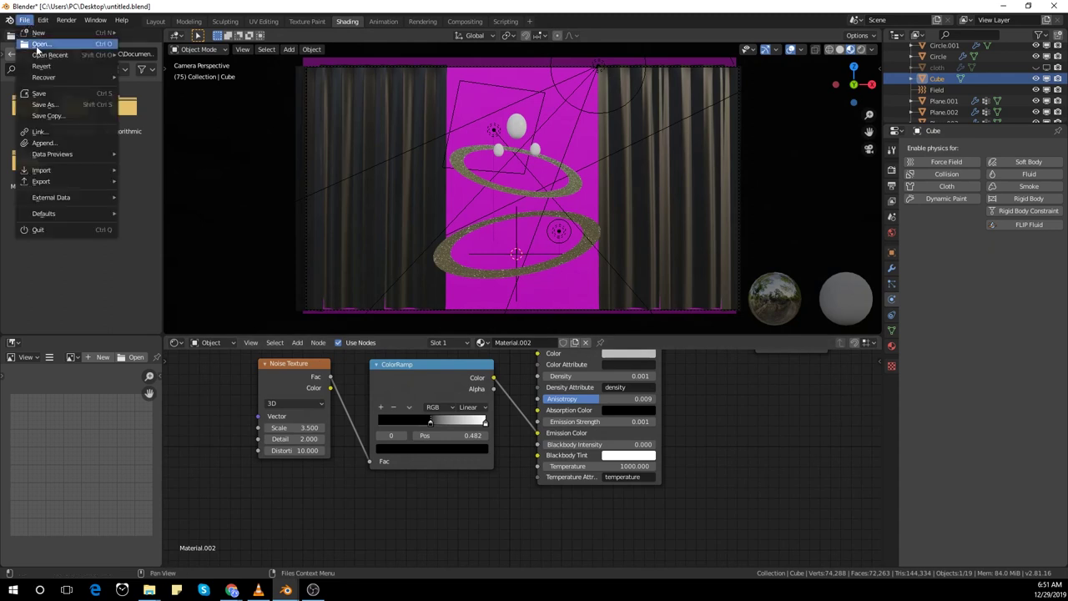
{"action": "left_click", "coordinate": [891, 170]}
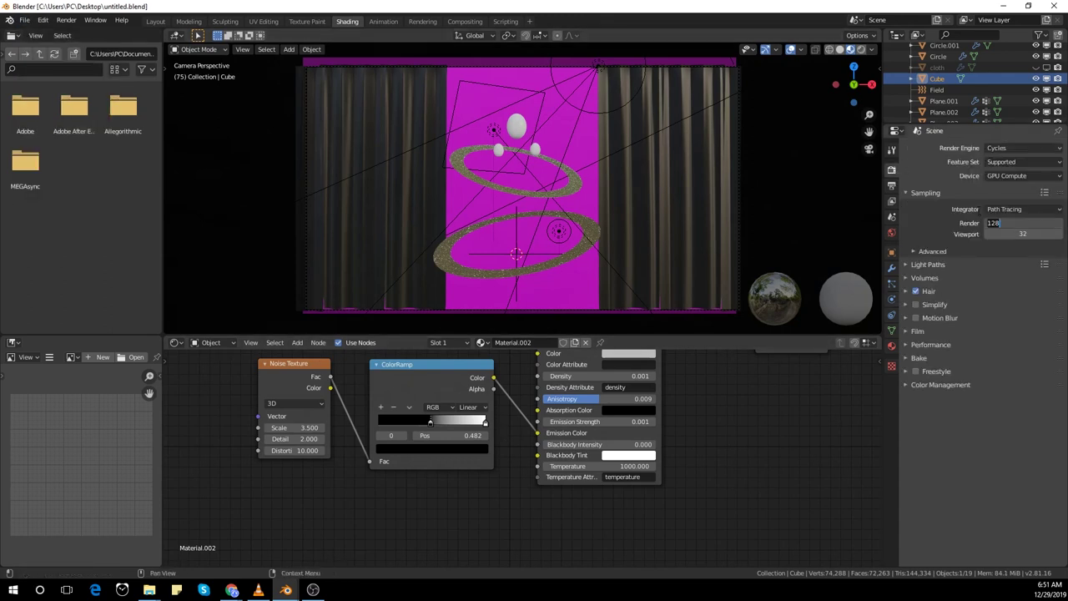
{"action": "key", "text": "Return"}
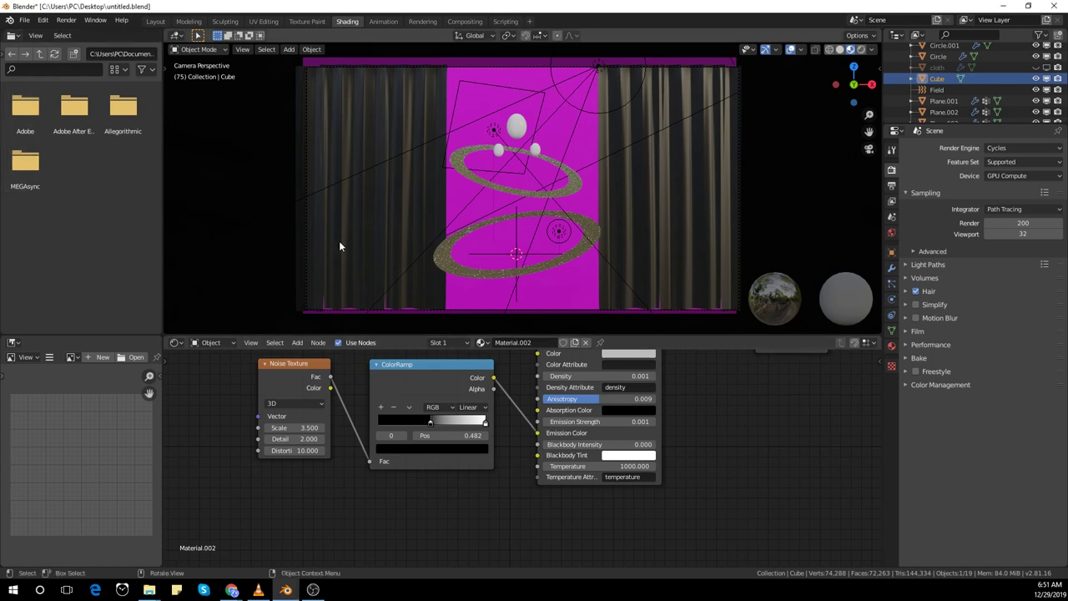
{"action": "left_click", "coordinate": [24, 21]}
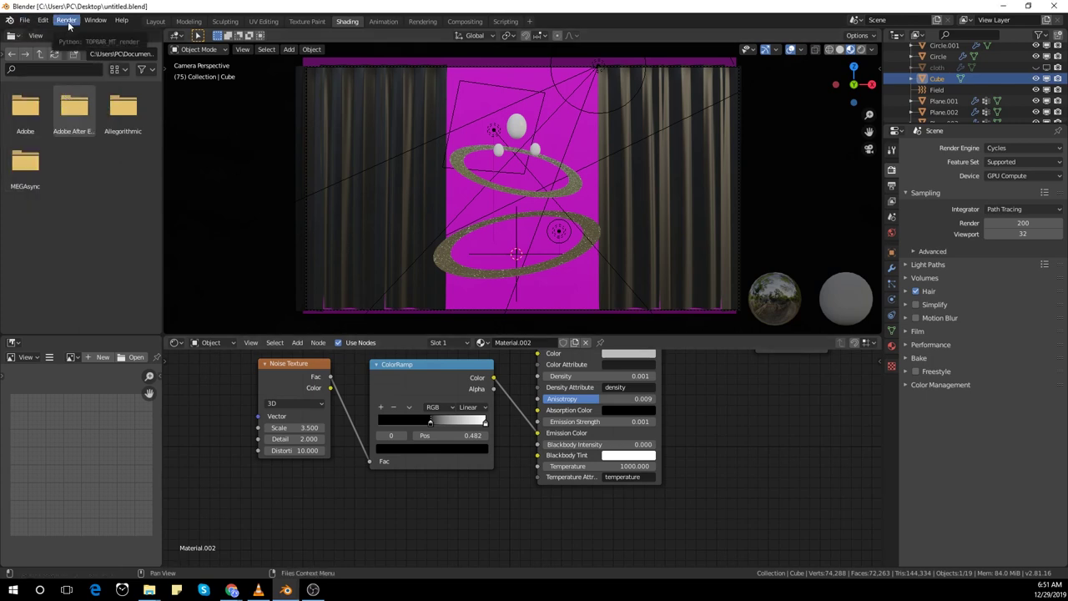
Start a test render of the camera view and close the render window.
{"action": "left_click", "coordinate": [67, 21]}
{"action": "left_click", "coordinate": [99, 35]}
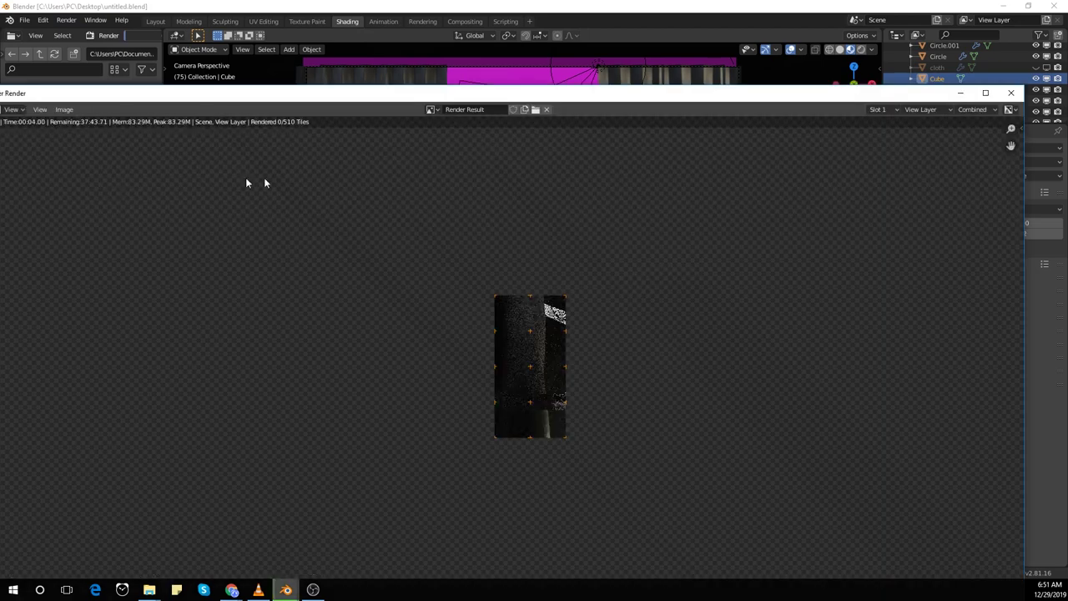
{"action": "left_click", "coordinate": [1008, 93]}
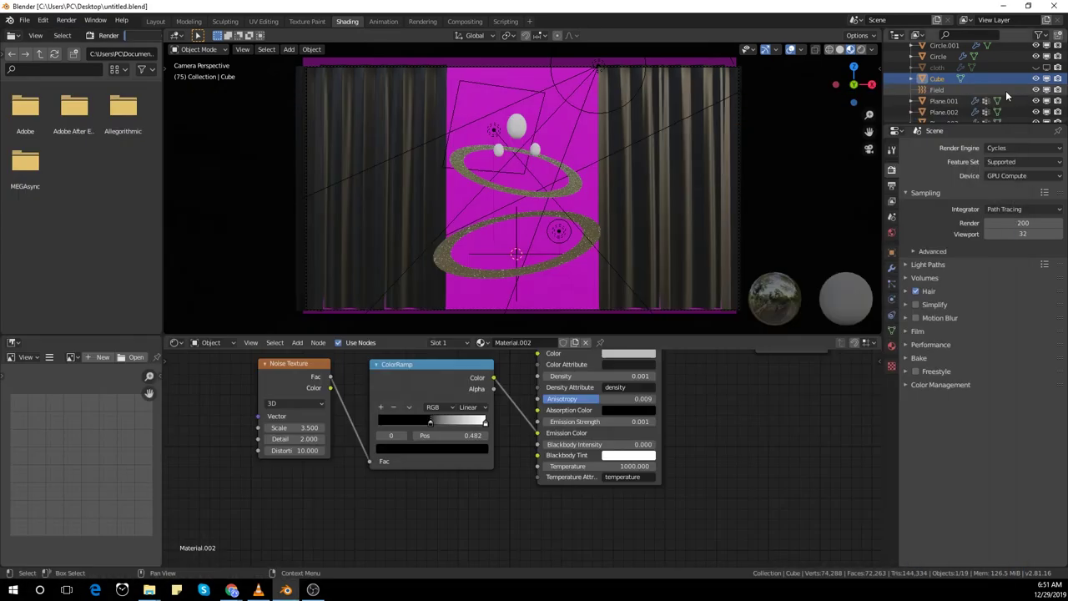